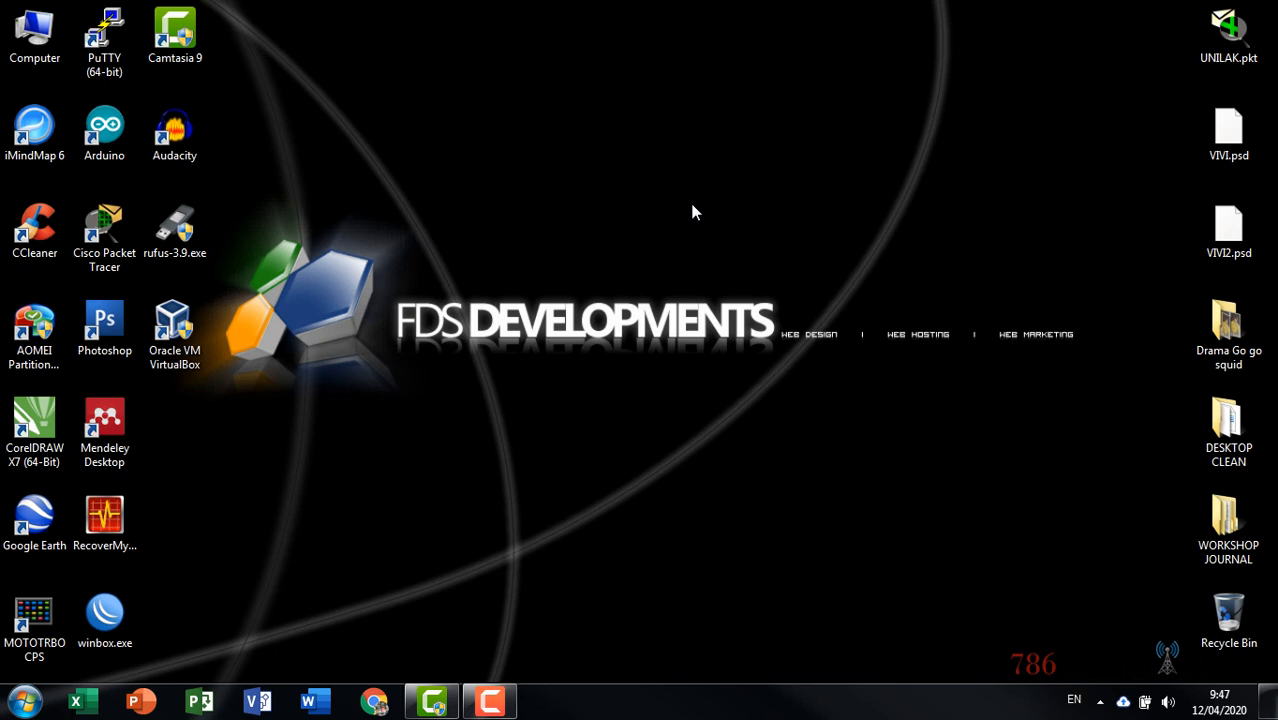
# Refresh the desktop and launch Oracle VM VirtualBox from its desktop shortcut
pyautogui.rightClick(405, 12)
pyautogui.click(432, 60)
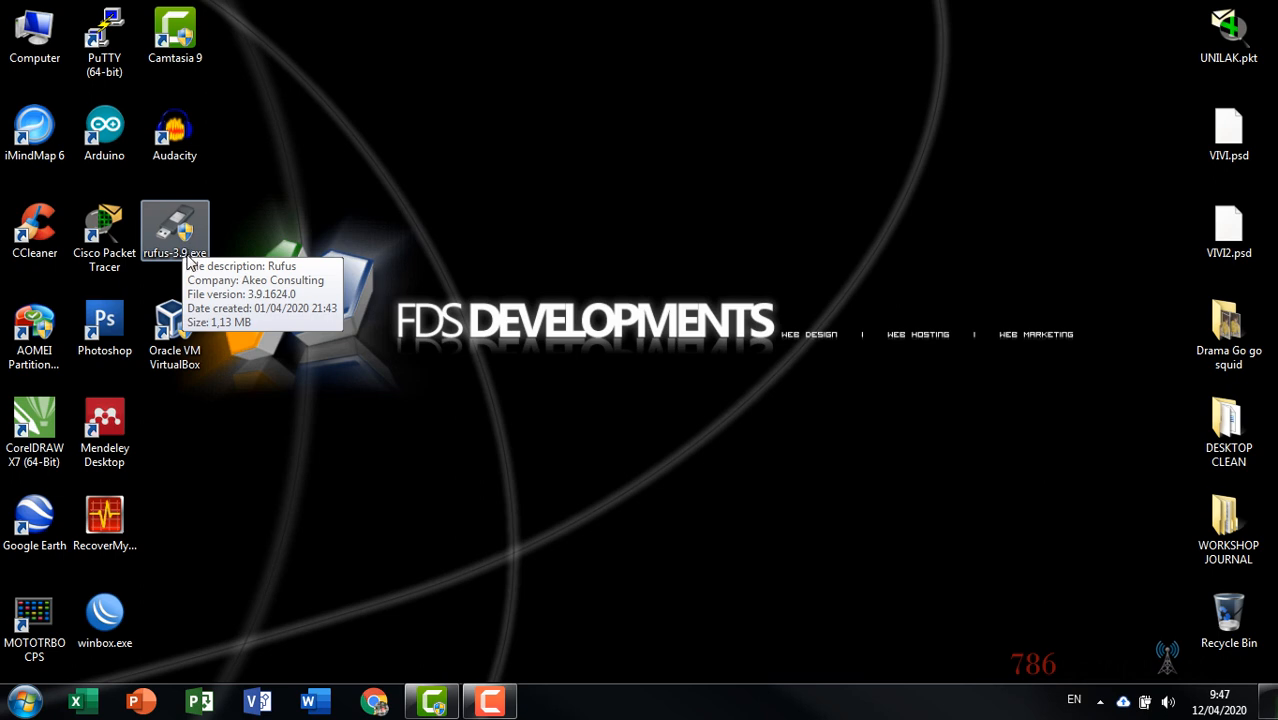
pyautogui.click(104, 232)
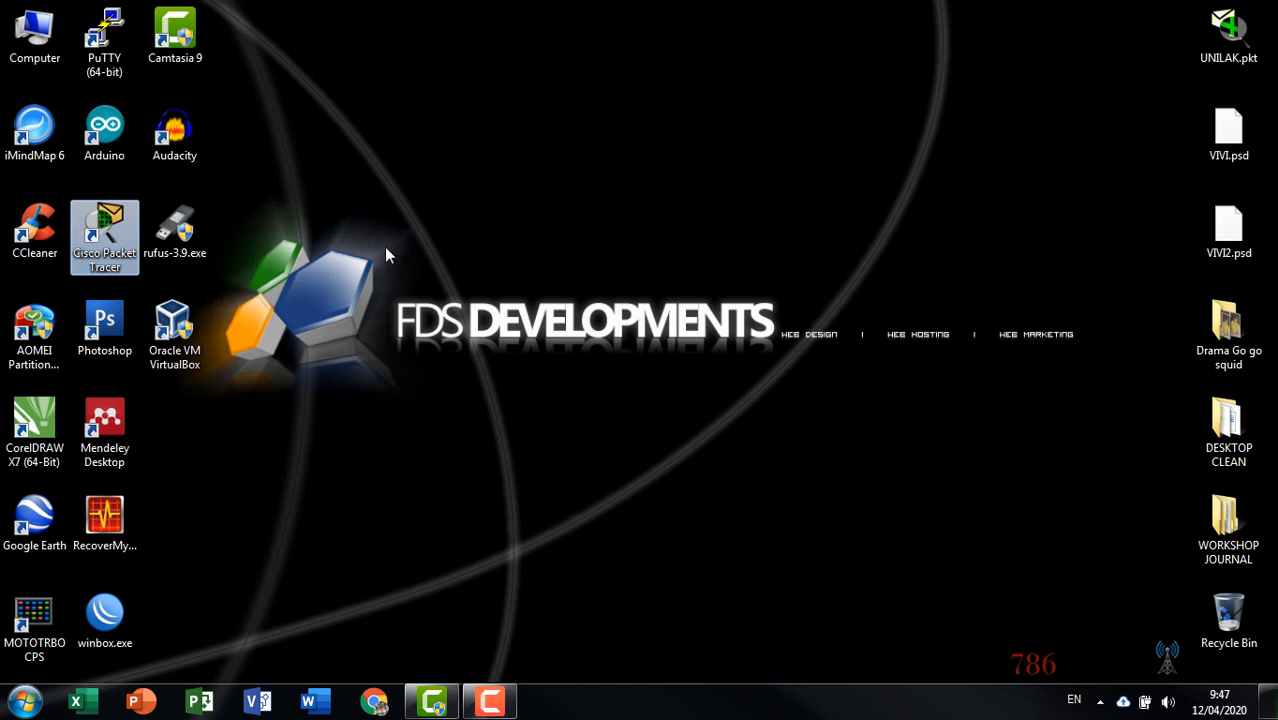
pyautogui.click(168, 364)
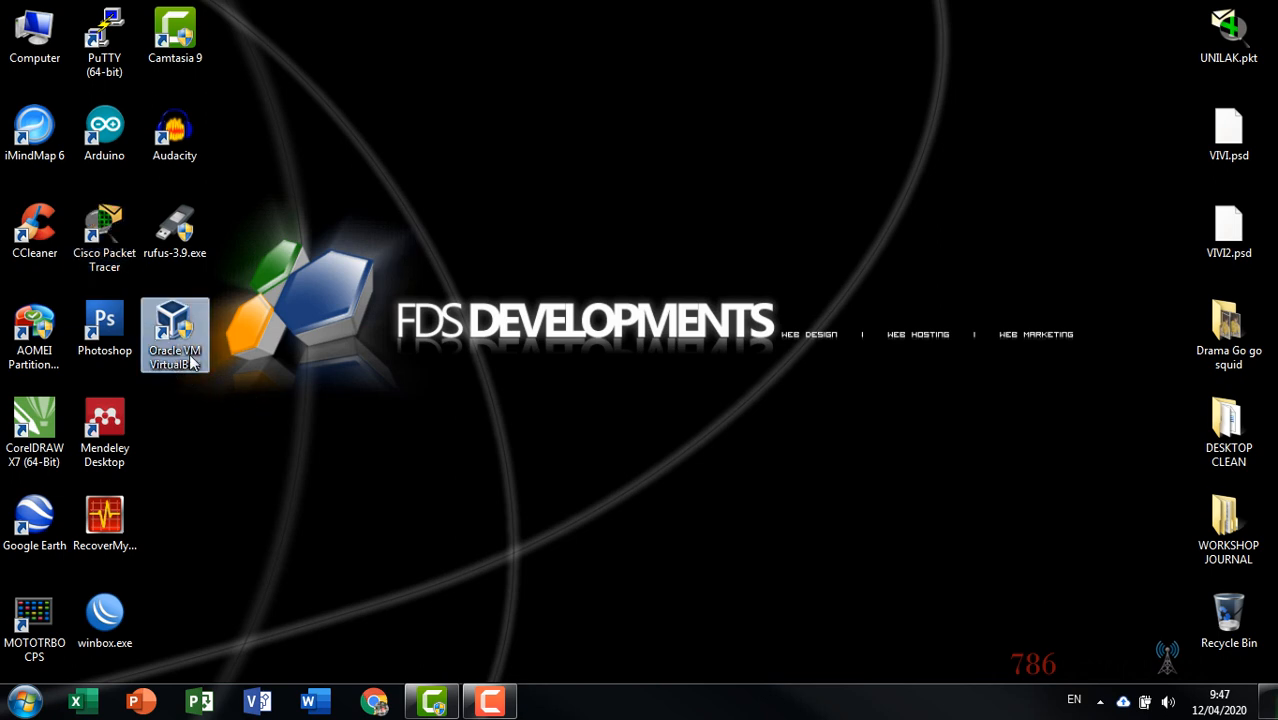
pyautogui.doubleClick(180, 329)
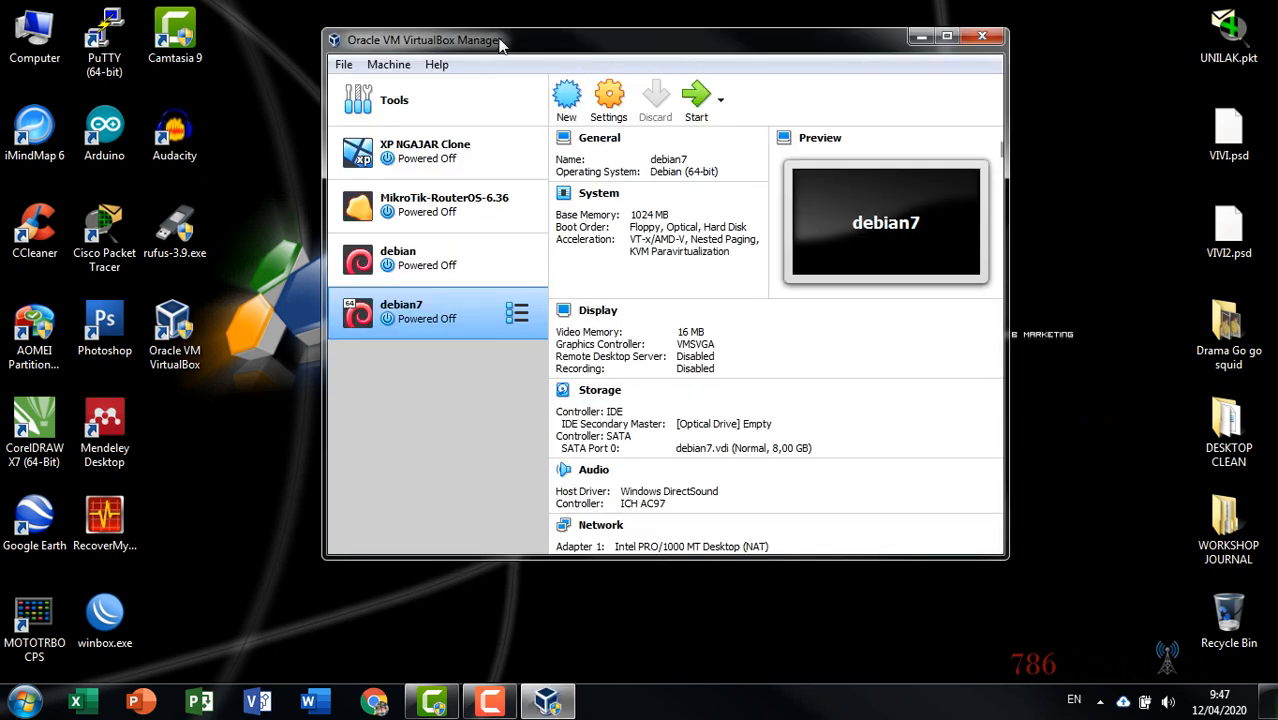
# Remove the debian7 virtual machine and delete all its files
pyautogui.moveTo(499, 41); pyautogui.dragTo(501, 53)
pyautogui.rightClick(446, 321)
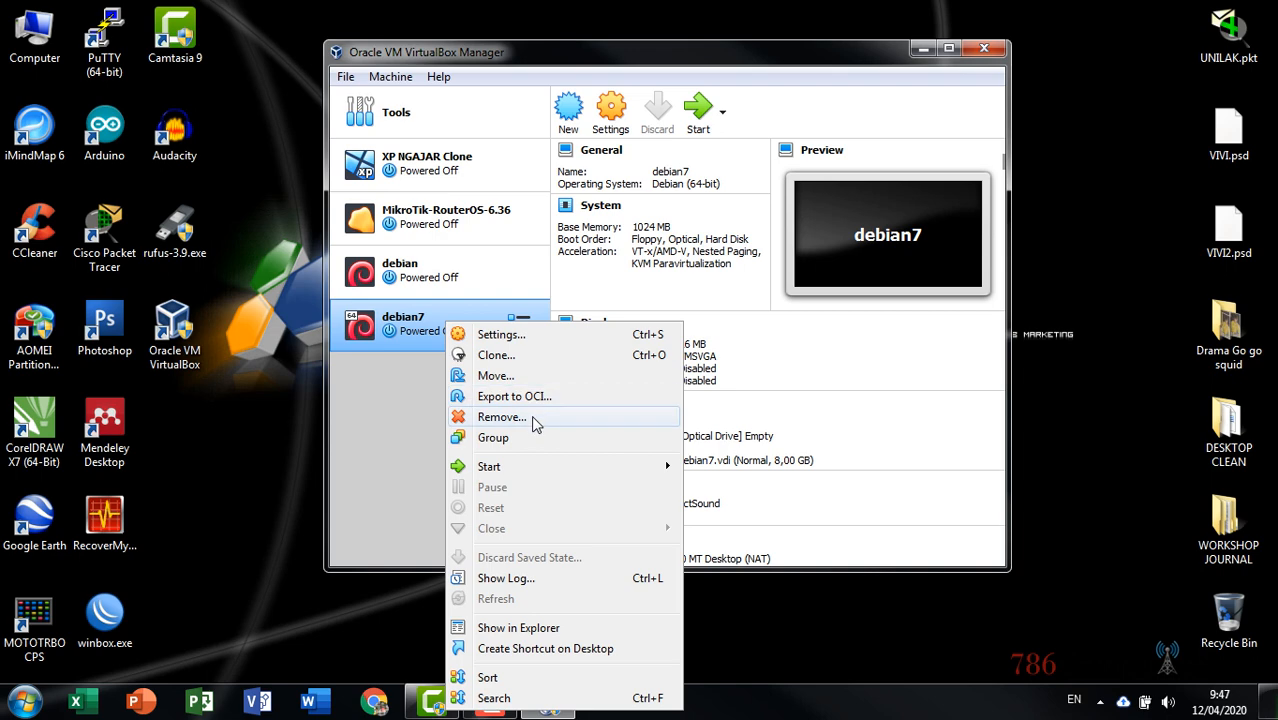
pyautogui.click(572, 416)
pyautogui.click(591, 393)
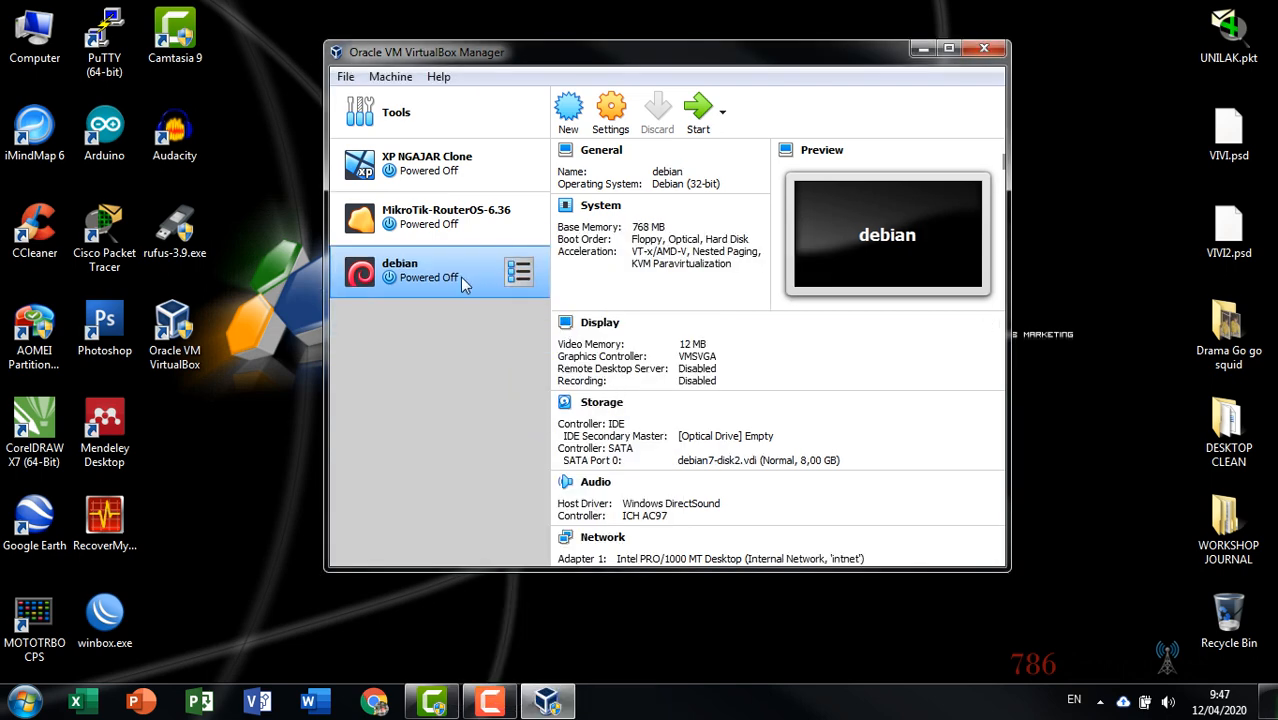
# Review the details of XP NGAJAR Clone, MikroTik-RouterOS-6.36 and debian
pyautogui.click(427, 174)
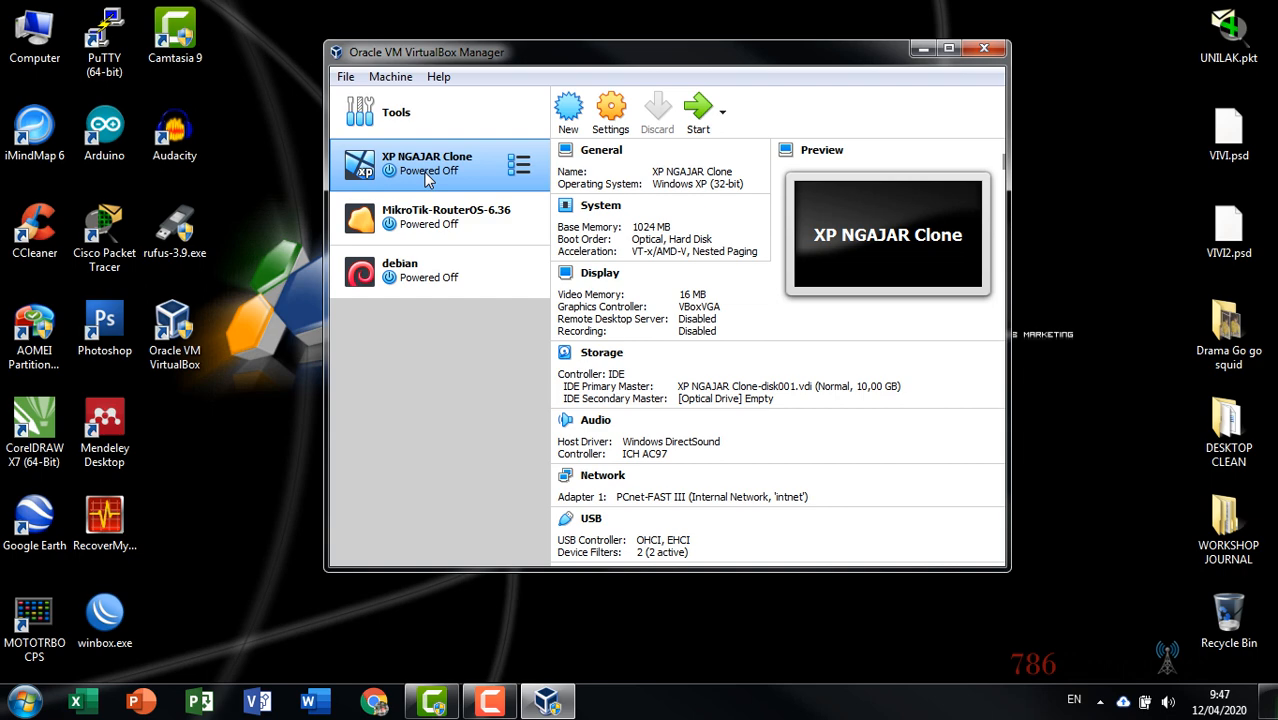
pyautogui.click(409, 217)
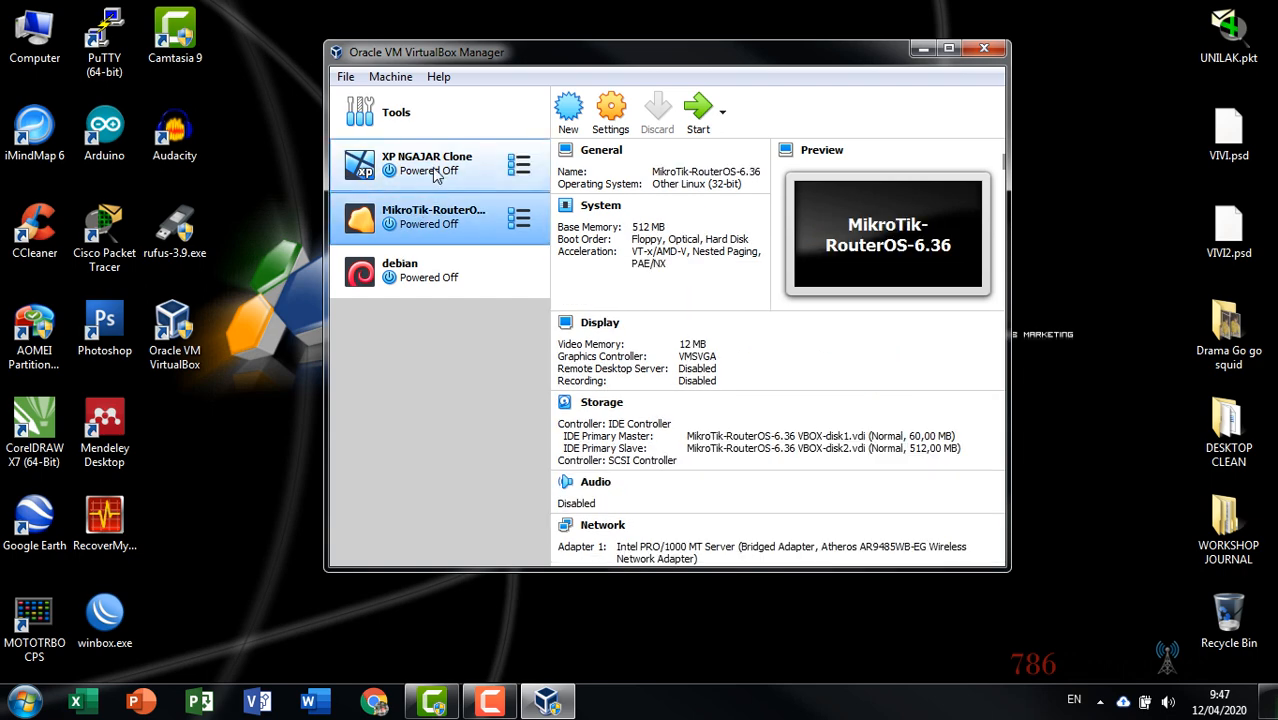
pyautogui.click(434, 176)
pyautogui.click(424, 220)
pyautogui.click(424, 276)
pyautogui.click(444, 172)
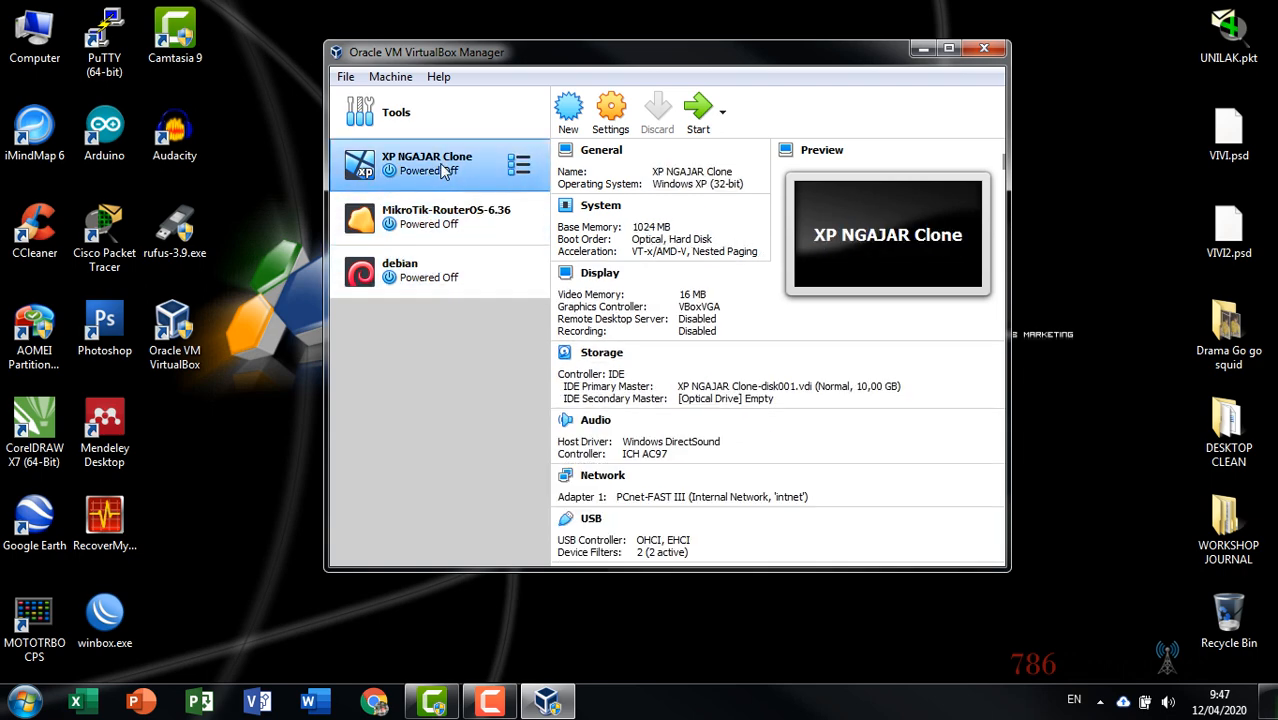
pyautogui.click(431, 268)
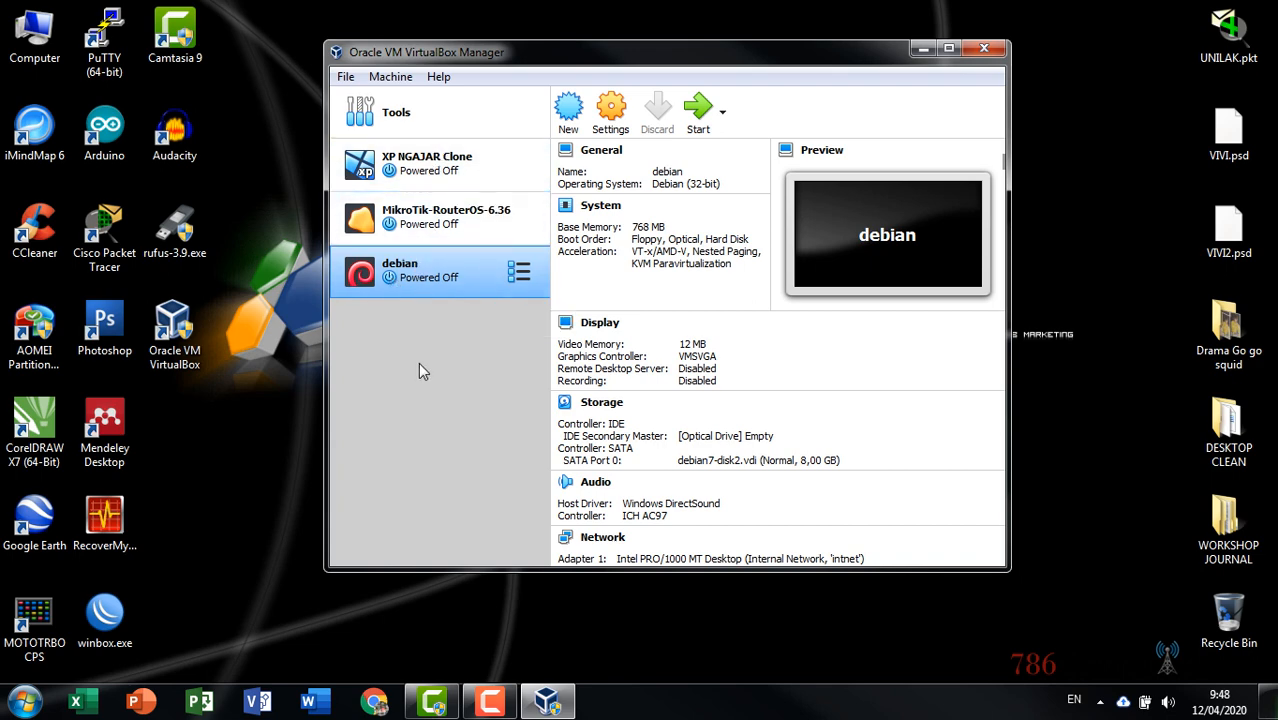
# Look over the XP NGAJAR Clone, MikroTik and debian machines' details again
pyautogui.moveTo(432, 62); pyautogui.dragTo(430, 52)
pyautogui.click(410, 160)
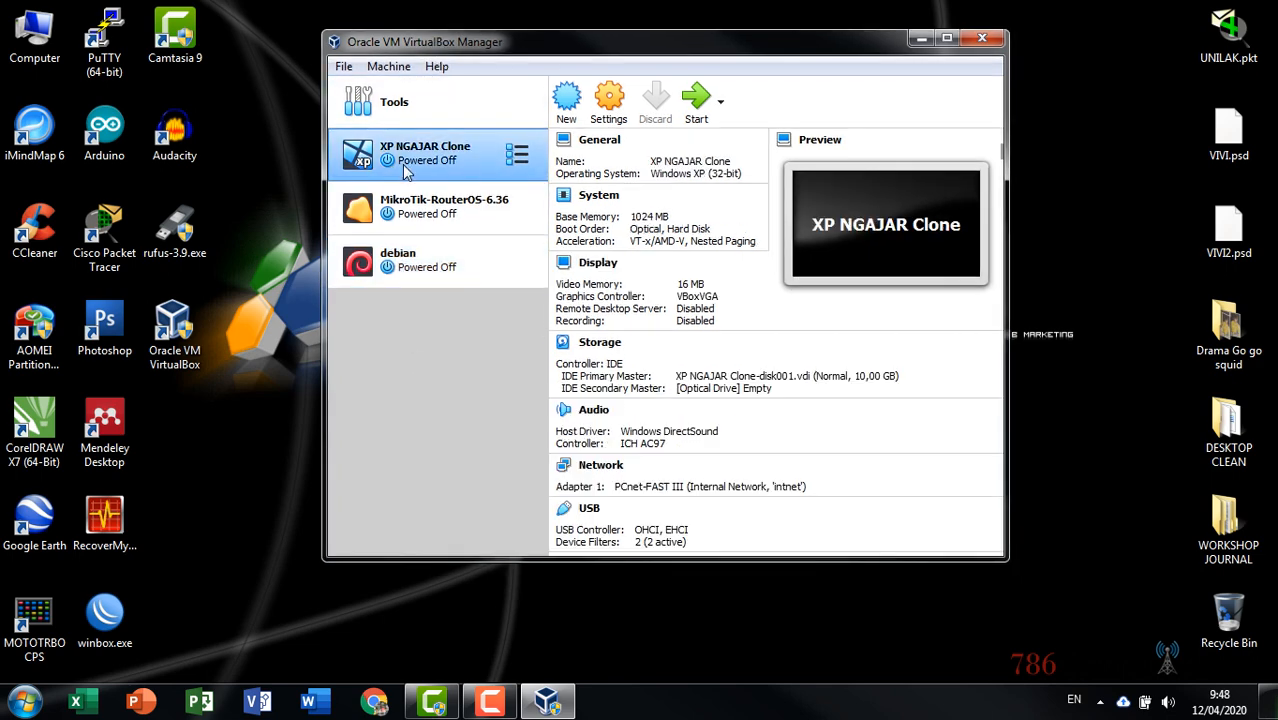
pyautogui.click(402, 210)
pyautogui.click(392, 278)
pyautogui.click(418, 207)
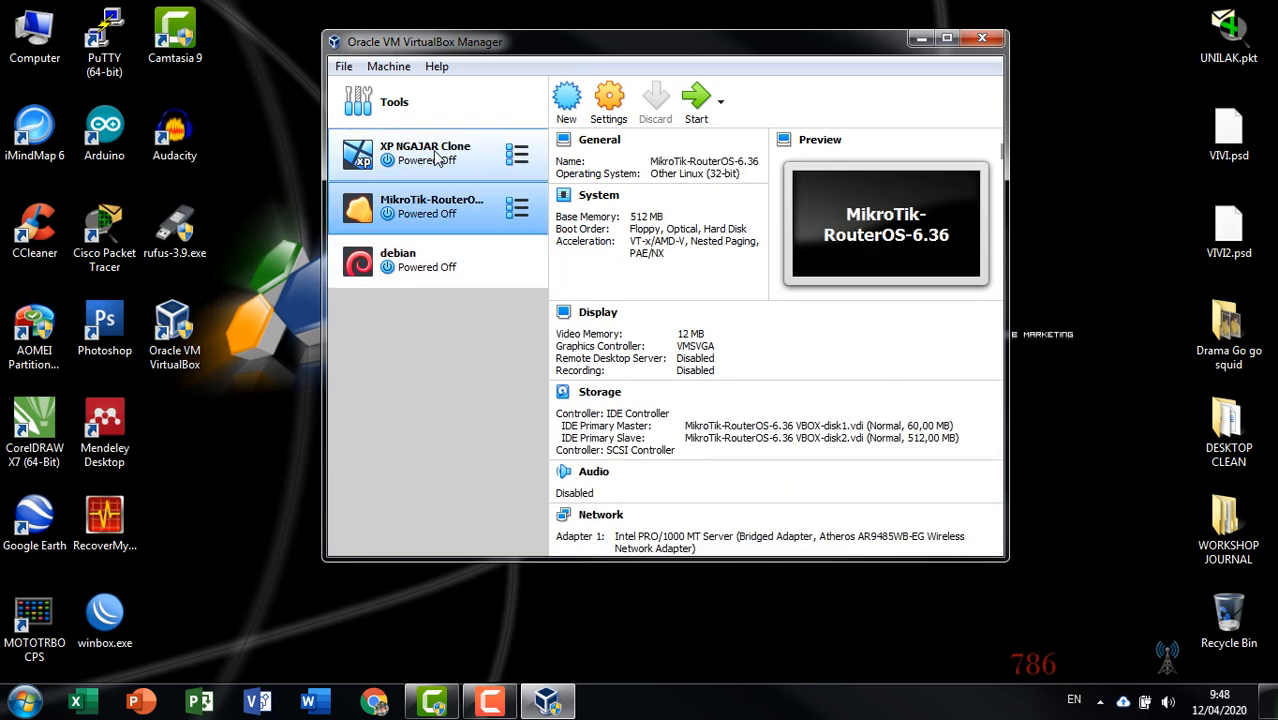
pyautogui.click(434, 158)
pyautogui.click(440, 213)
pyautogui.click(437, 262)
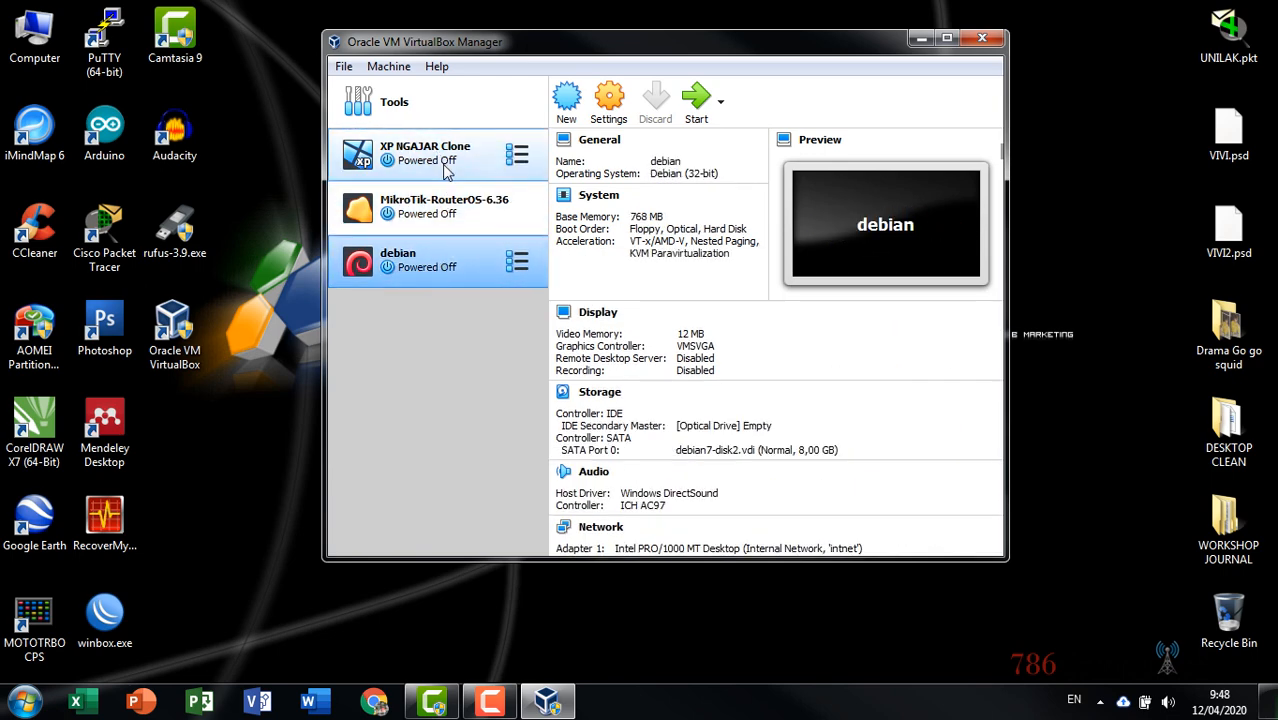
pyautogui.click(442, 162)
pyautogui.click(442, 212)
pyautogui.click(437, 272)
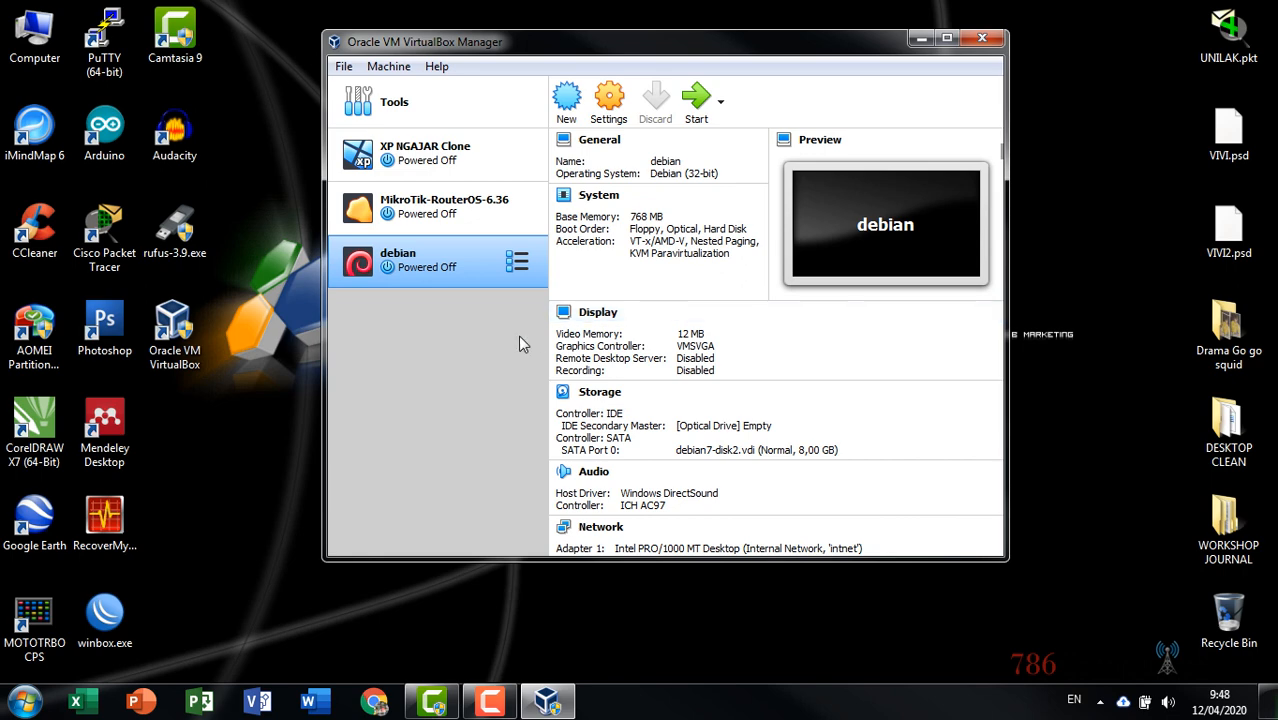
# Refresh the desktop, return to VirtualBox Manager and start the New virtual machine wizard
pyautogui.click(264, 143)
pyautogui.rightClick(264, 143)
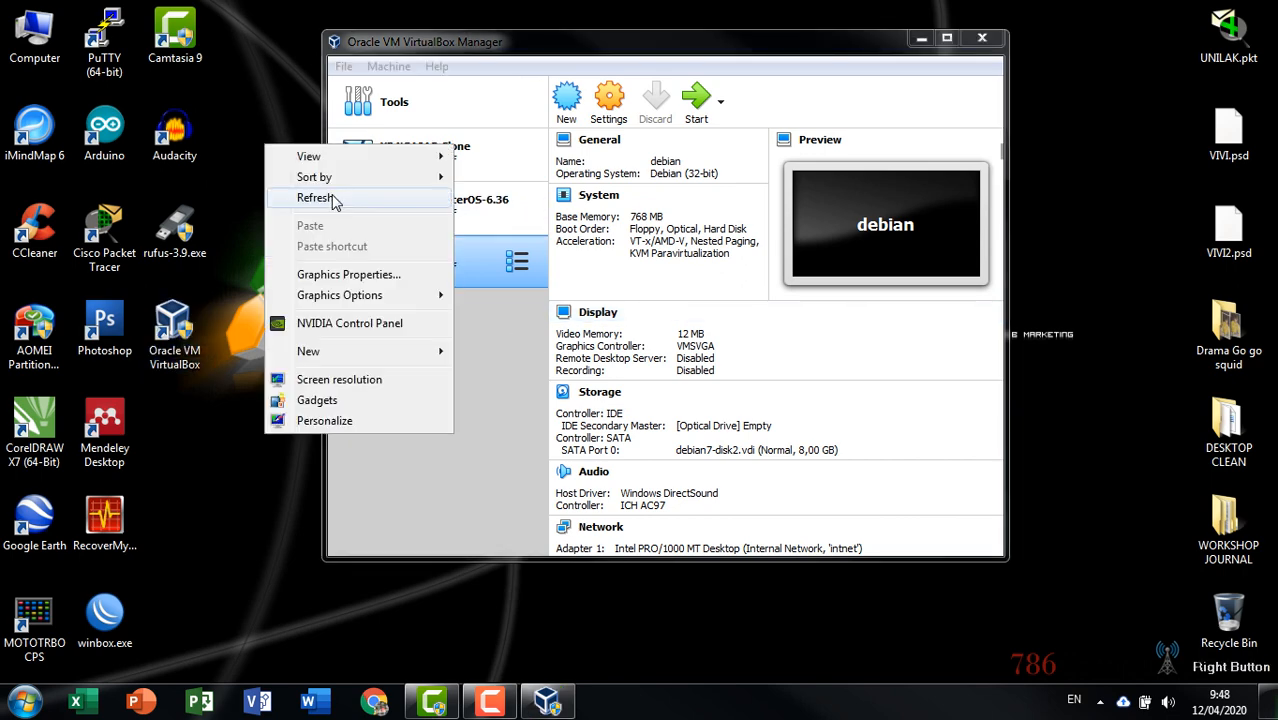
pyautogui.click(333, 197)
pyautogui.click(487, 51)
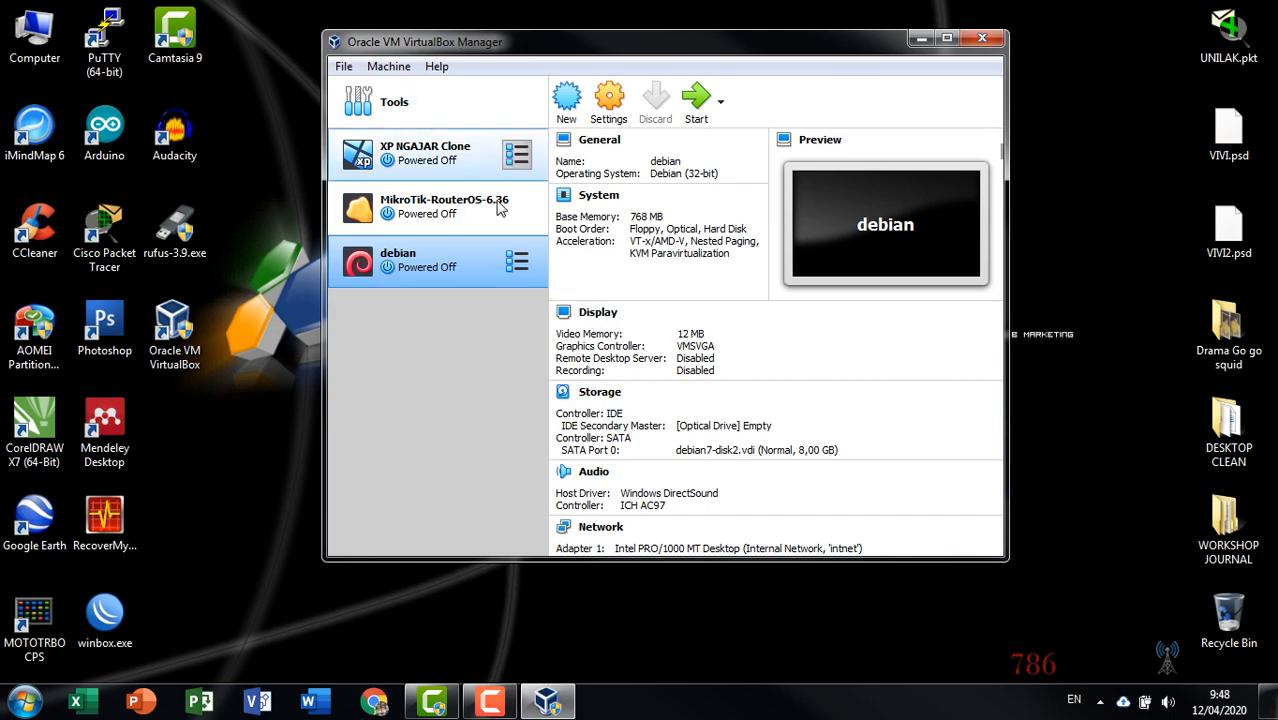
pyautogui.click(566, 100)
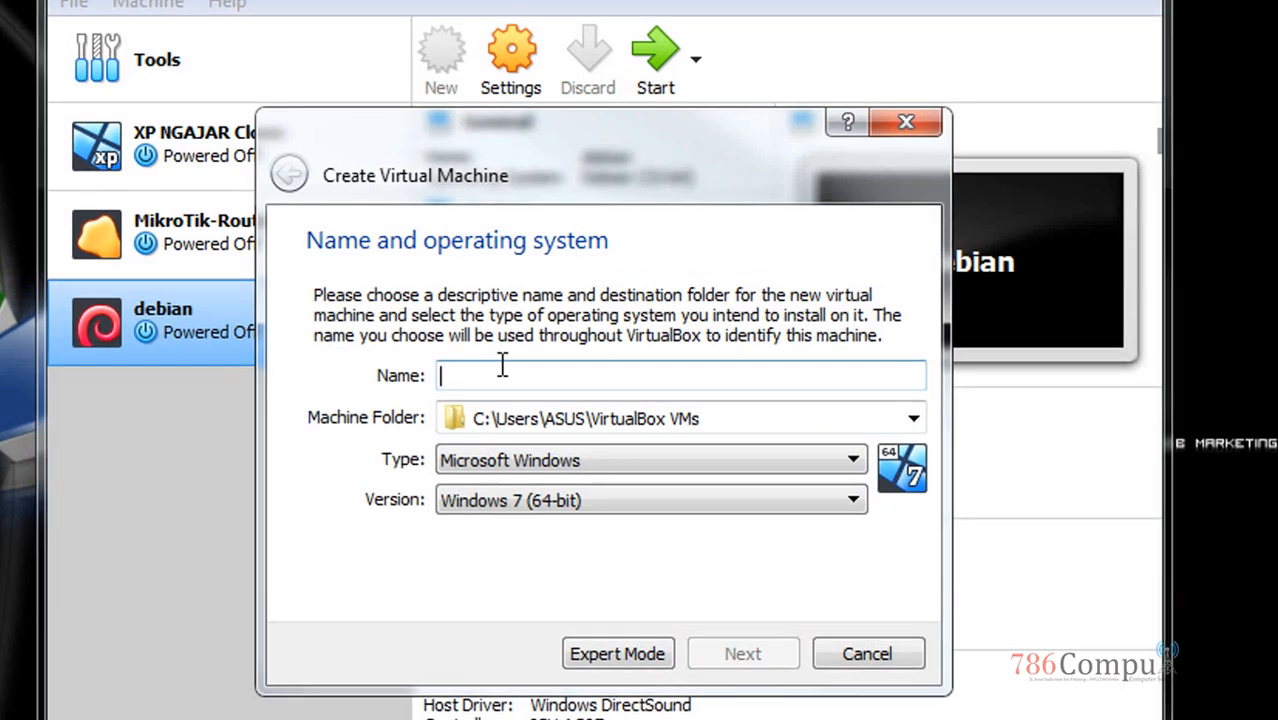
# Name the machine debian7, keep 1024 MB memory, and create a new virtual hard disk
pyautogui.write('debi')
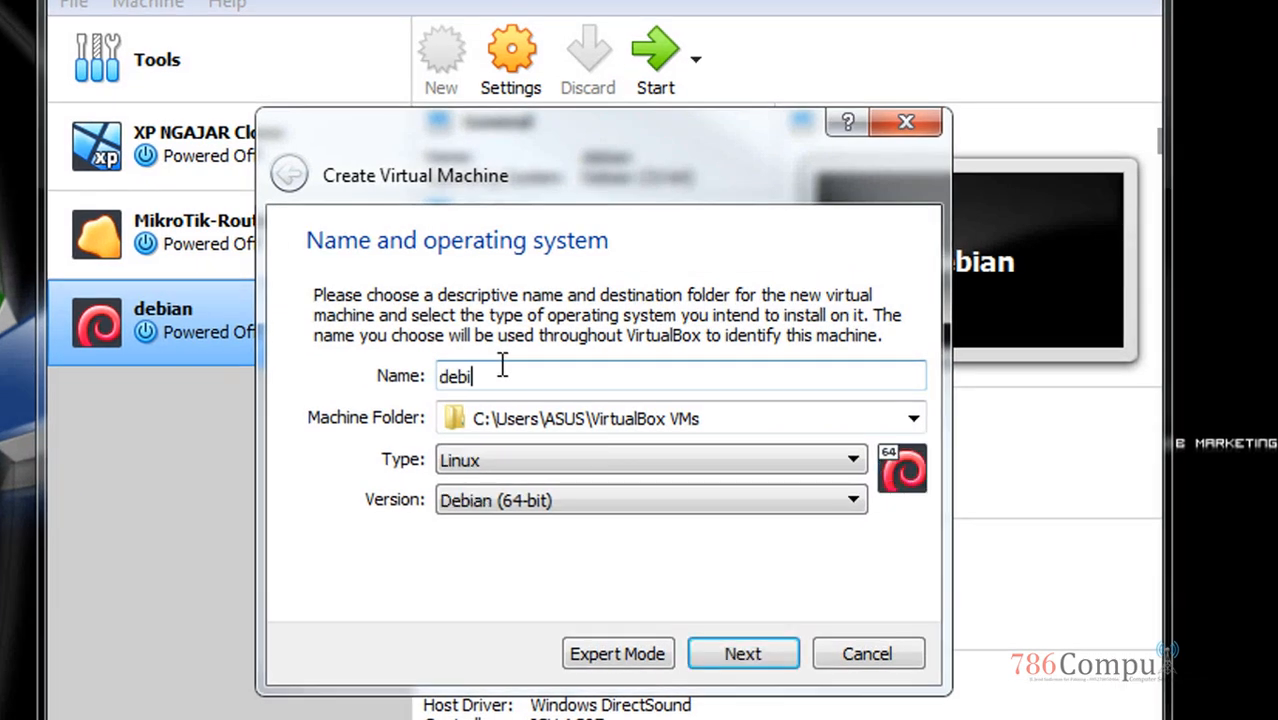
pyautogui.write('an7')
pyautogui.click(752, 664)
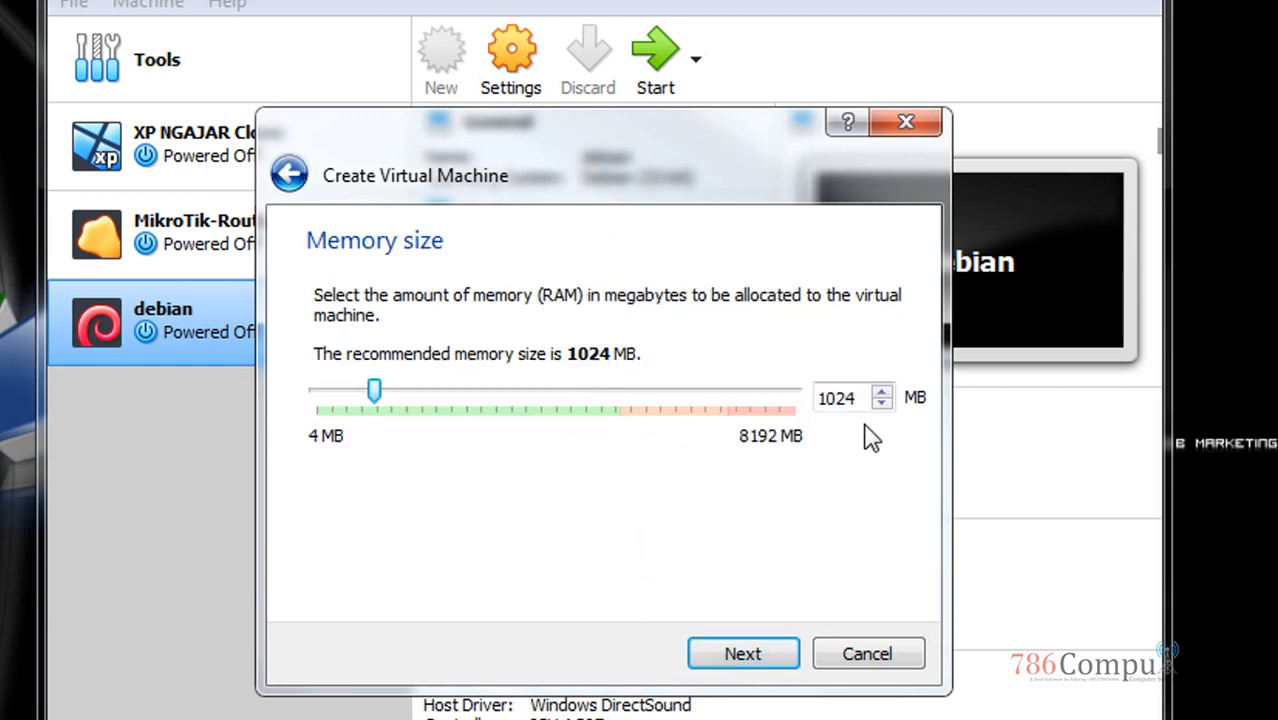
pyautogui.click(866, 395)
pyautogui.click(745, 655)
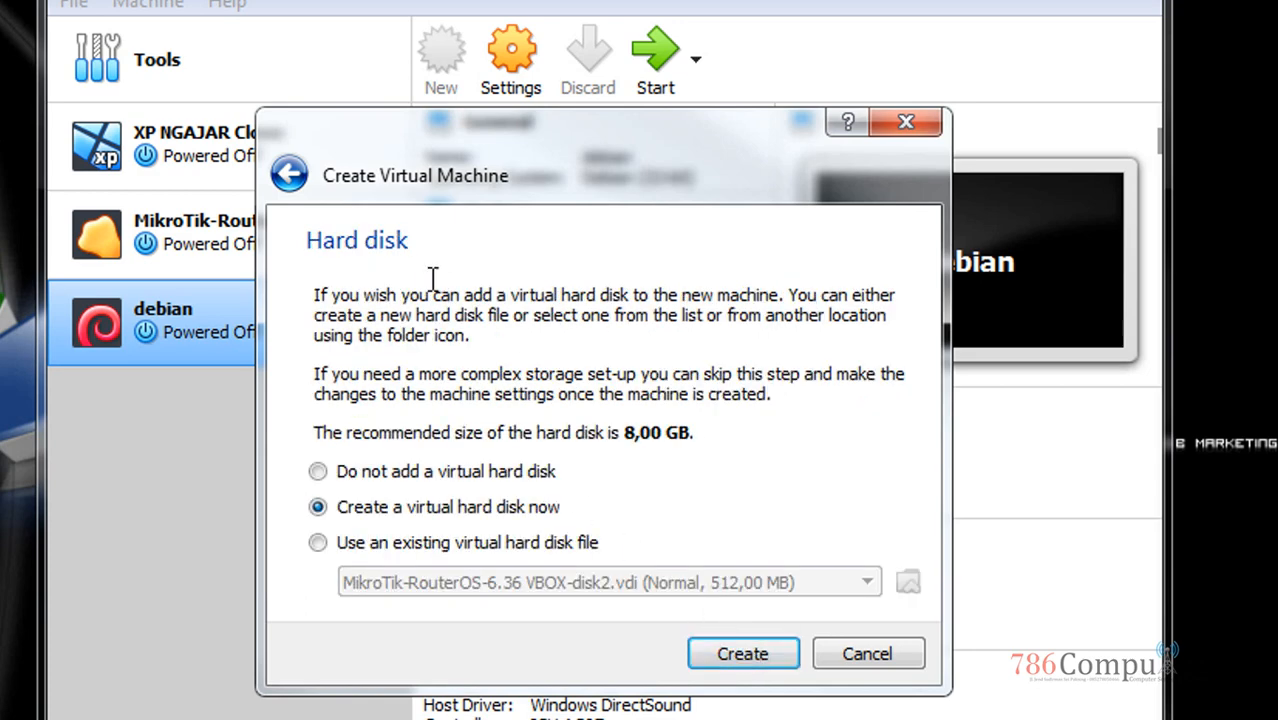
pyautogui.click(742, 655)
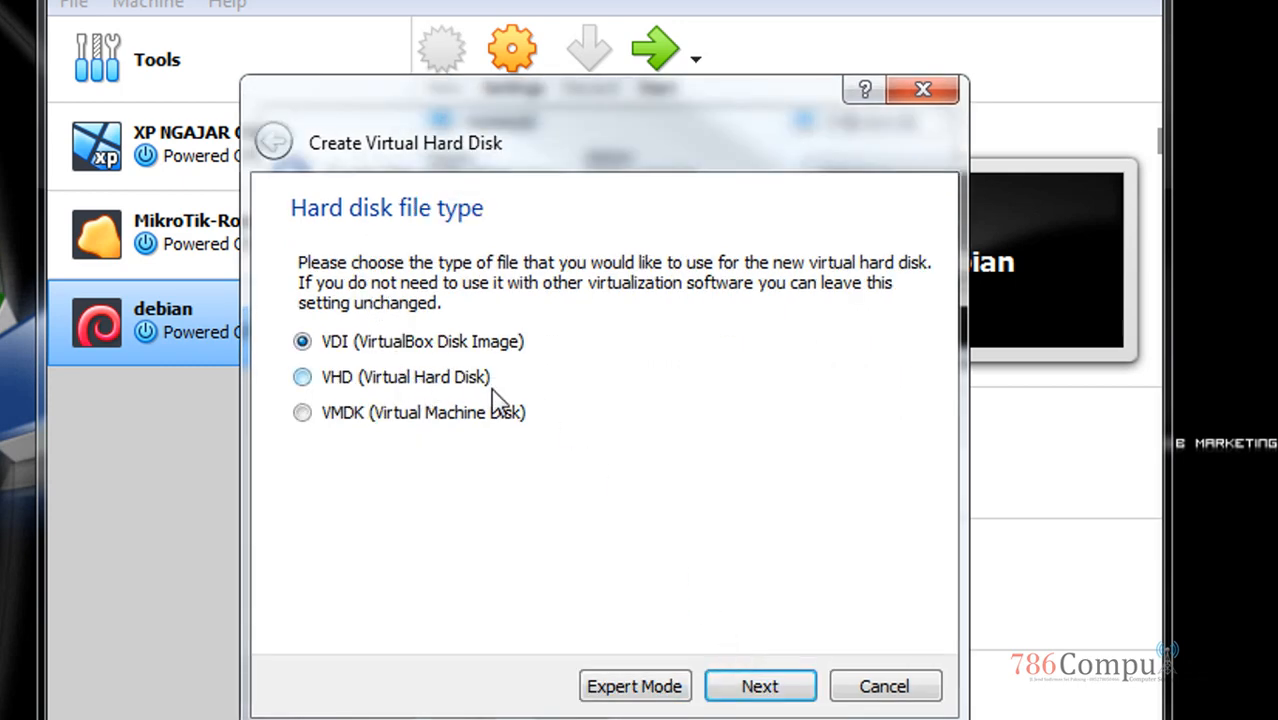
# Accept VDI type and dynamic allocation, and create the 8,00 GB debian7.vdi disk
pyautogui.click(765, 692)
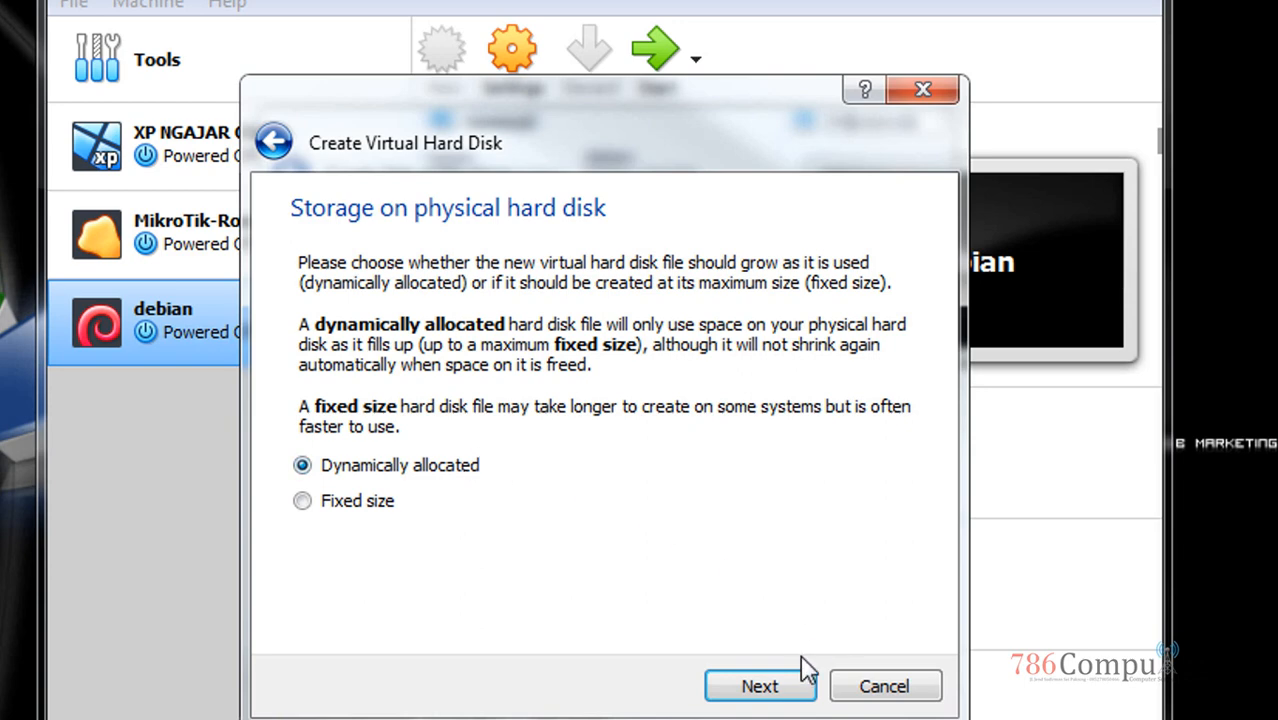
pyautogui.click(768, 693)
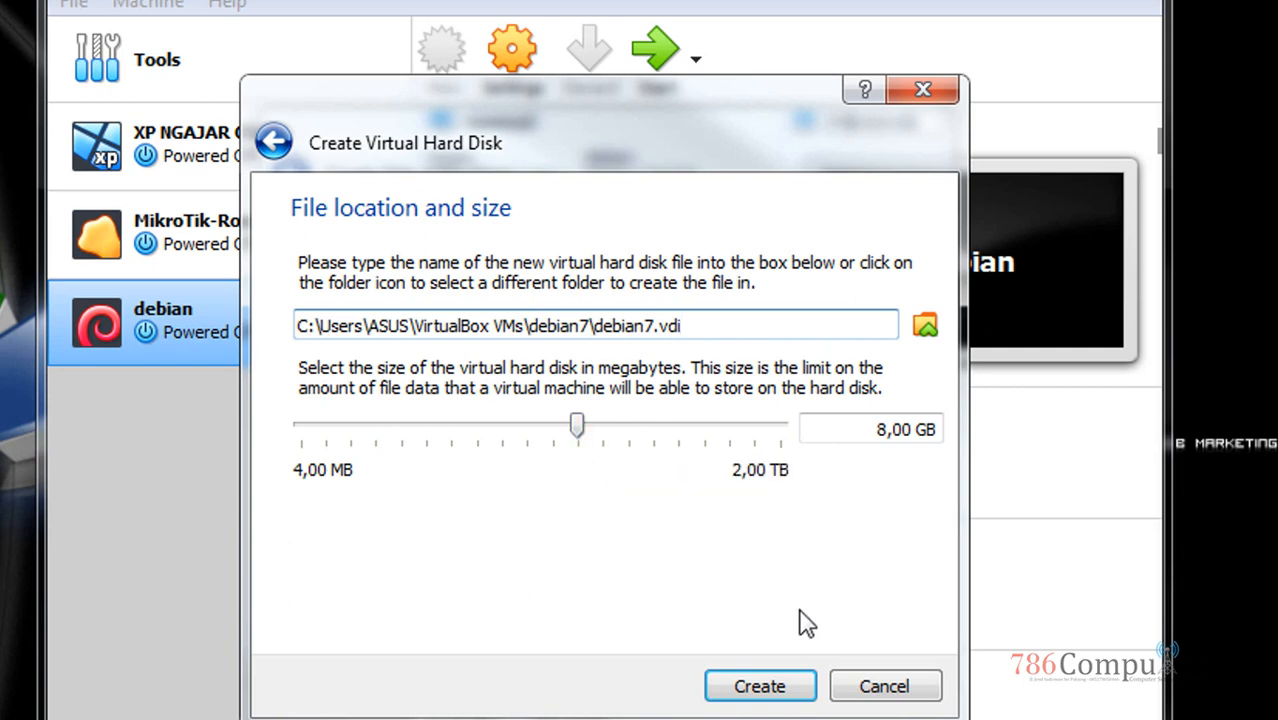
pyautogui.click(798, 697)
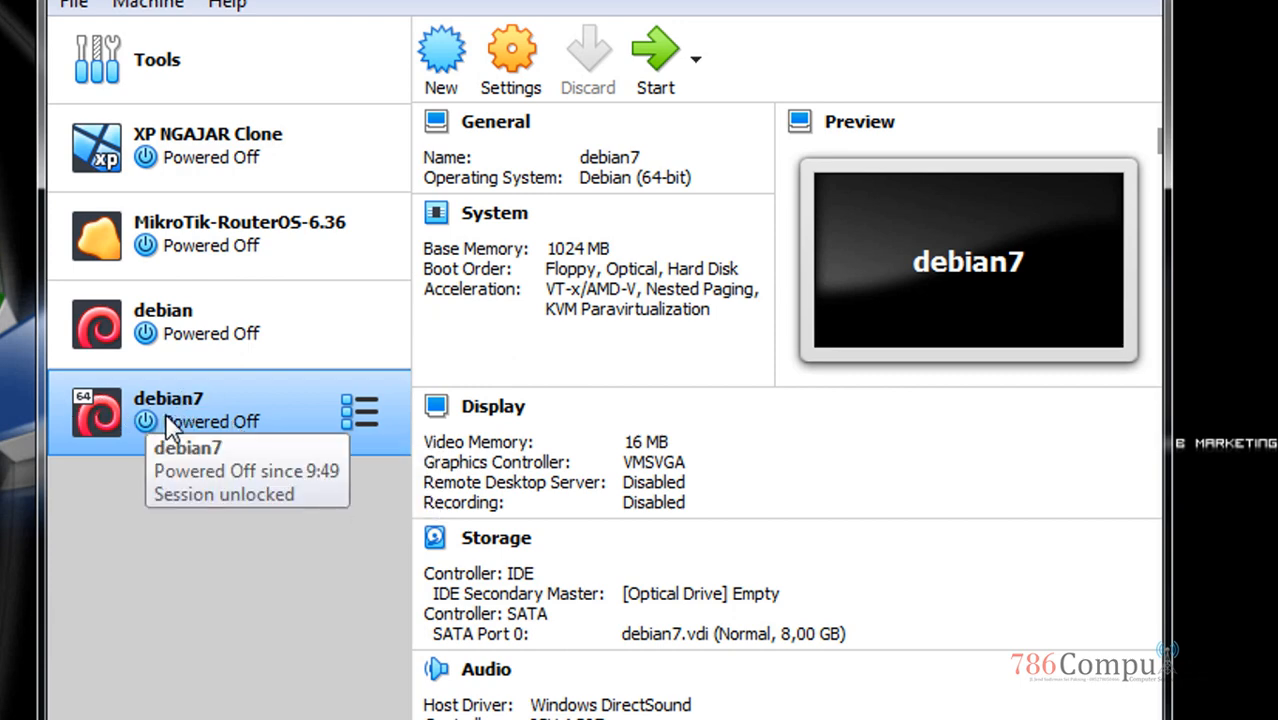
# Open debian7's Settings, browse the General tabs, and go to the System page
pyautogui.click(508, 93)
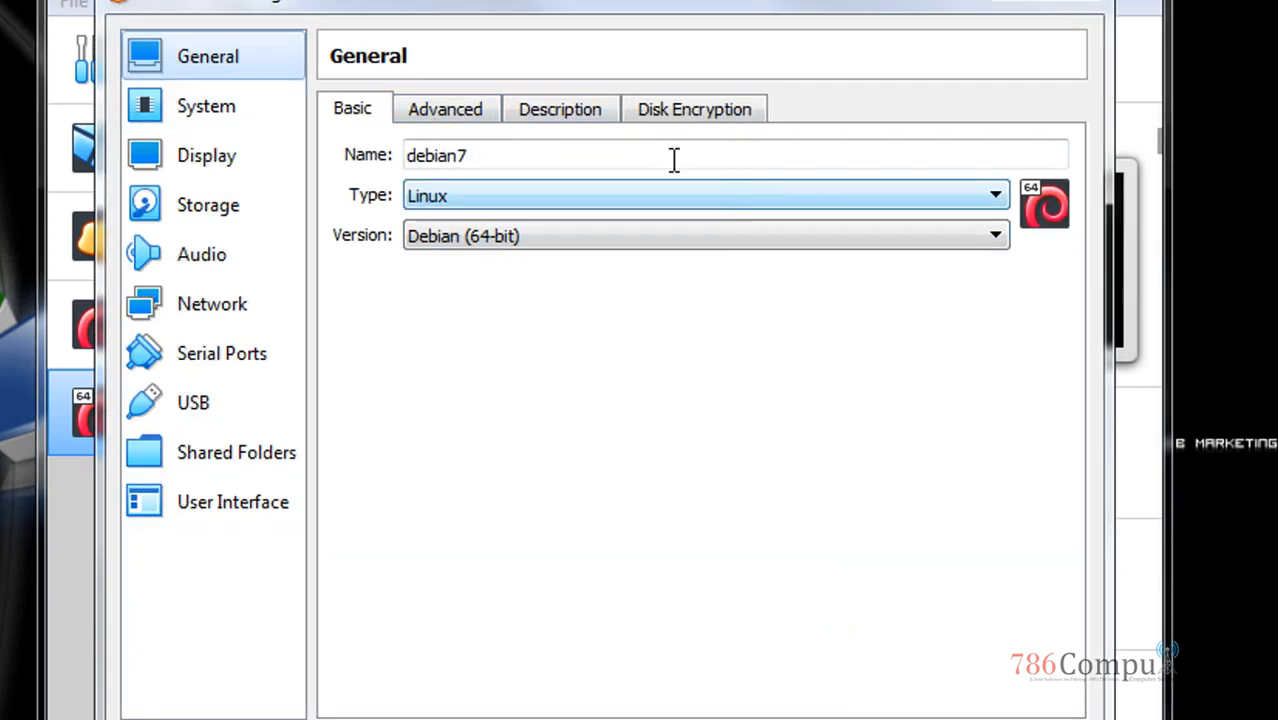
pyautogui.click(477, 115)
pyautogui.click(688, 118)
pyautogui.click(571, 118)
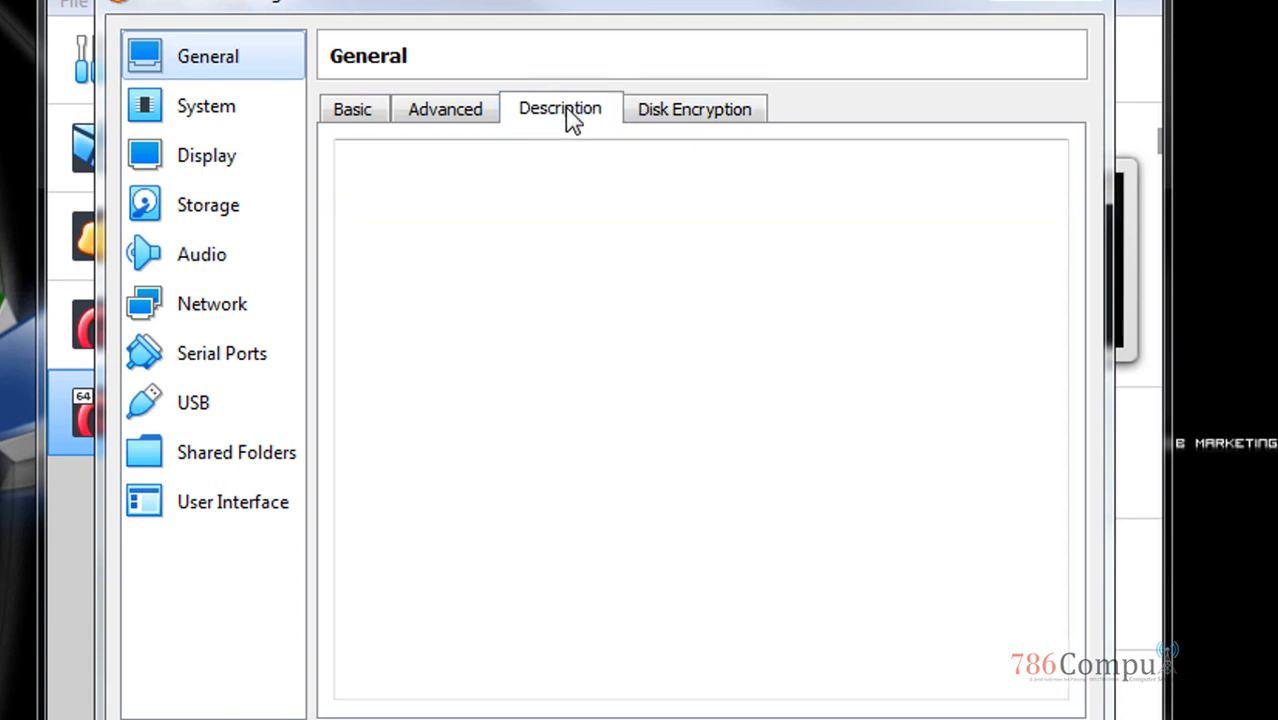
pyautogui.click(445, 110)
pyautogui.click(350, 110)
pyautogui.click(183, 98)
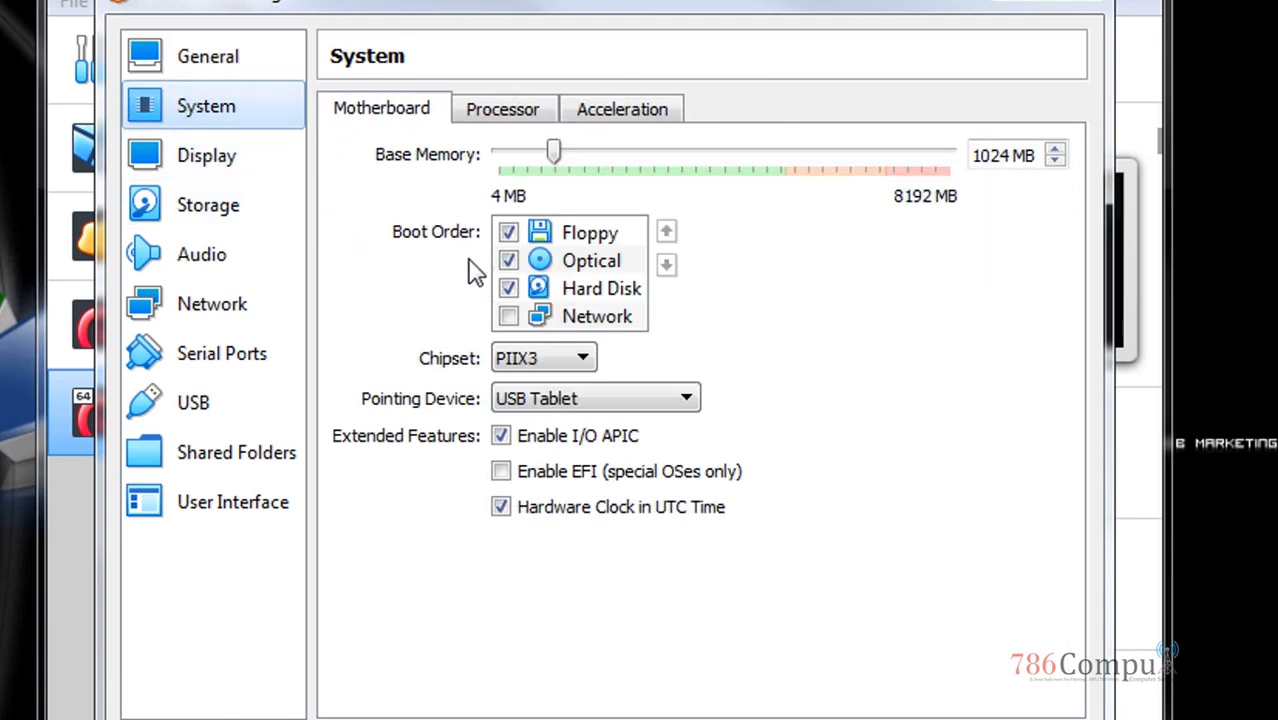
# Disable Floppy as a boot device and move it below Hard Disk in the boot order
pyautogui.click(610, 240)
pyautogui.click(600, 262)
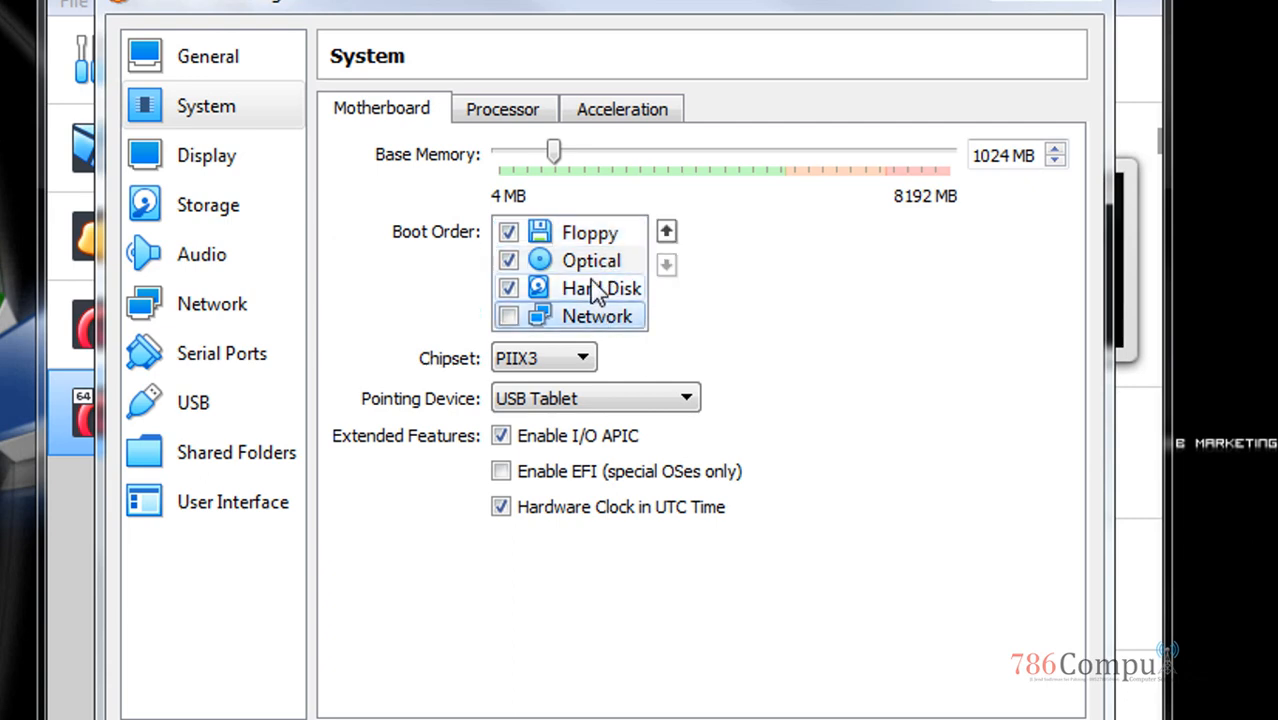
pyautogui.click(604, 240)
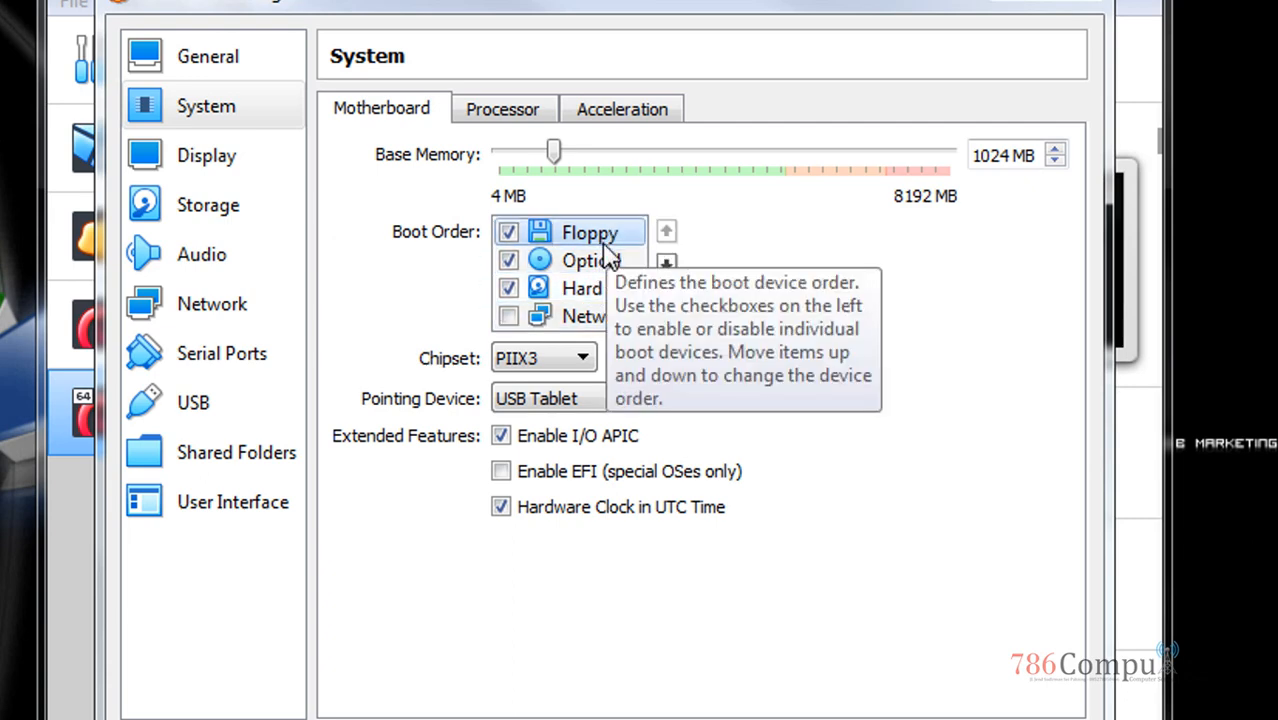
pyautogui.click(509, 233)
pyautogui.moveTo(537, 248); pyautogui.dragTo(543, 316)
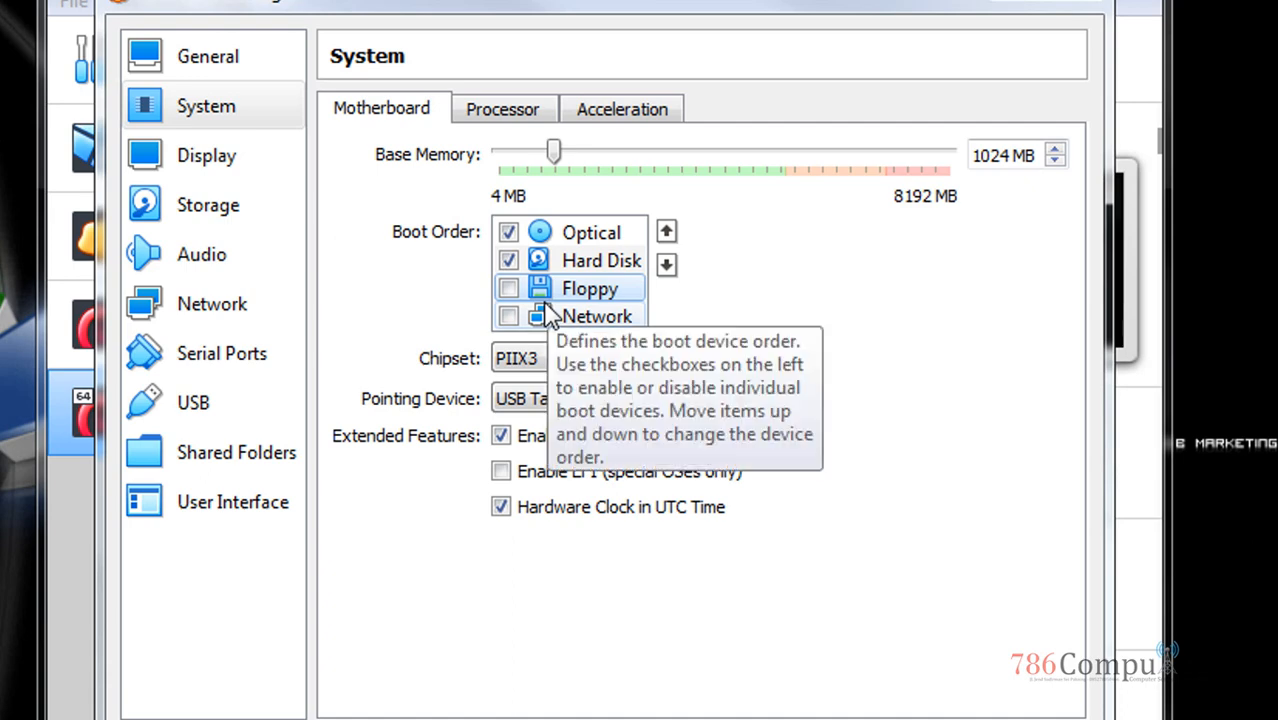
pyautogui.click(586, 242)
pyautogui.click(562, 266)
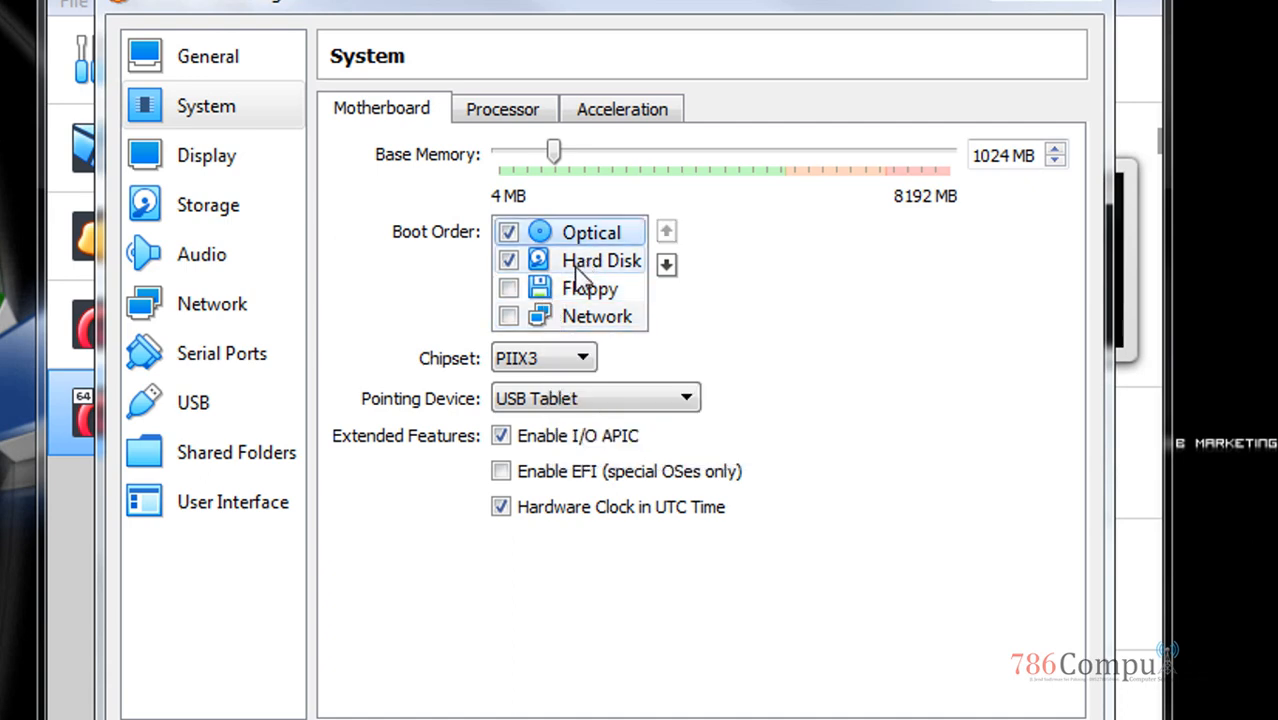
pyautogui.click(586, 238)
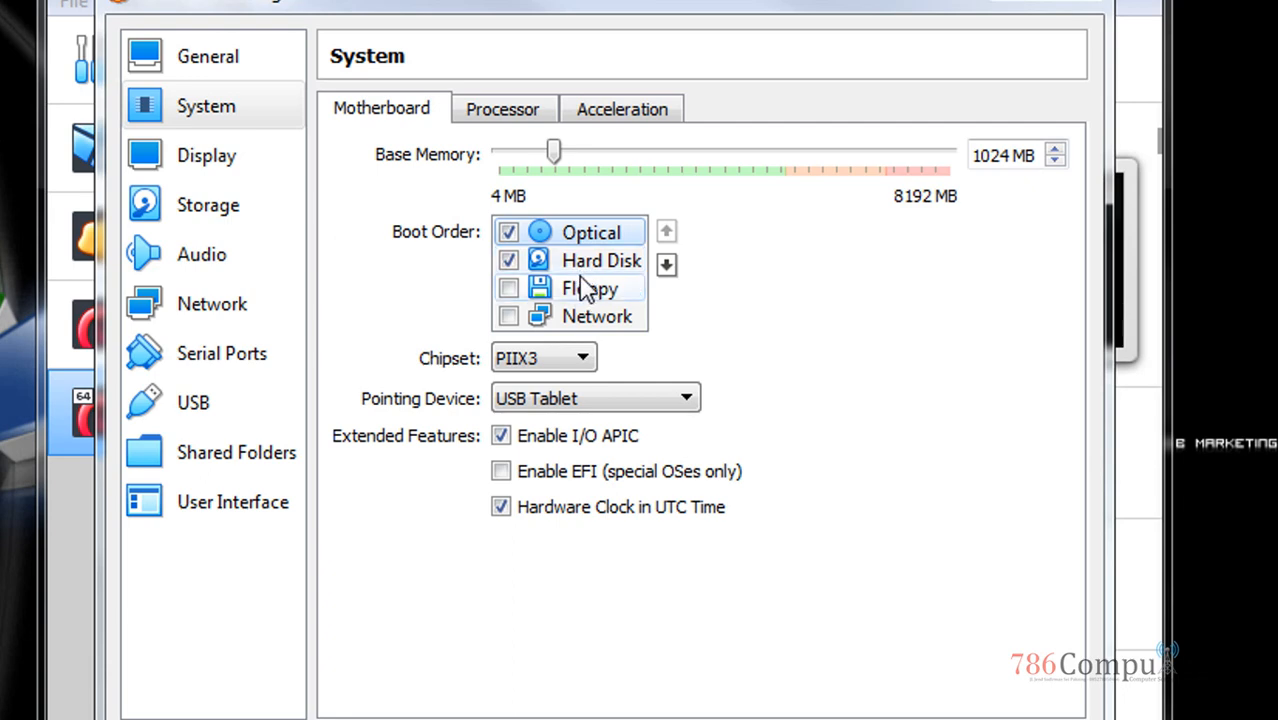
# Confirm Optical boots first ahead of Hard Disk, then move to the Storage page
pyautogui.click(589, 268)
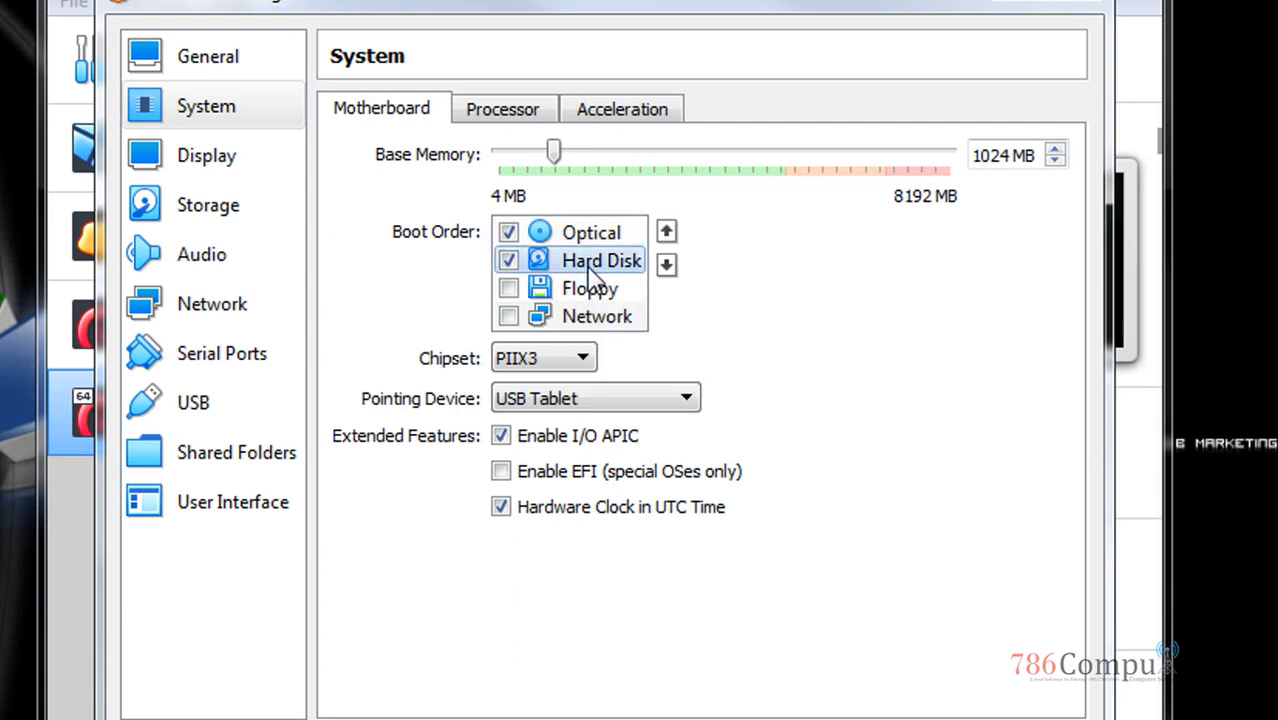
pyautogui.click(594, 242)
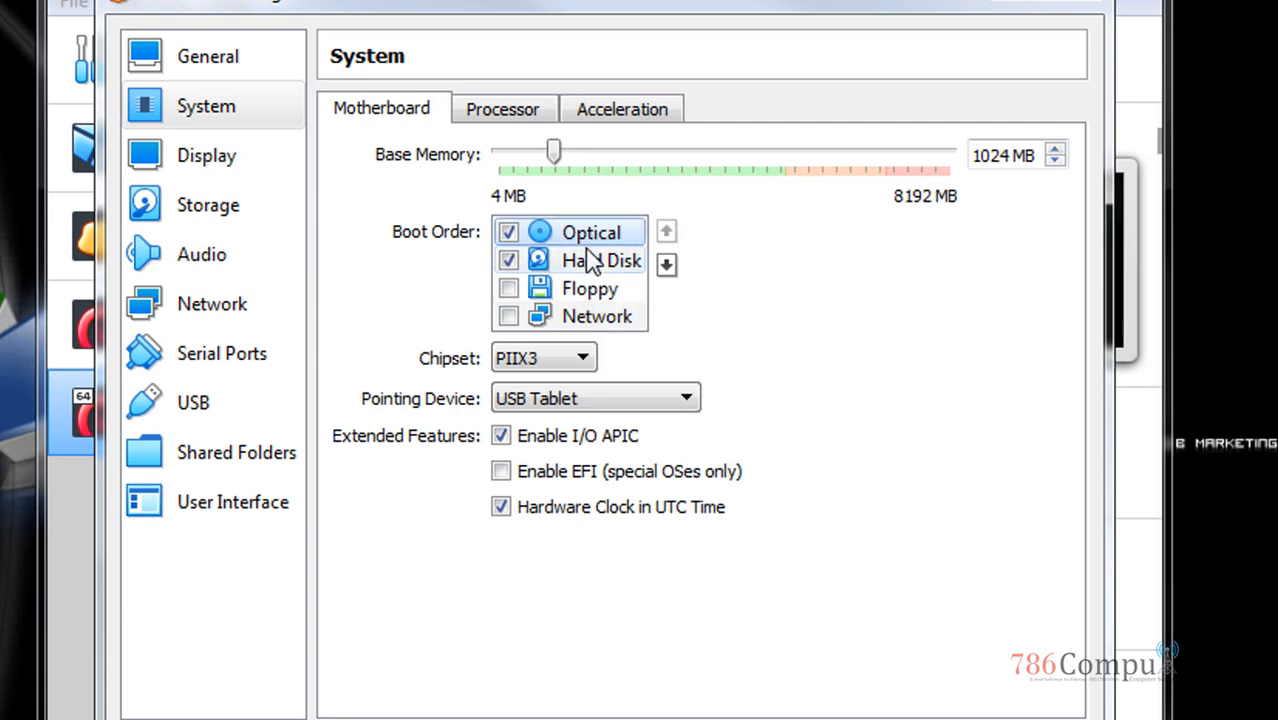
pyautogui.click(586, 258)
pyautogui.click(592, 238)
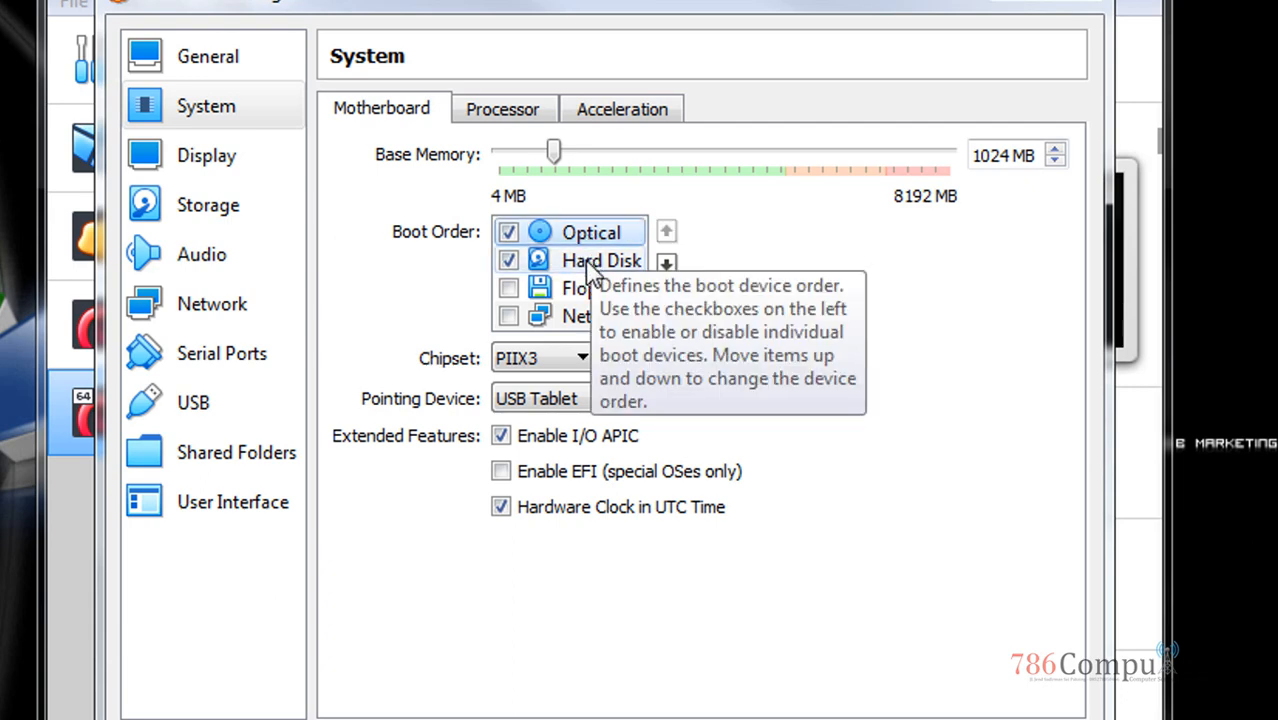
pyautogui.click(590, 265)
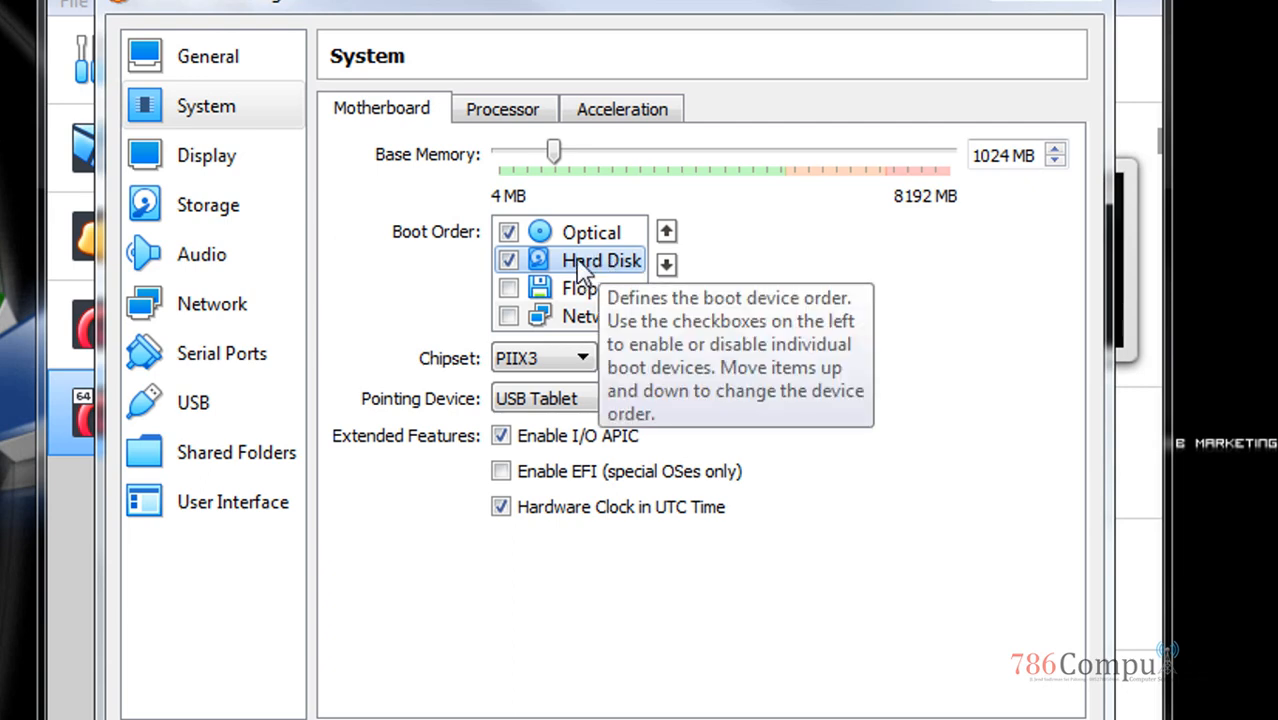
pyautogui.click(586, 240)
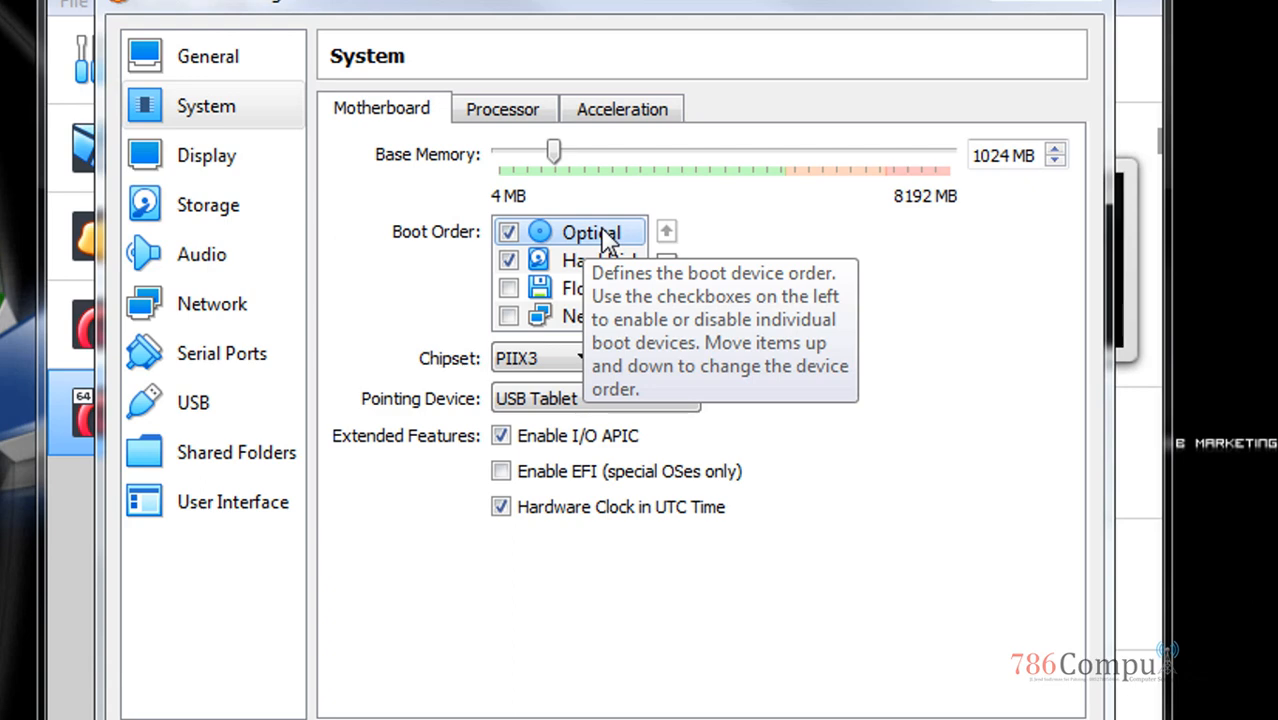
pyautogui.click(212, 230)
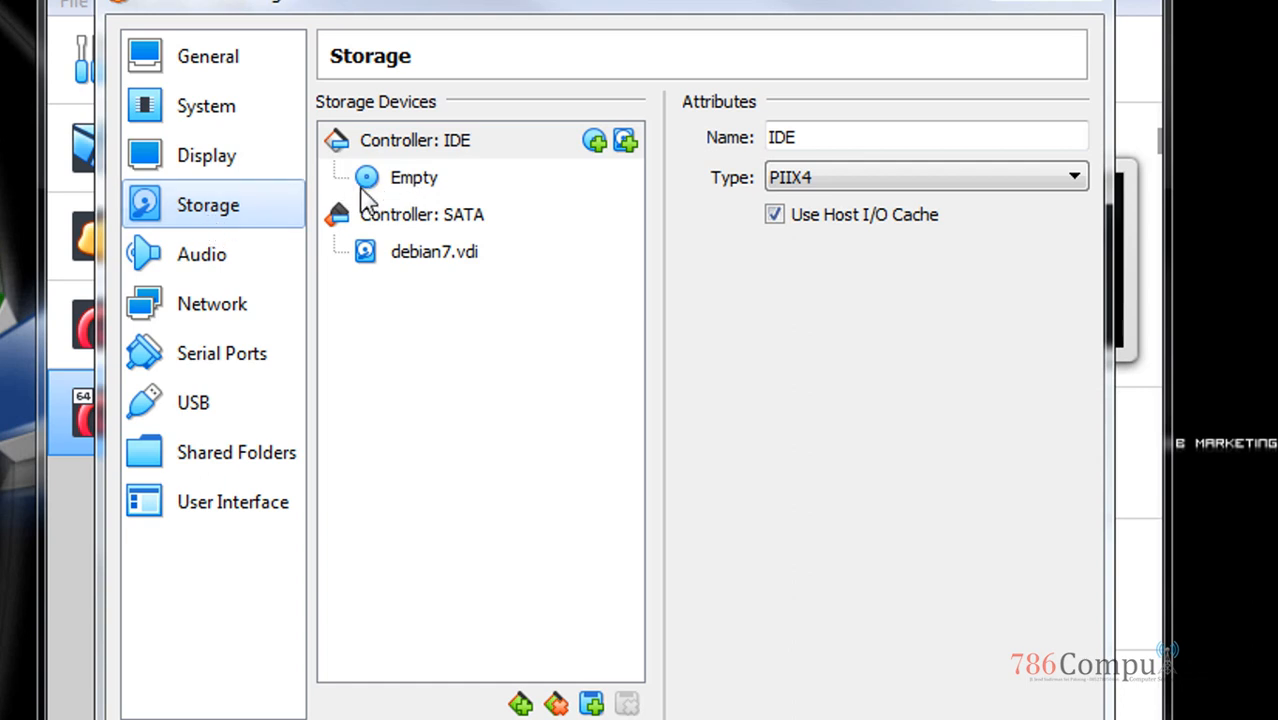
# Toggle Live CD/DVD on and off for the empty IDE optical drive and open its disk menu
pyautogui.click(426, 180)
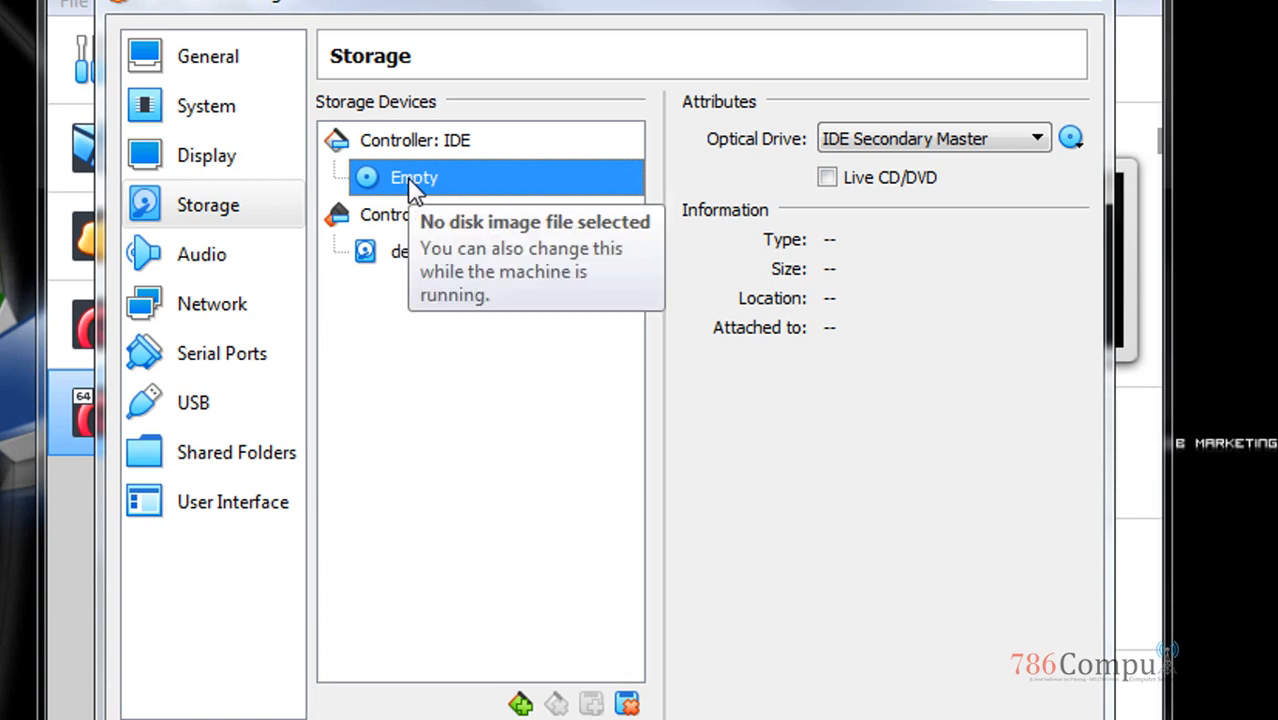
pyautogui.click(906, 190)
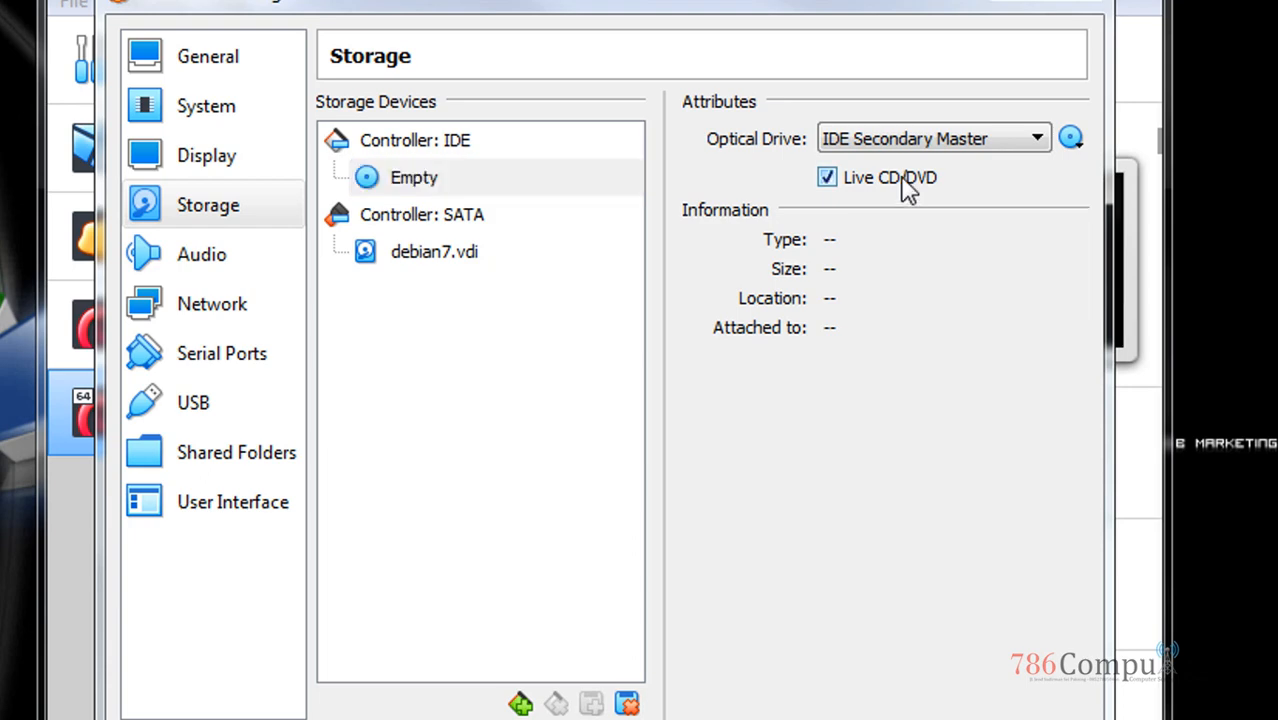
pyautogui.click(838, 187)
pyautogui.click(421, 178)
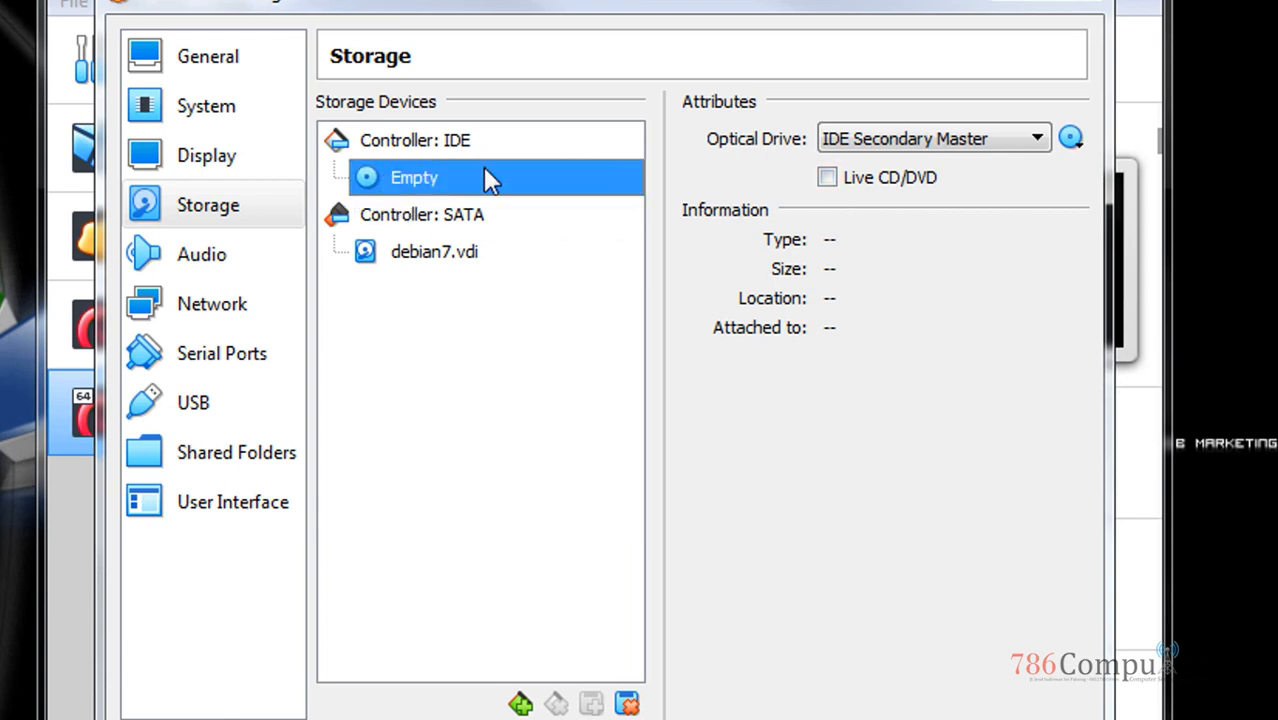
pyautogui.click(1077, 148)
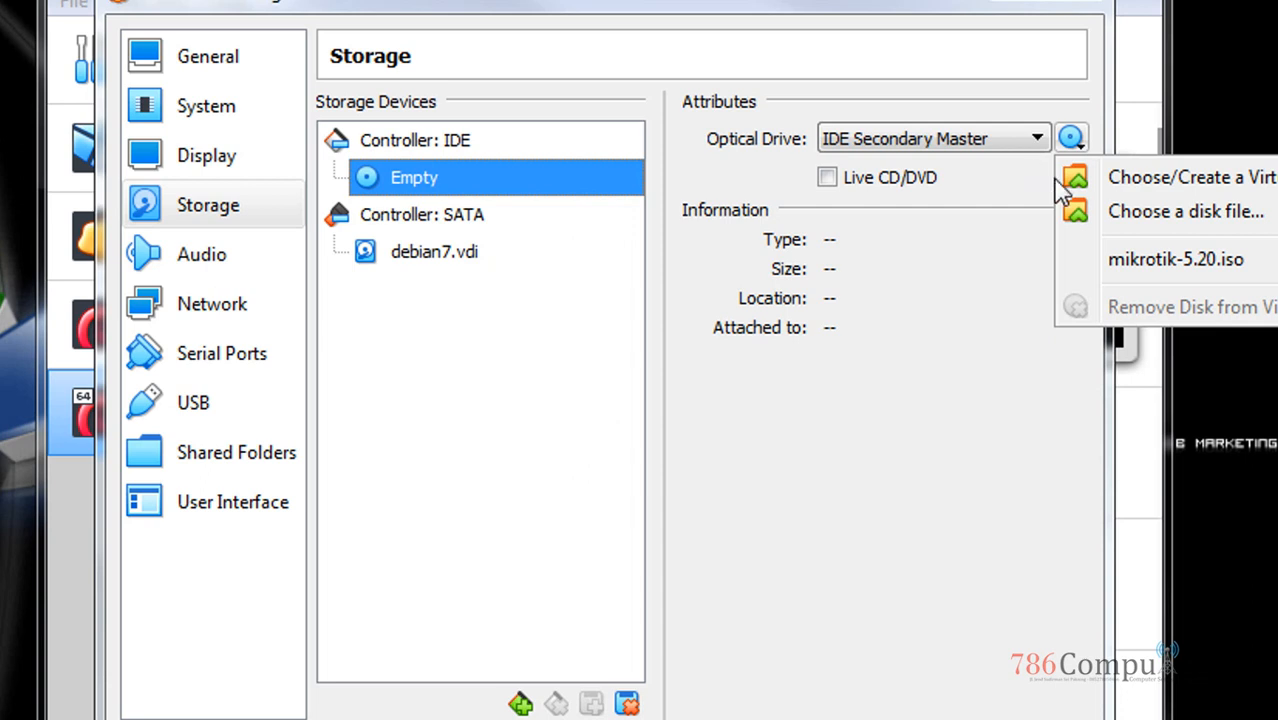
# Load mikrotik-5.20.iso from a disk file into the optical drive, then go to Network
pyautogui.click(1186, 213)
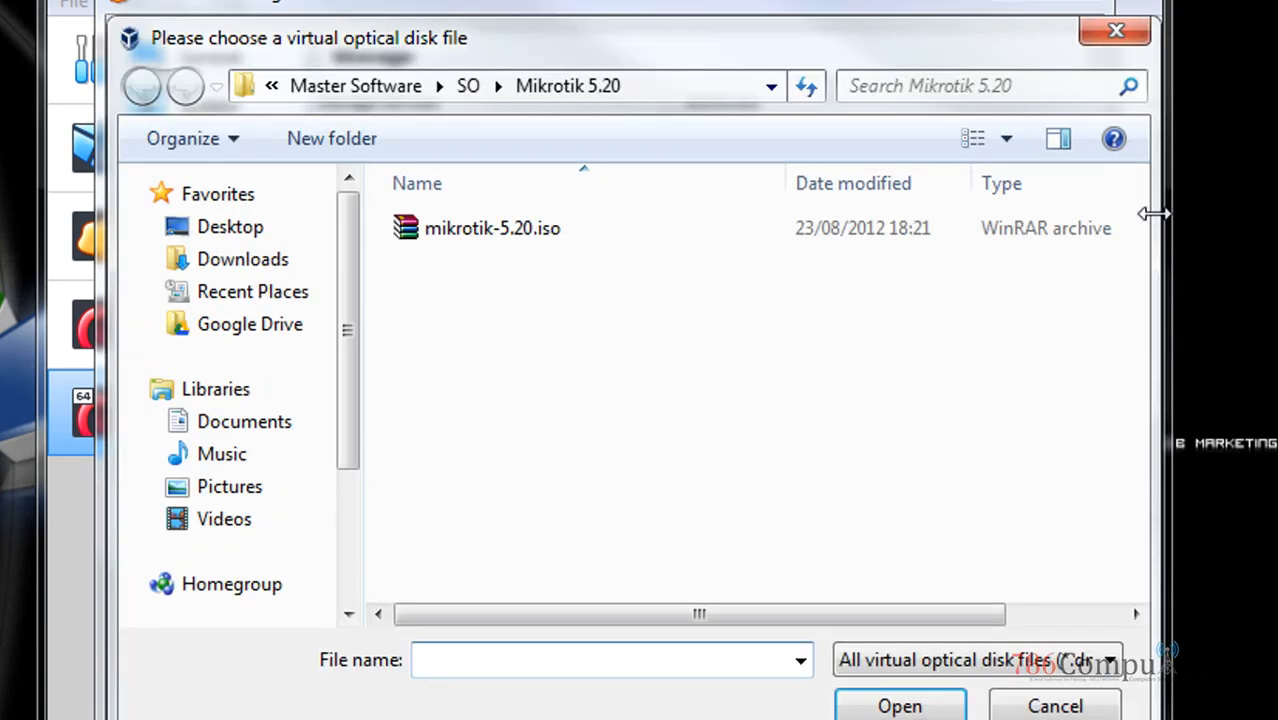
pyautogui.click(455, 243)
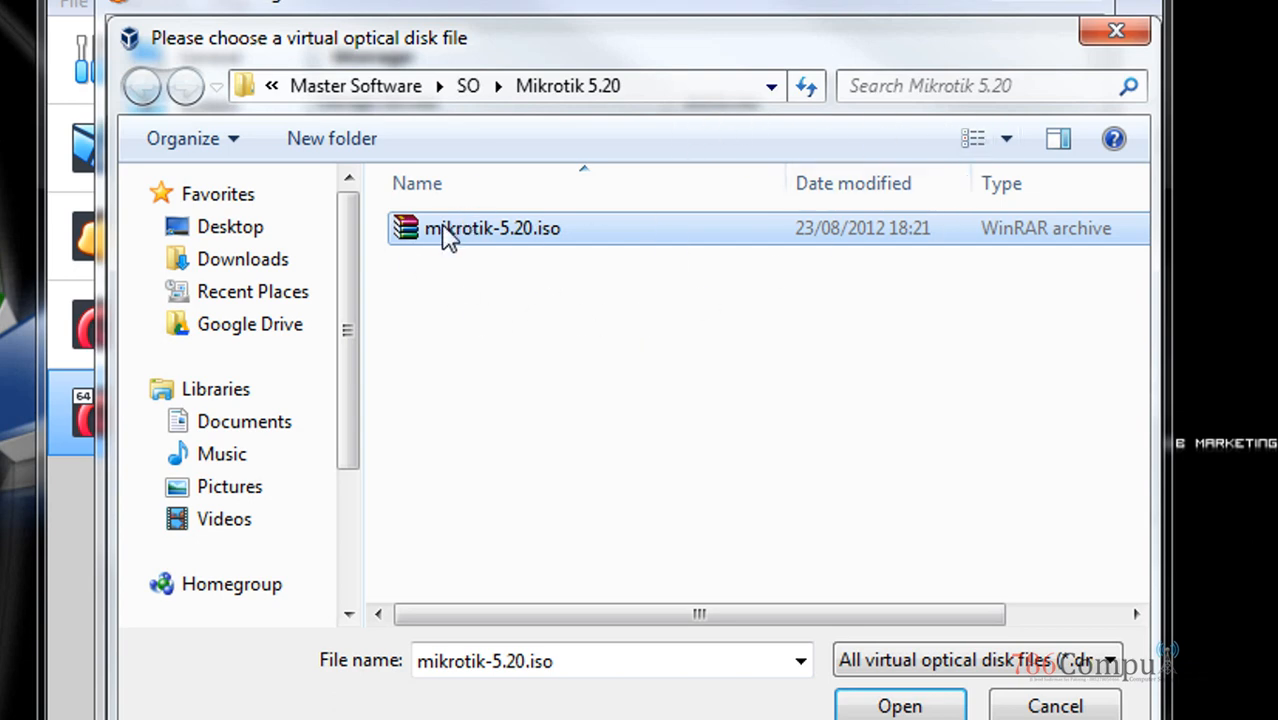
pyautogui.click(900, 706)
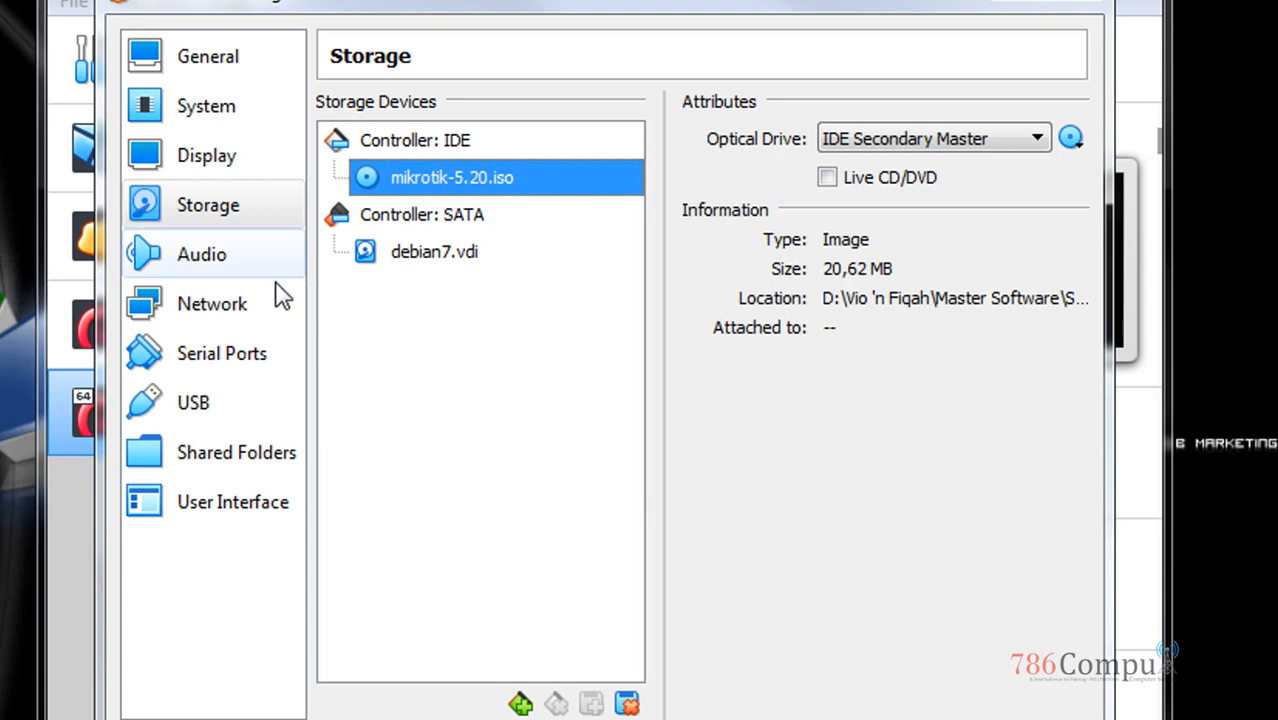
pyautogui.click(246, 310)
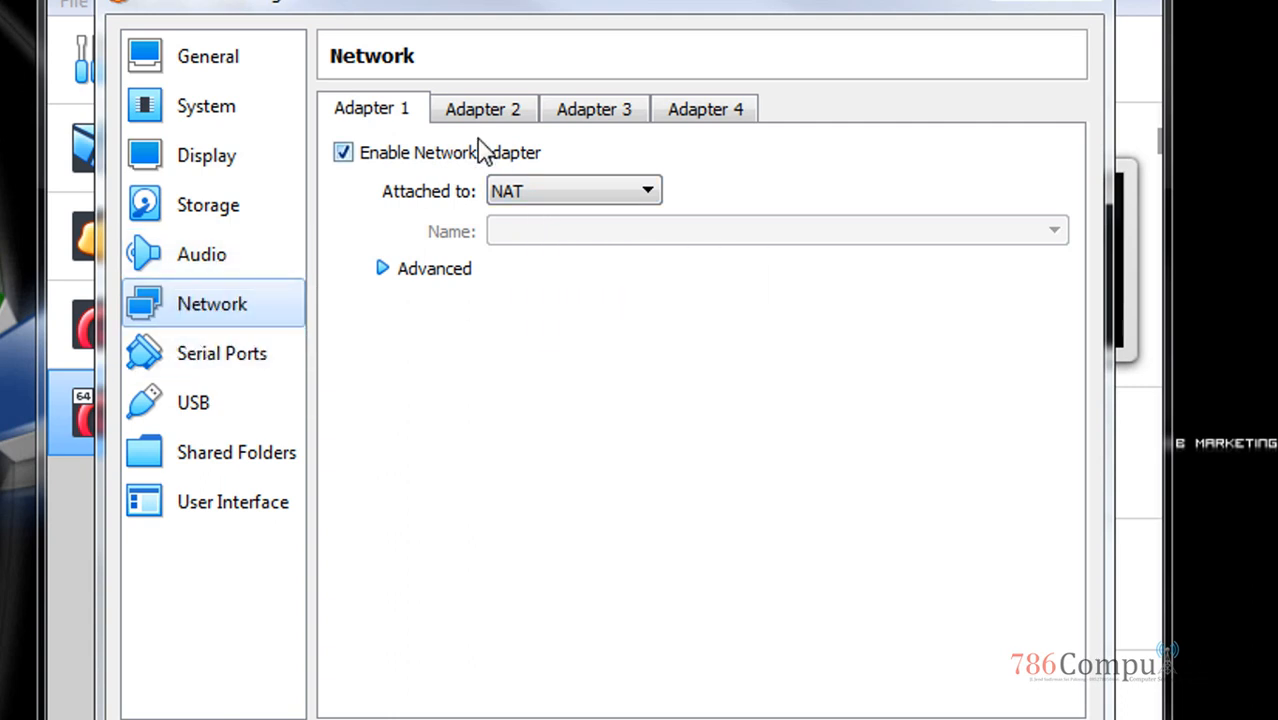
# Check Adapters 2 and 3, keep Adapter 1 on NAT, and save debian7's settings
pyautogui.click(505, 112)
pyautogui.click(597, 110)
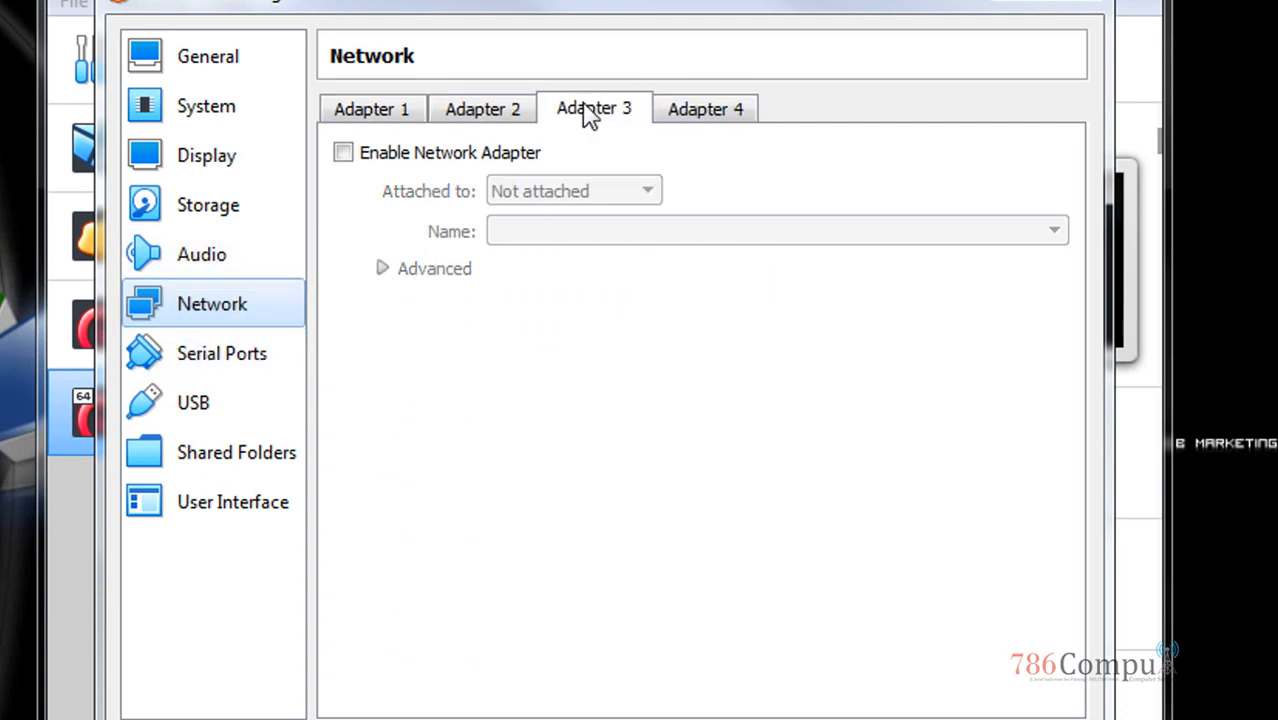
pyautogui.click(482, 112)
pyautogui.click(366, 113)
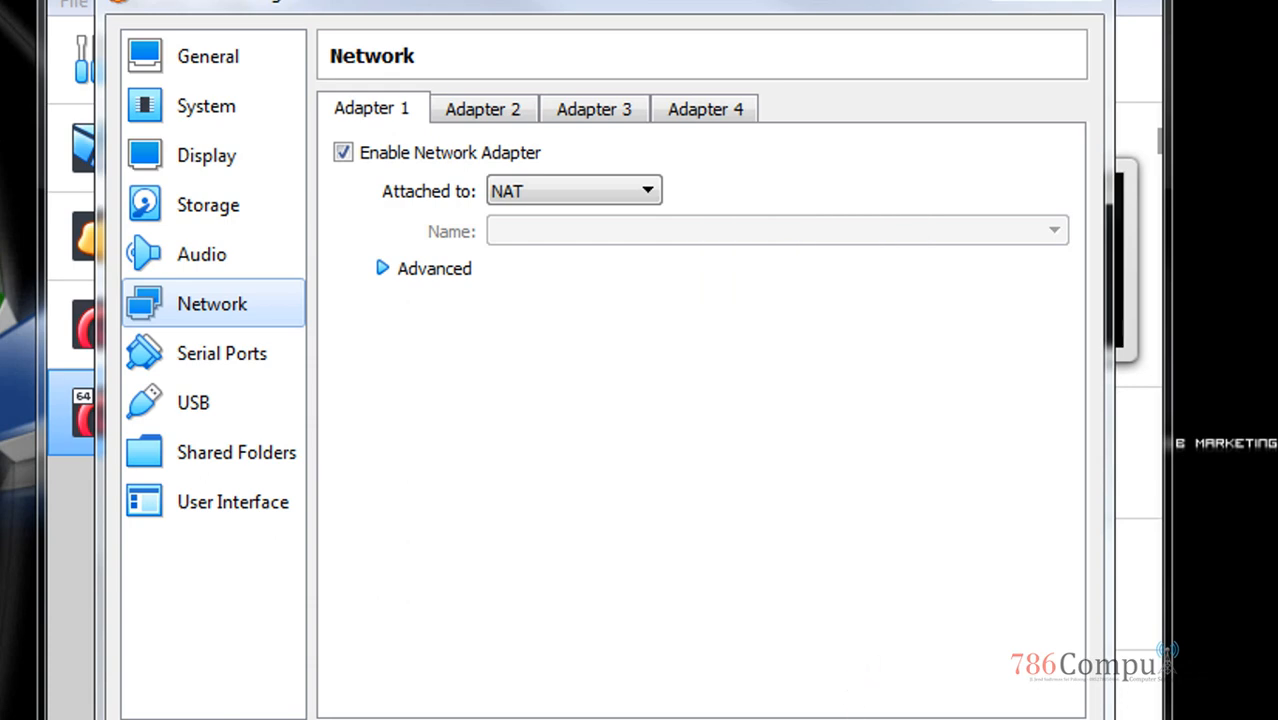
pyautogui.click(850, 719)
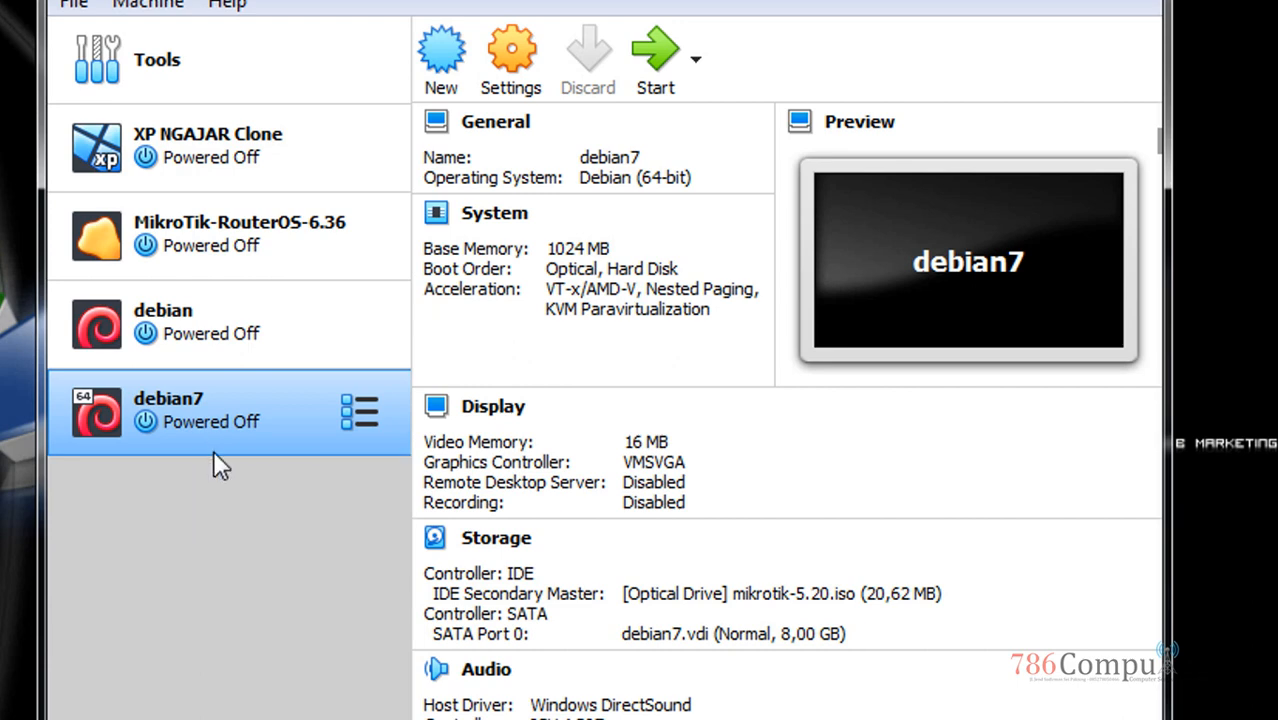
# Start debian7, view and dismiss the startup error, then launch it with Normal Start
pyautogui.click(661, 72)
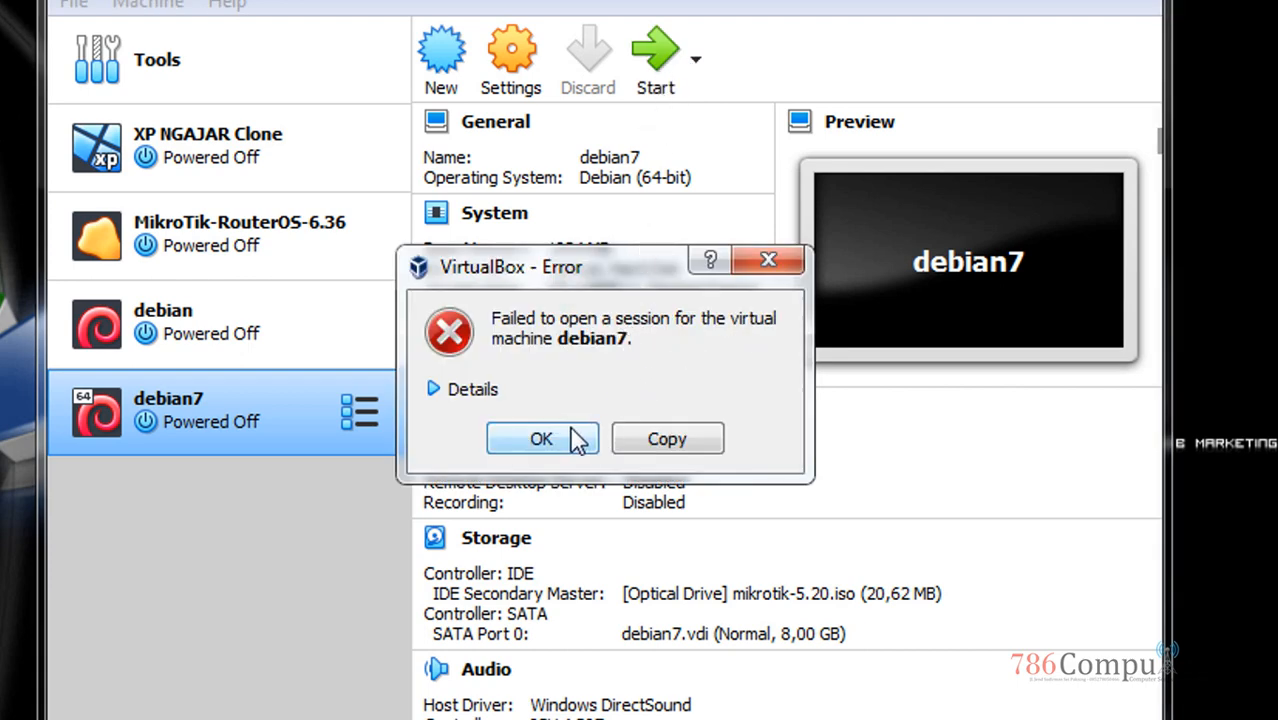
pyautogui.click(468, 392)
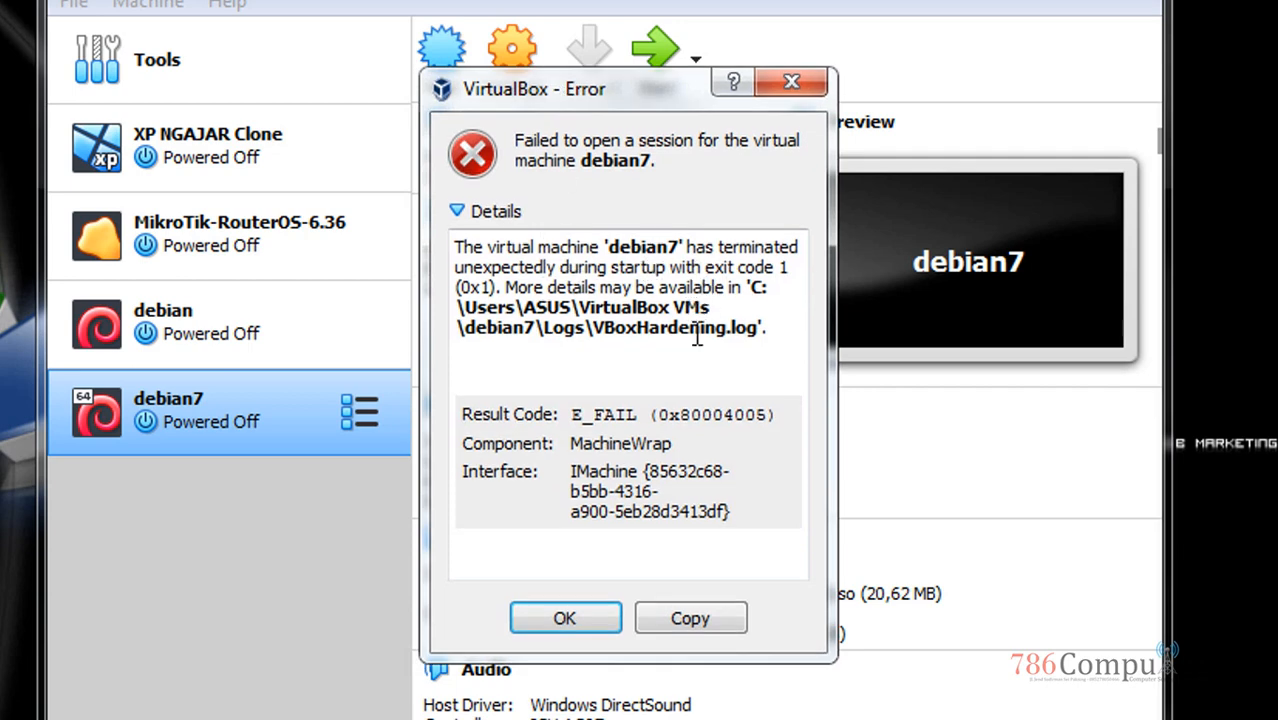
pyautogui.click(793, 82)
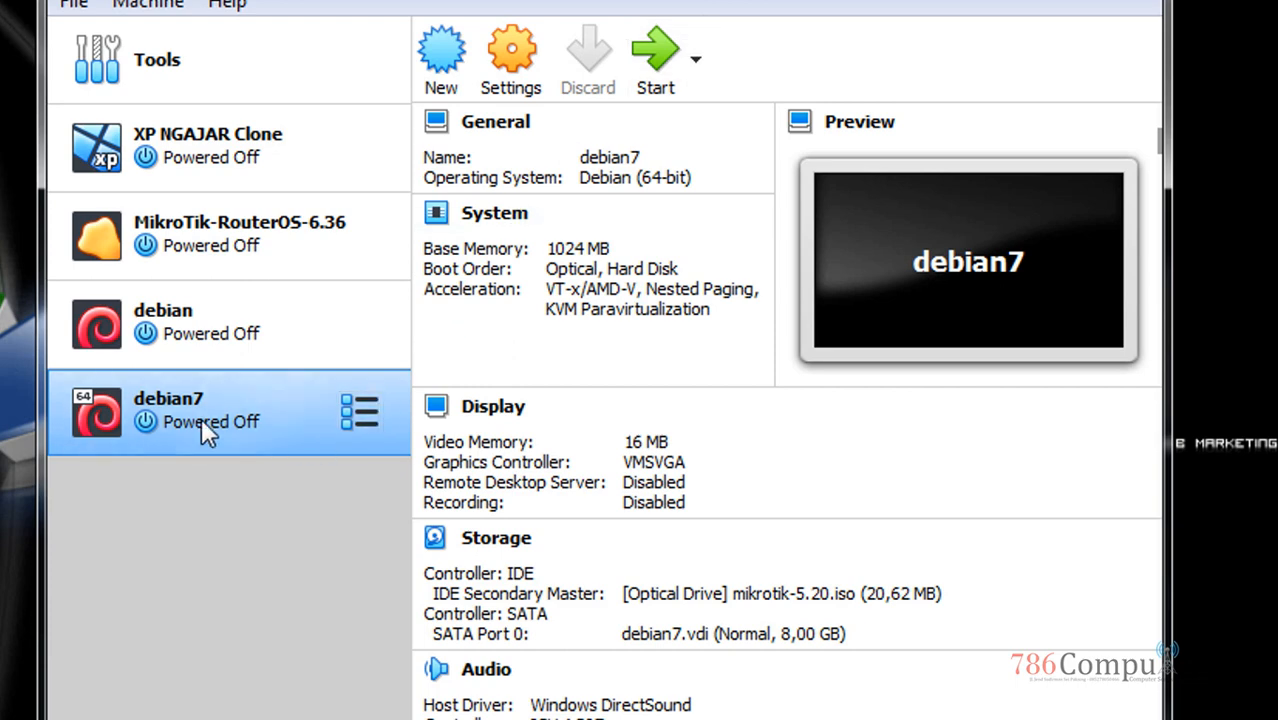
pyautogui.click(694, 84)
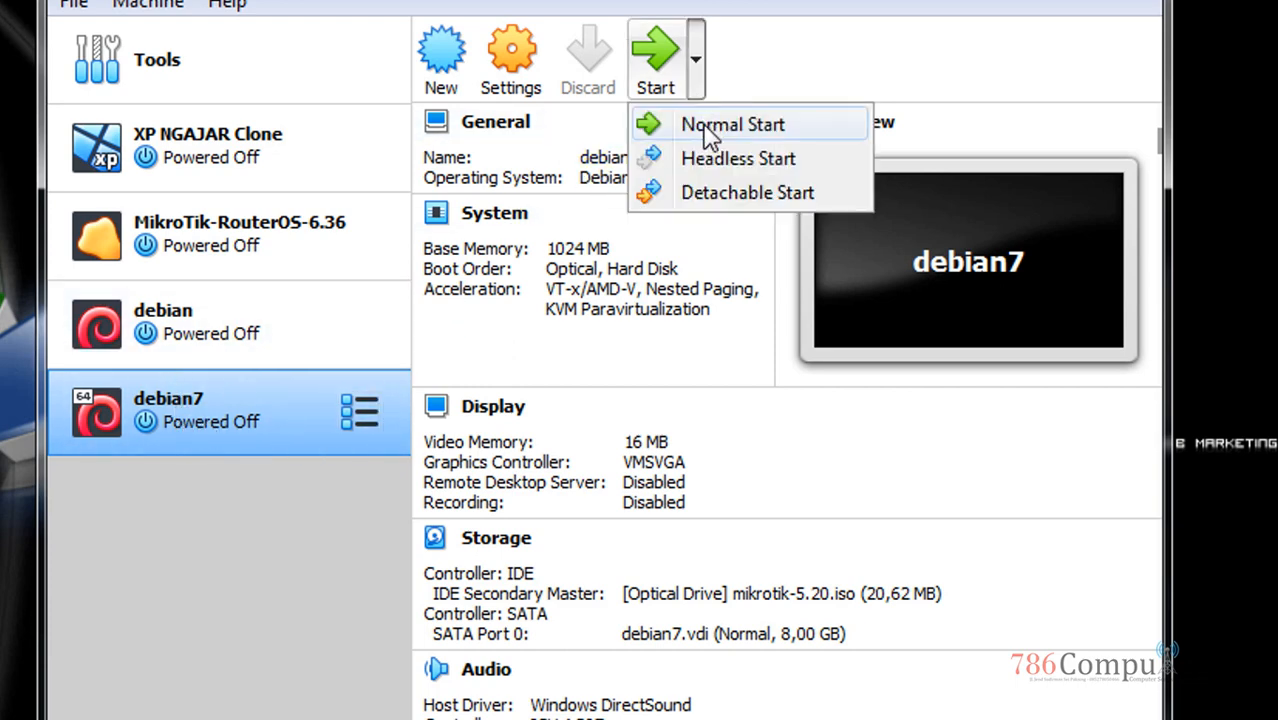
pyautogui.click(751, 194)
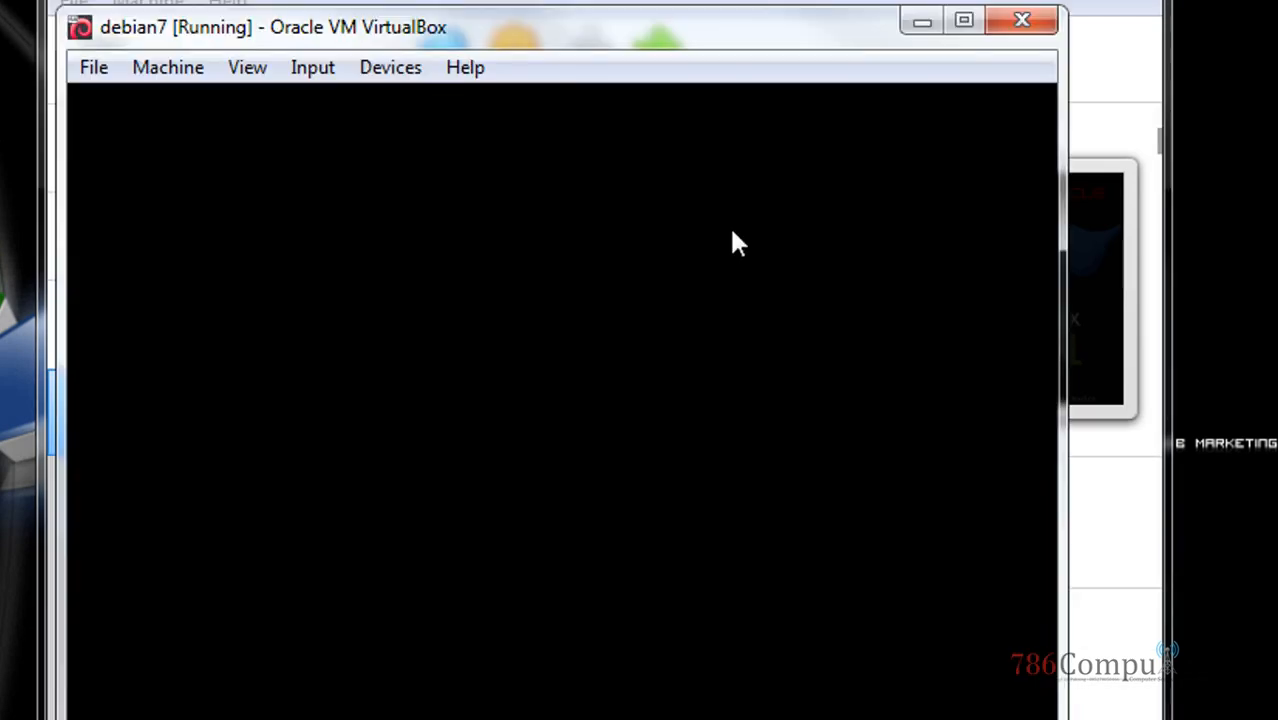
# Boot debian7 from the mikrotik-5.20.iso start-up disk
pyautogui.click(632, 649)
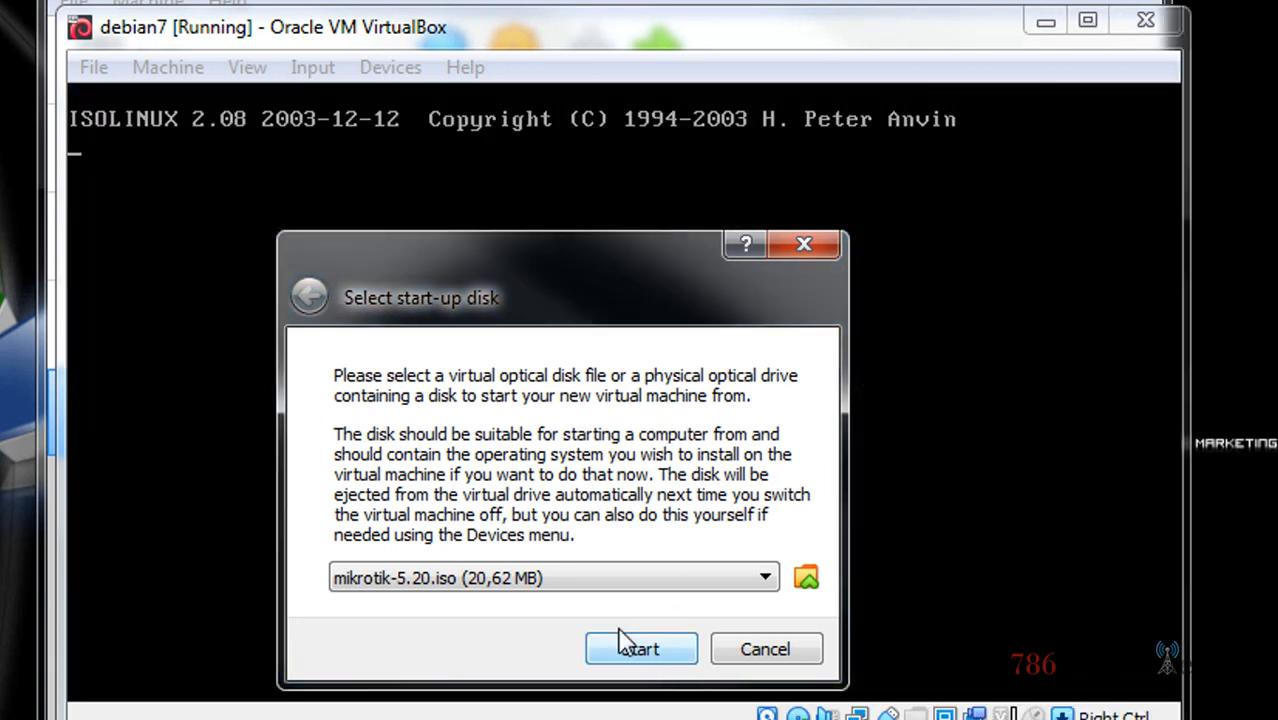
pyautogui.moveTo(591, 275); pyautogui.dragTo(540, 216)
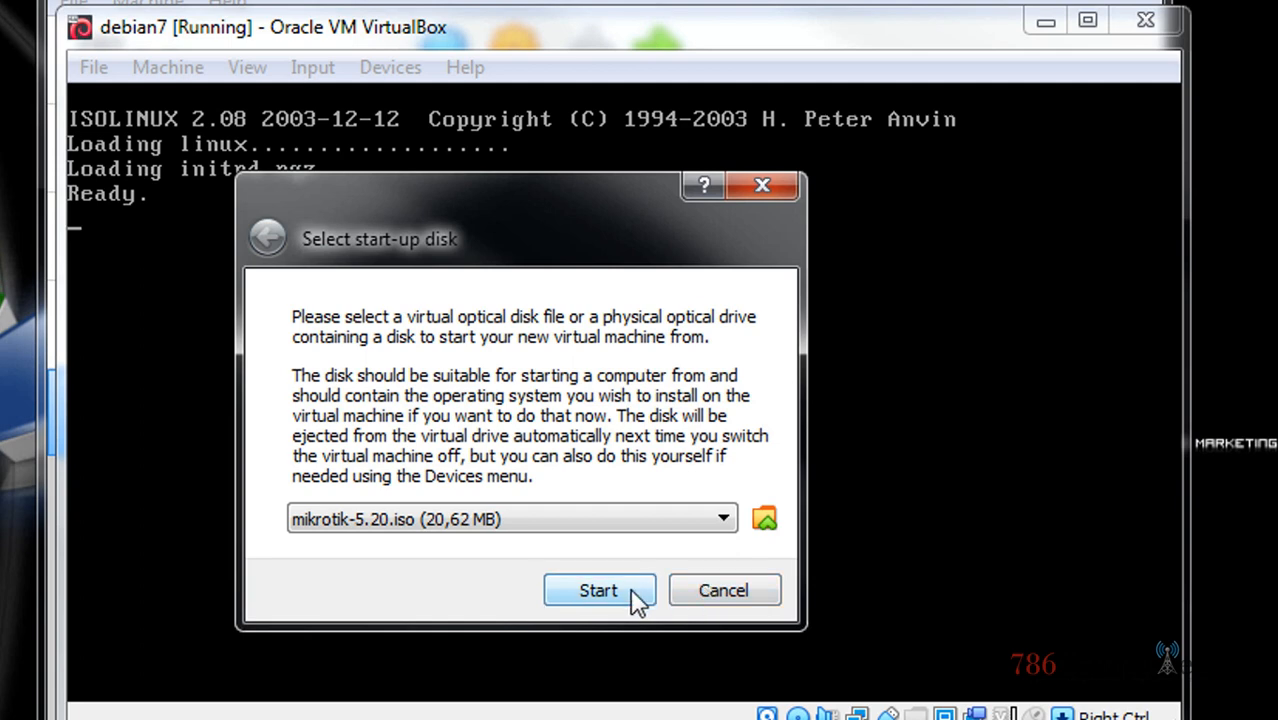
pyautogui.click(600, 591)
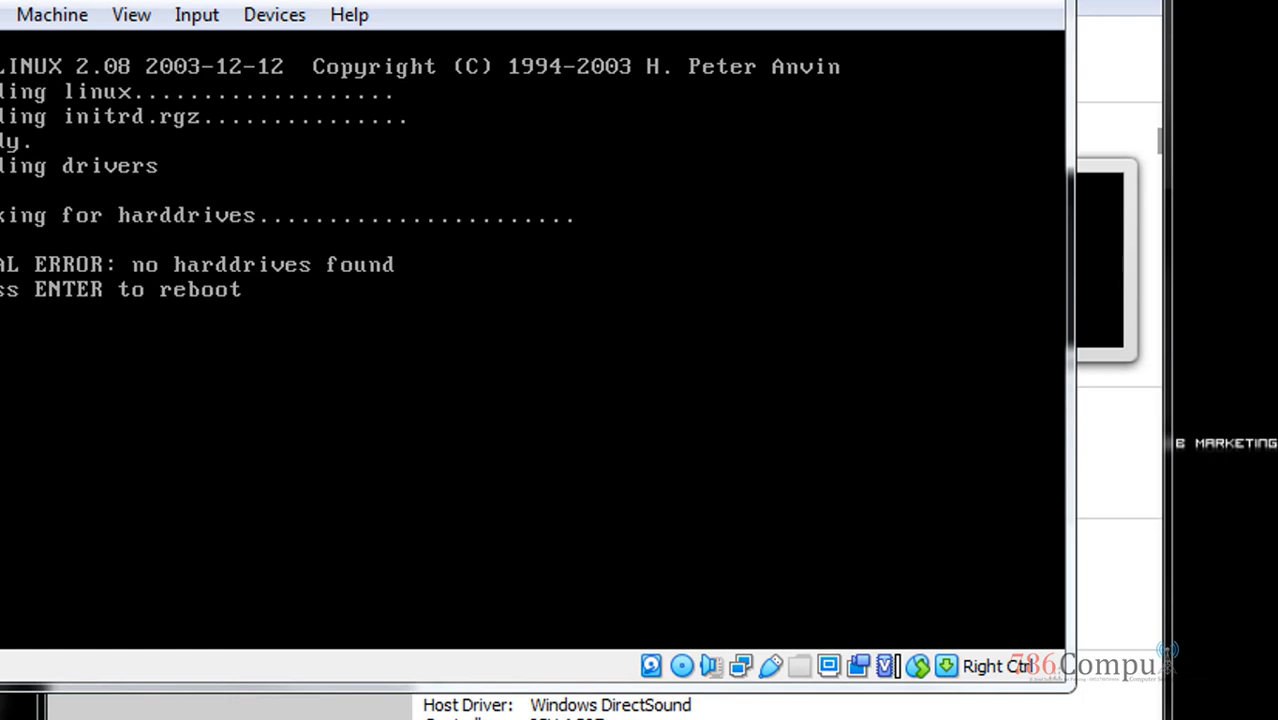
# After the no-harddrives error, close the VM window and power the machine off
pyautogui.moveTo(380, 1); pyautogui.dragTo(873, 34)
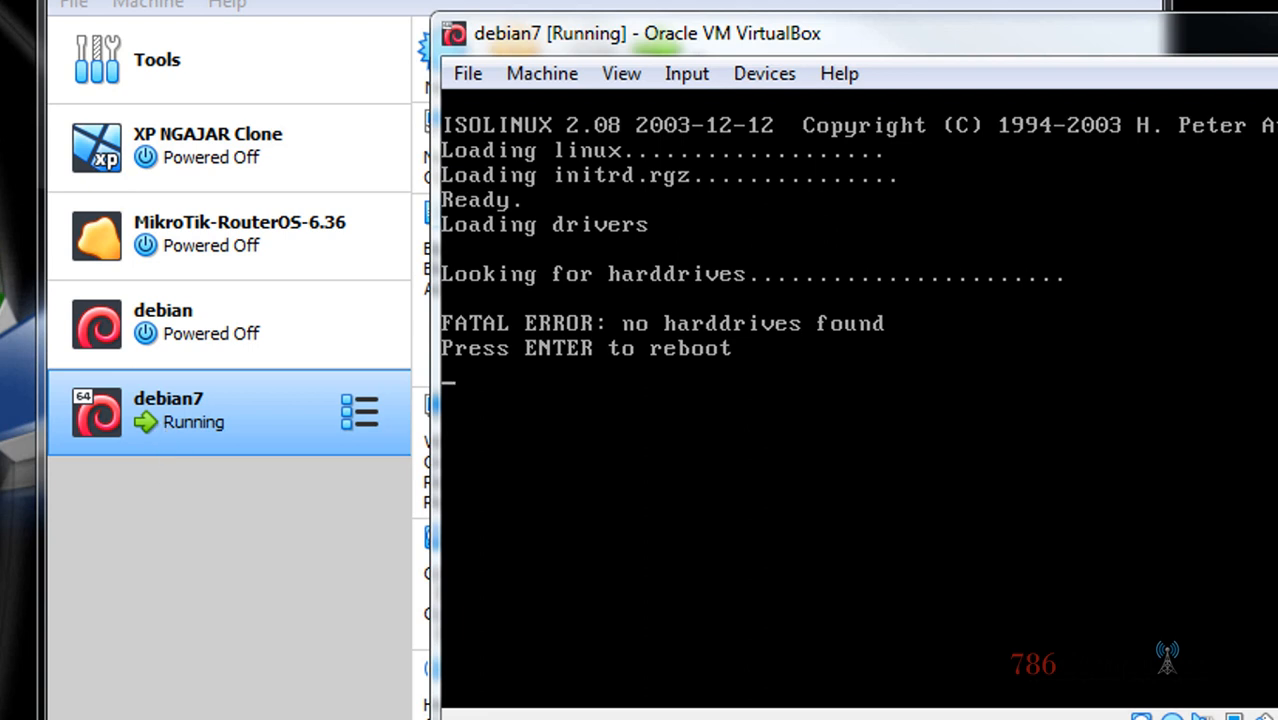
pyautogui.moveTo(1277, 28); pyautogui.dragTo(998, 42)
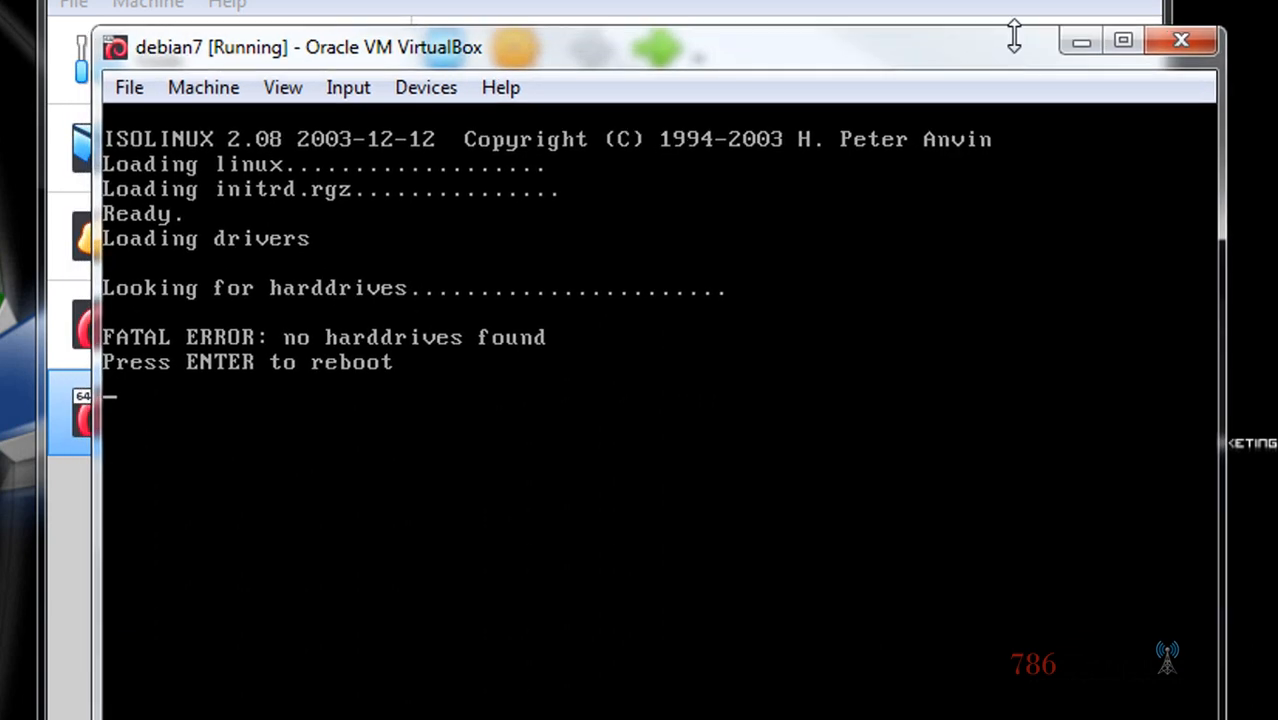
pyautogui.click(1176, 41)
pyautogui.click(666, 462)
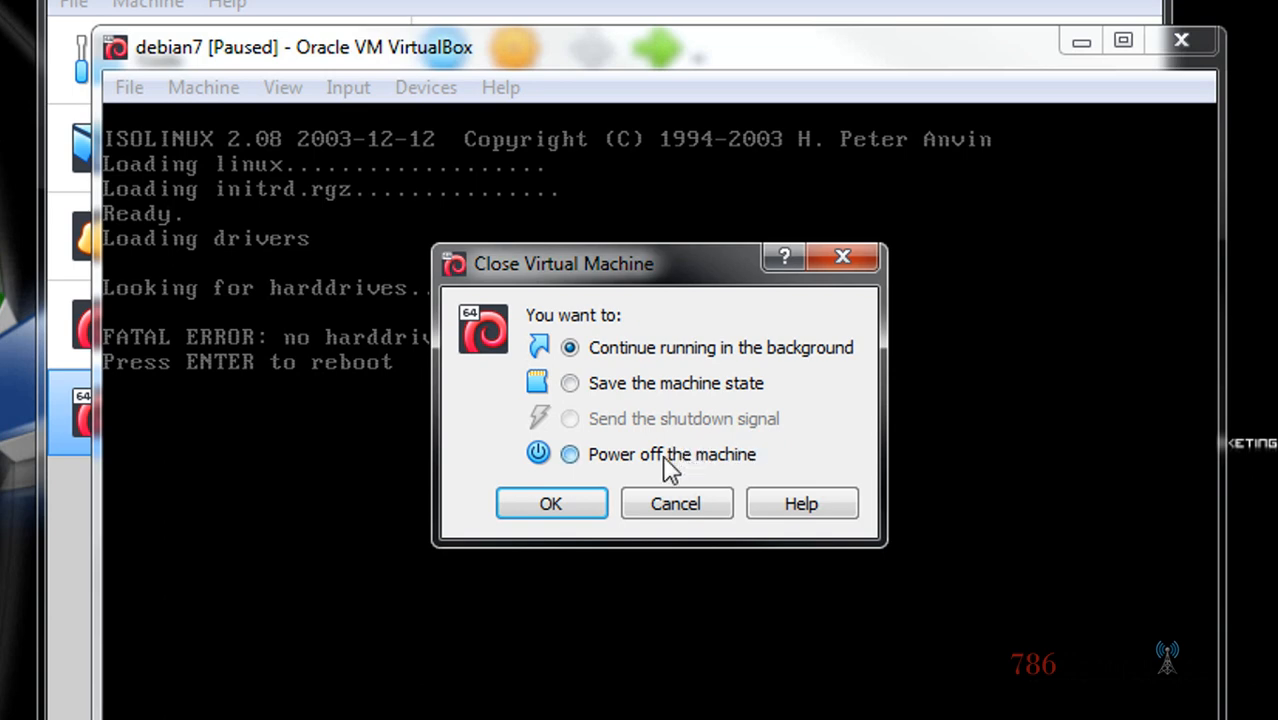
pyautogui.click(566, 506)
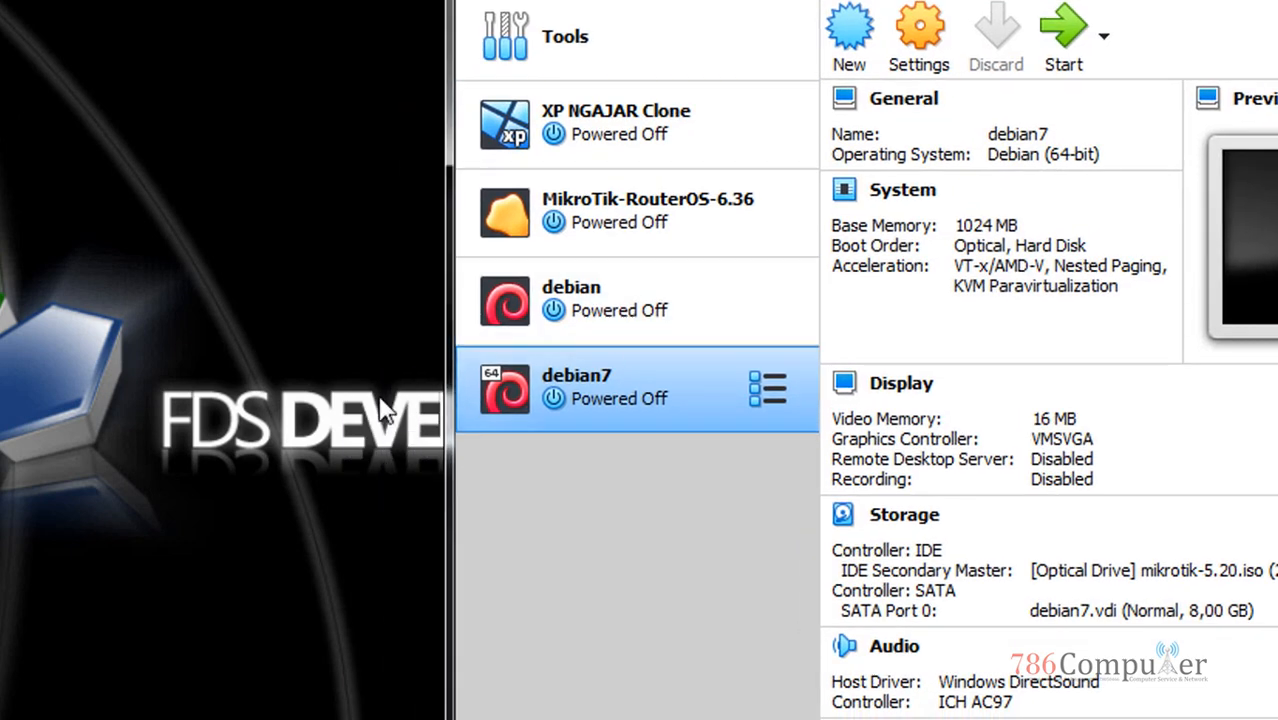
# Remove the debian7 machine, deleting all its files
pyautogui.rightClick(628, 374)
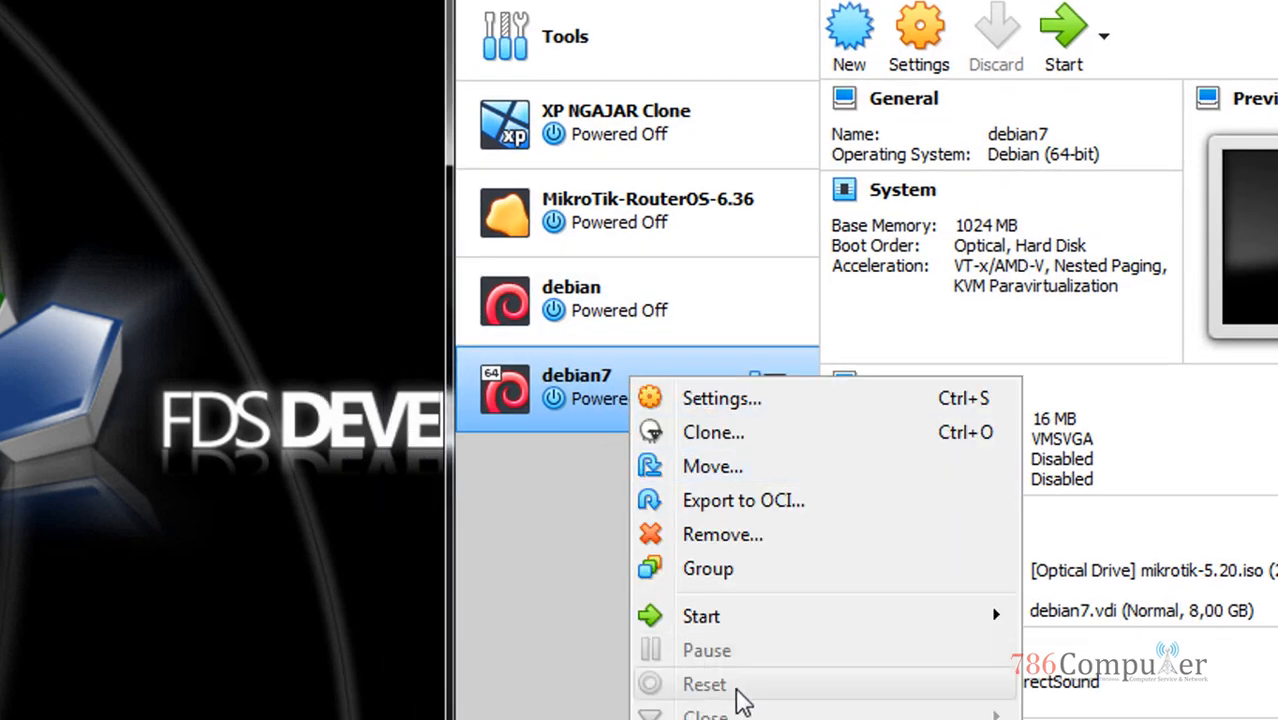
pyautogui.rightClick(571, 379)
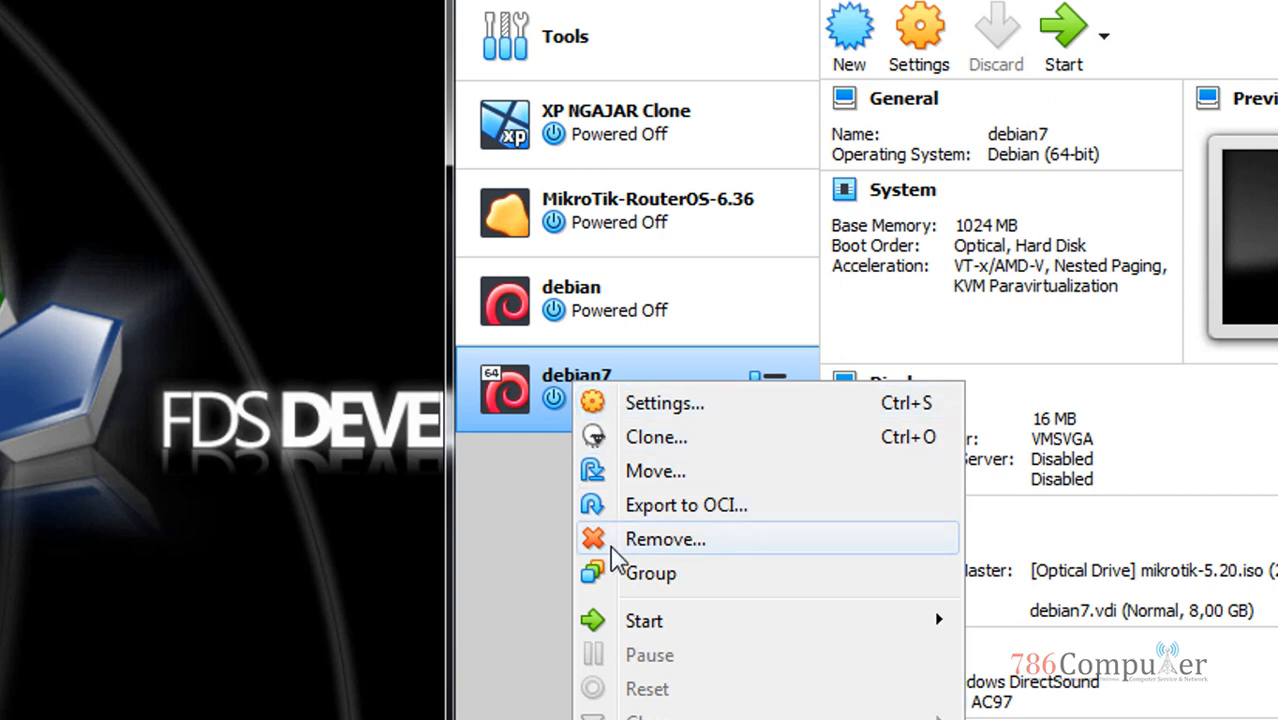
pyautogui.click(640, 540)
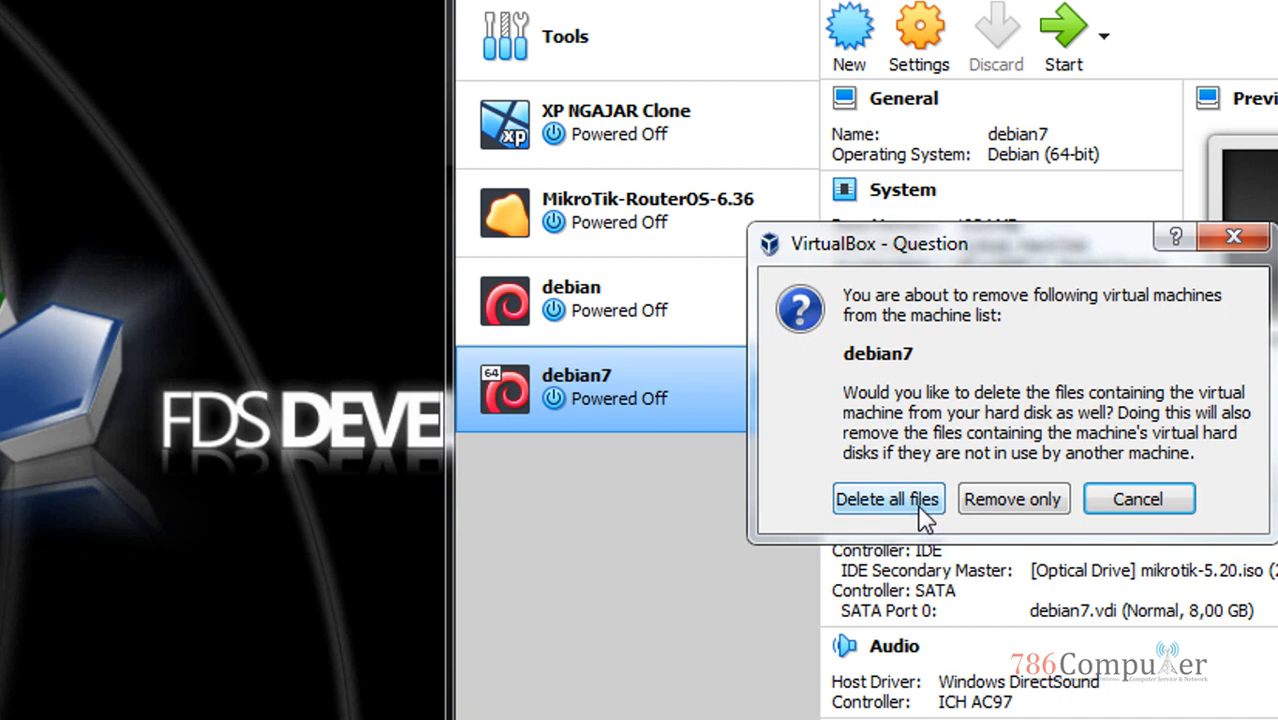
pyautogui.click(921, 506)
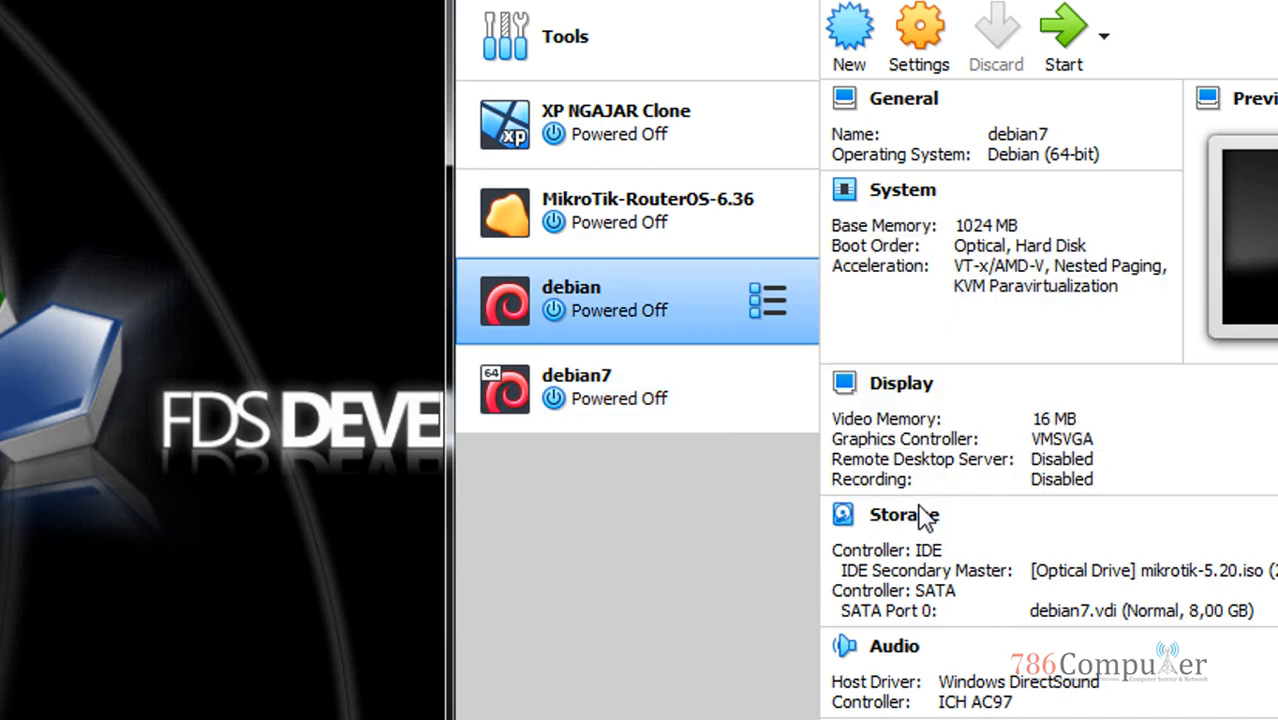
# Remove MikroTik-RouterOS-6.36 with all its files and move the Manager window aside
pyautogui.click(678, 219)
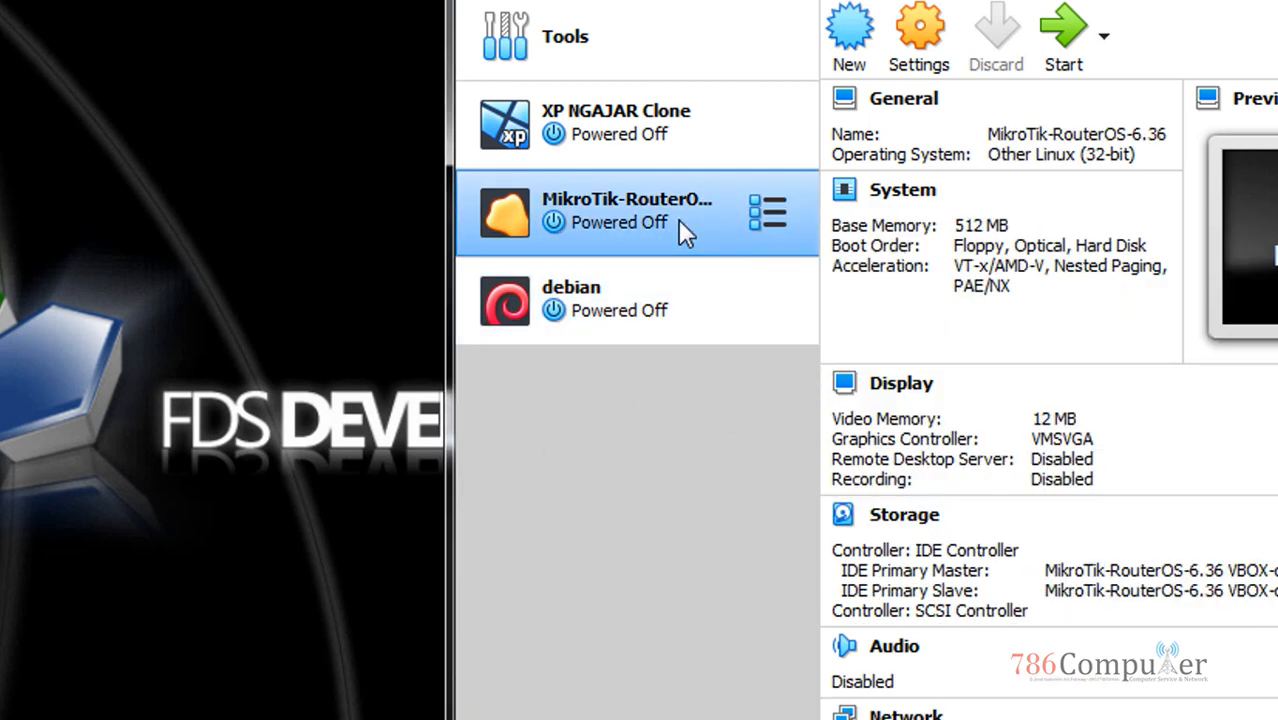
pyautogui.rightClick(611, 198)
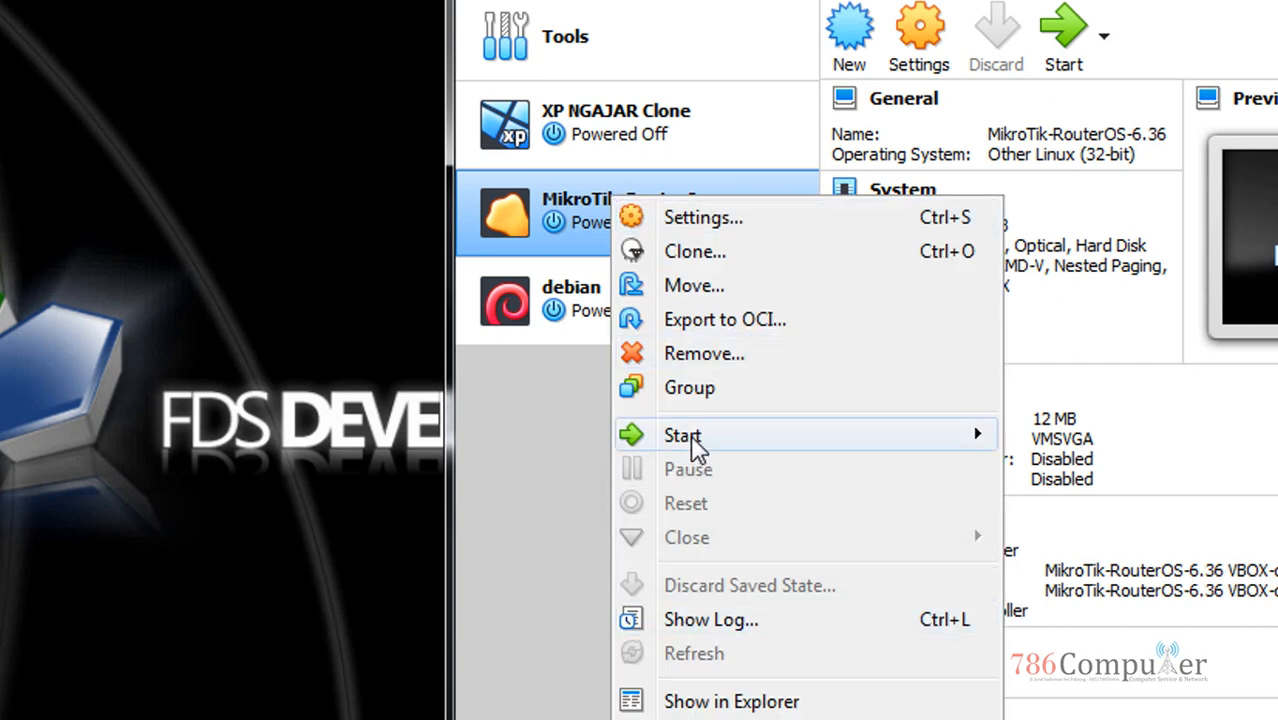
pyautogui.click(722, 354)
pyautogui.click(853, 493)
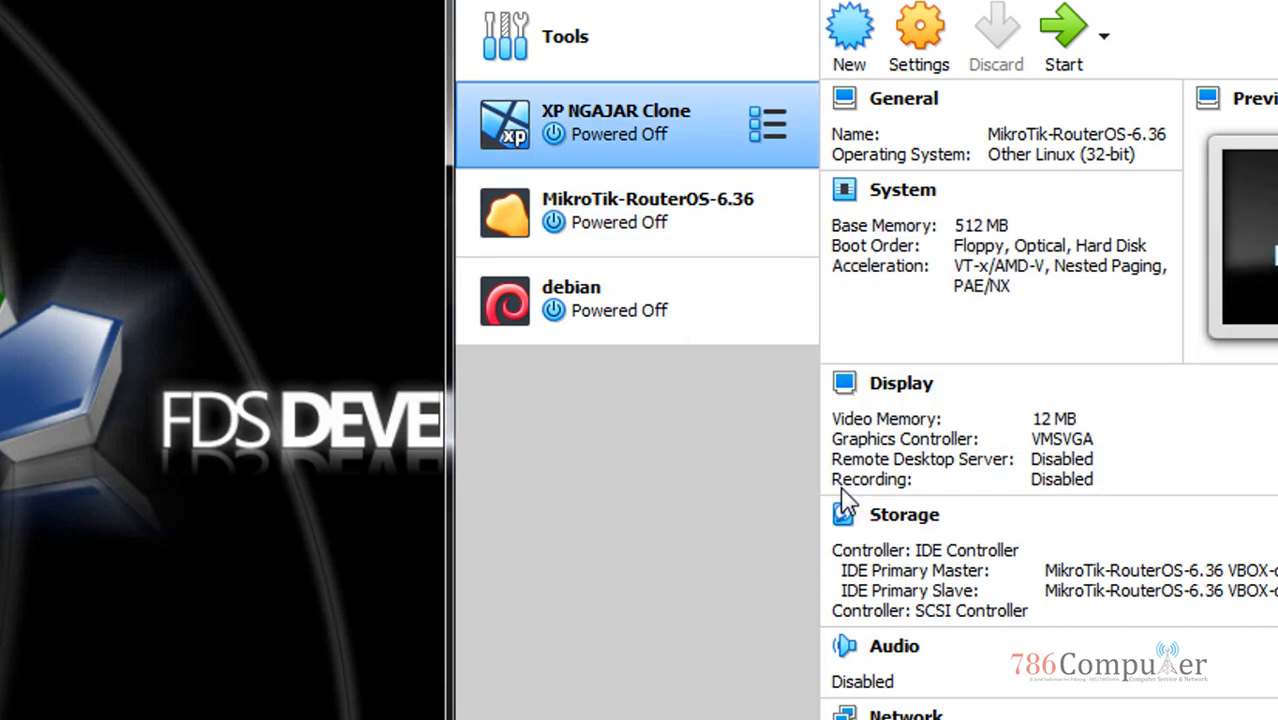
pyautogui.click(623, 176)
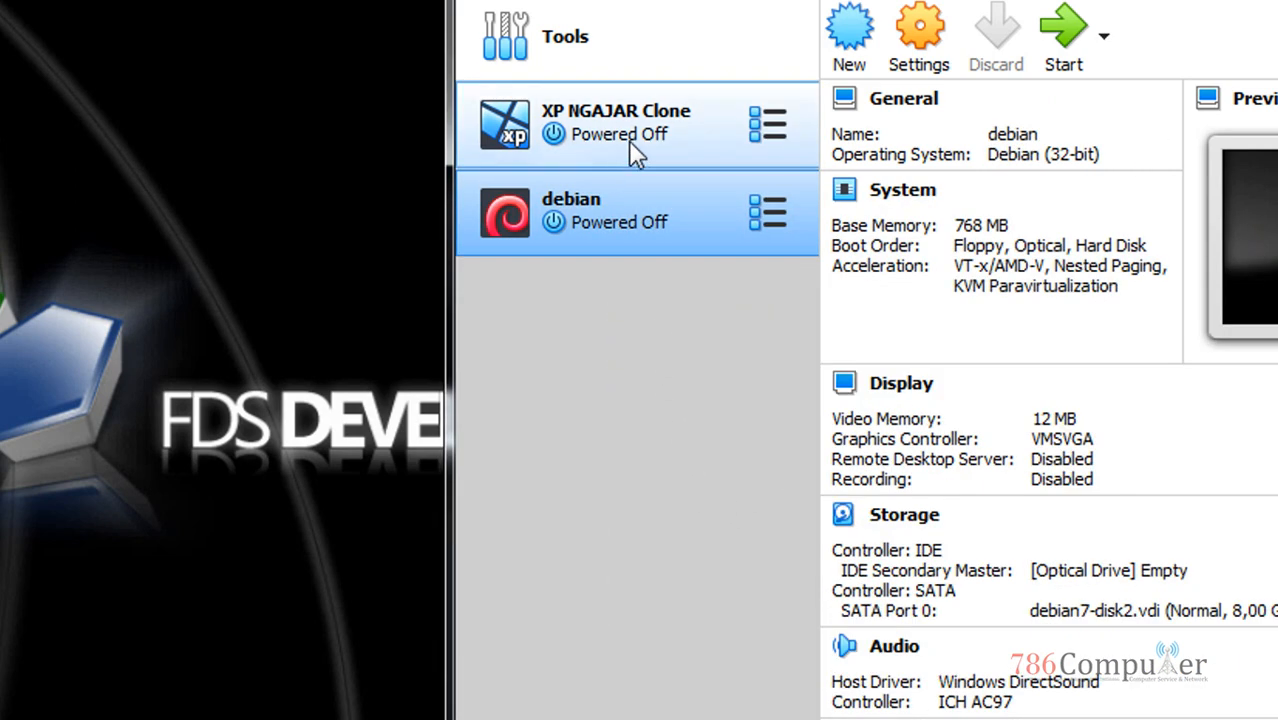
pyautogui.click(628, 140)
pyautogui.moveTo(586, 0); pyautogui.dragTo(302, 1)
pyautogui.rightClick(641, 0)
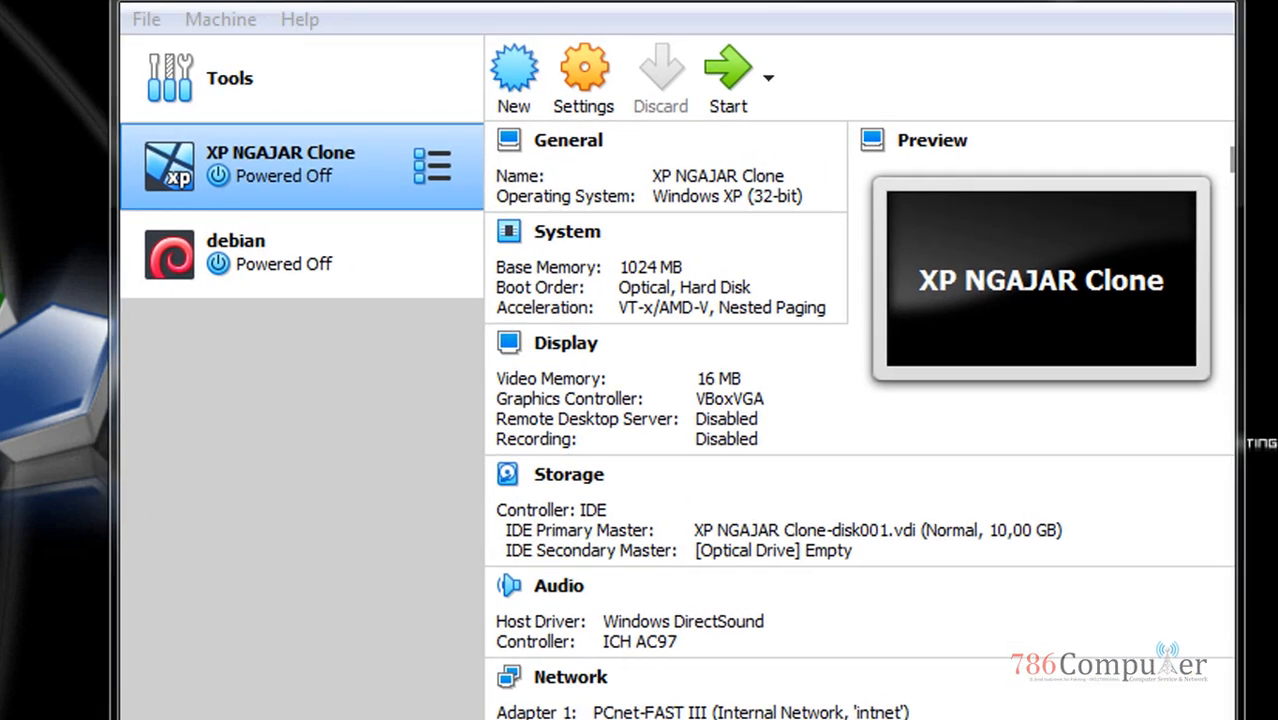
# Start a new machine named mikrotik and keep 64 MB of memory
pyautogui.click(542, 23)
pyautogui.click(514, 75)
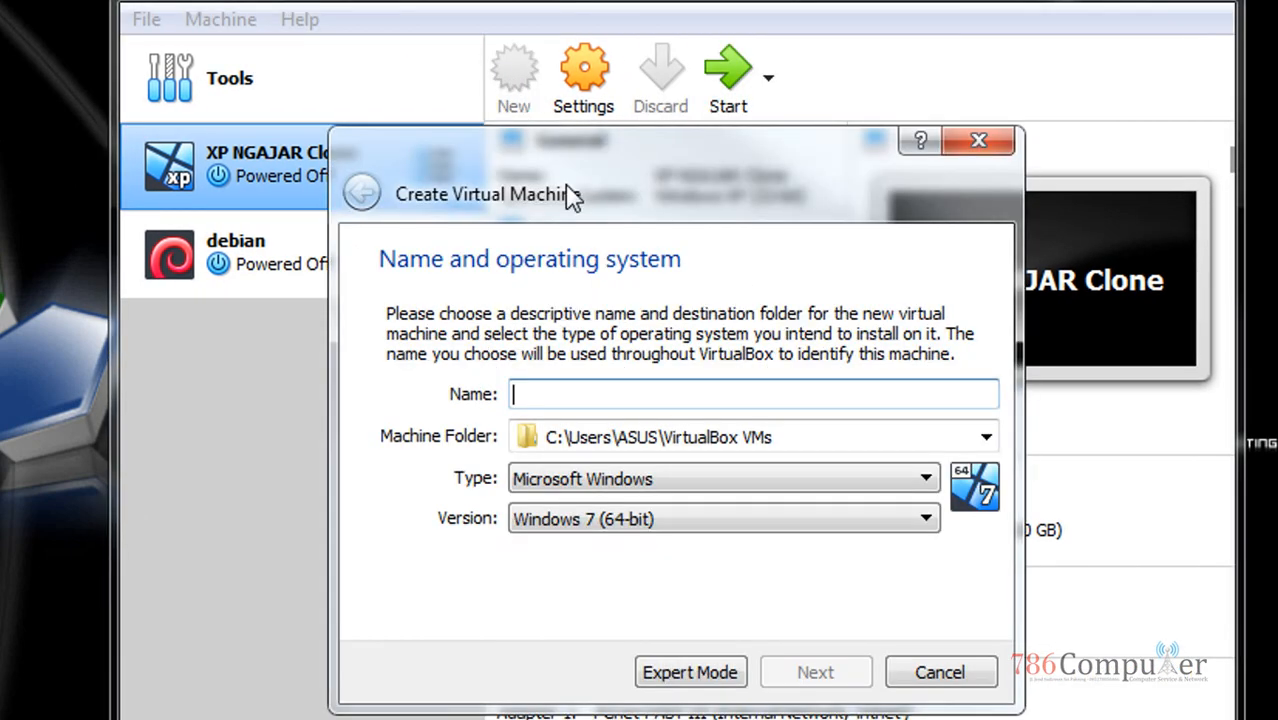
pyautogui.write('mikrotik')
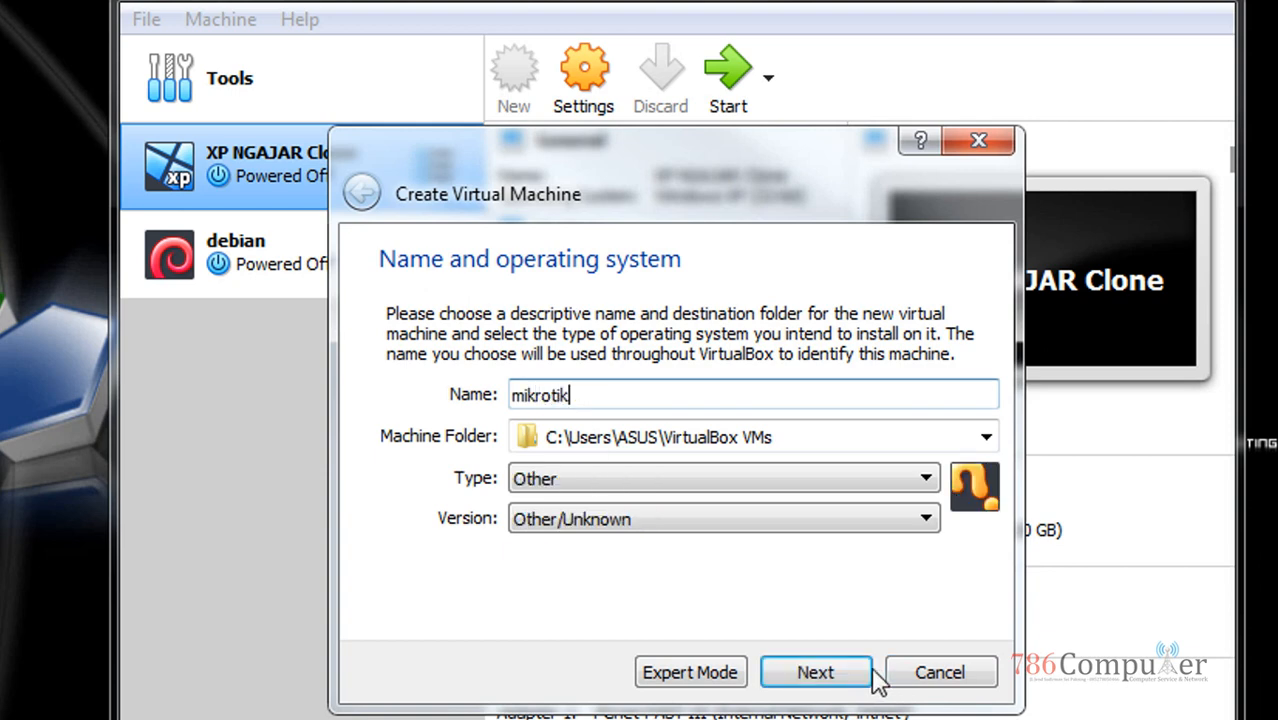
pyautogui.click(832, 676)
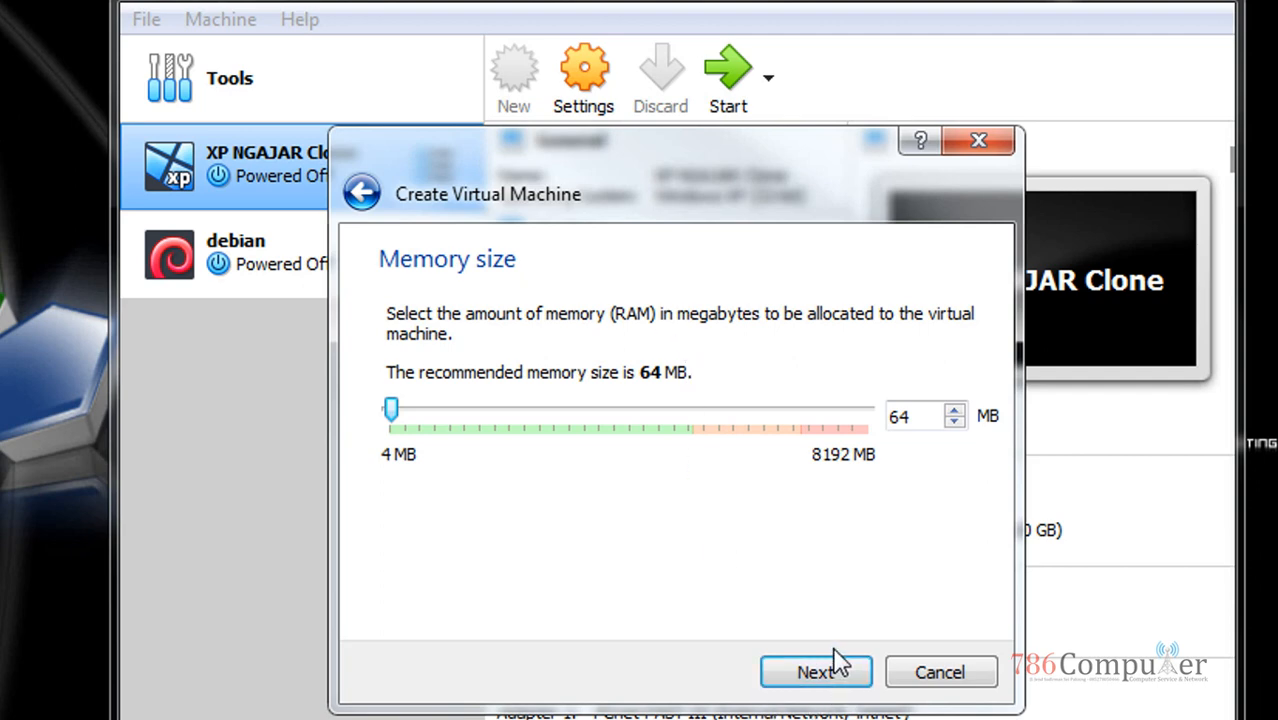
pyautogui.click(808, 680)
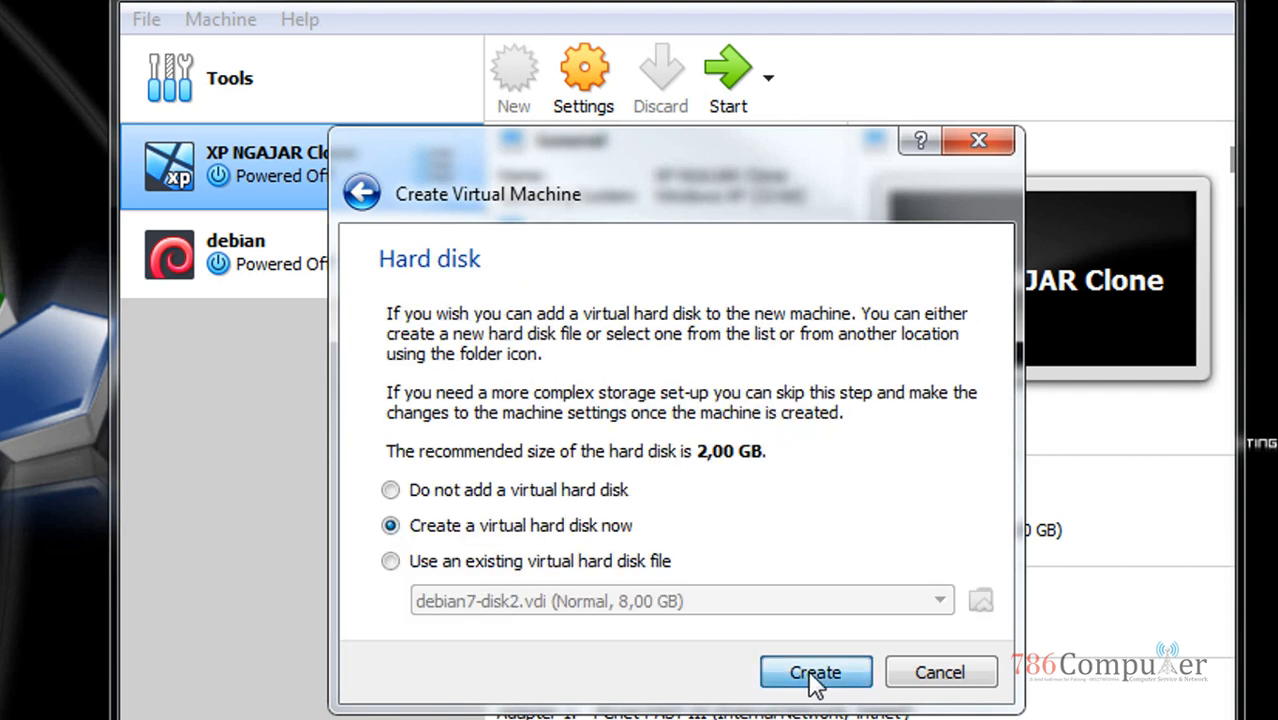
# Give it a new dynamically allocated VDI disk of 383,17 MB and create it
pyautogui.click(815, 672)
pyautogui.click(838, 704)
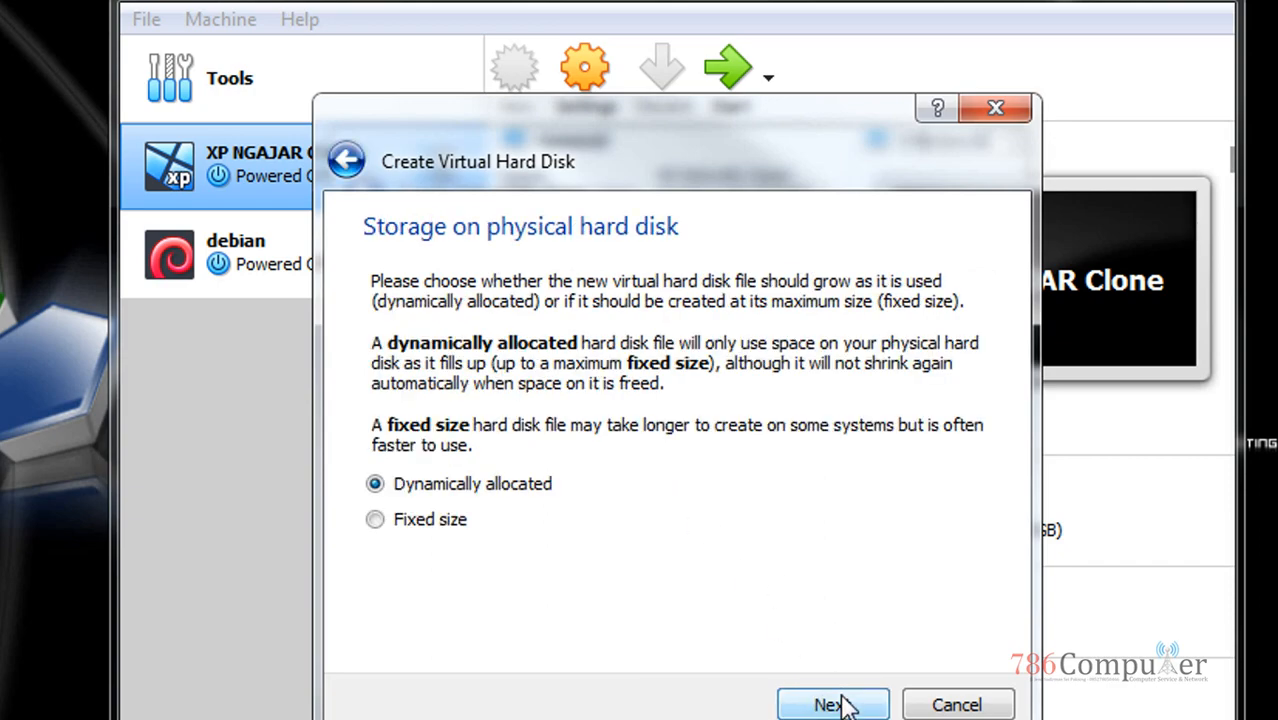
pyautogui.click(838, 704)
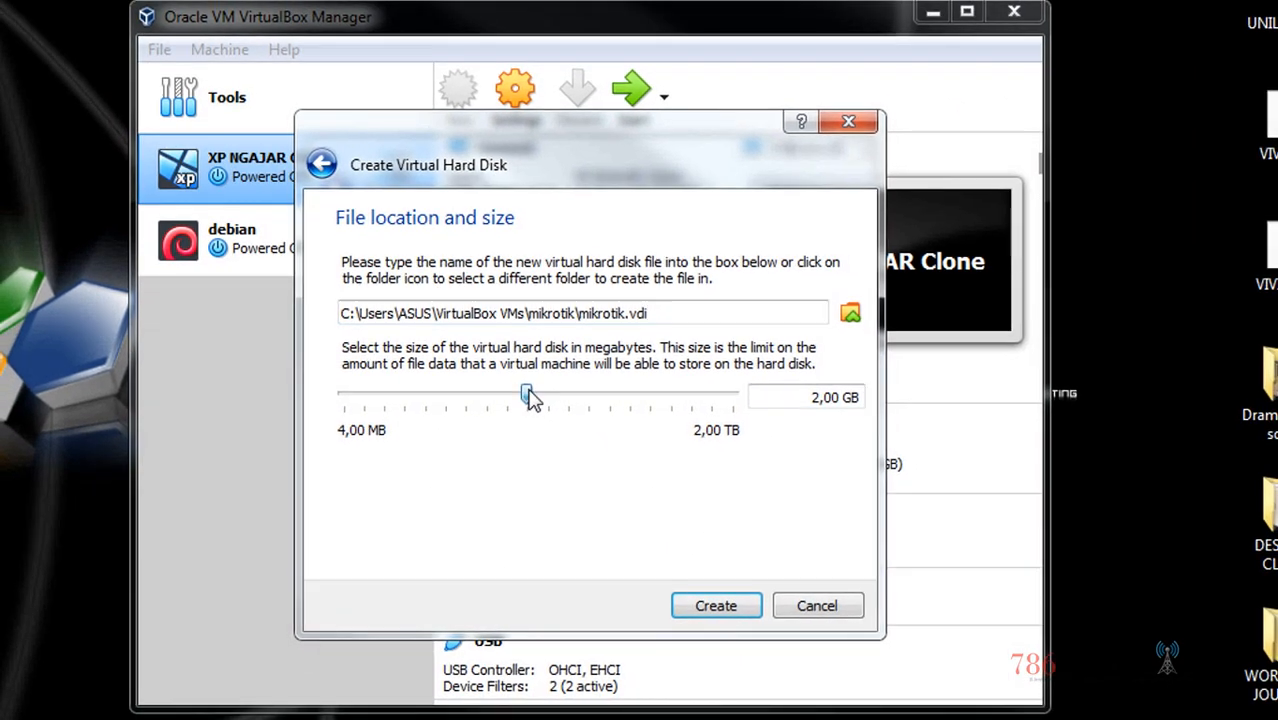
pyautogui.moveTo(530, 397); pyautogui.dragTo(484, 397)
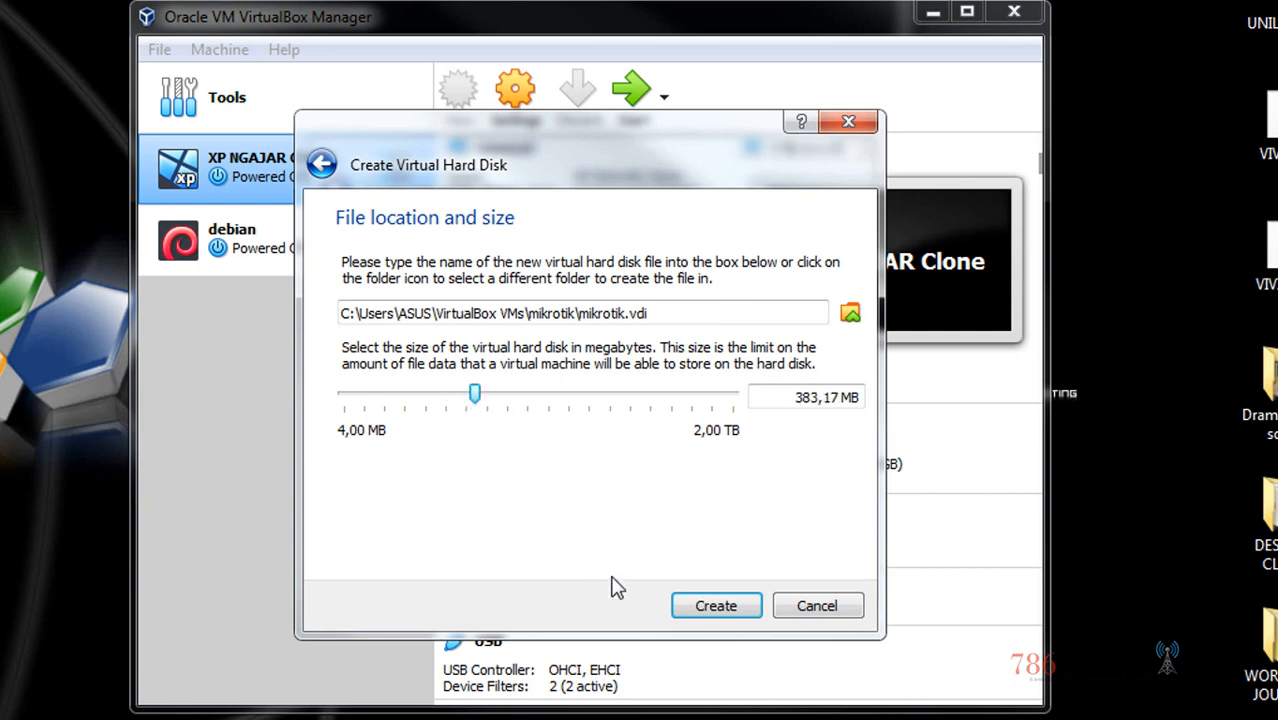
pyautogui.click(714, 610)
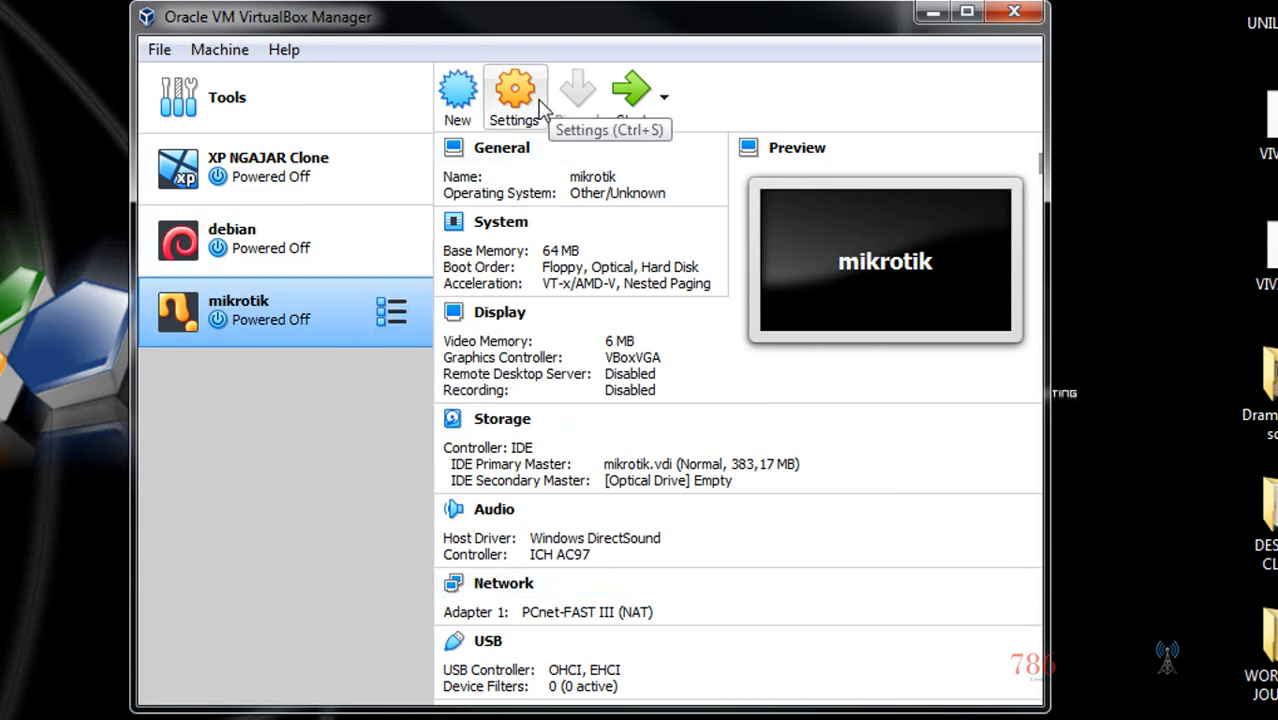
# In mikrotik's System settings, move Floppy down the boot order and disable it
pyautogui.click(512, 92)
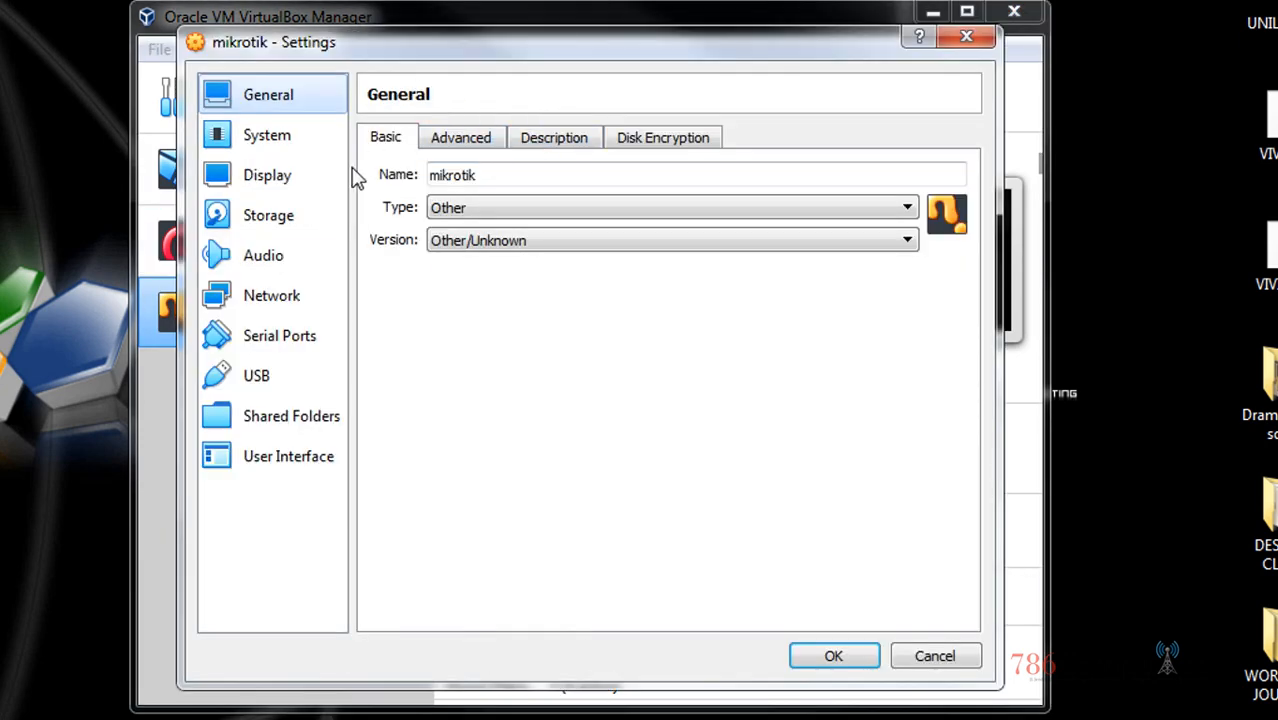
pyautogui.click(276, 140)
pyautogui.moveTo(597, 232); pyautogui.dragTo(586, 290)
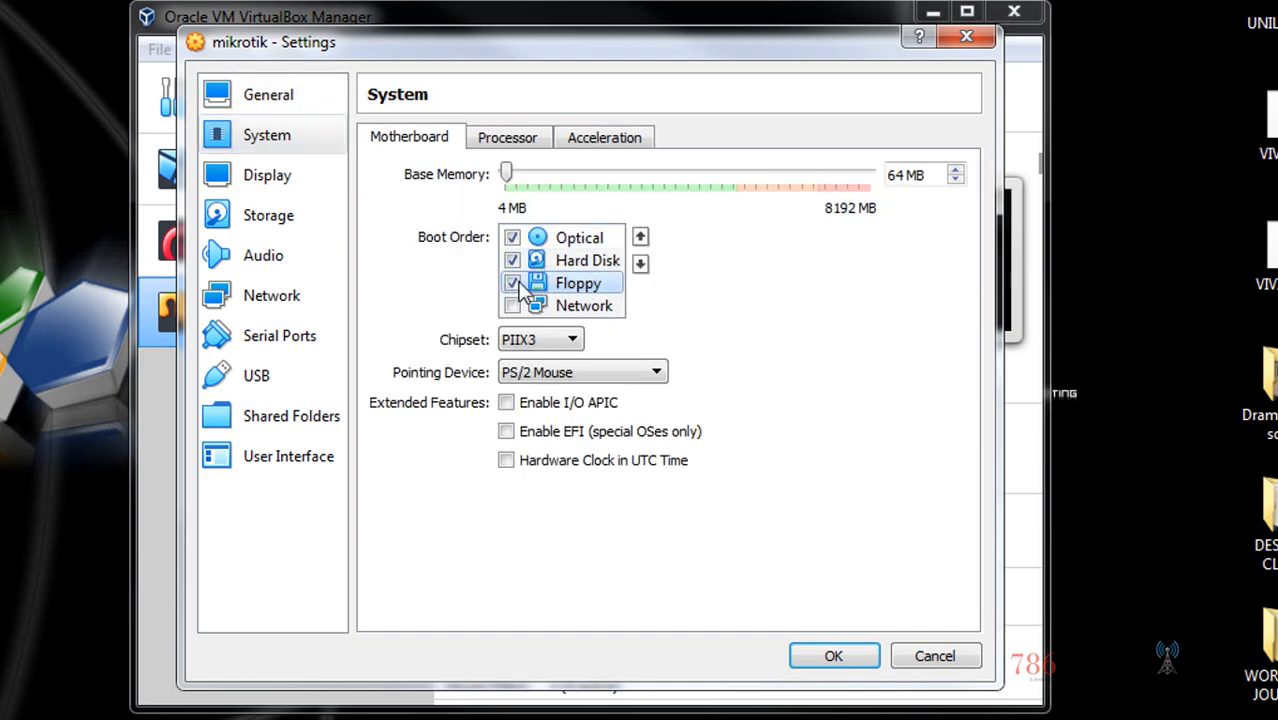
pyautogui.click(512, 284)
# Insert mikrotik-5.20.iso into the empty optical drive and save the settings
pyautogui.click(220, 212)
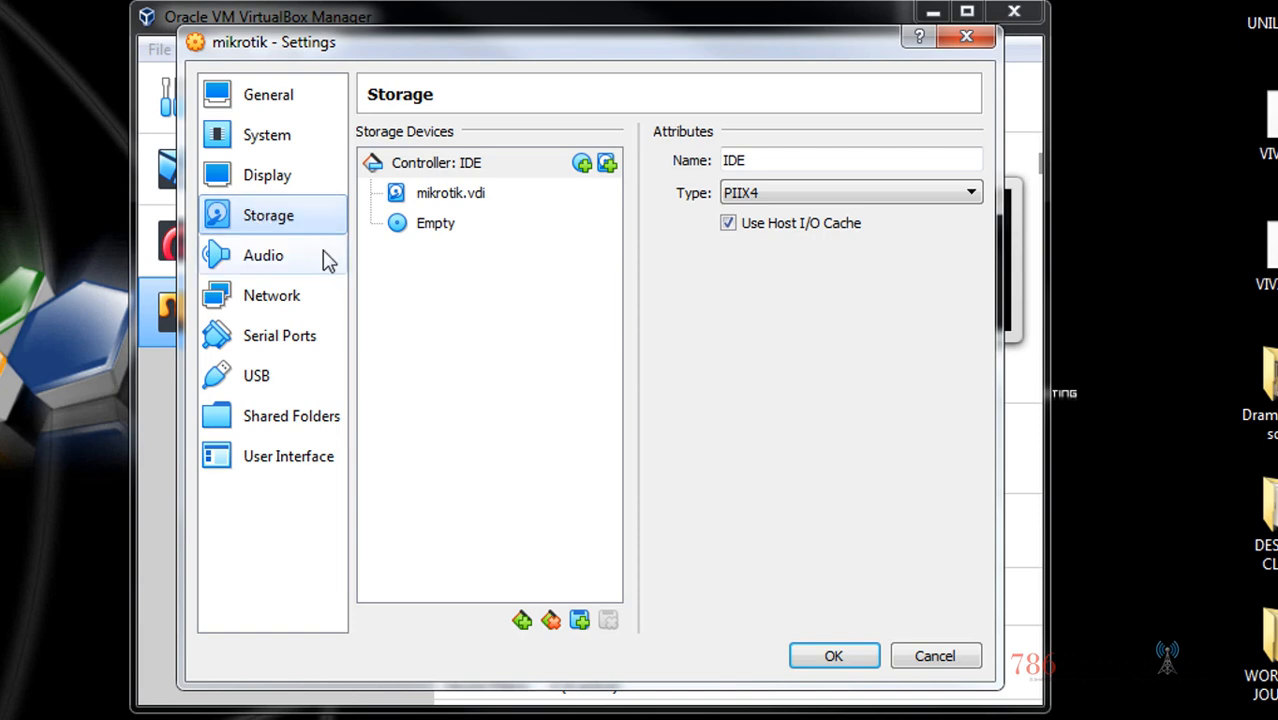
pyautogui.click(446, 224)
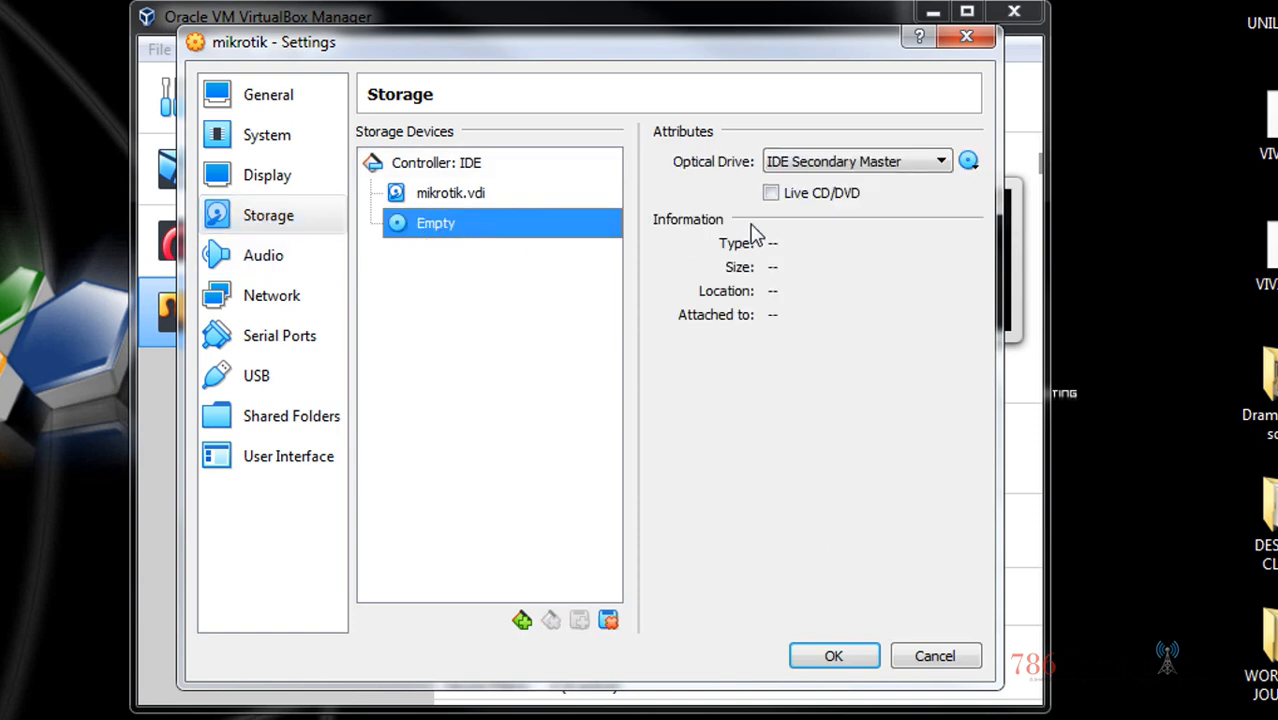
pyautogui.click(969, 164)
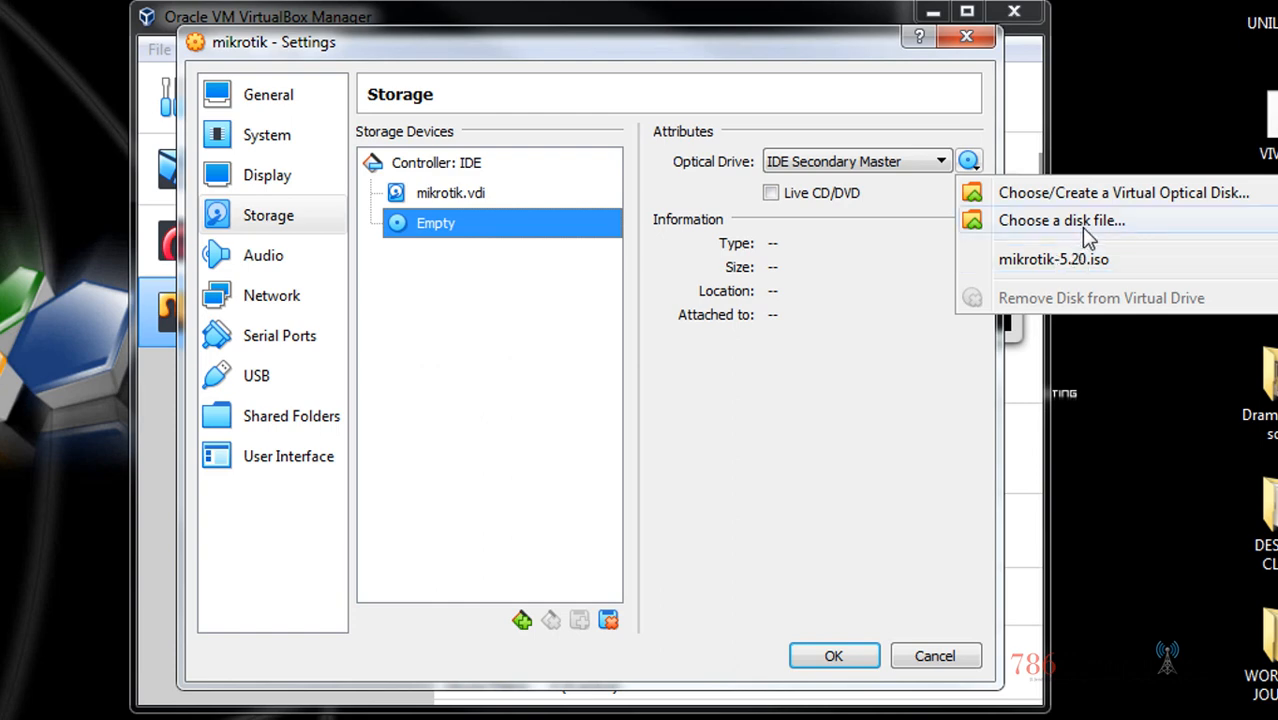
pyautogui.click(1085, 259)
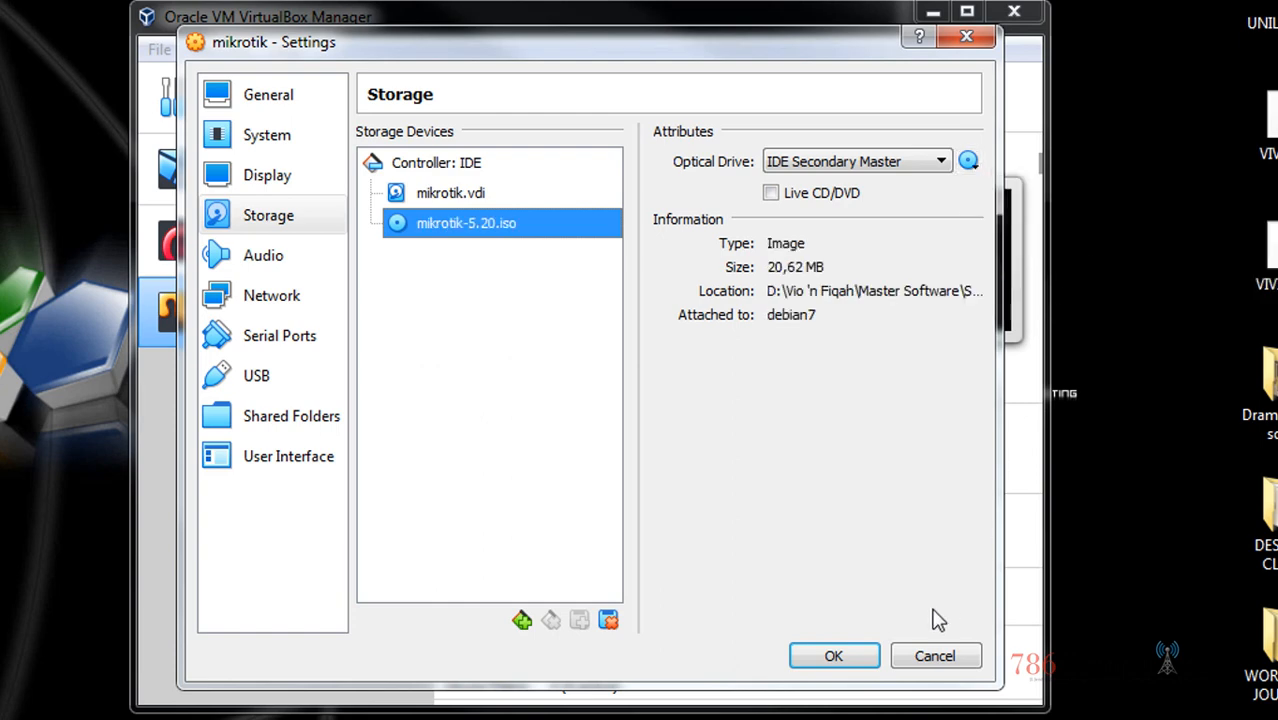
pyautogui.click(330, 302)
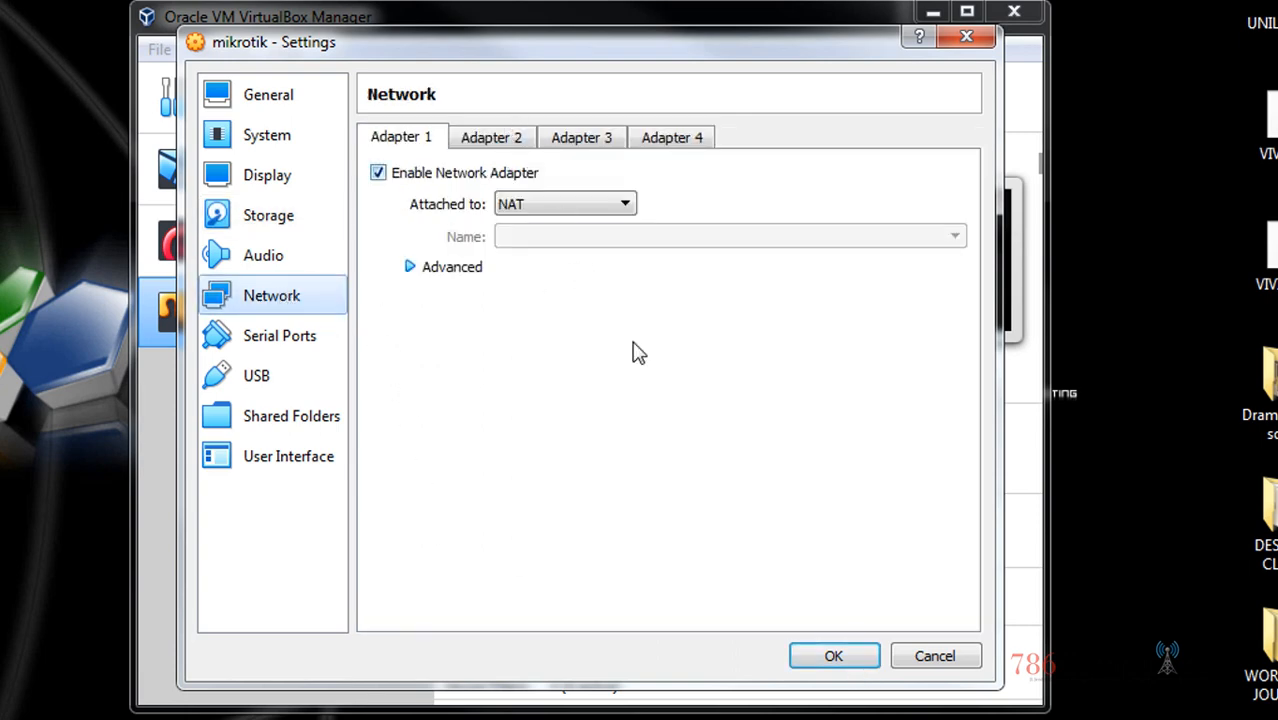
pyautogui.click(830, 656)
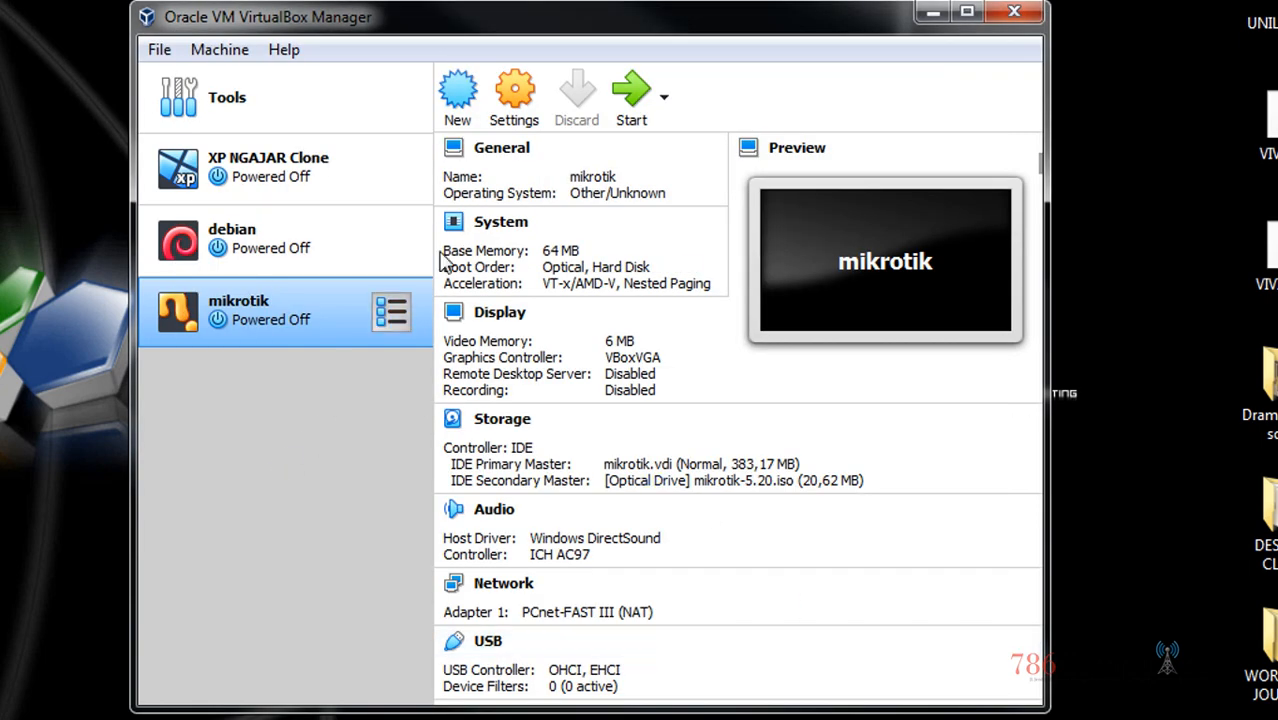
pyautogui.click(663, 96)
# Start mikrotik from mikrotik-5.20.iso and move its window to the top-left
pyautogui.click(700, 174)
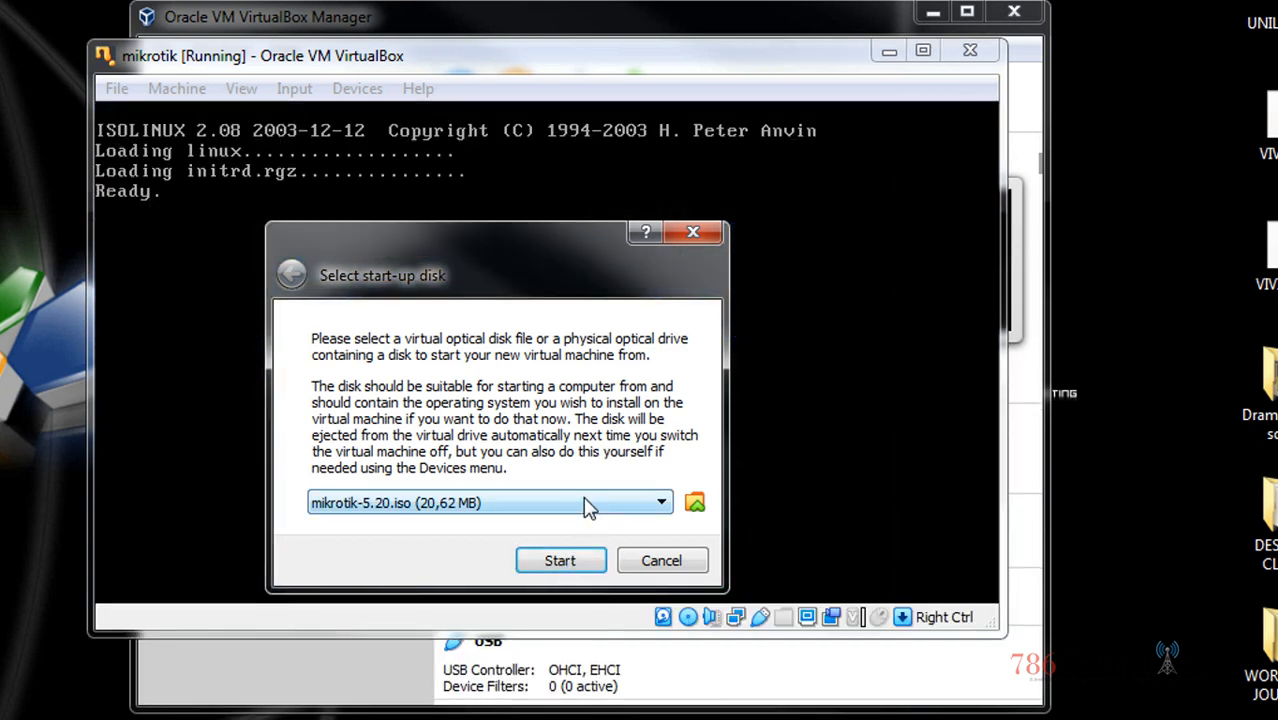
pyautogui.click(555, 561)
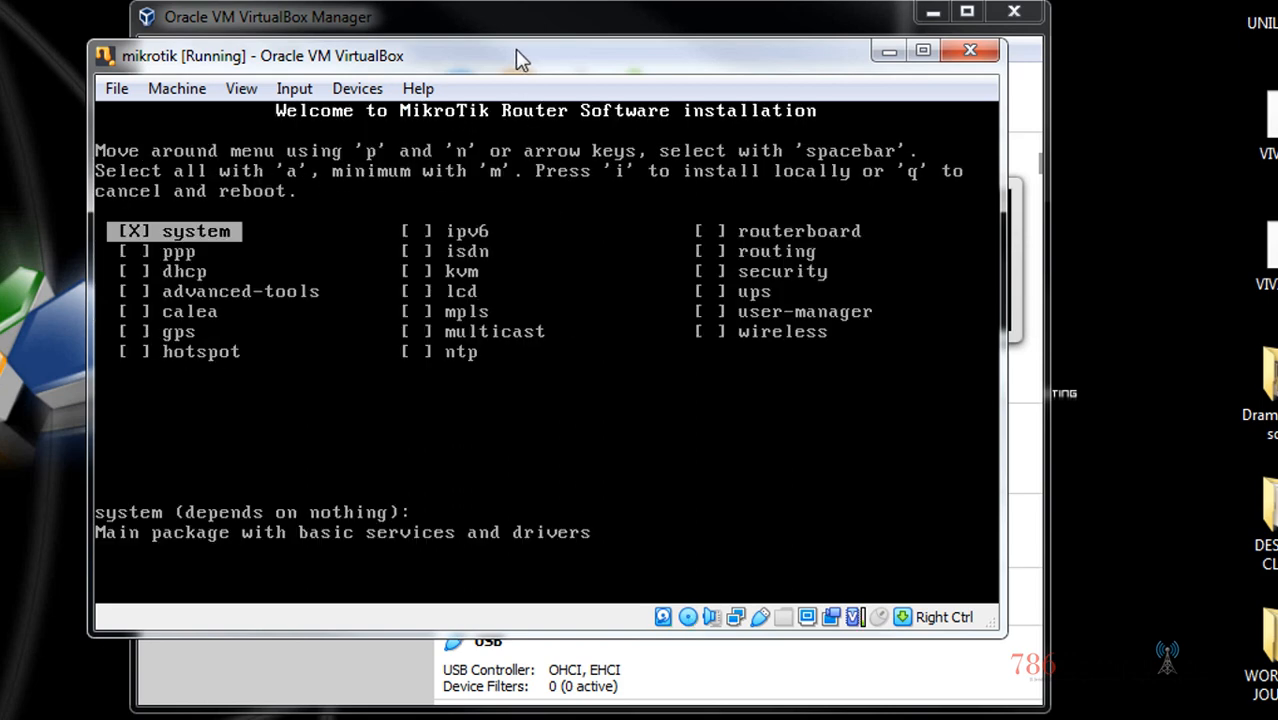
pyautogui.moveTo(515, 49); pyautogui.dragTo(447, 2)
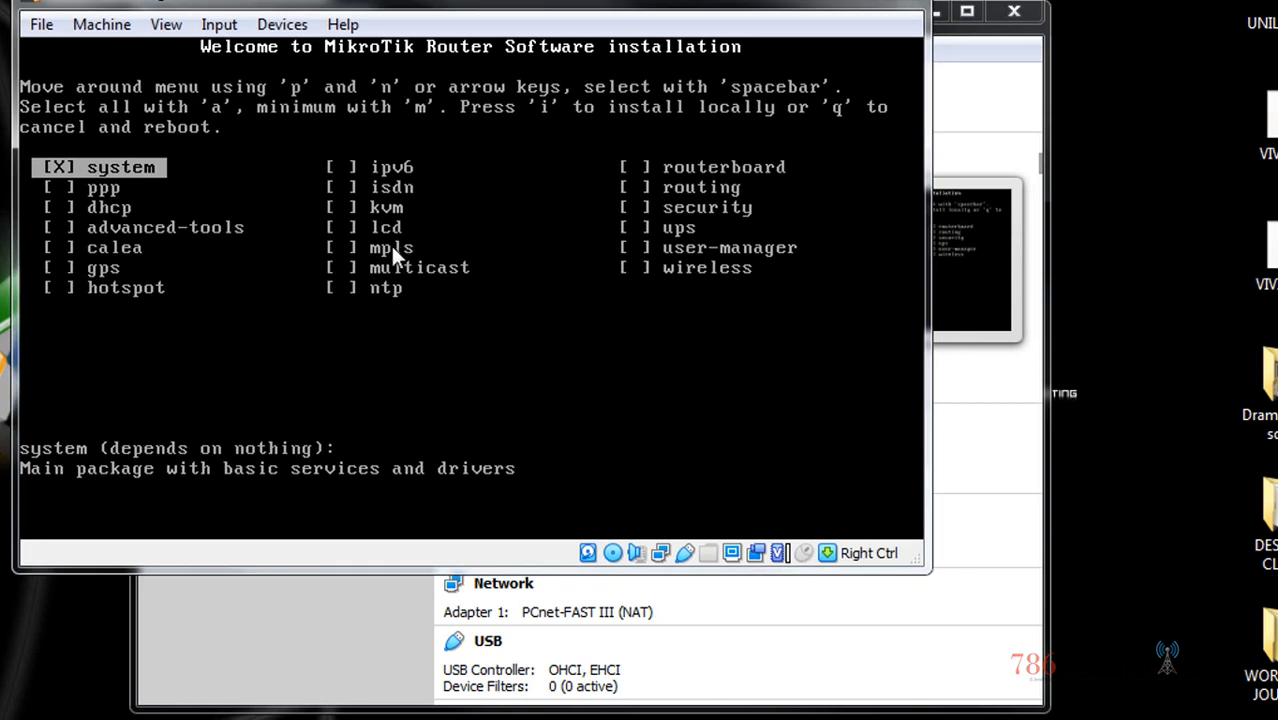
# Select all packages, install MikroTik 5.20 to the disk, answering n and y, and reboot
pyautogui.press('a')
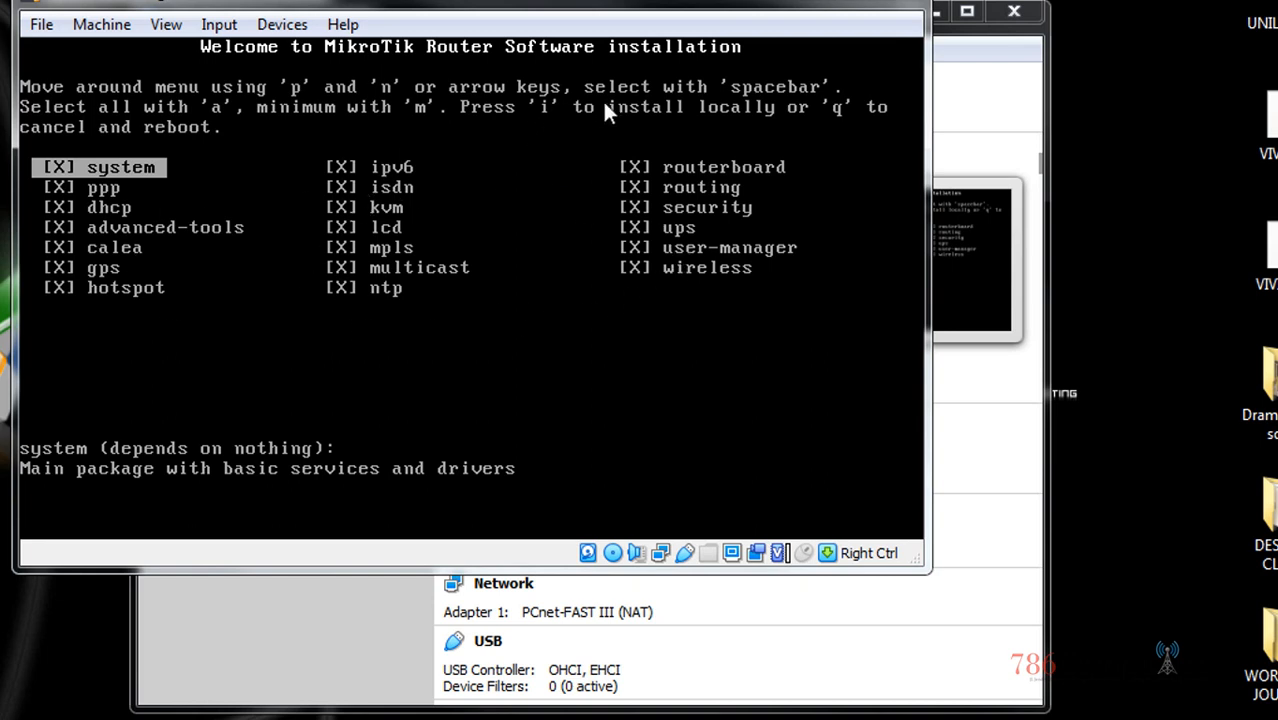
pyautogui.press('i')
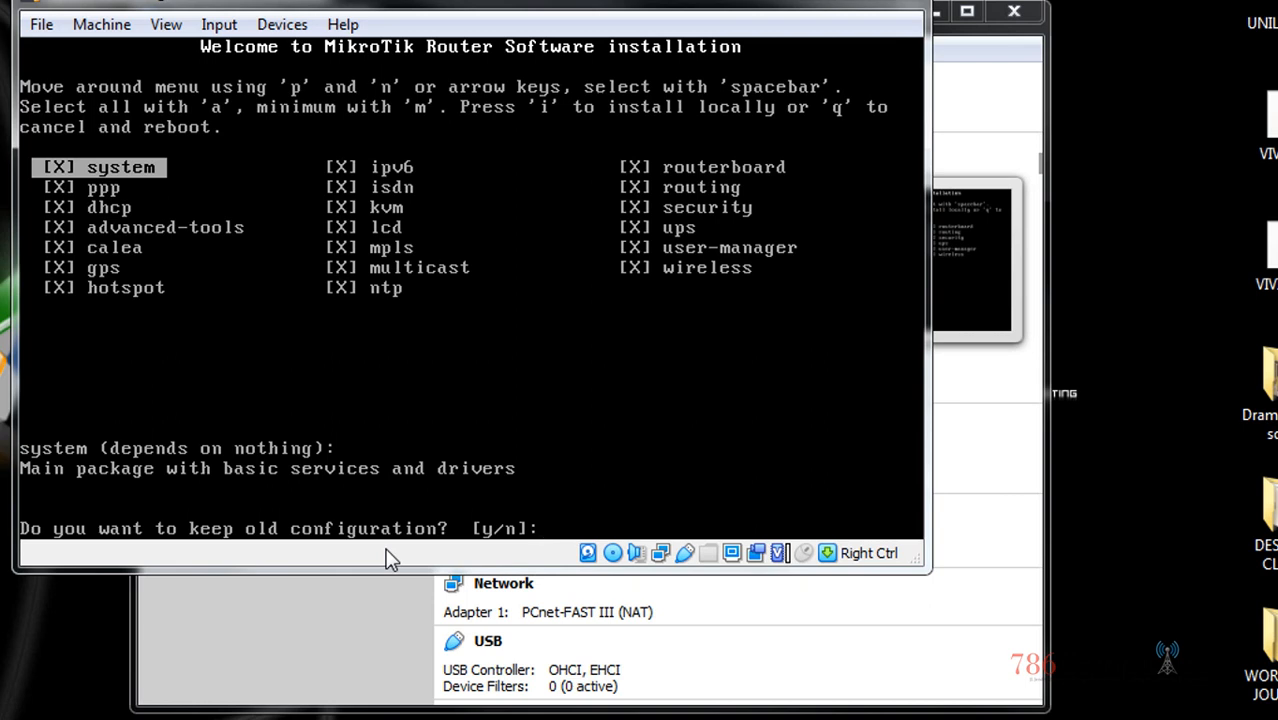
pyautogui.write('n]:')
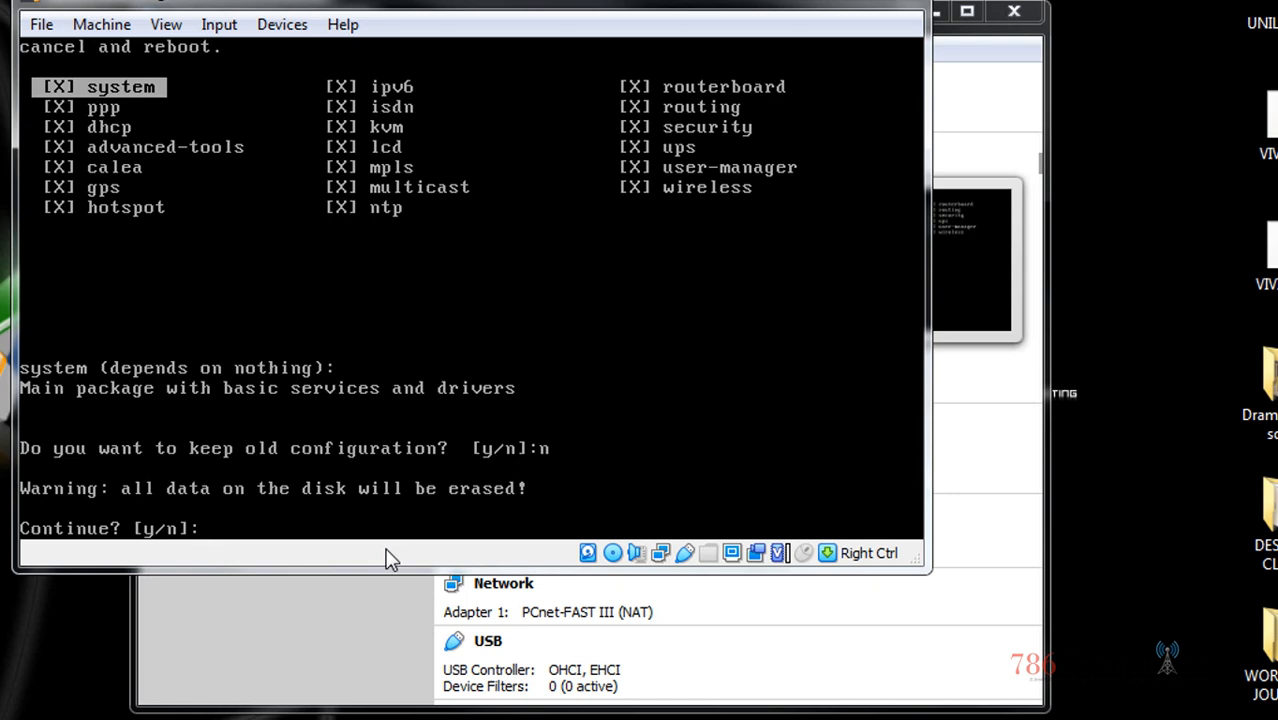
pyautogui.write('y')
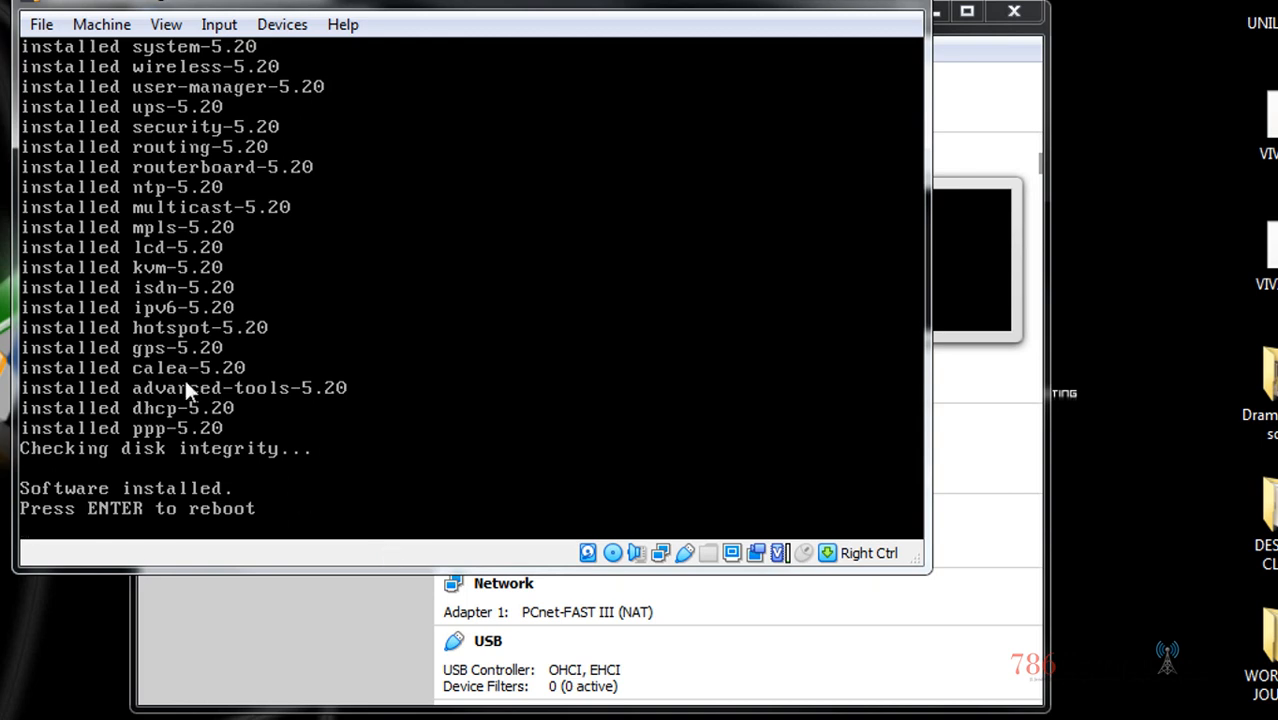
pyautogui.press('Return')
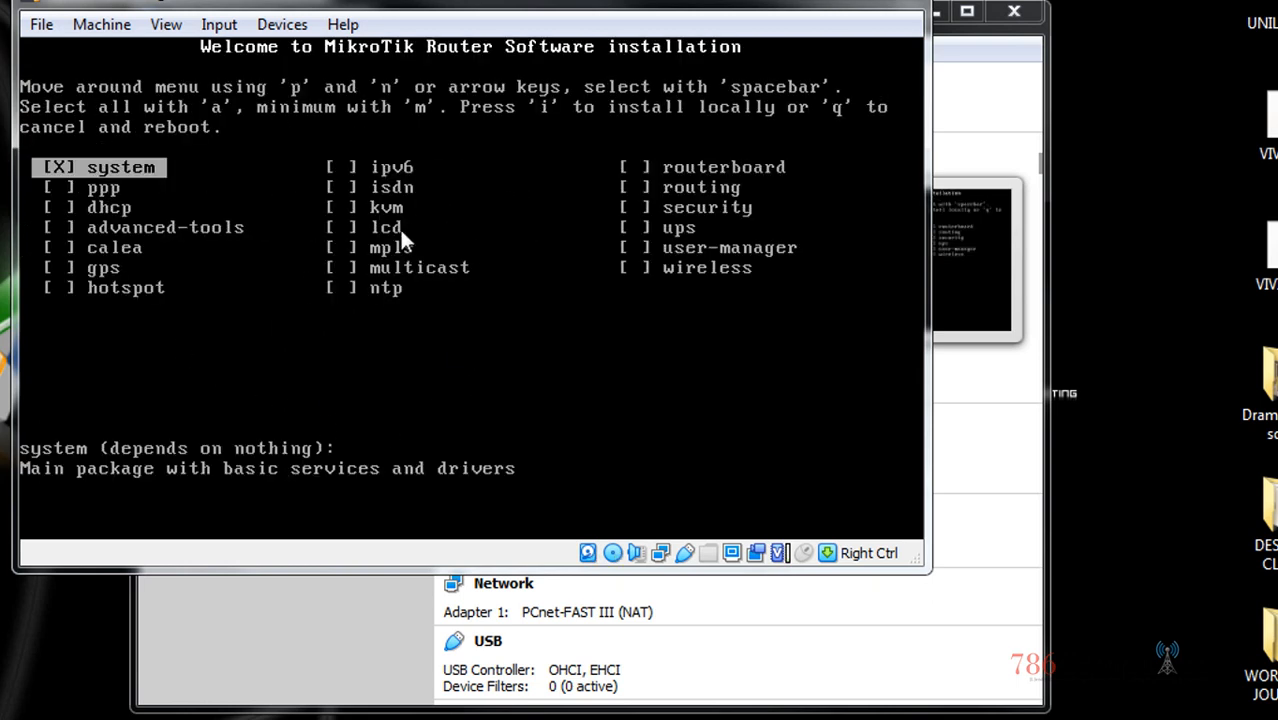
# Close the mikrotik window and power the machine off
pyautogui.click(916, 6)
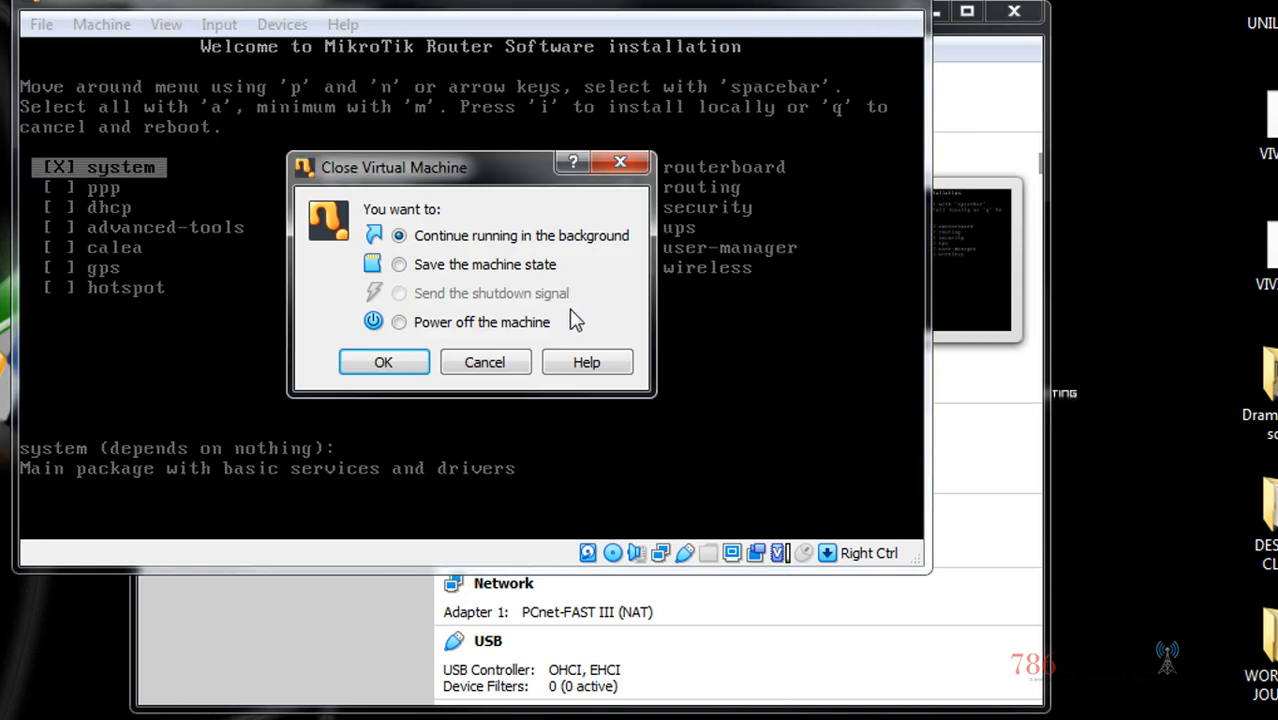
pyautogui.click(419, 322)
pyautogui.click(401, 365)
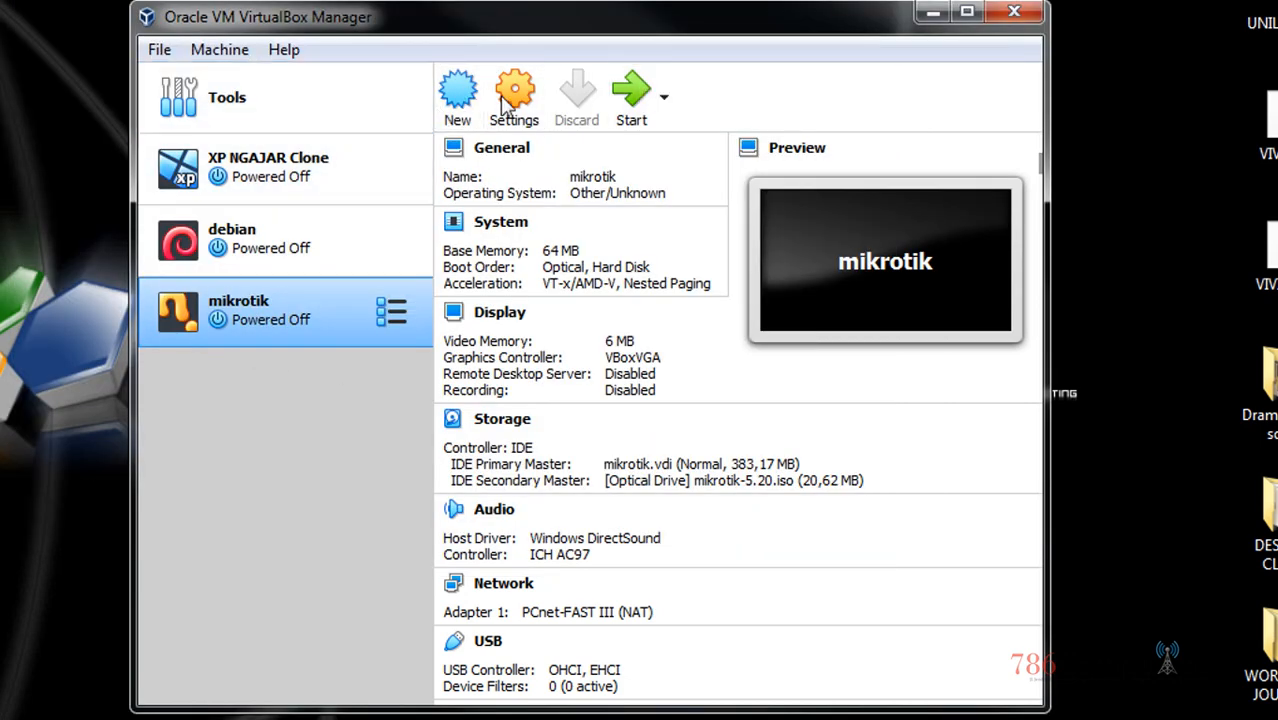
# In mikrotik's Motherboard settings, move Optical below Hard Disk in the boot order and save
pyautogui.click(472, 110)
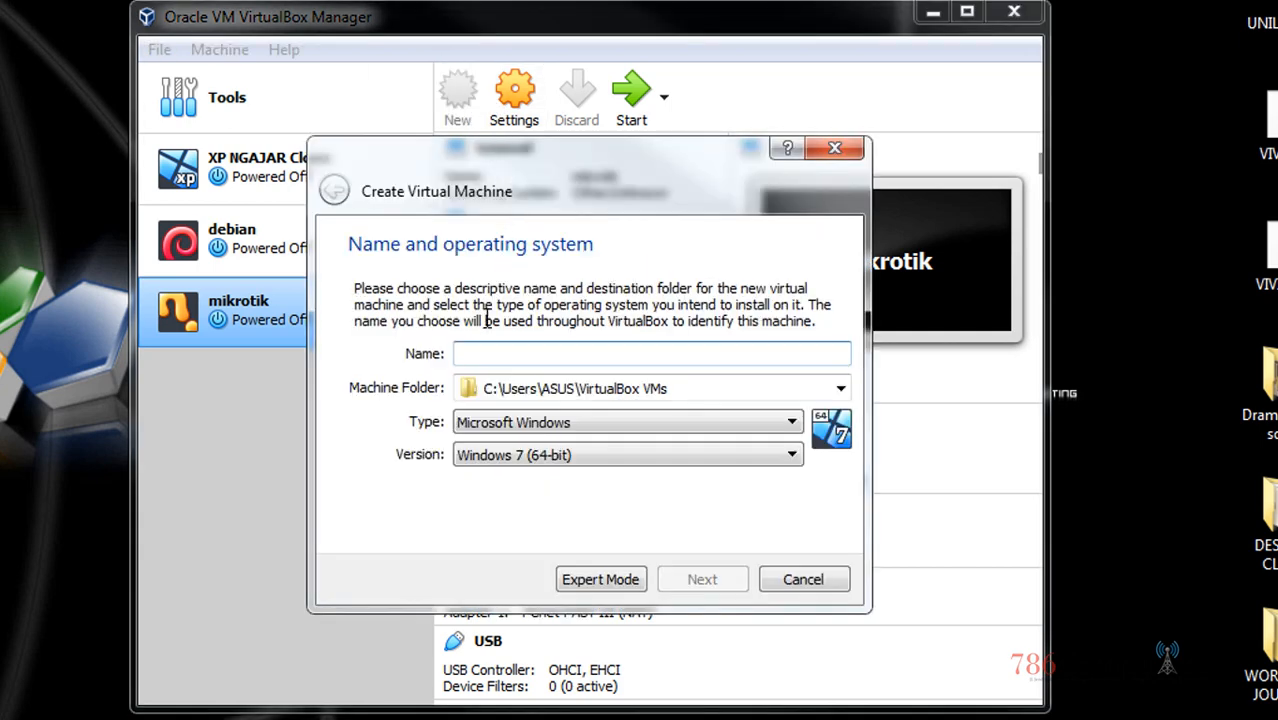
pyautogui.click(846, 146)
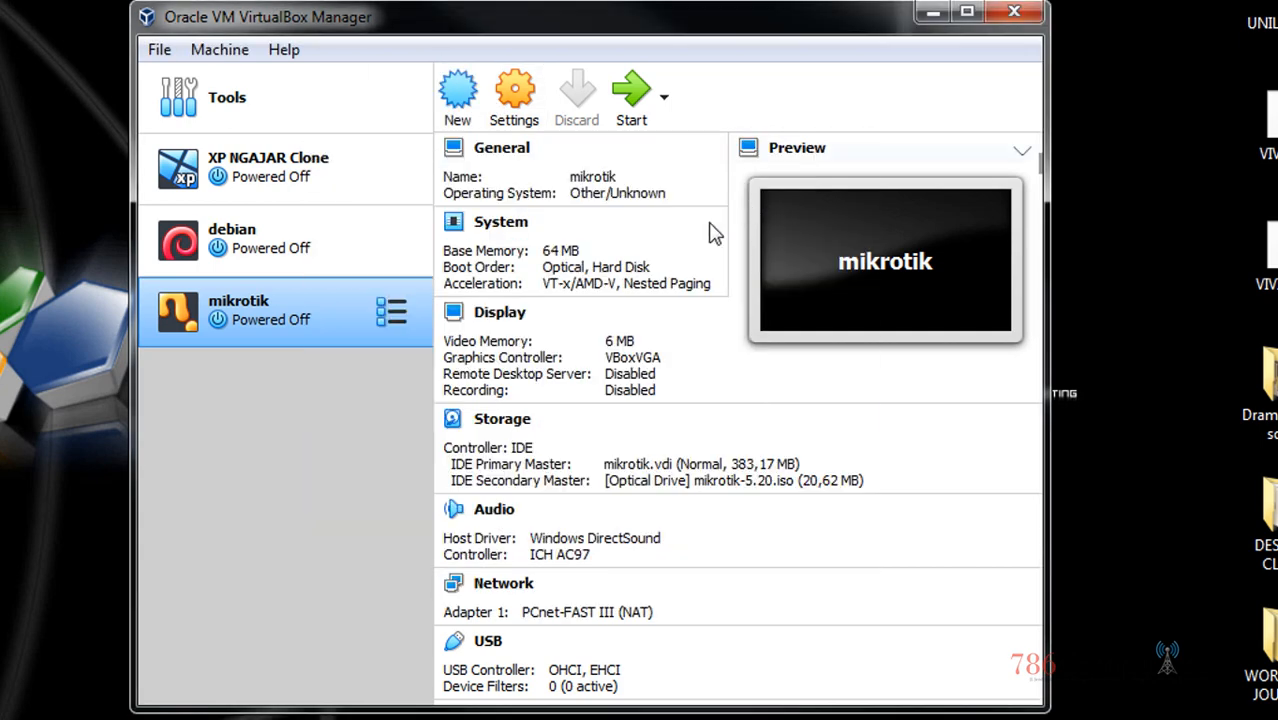
pyautogui.click(514, 100)
pyautogui.click(285, 212)
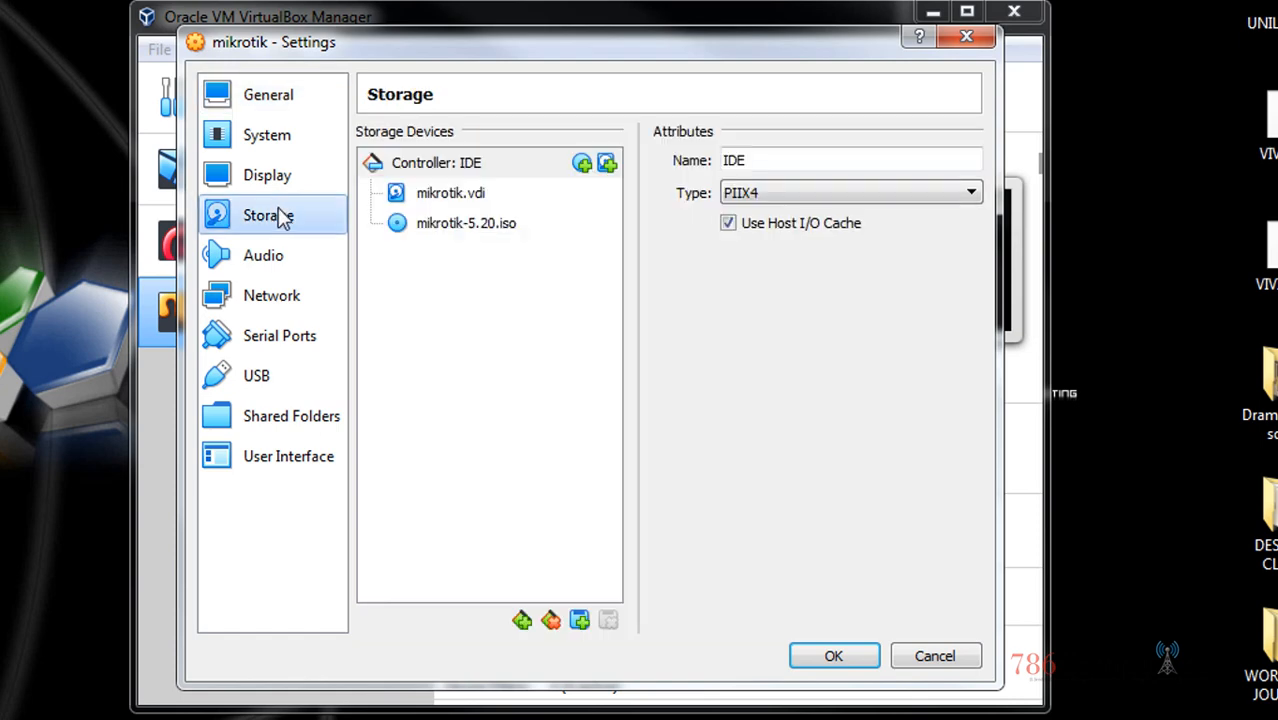
pyautogui.click(268, 136)
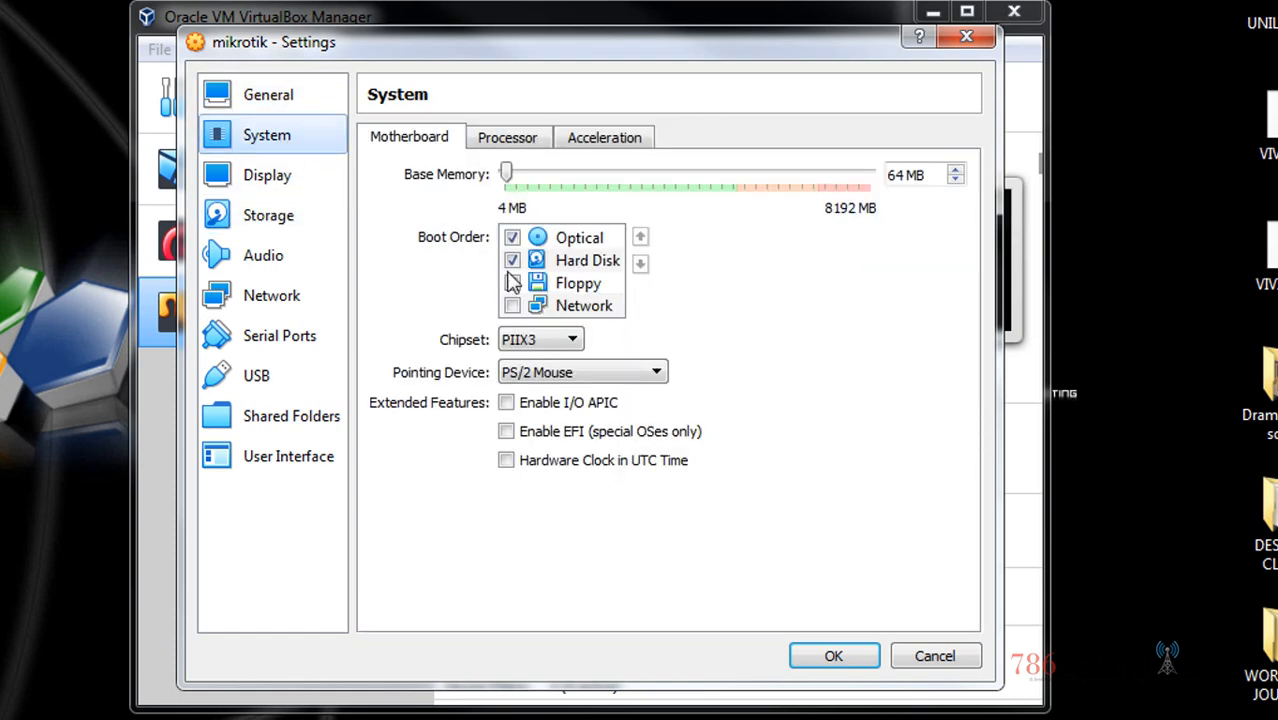
pyautogui.click(580, 241)
pyautogui.moveTo(580, 241)
pyautogui.mouseDown()
pyautogui.moveTo(580, 282)
pyautogui.moveTo(580, 263)
pyautogui.mouseUp()
pyautogui.click(590, 241)
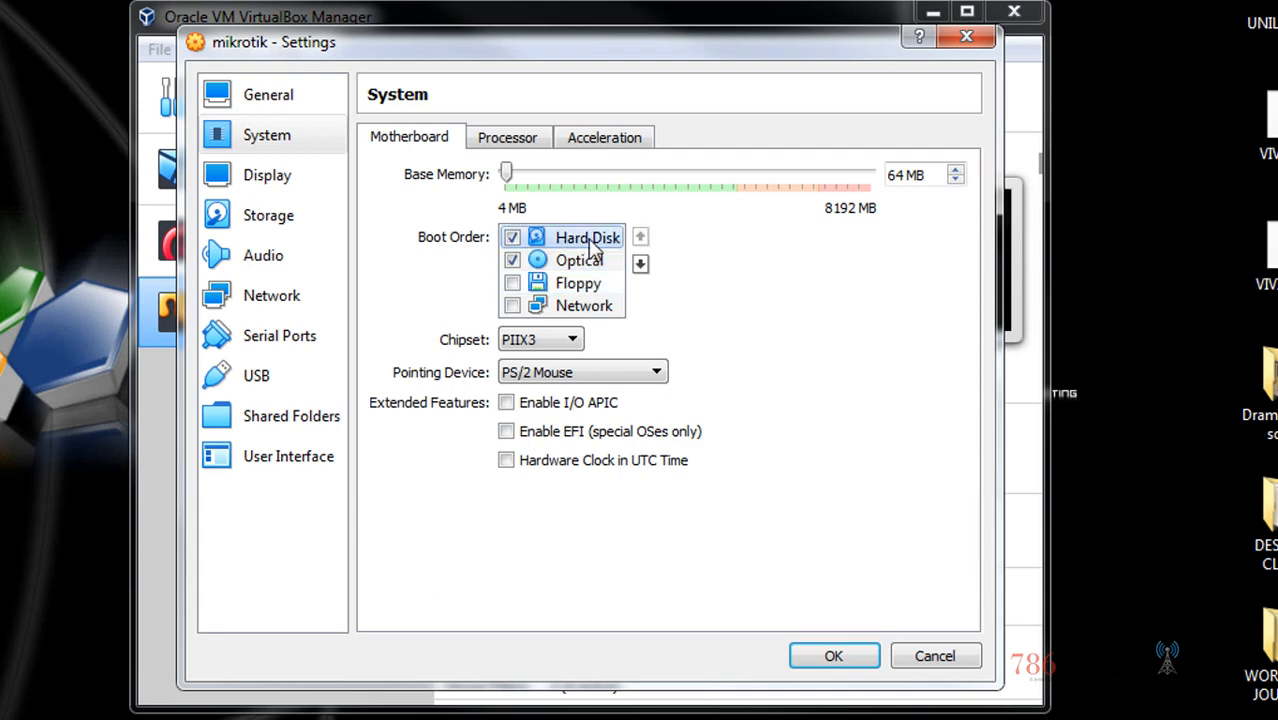
pyautogui.click(588, 266)
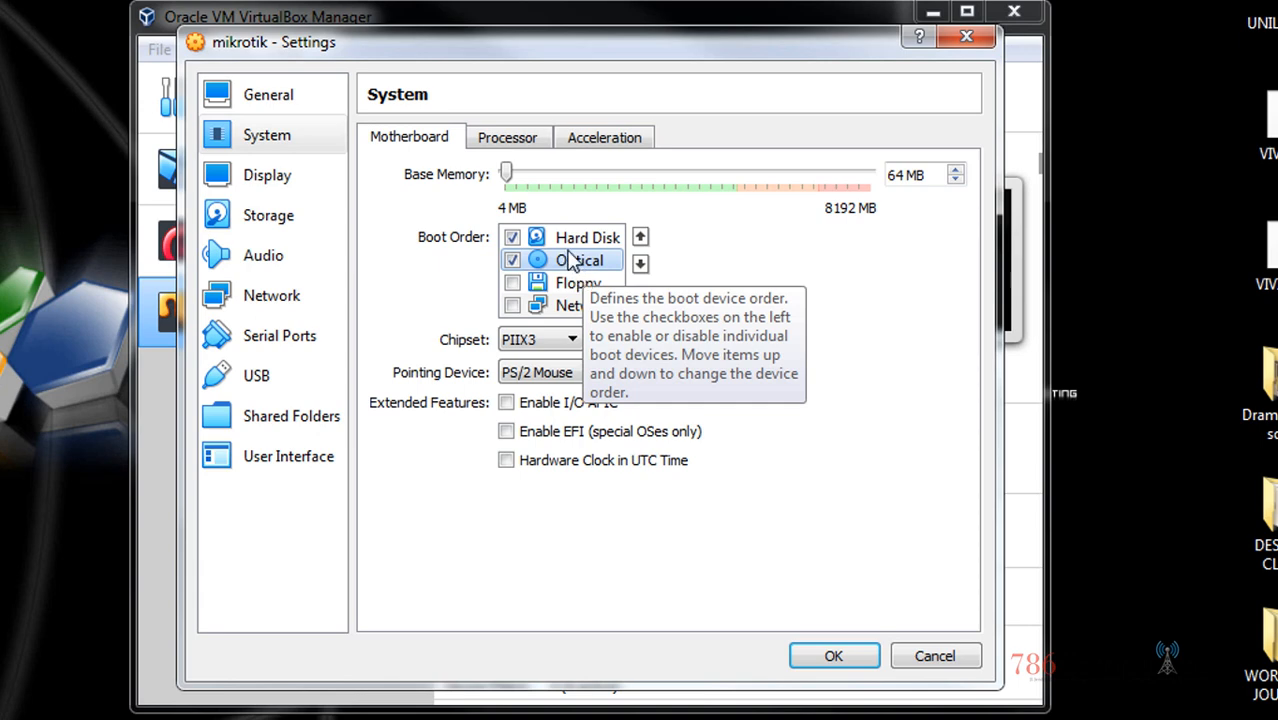
pyautogui.click(585, 245)
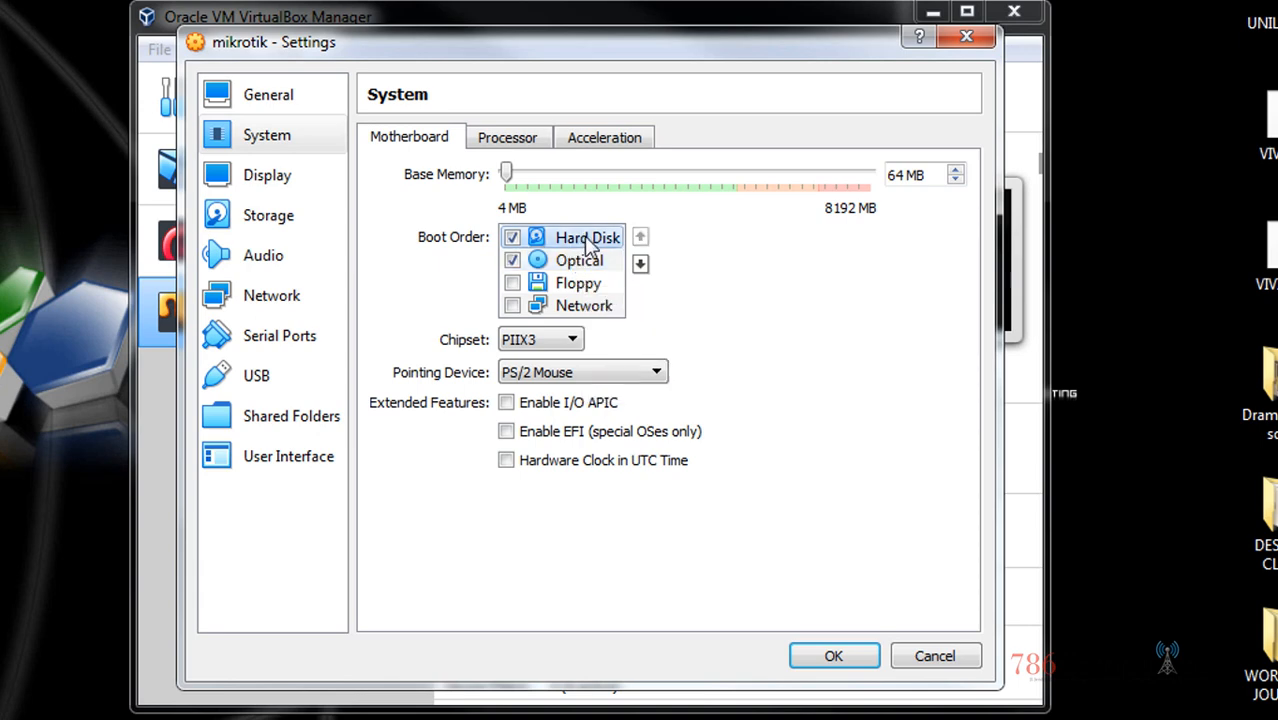
pyautogui.click(828, 656)
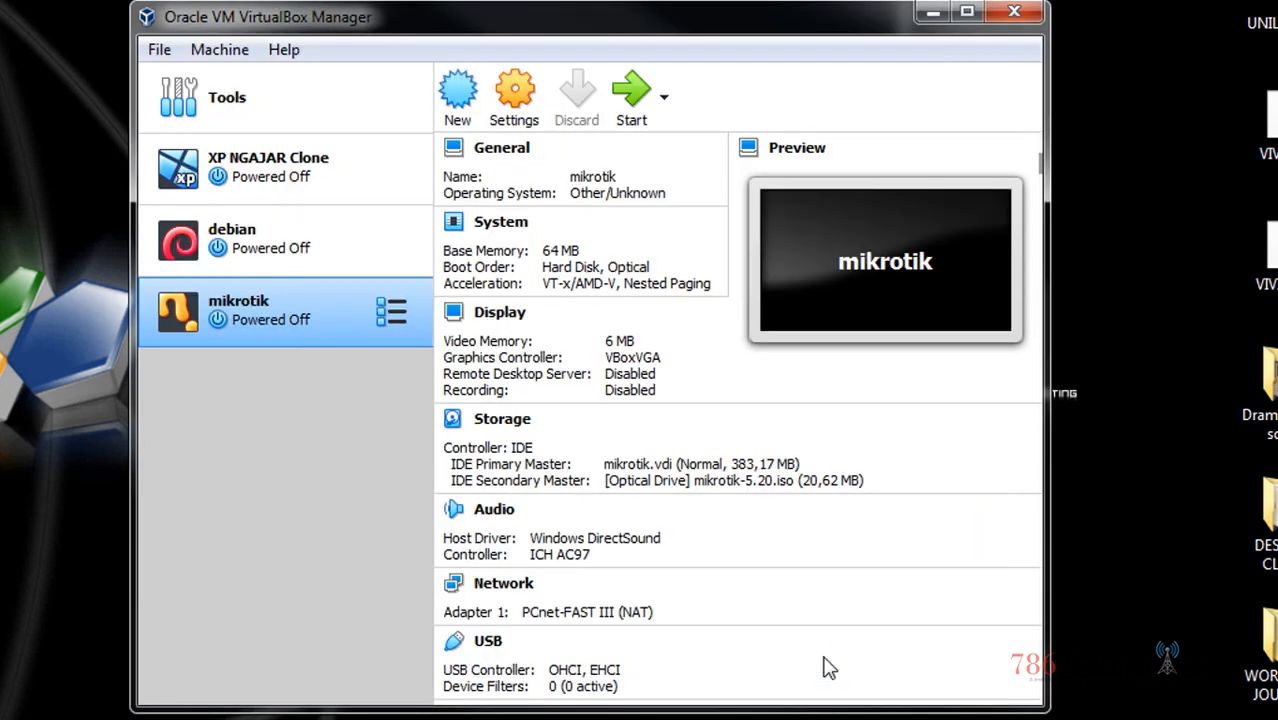
# Start mikrotik as a detachable machine and answer N to the disk check
pyautogui.click(665, 98)
pyautogui.click(690, 204)
pyautogui.click(632, 112)
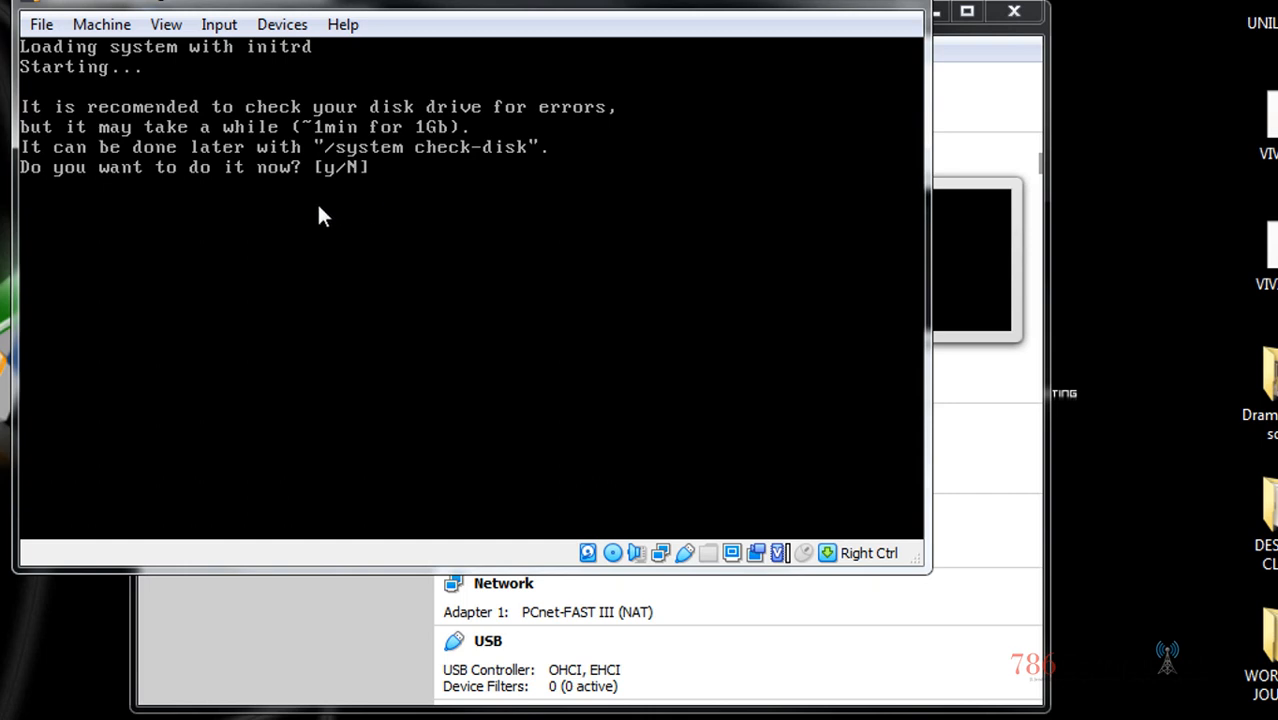
pyautogui.write('N')
pyautogui.press('Return')
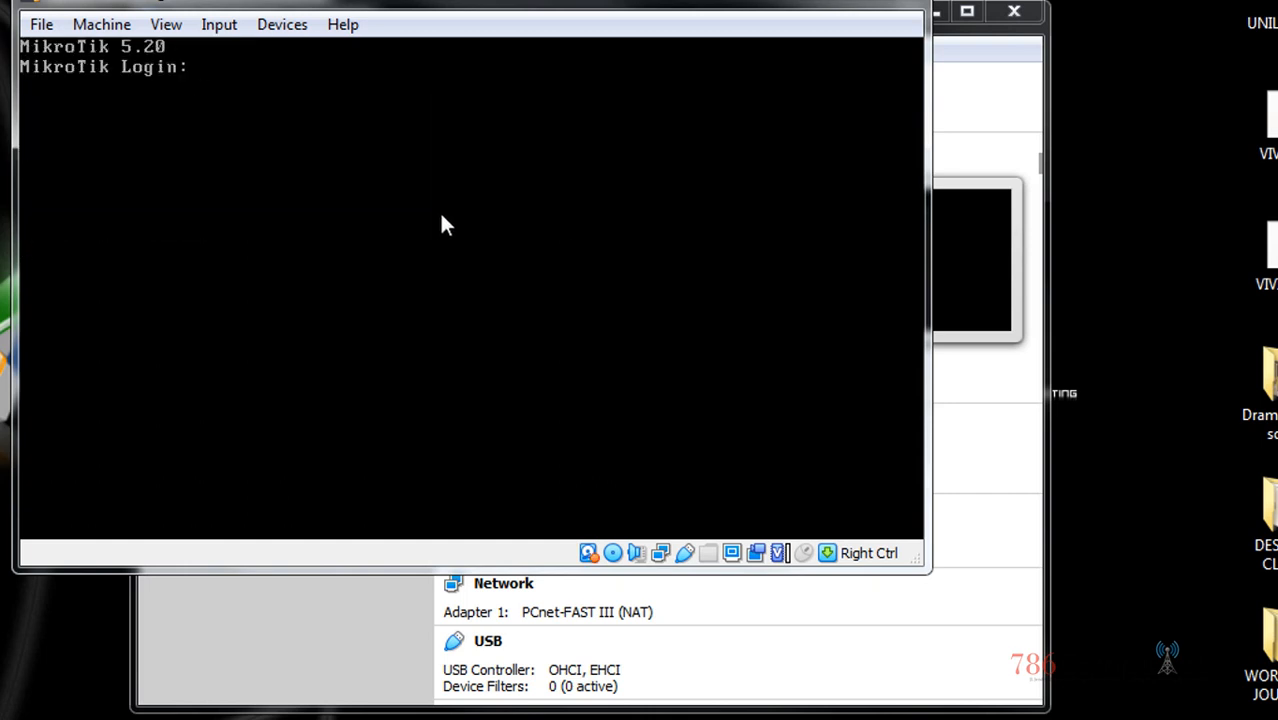
# Log into RouterOS as admin and run 'system shutdown', confirming with y
pyautogui.write('admin')
pyautogui.press('Return')
pyautogui.press('Return')
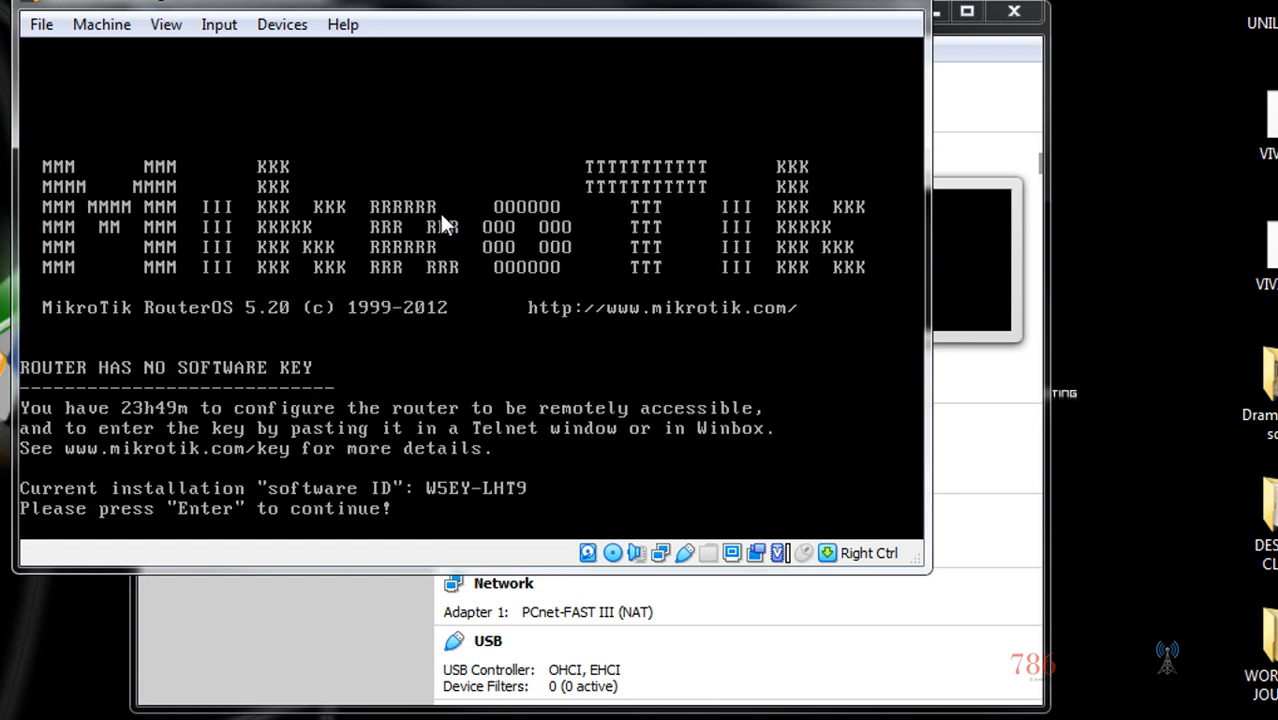
pyautogui.press('Return')
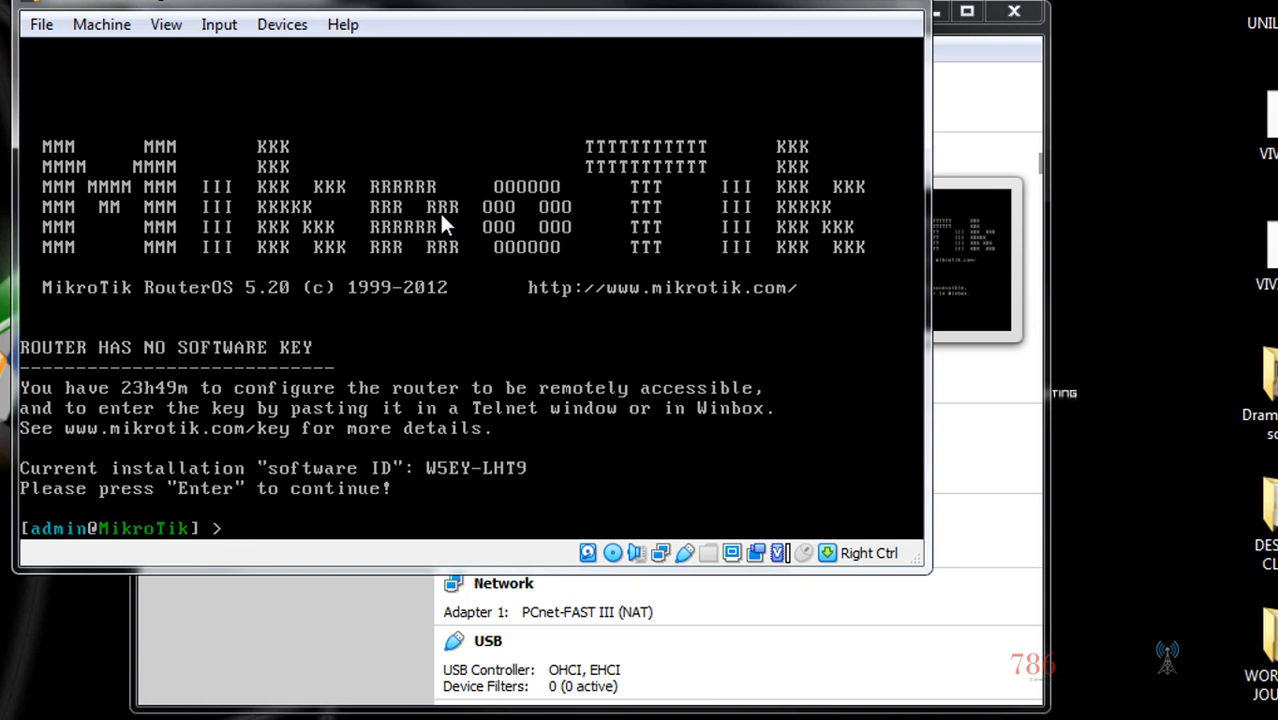
pyautogui.write('system shutdown')
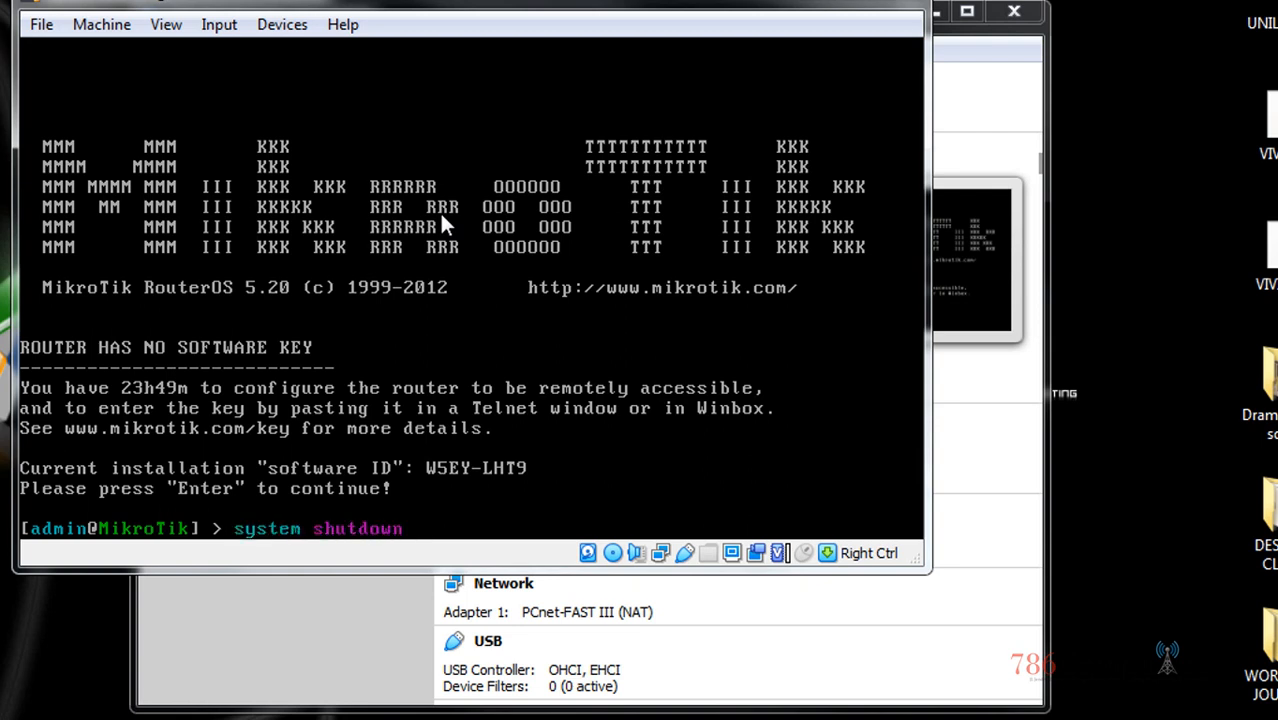
pyautogui.press('Return')
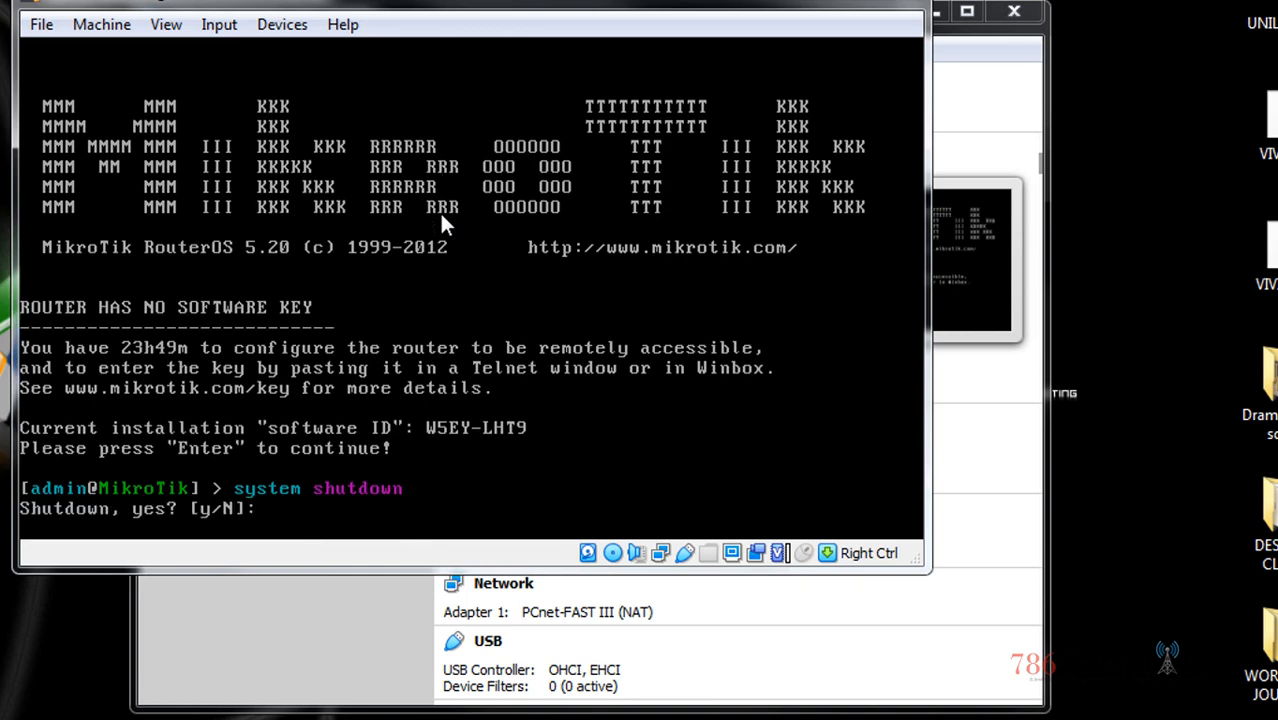
pyautogui.write('y')
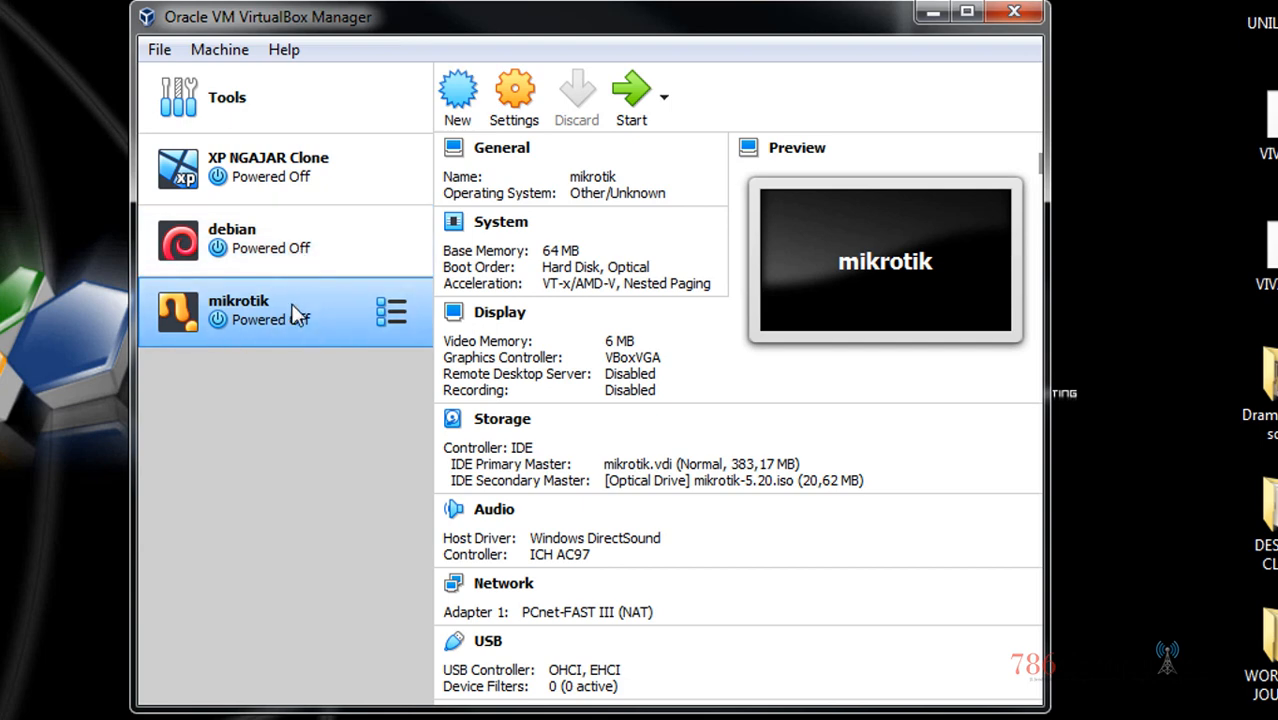
# Start XP NGAJAR Clone with Detachable Start and arrange its window beside the Manager
pyautogui.click(300, 252)
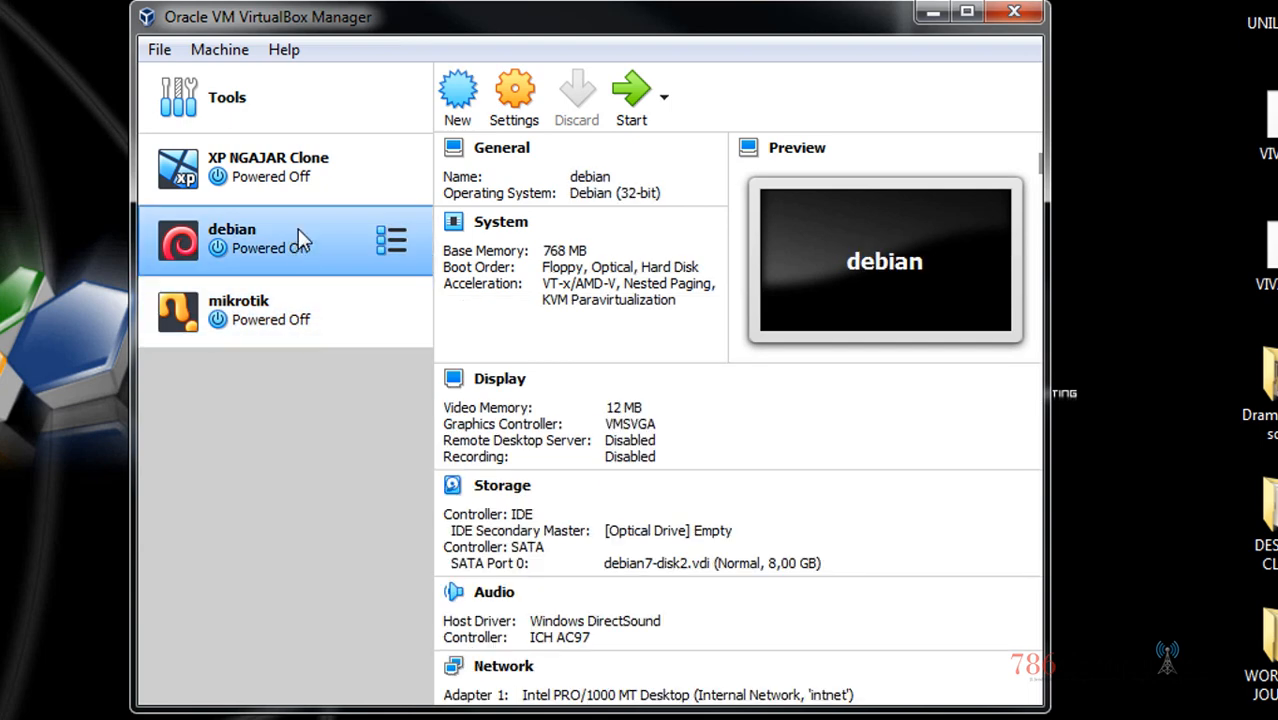
pyautogui.click(315, 168)
pyautogui.click(297, 248)
pyautogui.click(346, 175)
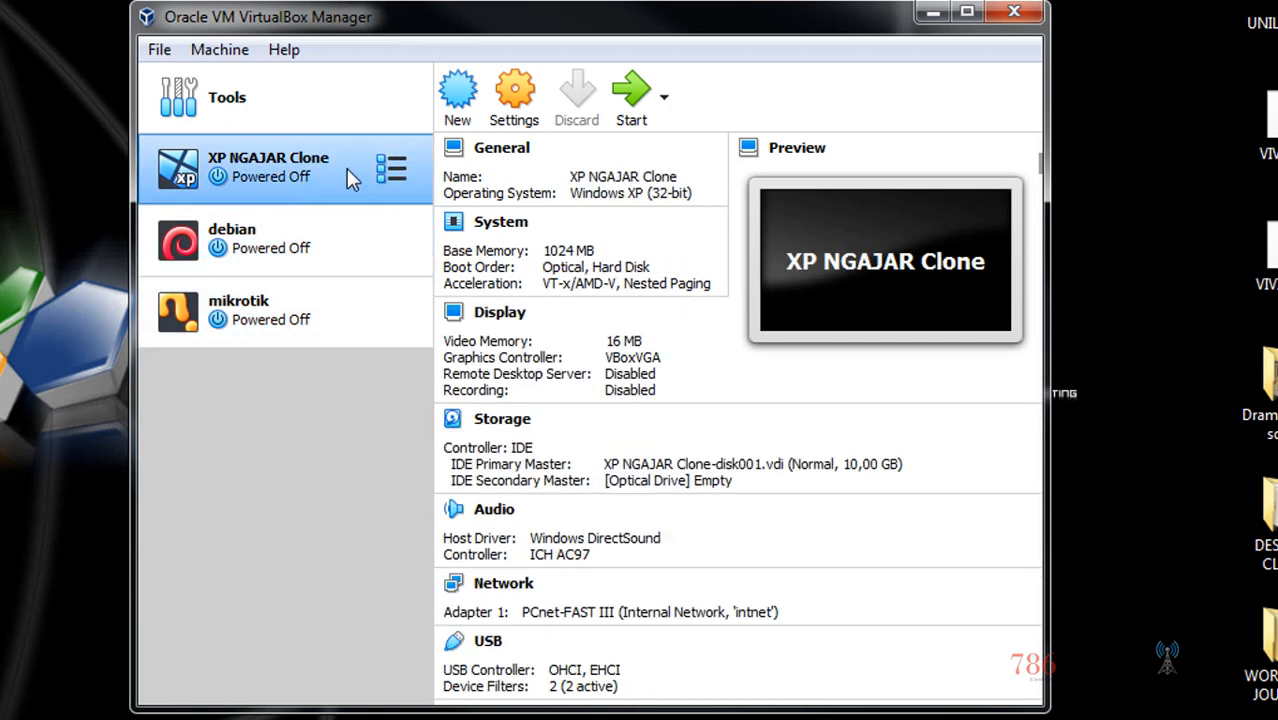
pyautogui.click(664, 96)
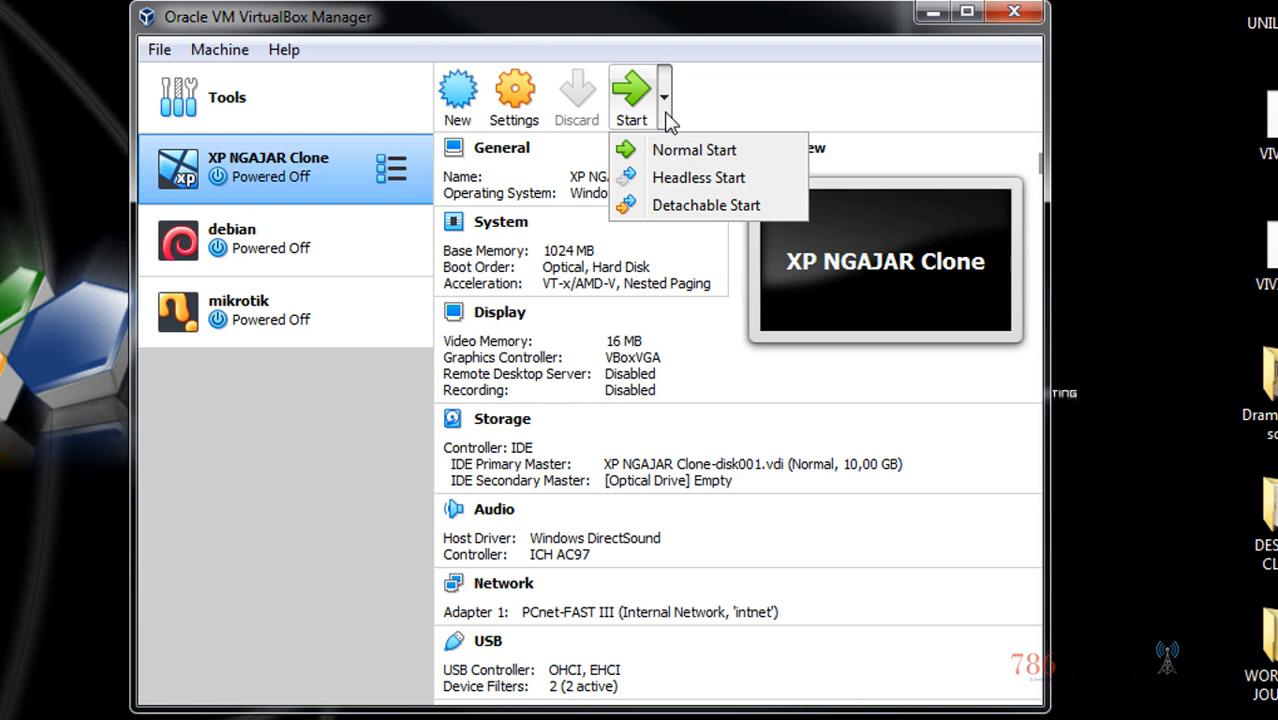
pyautogui.click(690, 178)
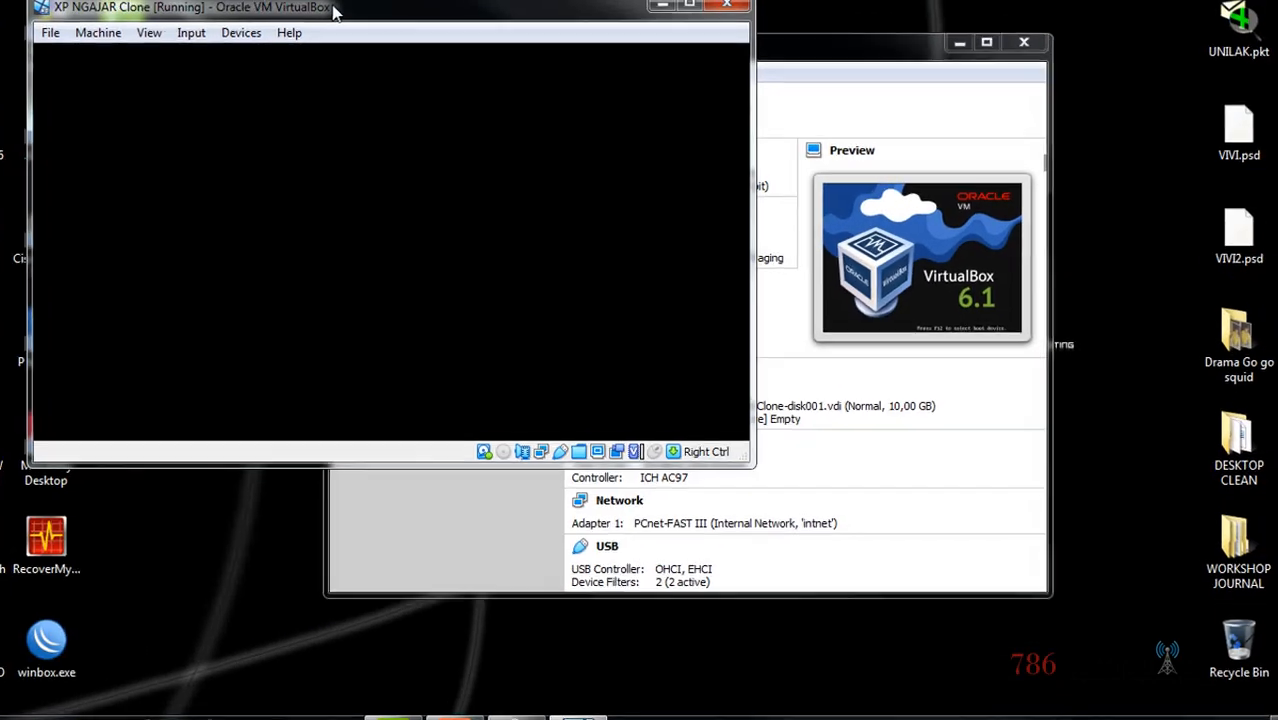
pyautogui.moveTo(336, 10); pyautogui.dragTo(258, 15)
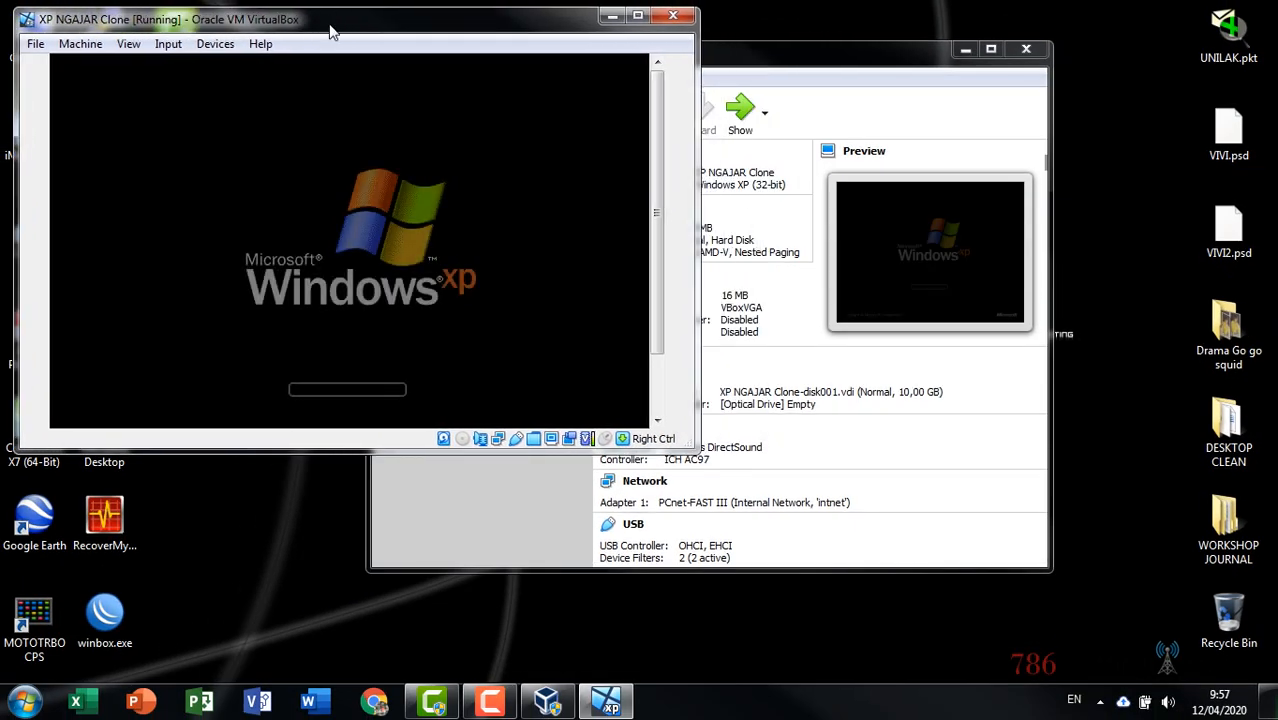
pyautogui.moveTo(745, 57); pyautogui.dragTo(938, 150)
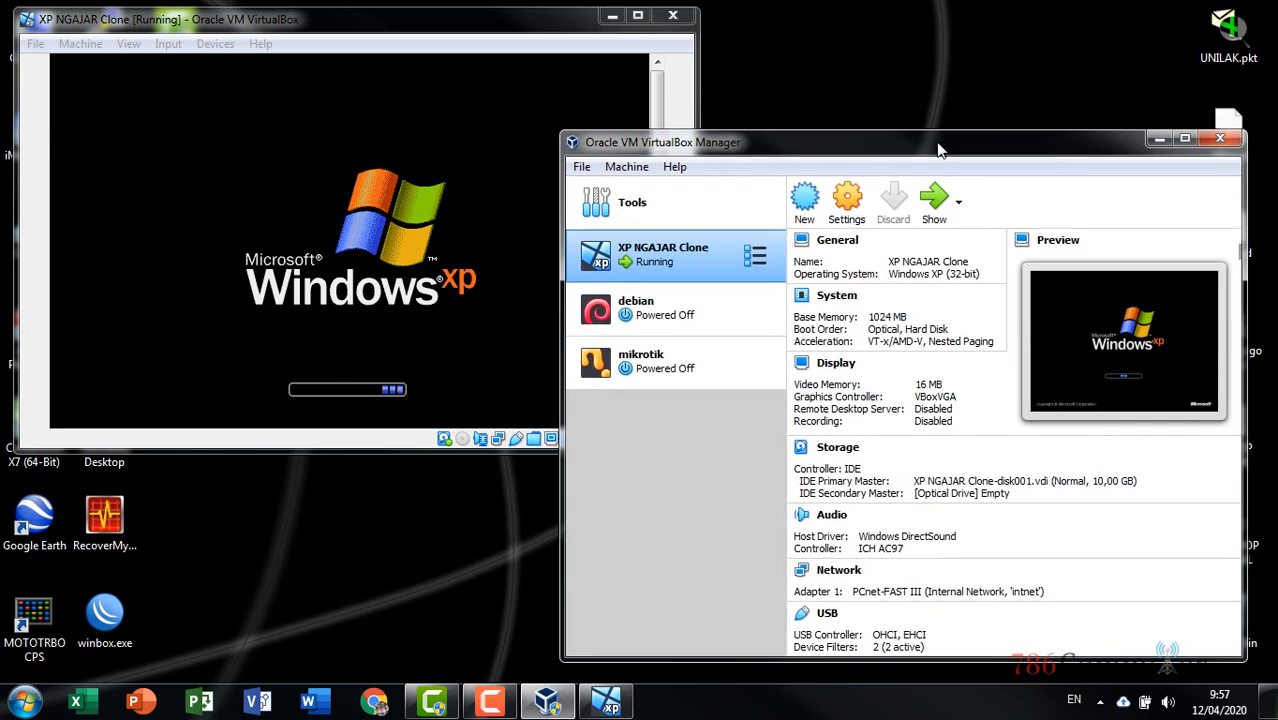
# Start the debian machine with Detachable Start
pyautogui.click(670, 314)
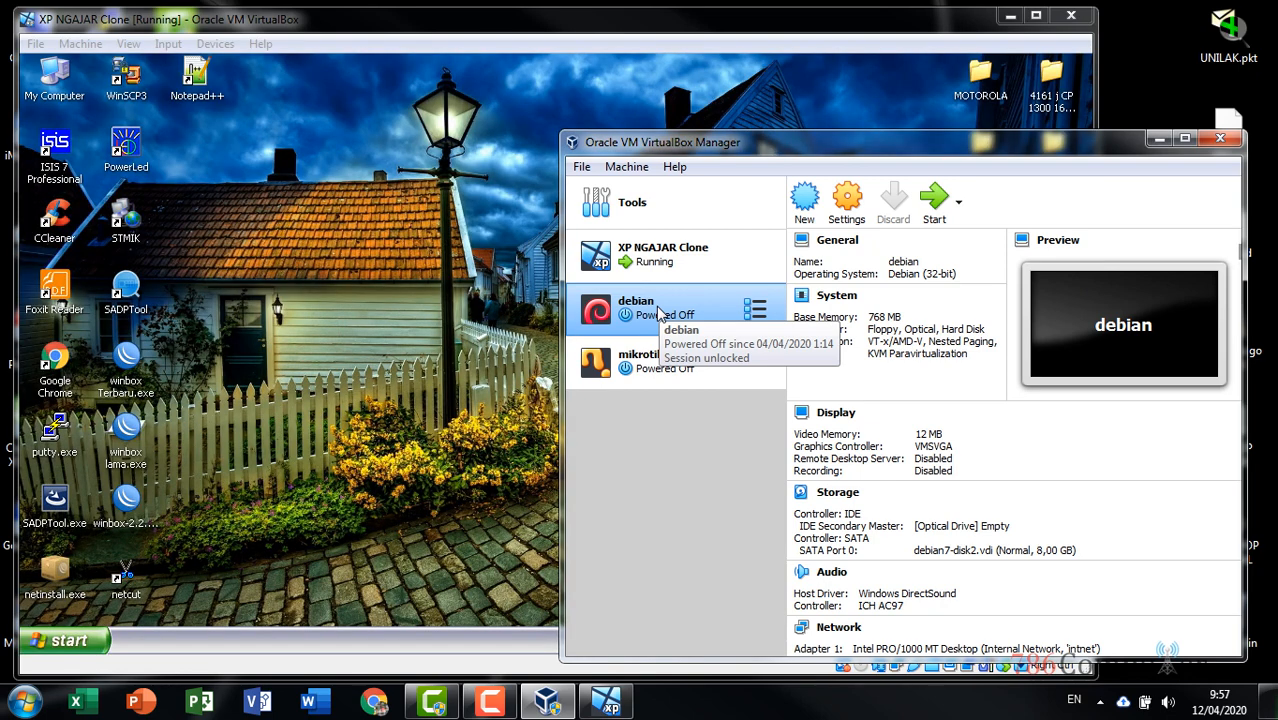
pyautogui.click(963, 25)
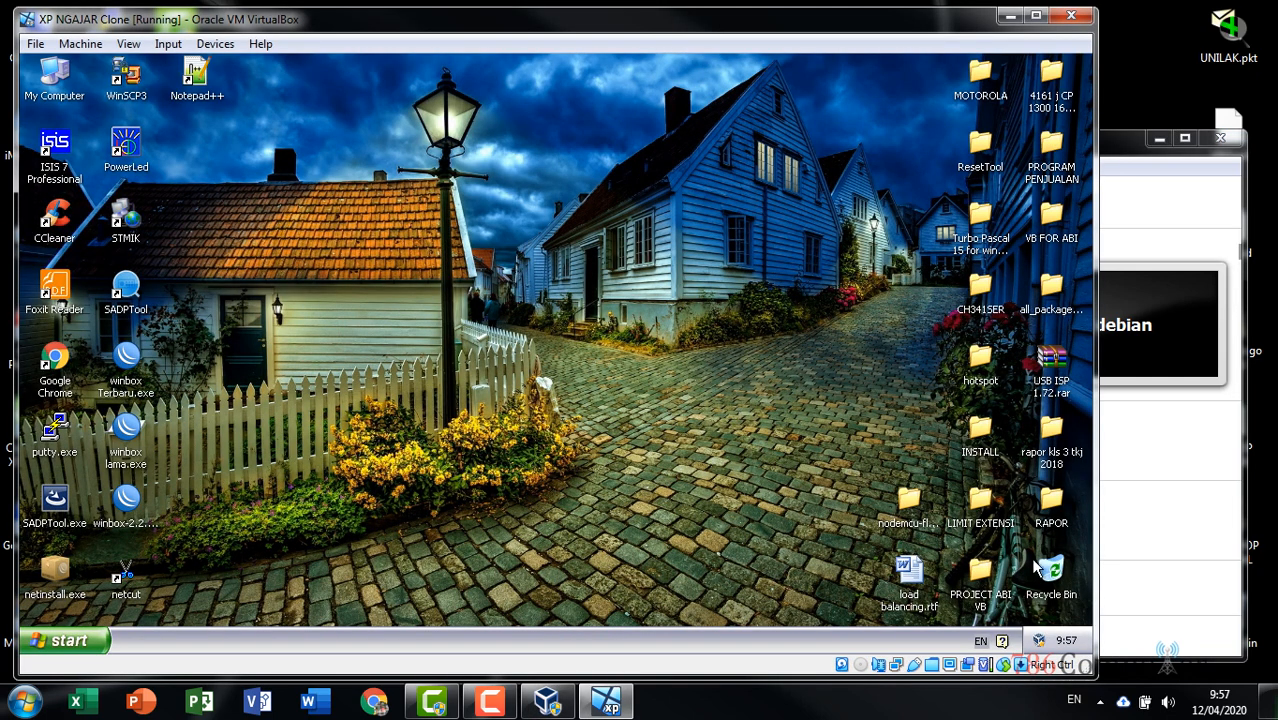
pyautogui.click(1119, 155)
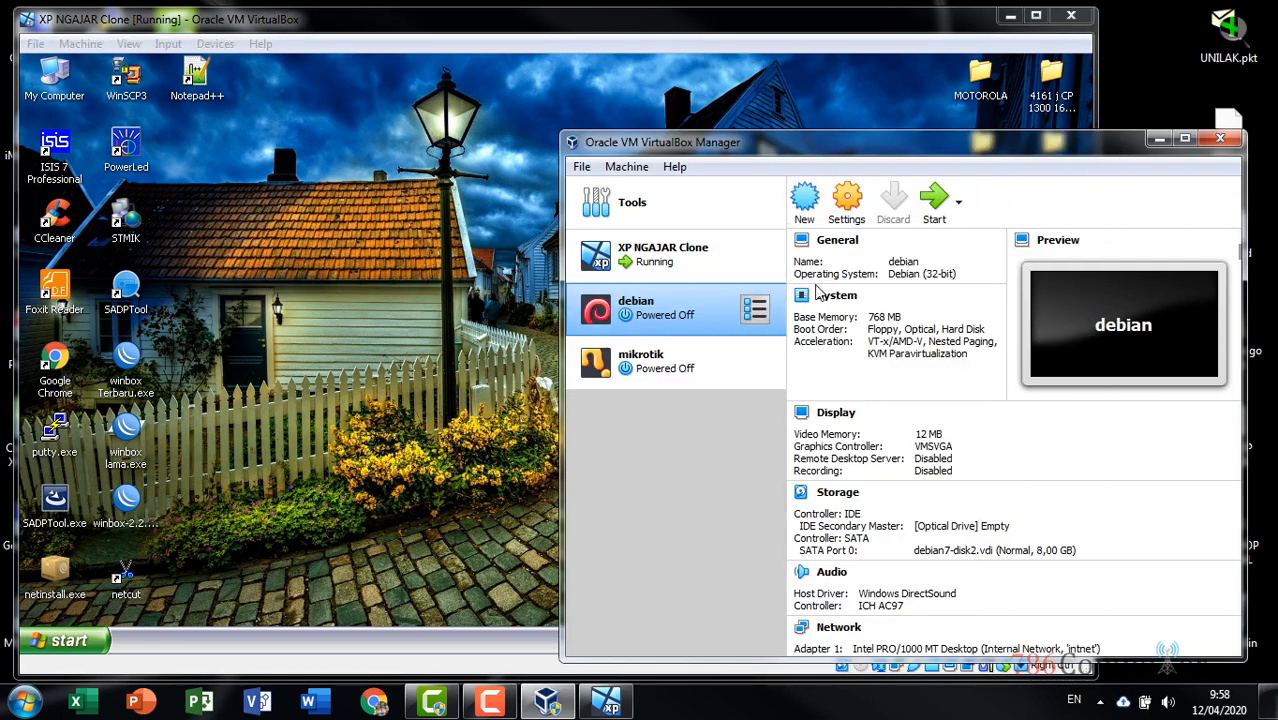
pyautogui.click(958, 201)
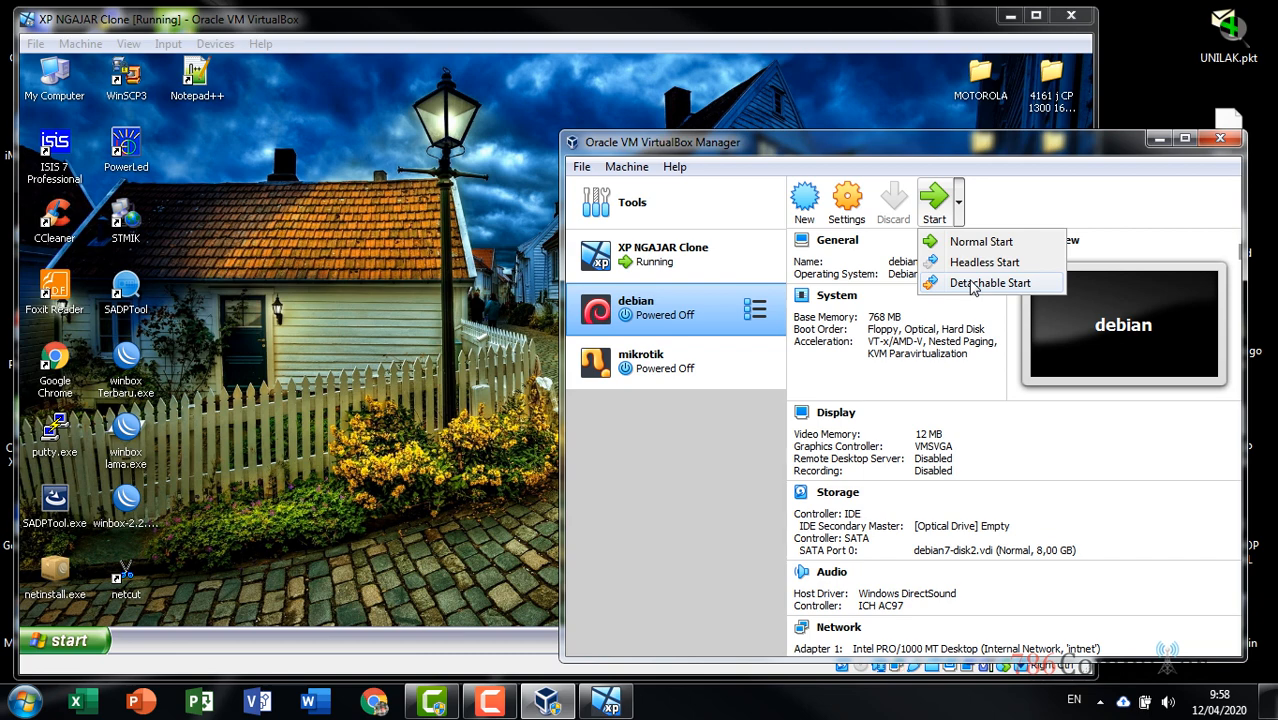
pyautogui.click(972, 285)
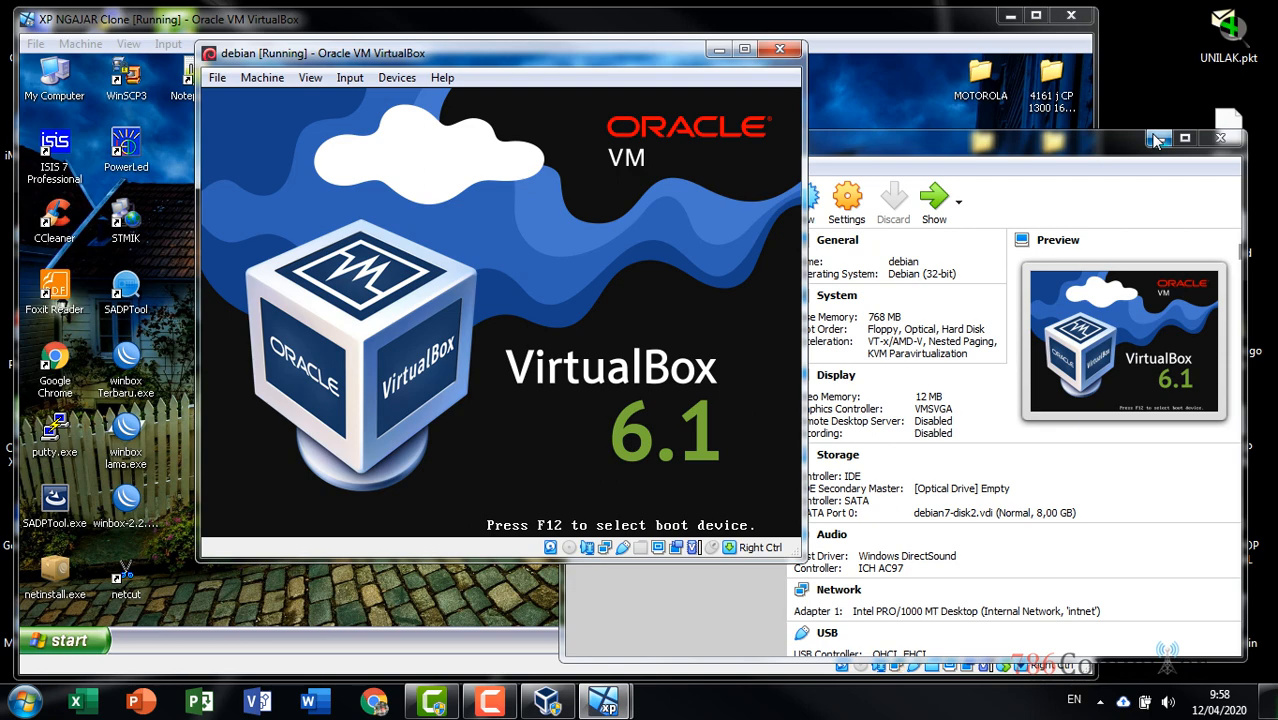
# Move the Debian VM window to the right and boot its default entry
pyautogui.click(1158, 140)
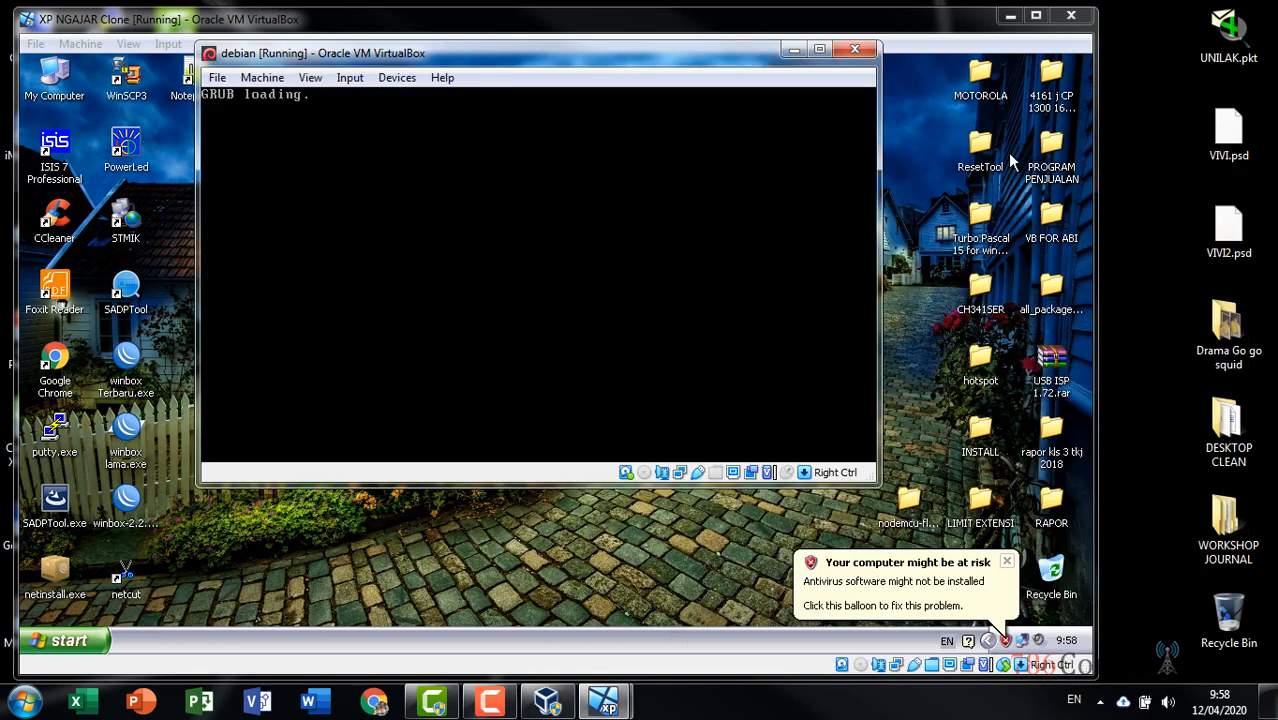
pyautogui.moveTo(592, 56); pyautogui.dragTo(948, 97)
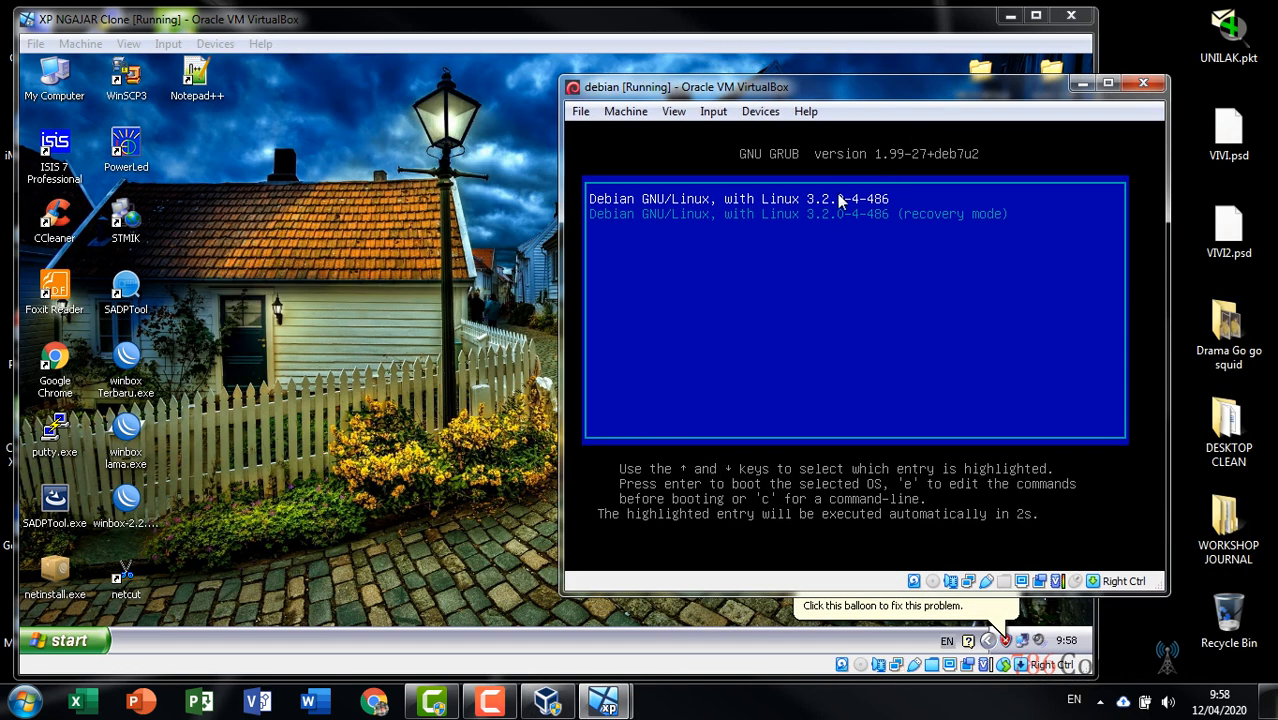
pyautogui.press('Return')
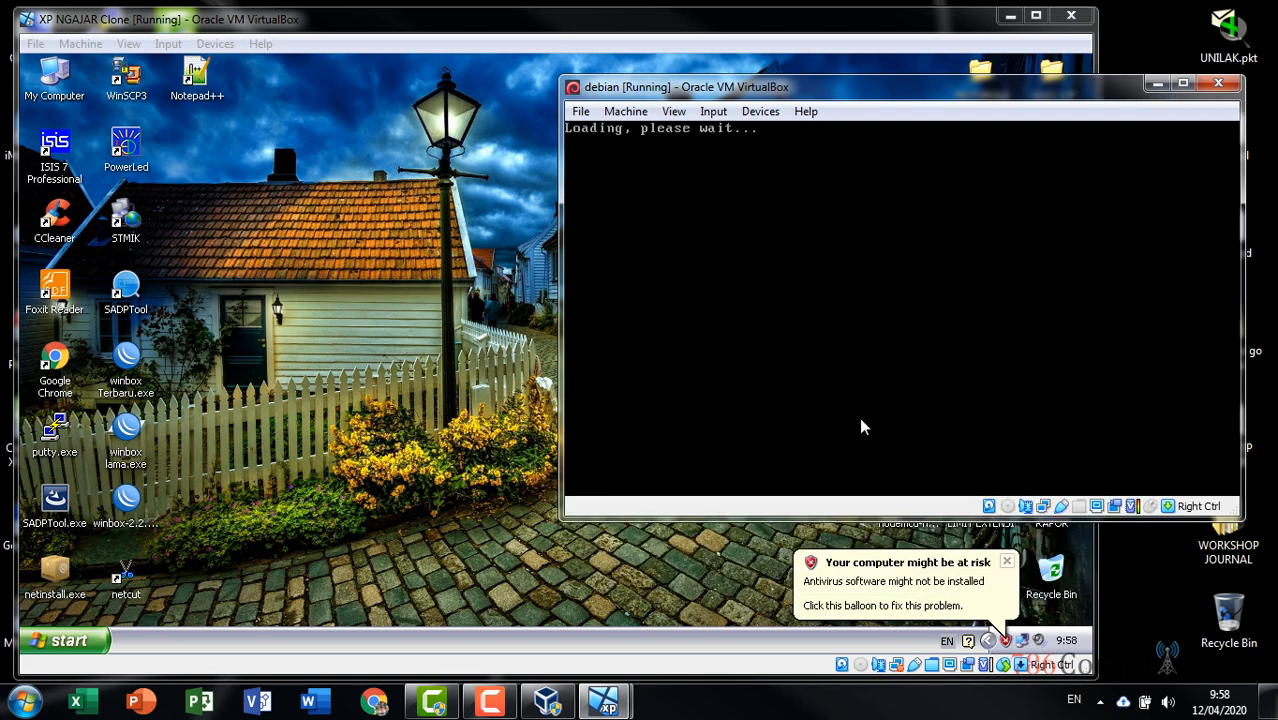
# Dismiss the XP antivirus warning and lower the XP machine's sound volume
pyautogui.click(1008, 562)
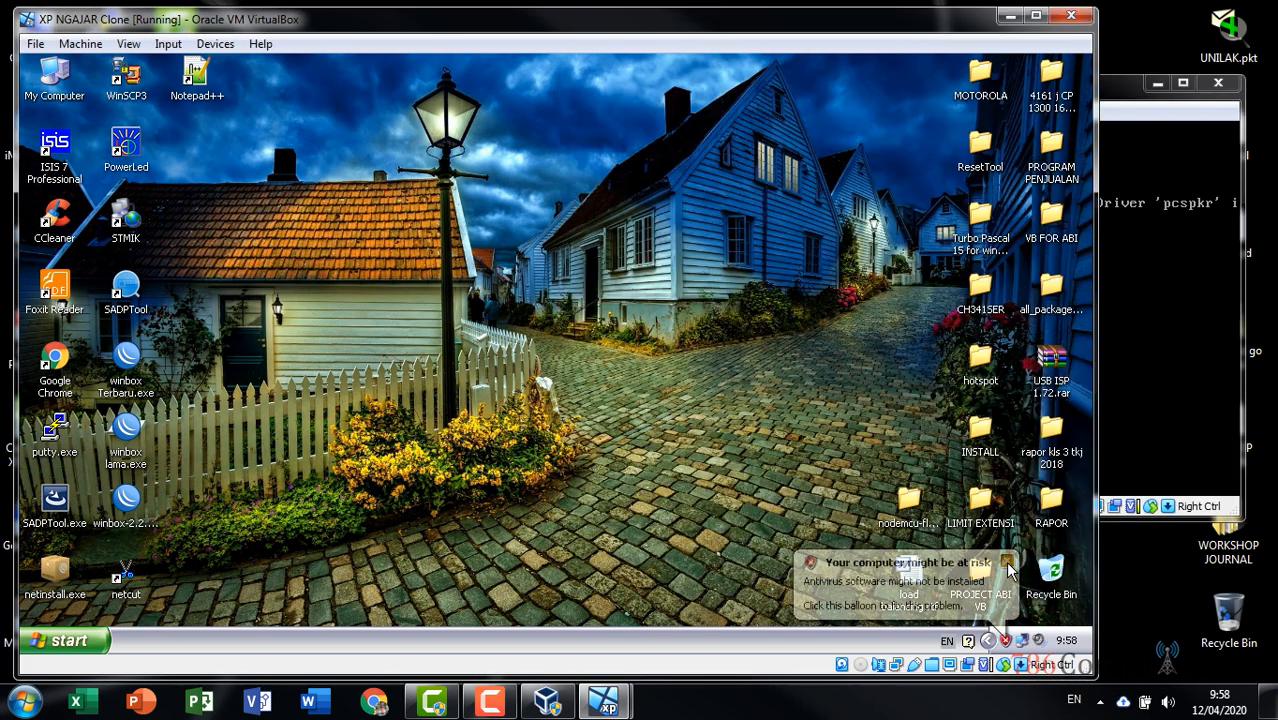
pyautogui.click(1038, 640)
pyautogui.moveTo(1001, 548); pyautogui.dragTo(1001, 590)
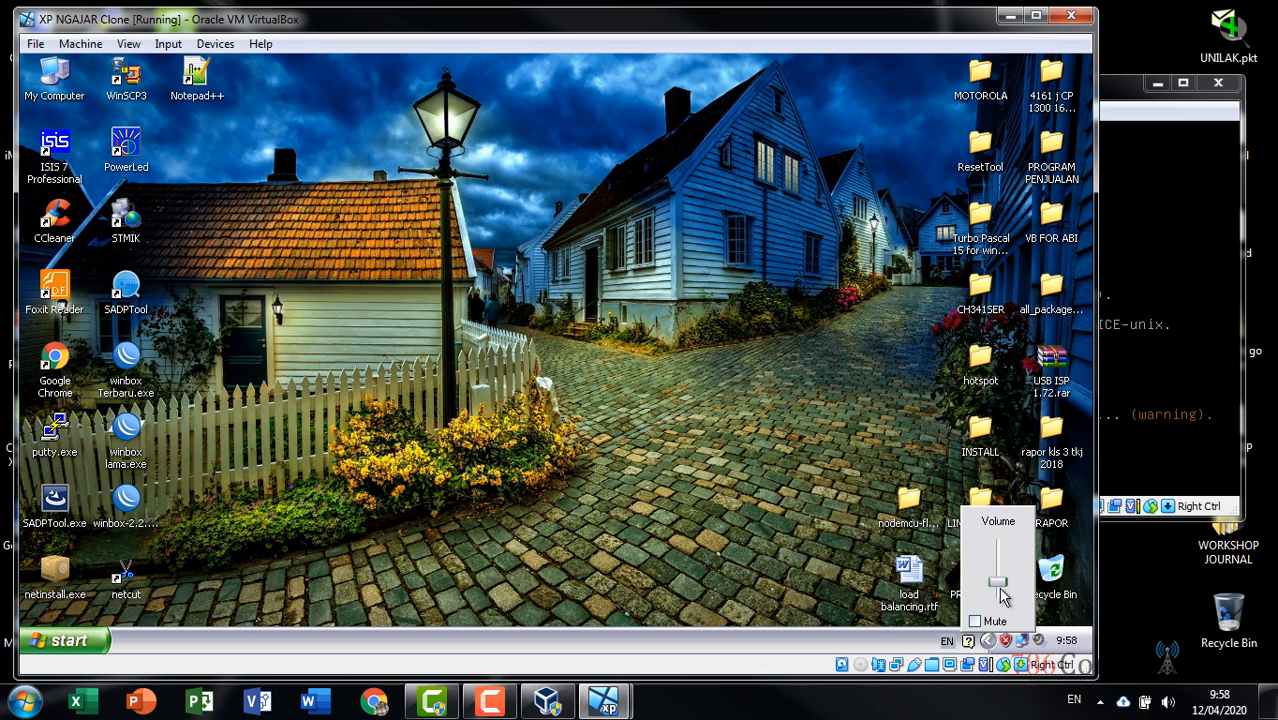
pyautogui.click(813, 503)
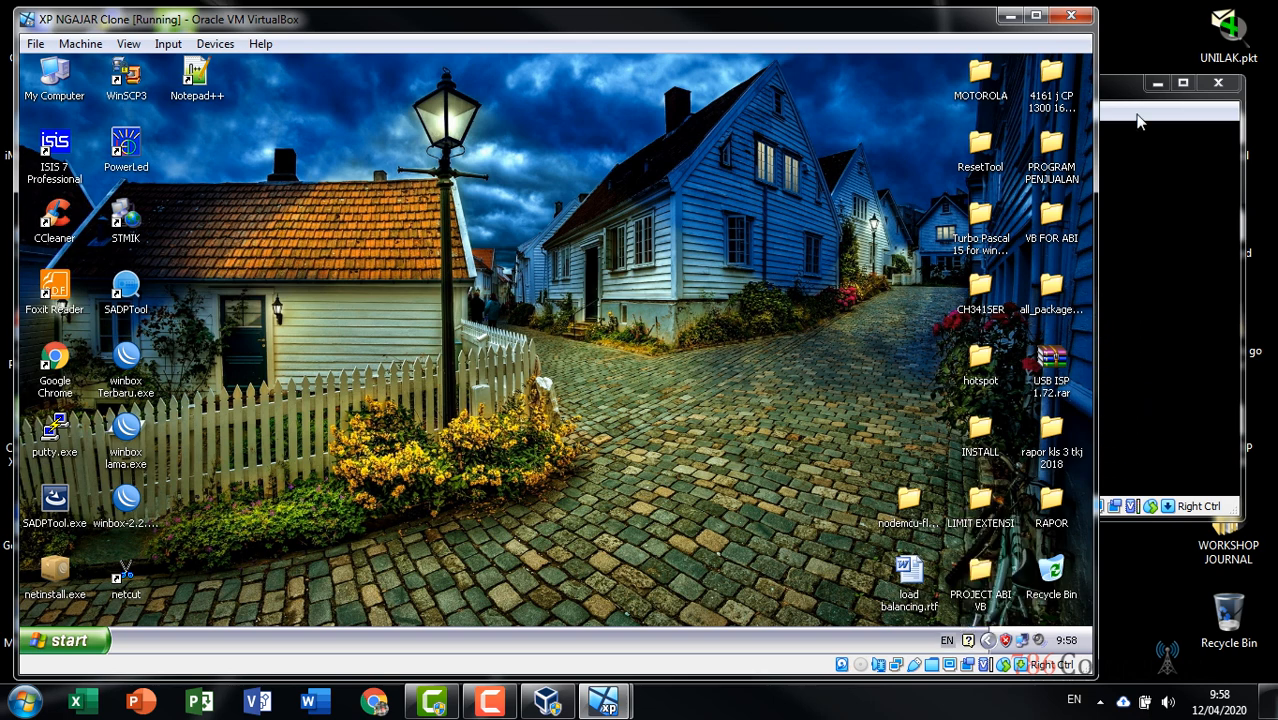
# Bring the Debian window to the front and enter root at its login prompt
pyautogui.click(1110, 91)
pyautogui.moveTo(906, 94)
pyautogui.mouseDown()
pyautogui.moveTo(928, 76)
pyautogui.moveTo(920, 92)
pyautogui.mouseUp()
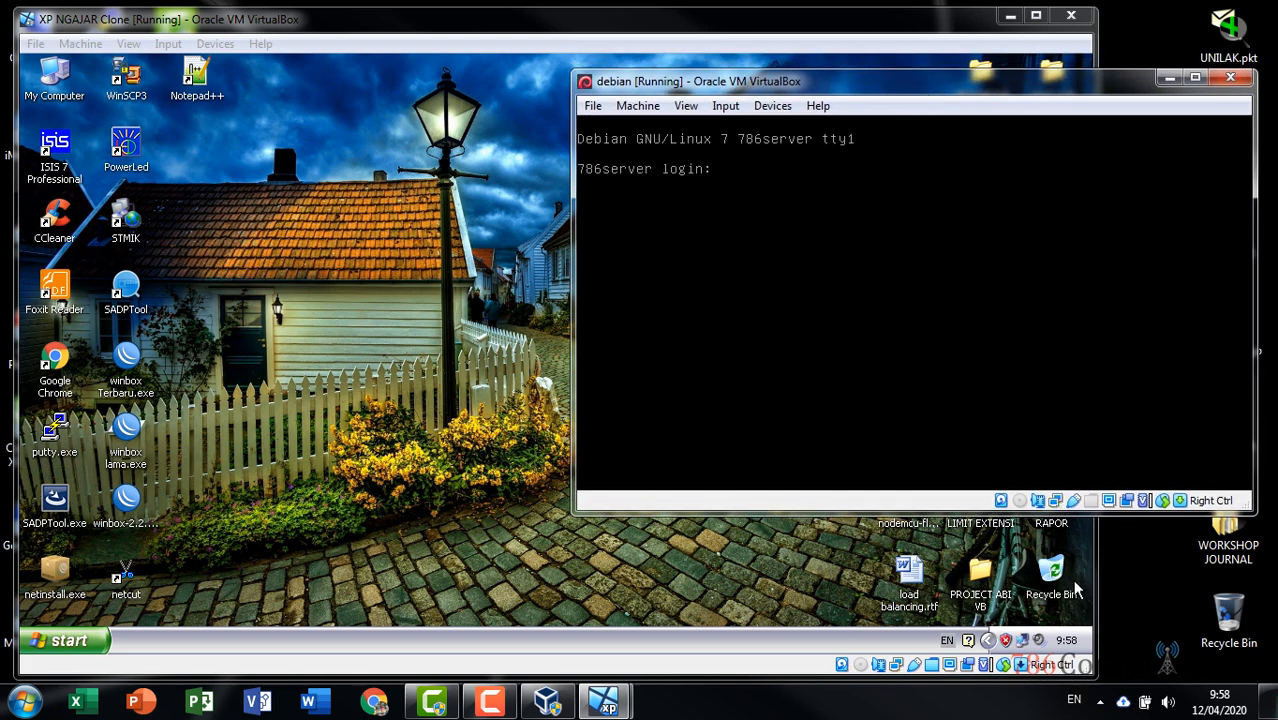
pyautogui.click(1138, 620)
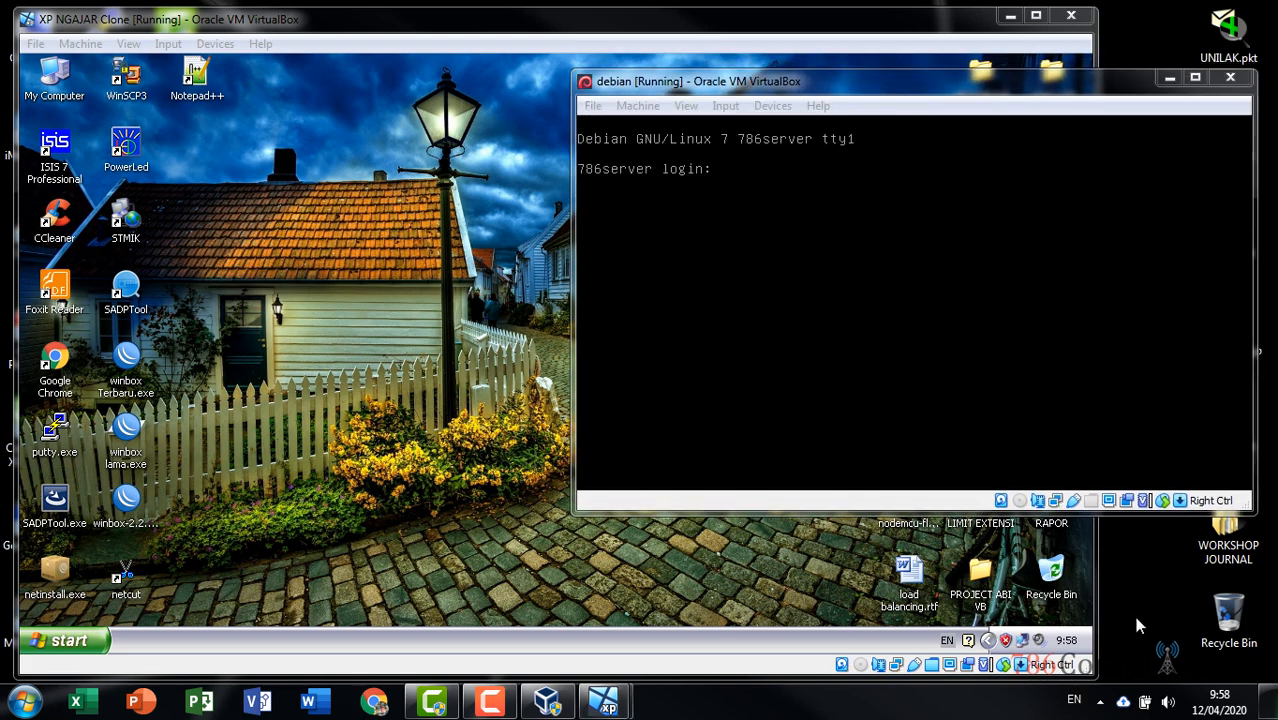
pyautogui.click(1023, 88)
pyautogui.click(782, 30)
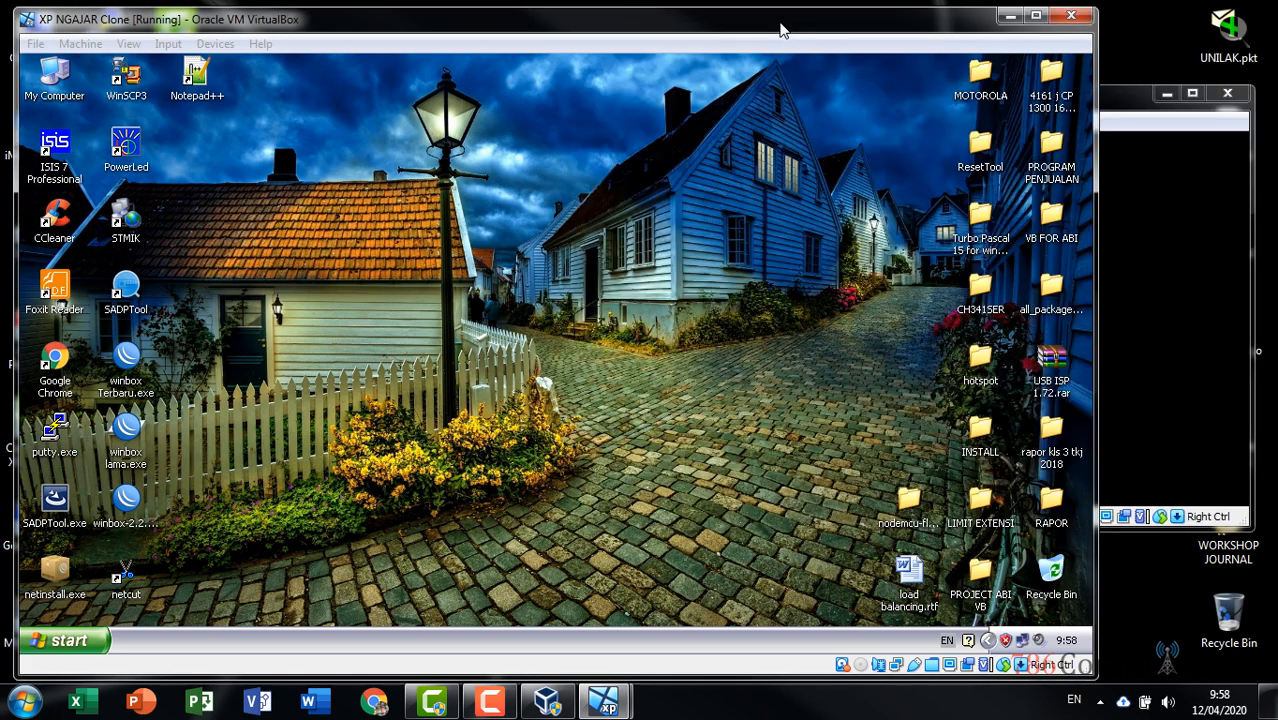
pyautogui.moveTo(782, 30); pyautogui.dragTo(774, 25)
pyautogui.click(1116, 107)
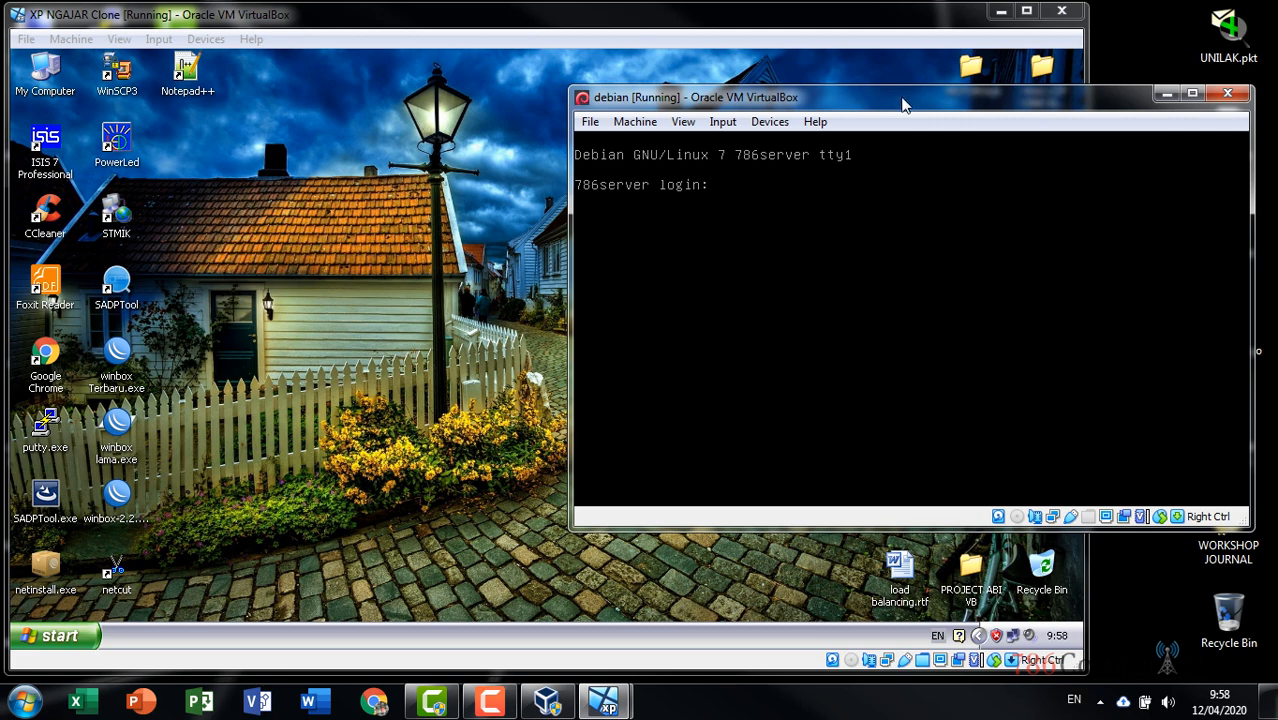
pyautogui.moveTo(902, 105); pyautogui.dragTo(910, 119)
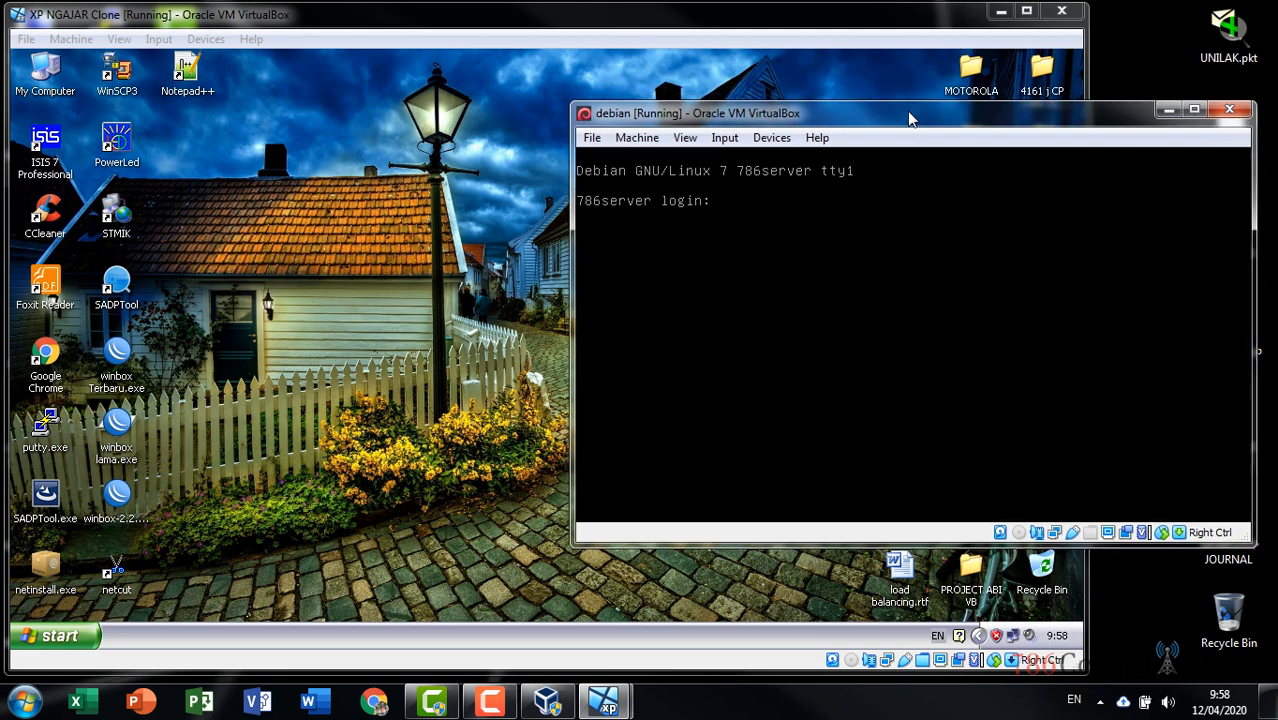
pyautogui.write('root')
pyautogui.press('Return')
pyautogui.press('Return')
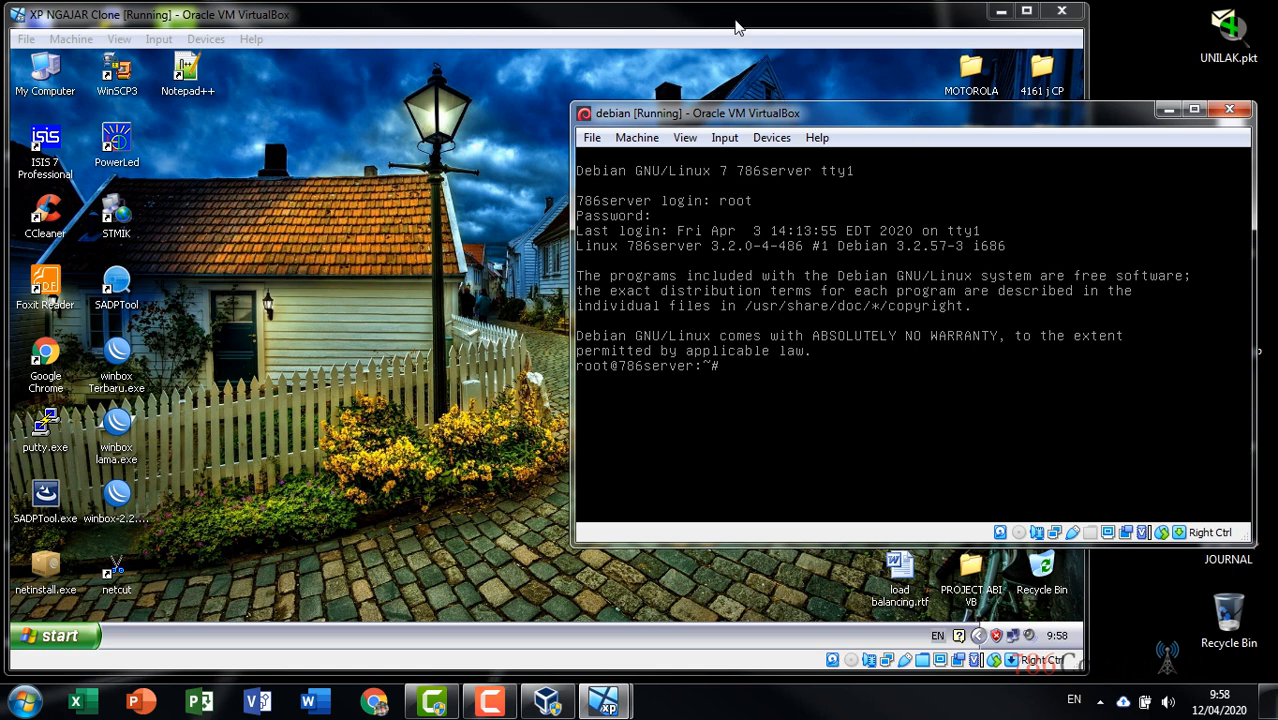
# Rearrange the XP and Debian VM windows, leaving XP in front
pyautogui.click(737, 25)
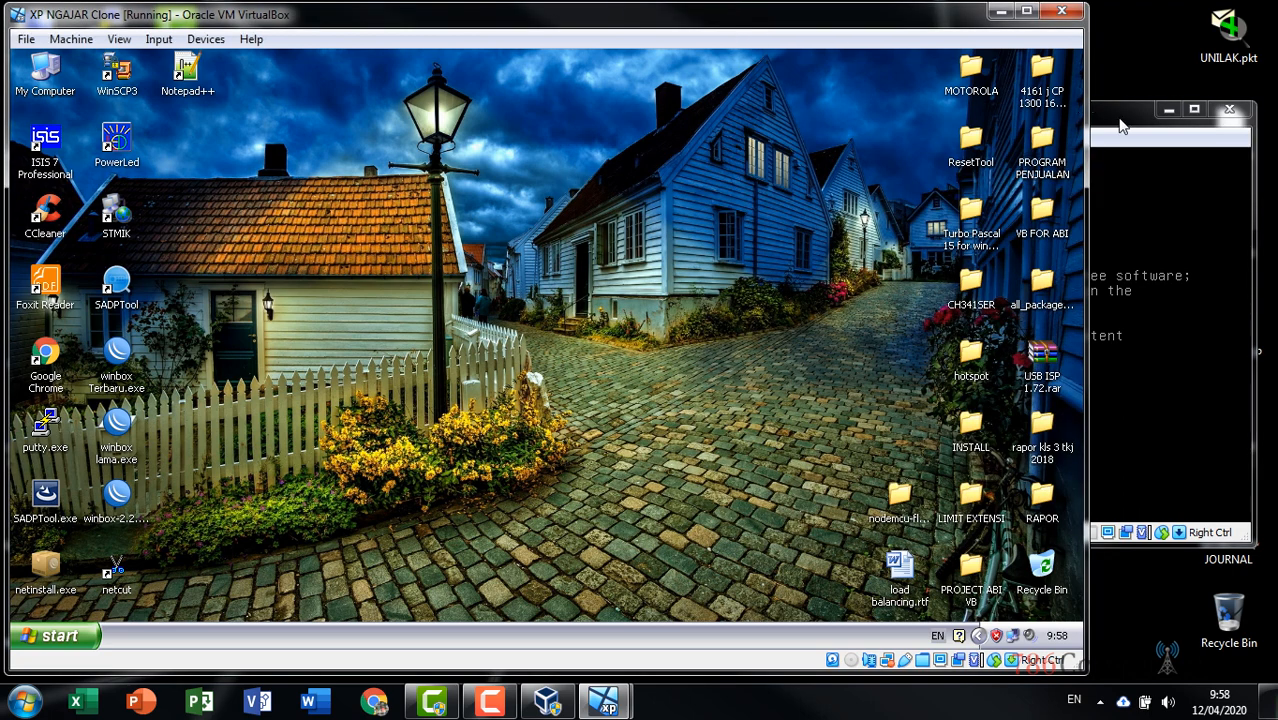
pyautogui.click(1105, 115)
pyautogui.moveTo(1105, 117); pyautogui.dragTo(1122, 150)
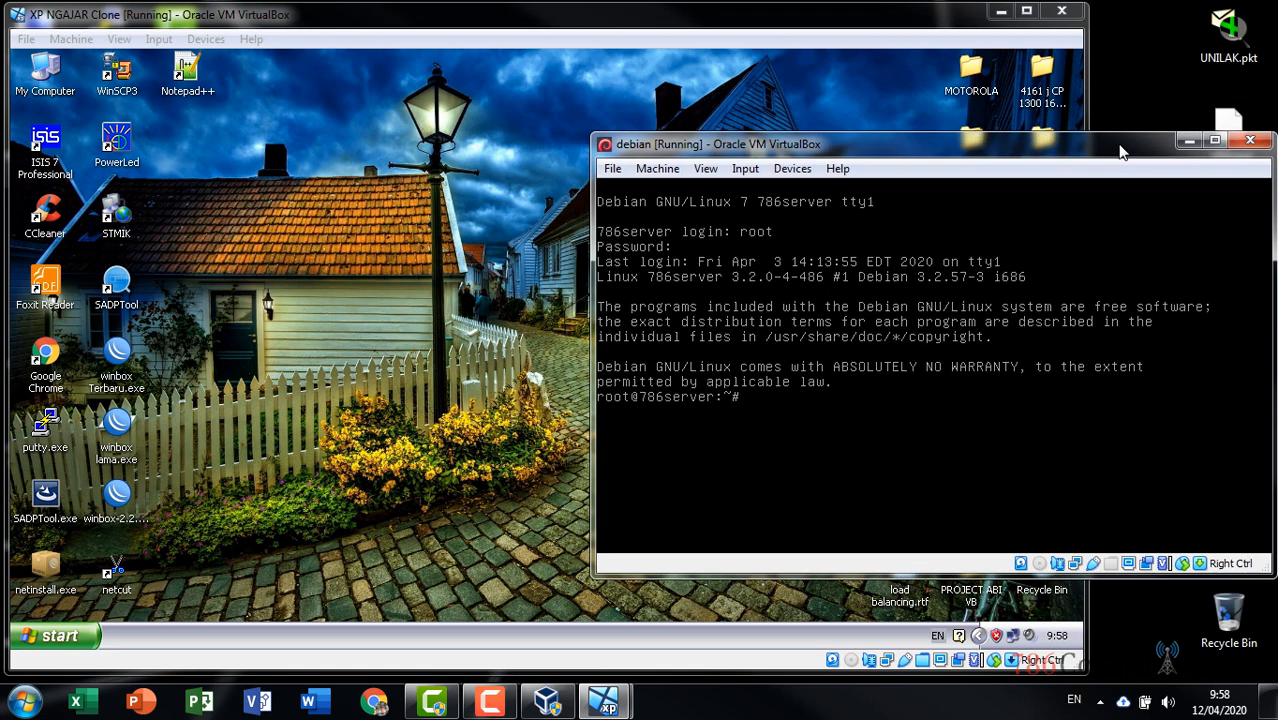
pyautogui.click(910, 28)
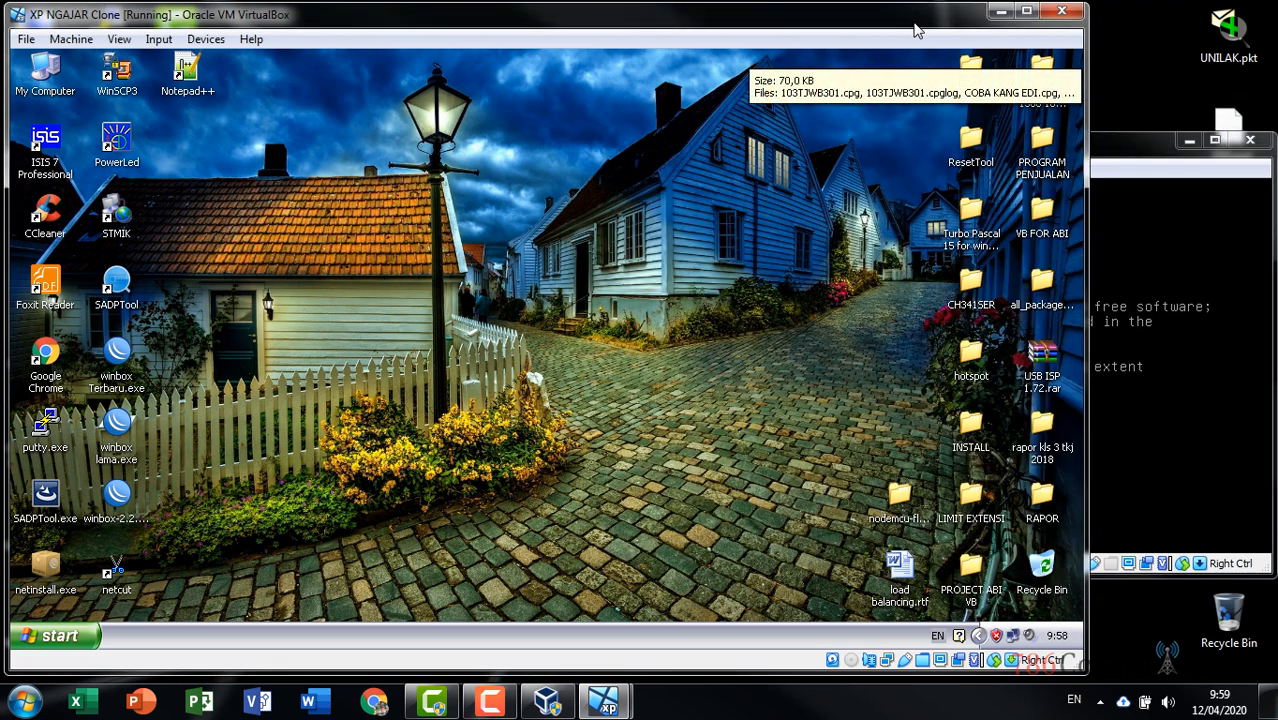
pyautogui.click(1108, 140)
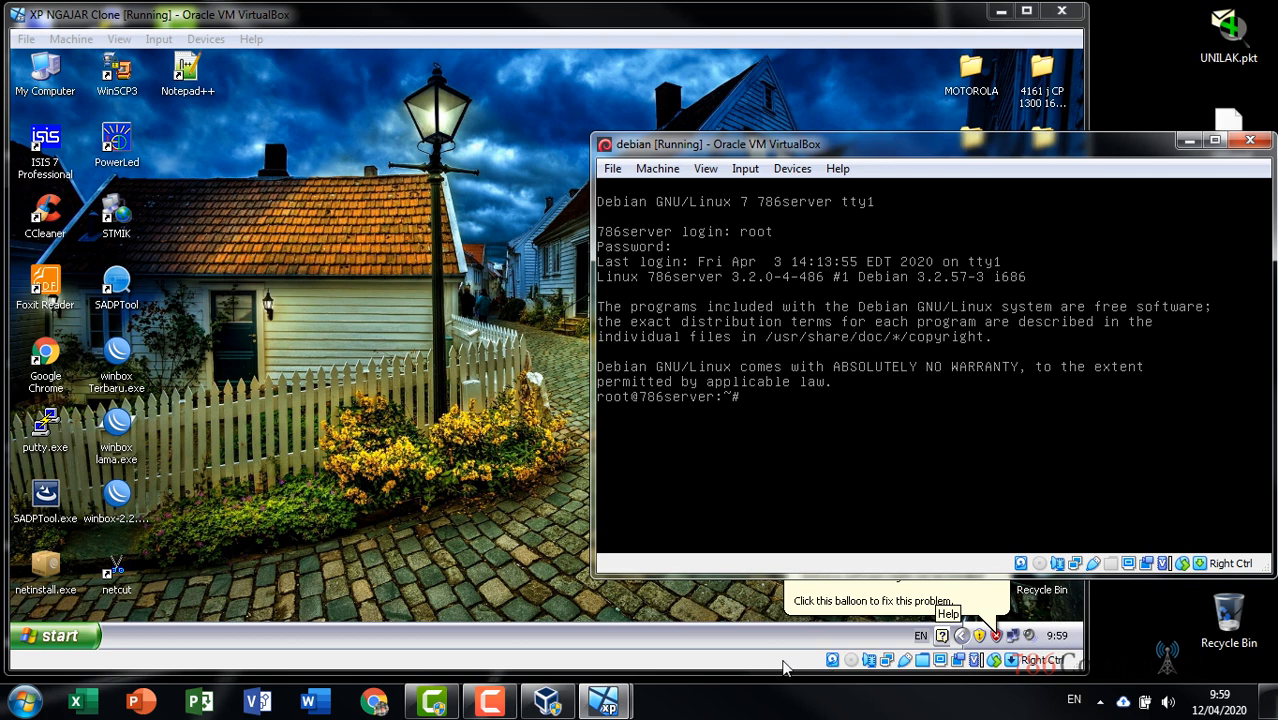
pyautogui.click(731, 14)
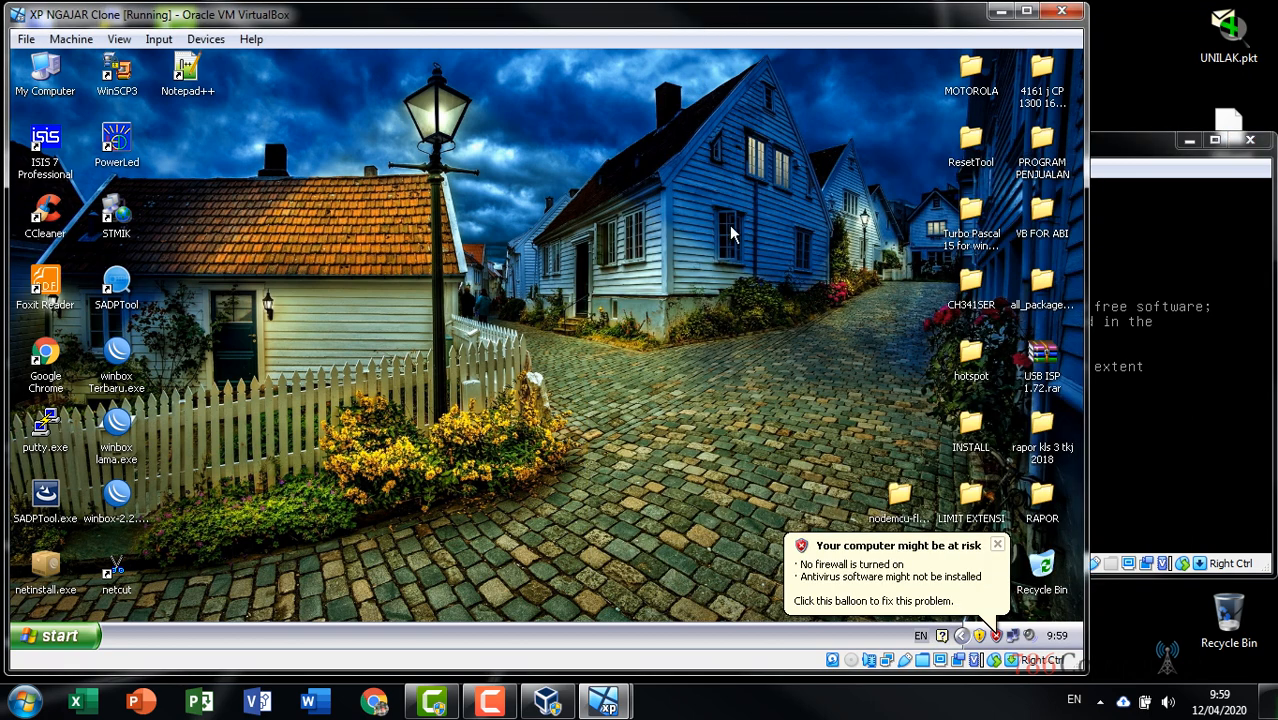
# Set the XP clone's Adapter 1 back to Internal Network intnet after briefly choosing NAT
pyautogui.rightClick(889, 668)
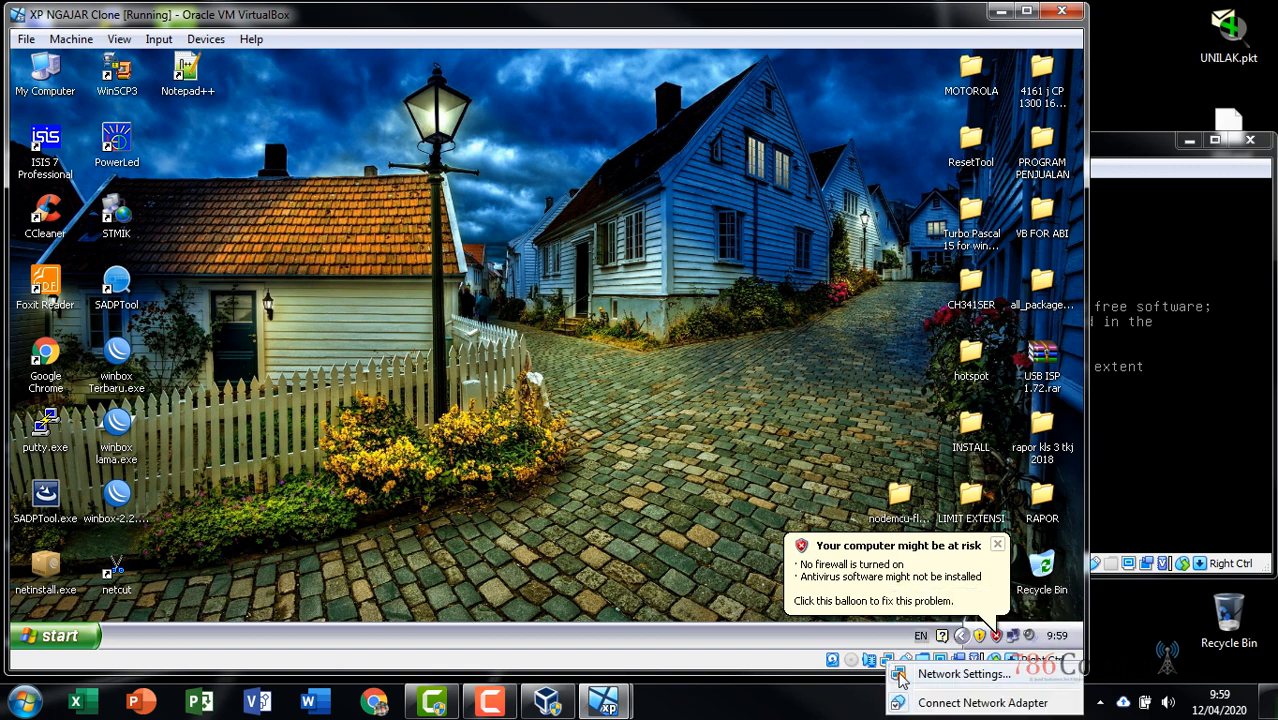
pyautogui.click(901, 680)
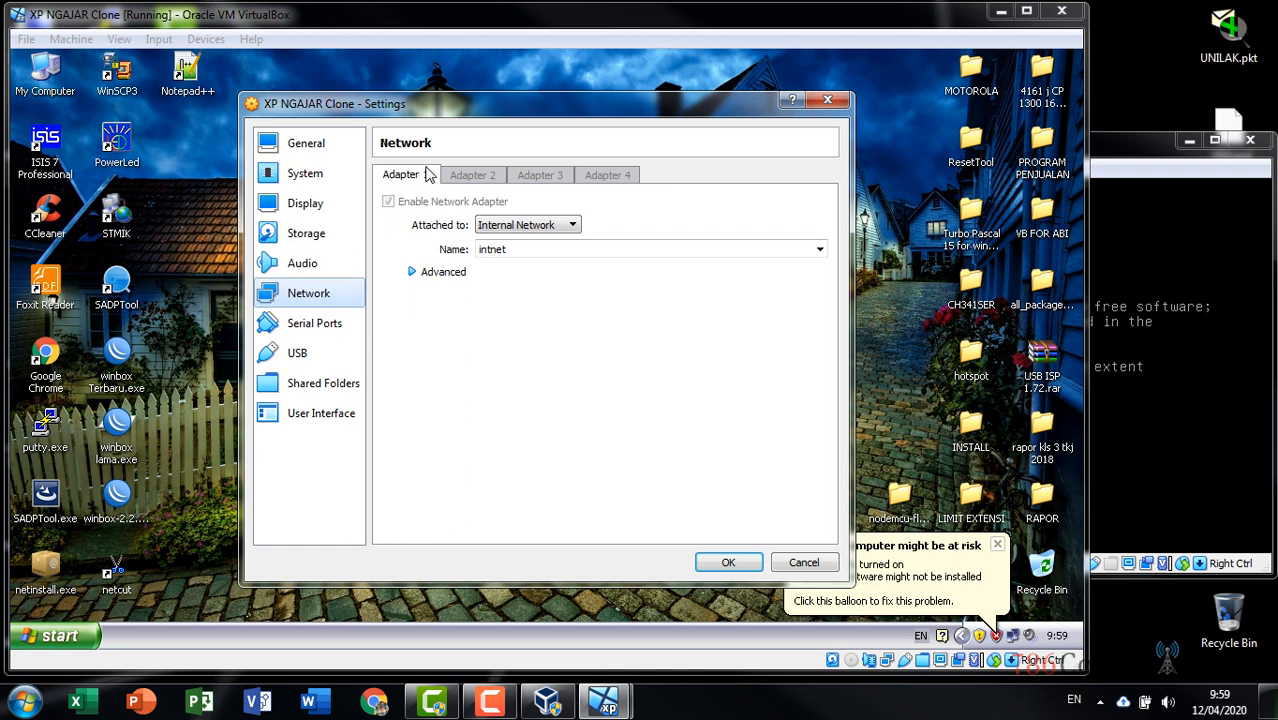
pyautogui.click(538, 230)
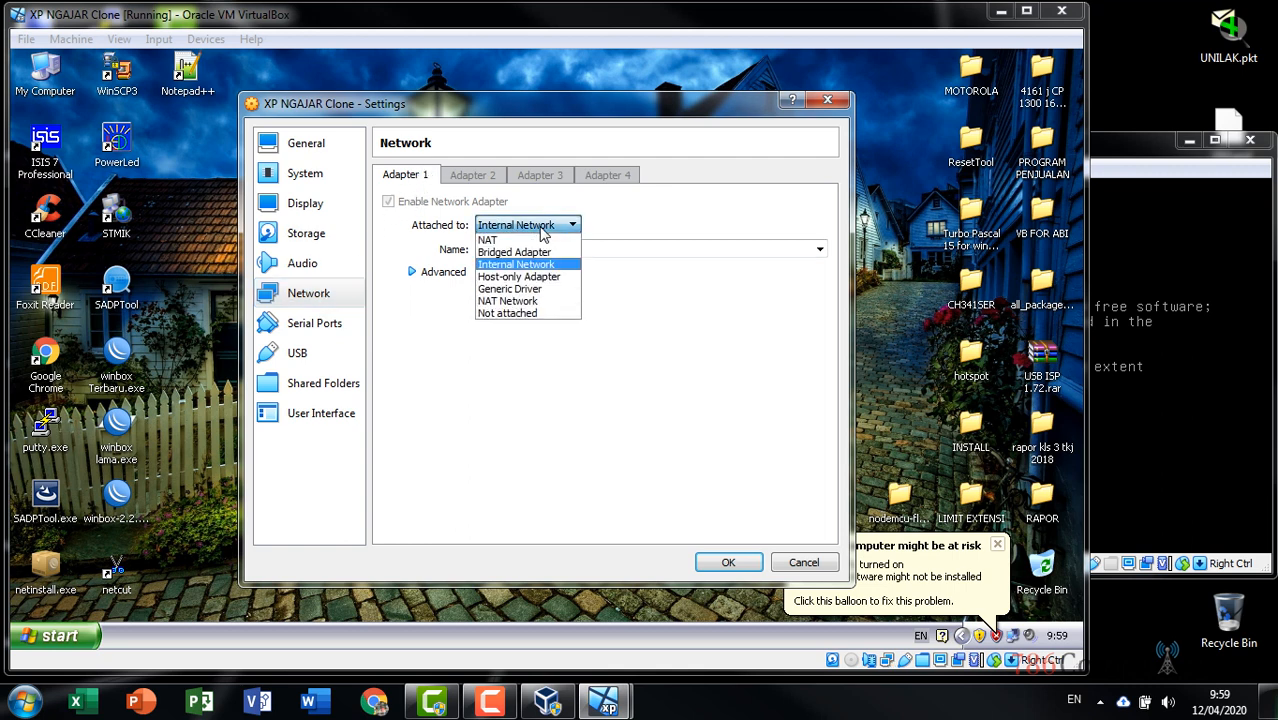
pyautogui.click(537, 240)
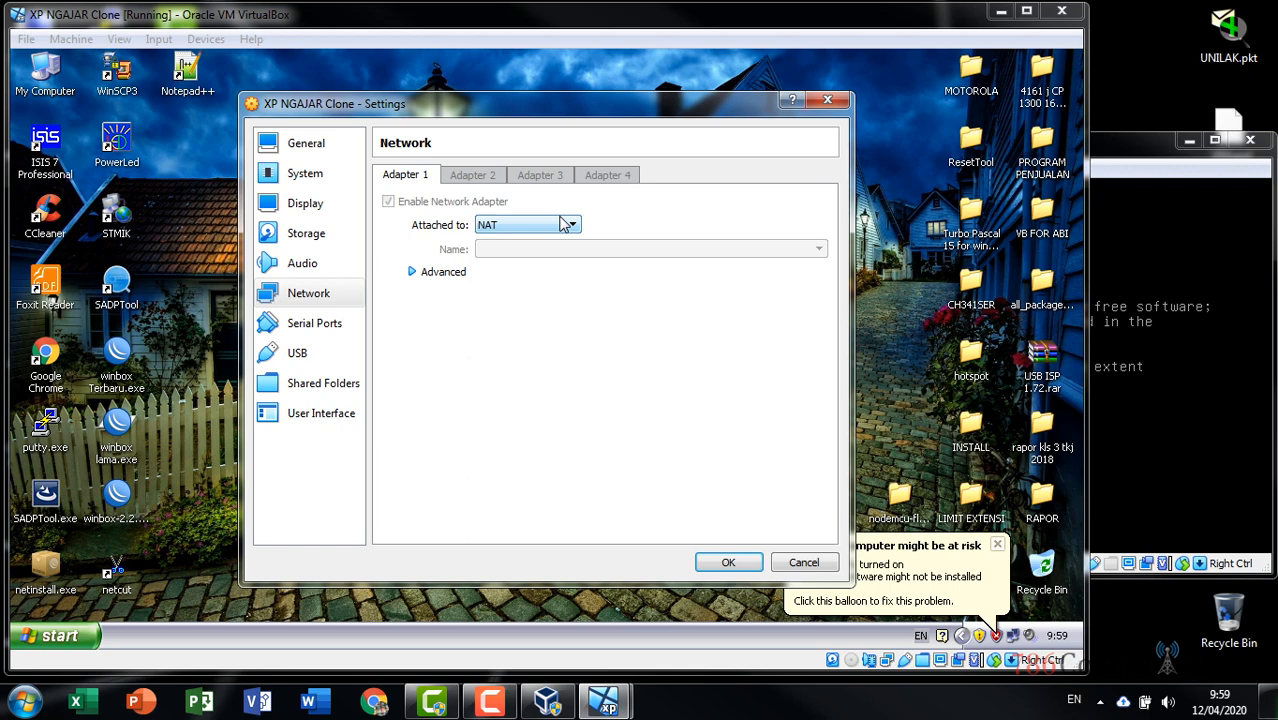
pyautogui.click(565, 224)
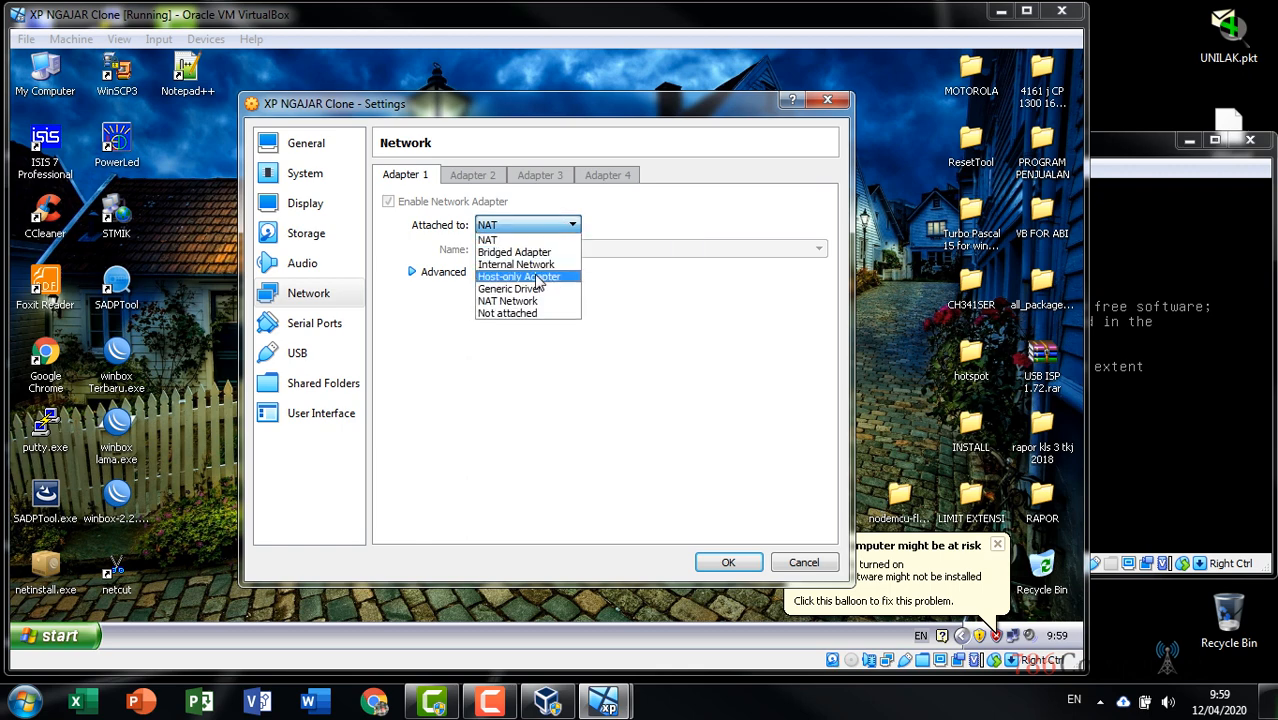
pyautogui.click(541, 253)
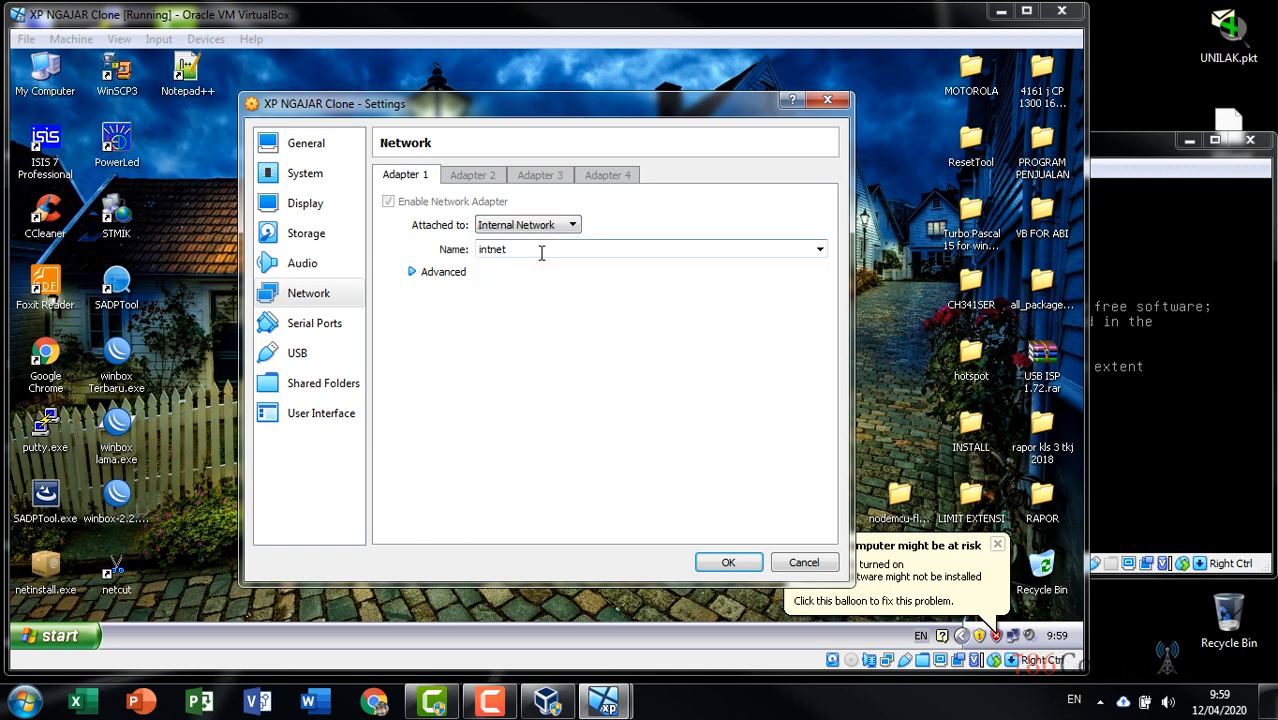
pyautogui.click(728, 562)
pyautogui.click(997, 545)
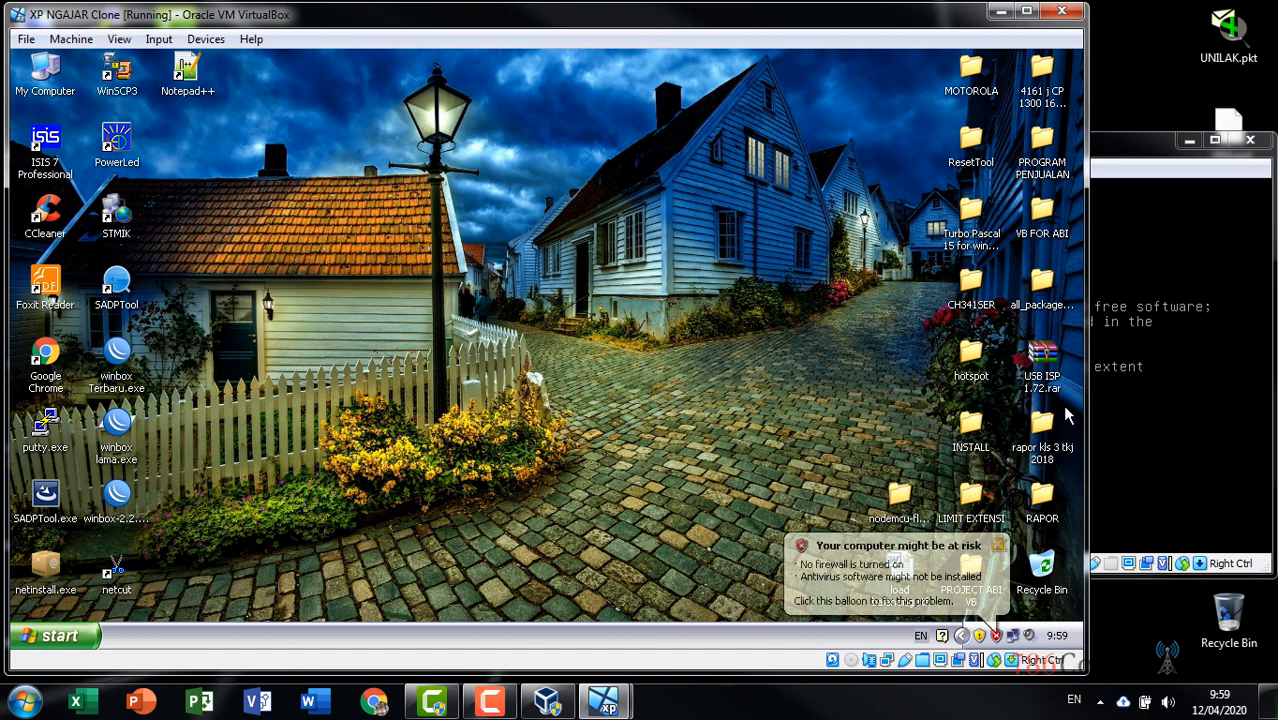
pyautogui.click(1128, 157)
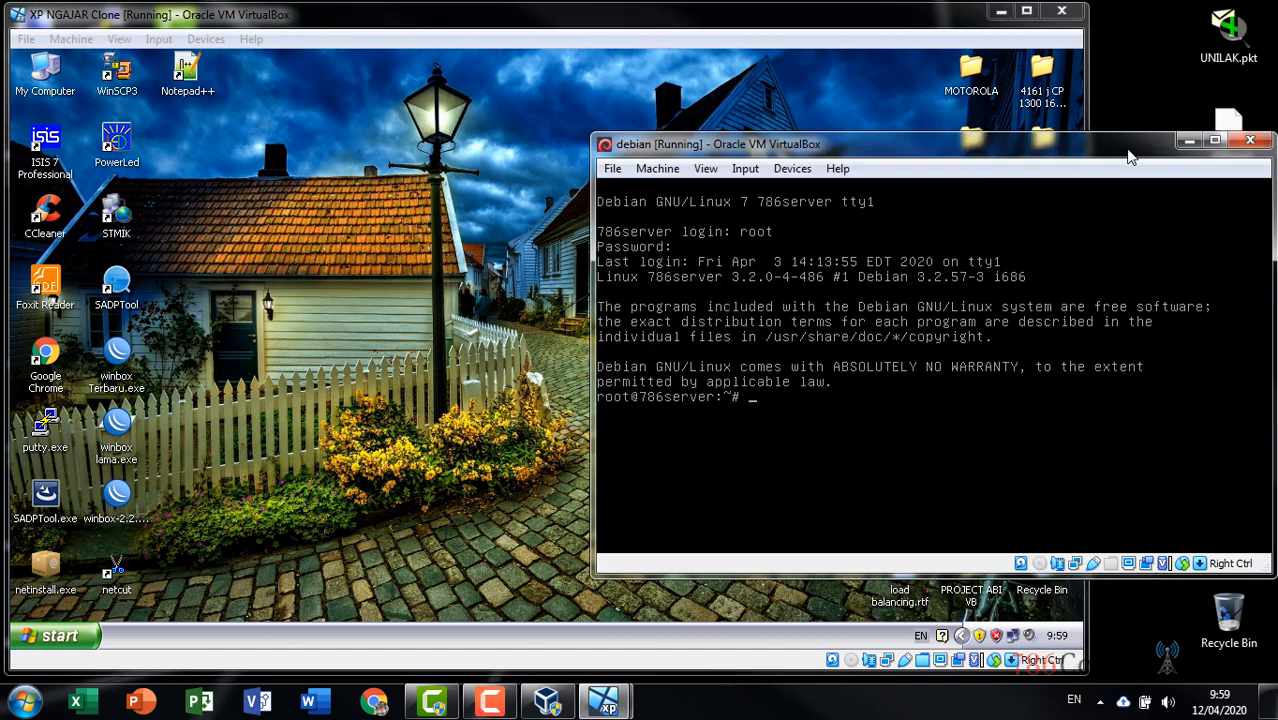
# Keep the Debian VM's adapter on Internal Network intnet and accept the settings
pyautogui.rightClick(1075, 564)
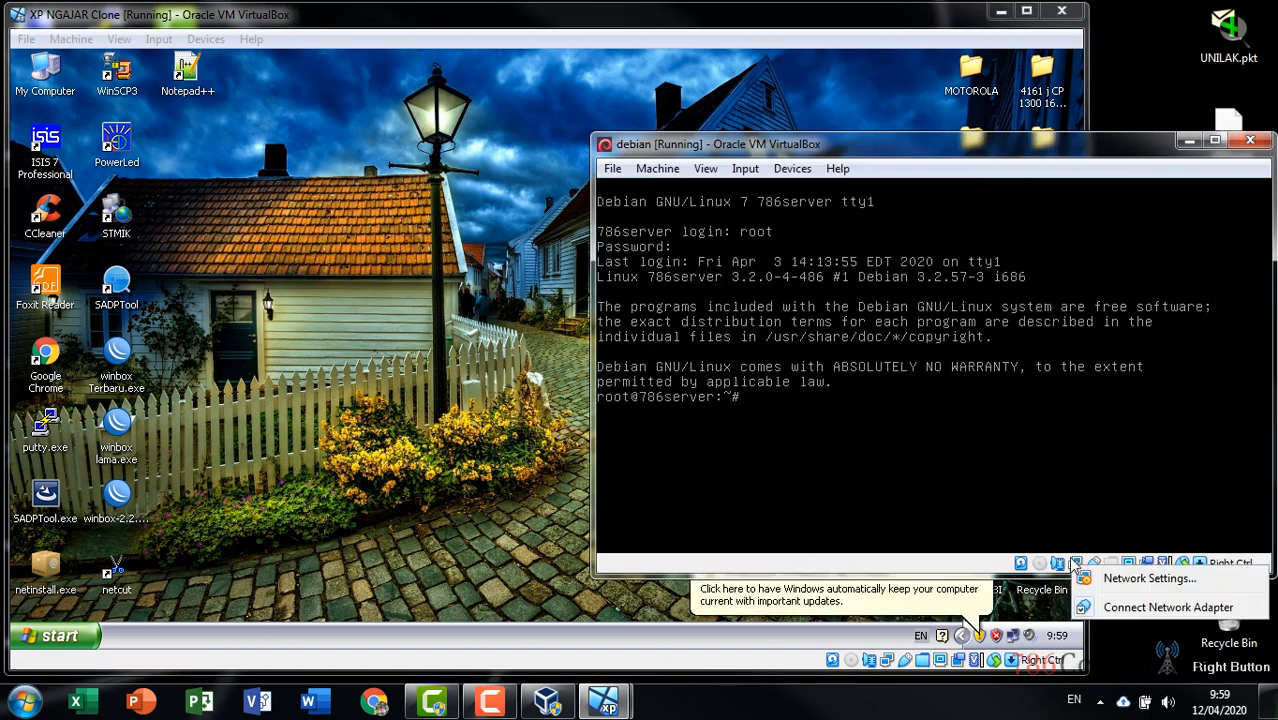
pyautogui.rightClick(1068, 558)
pyautogui.click(1077, 568)
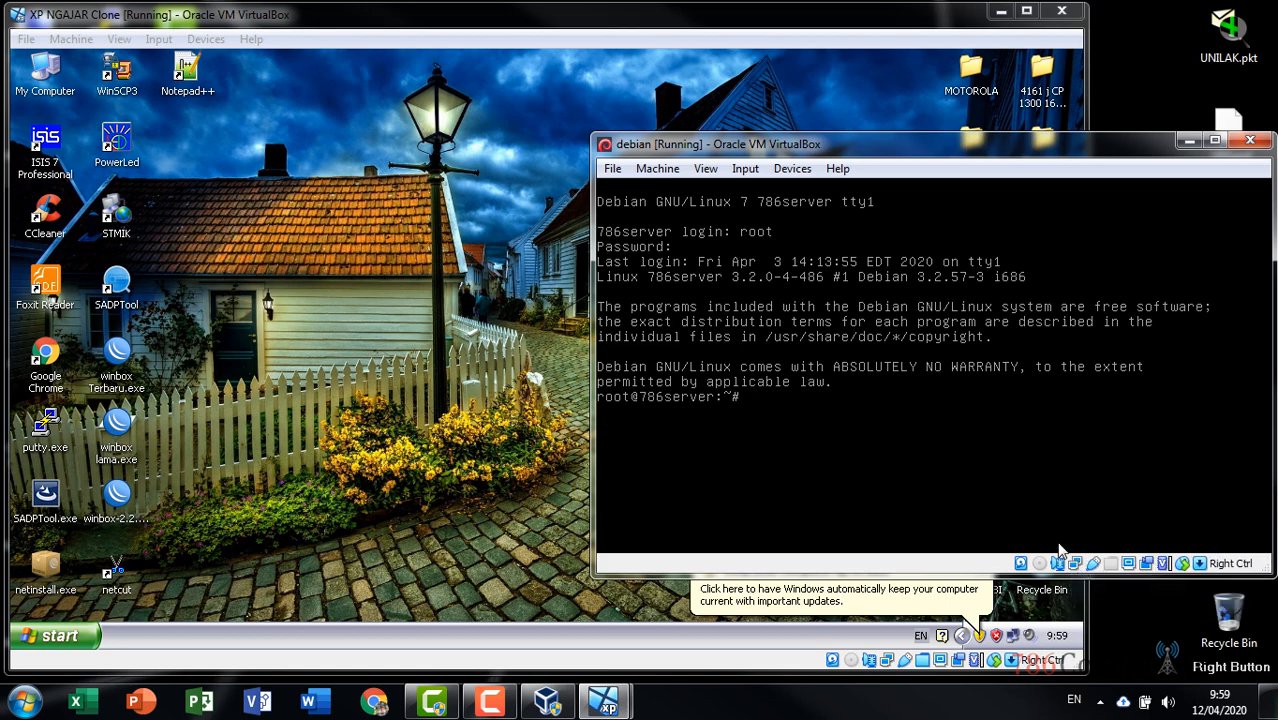
pyautogui.click(915, 244)
pyautogui.click(920, 248)
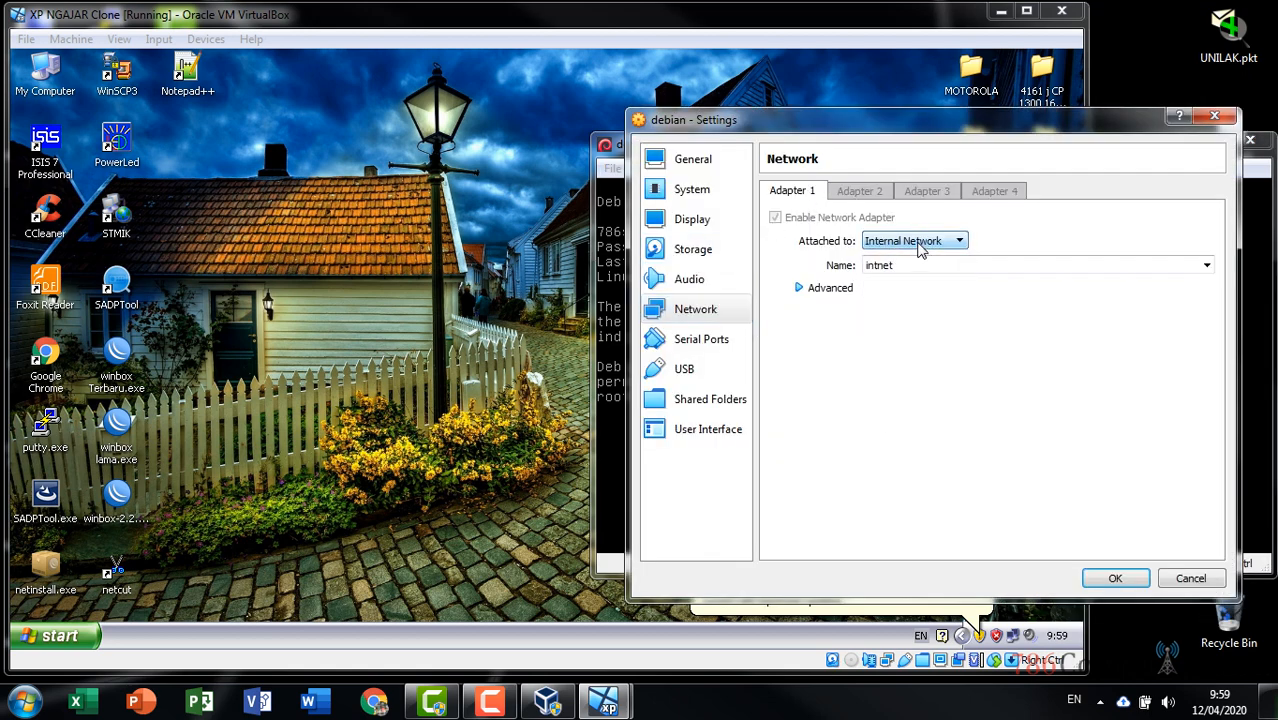
pyautogui.click(1104, 577)
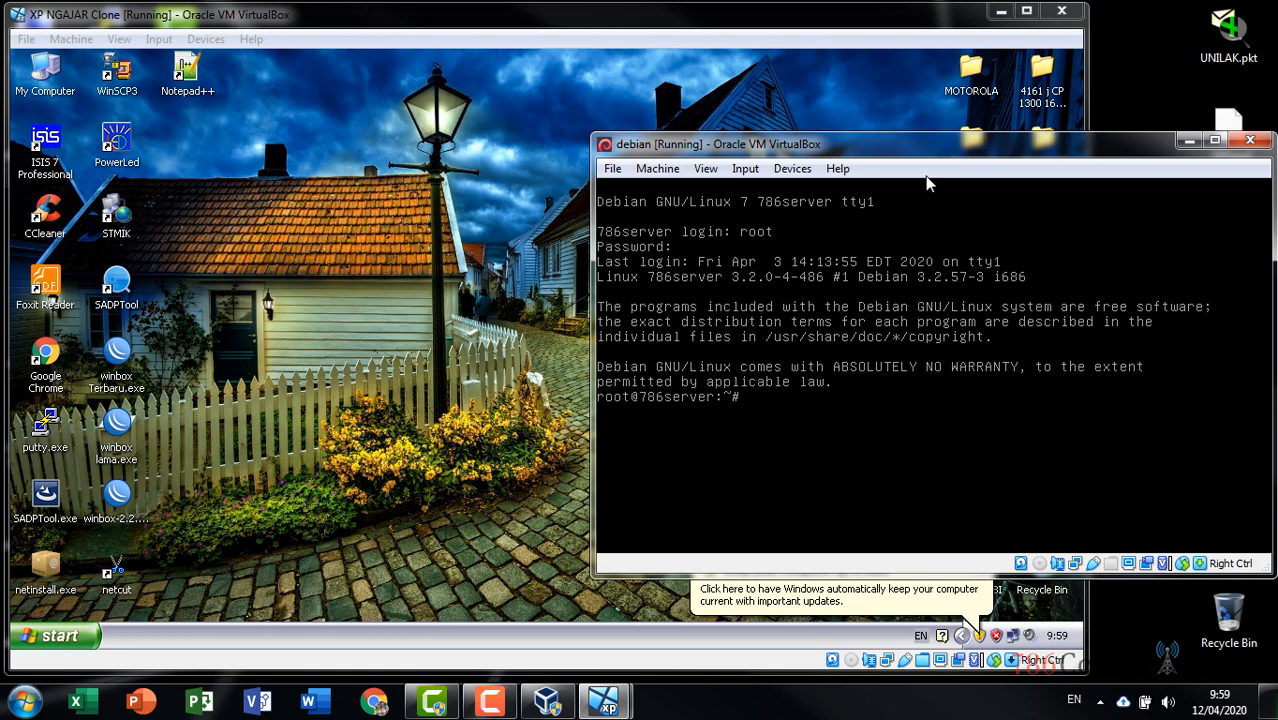
# Reposition the Debian VM window in front of the XP window
pyautogui.moveTo(929, 147); pyautogui.dragTo(930, 137)
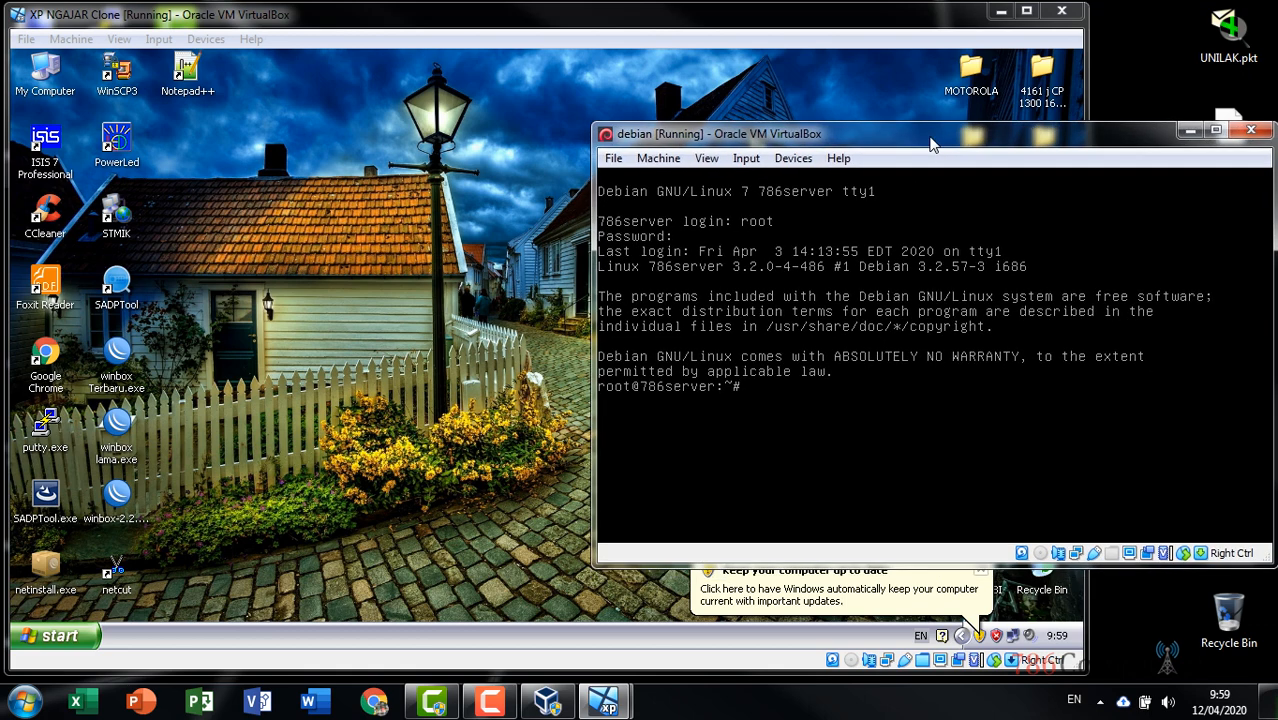
pyautogui.click(807, 19)
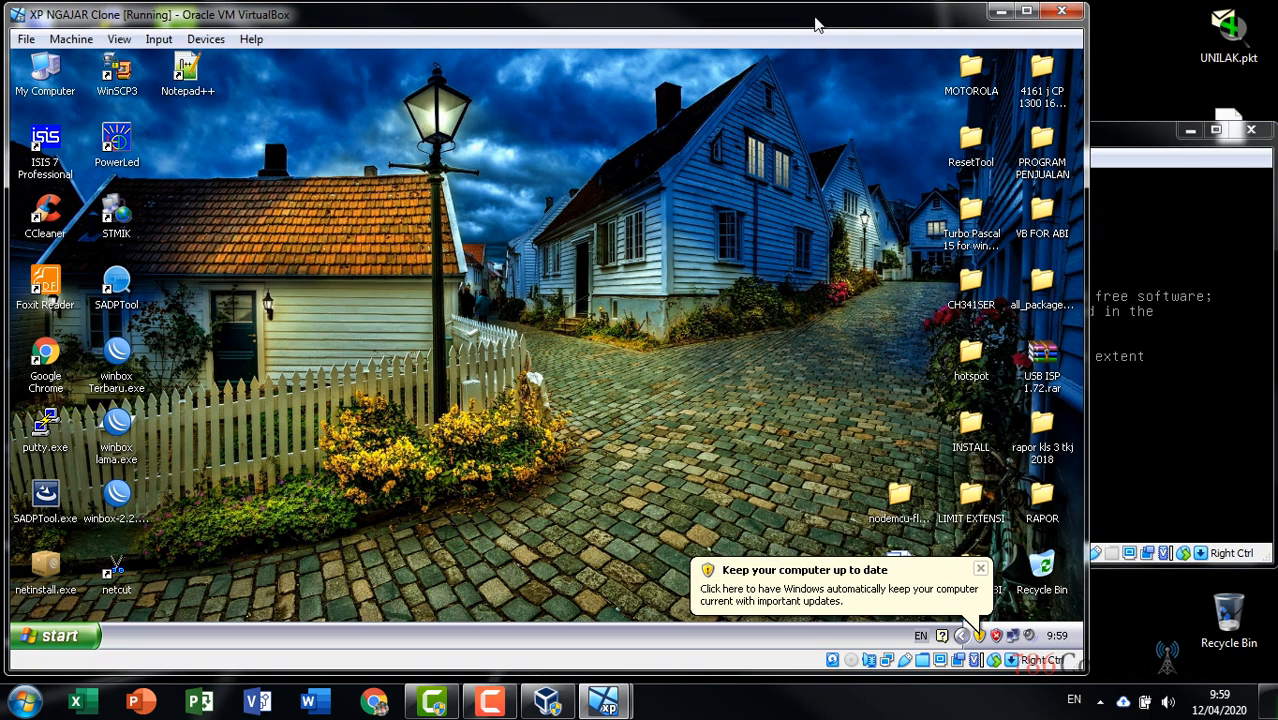
pyautogui.click(1120, 145)
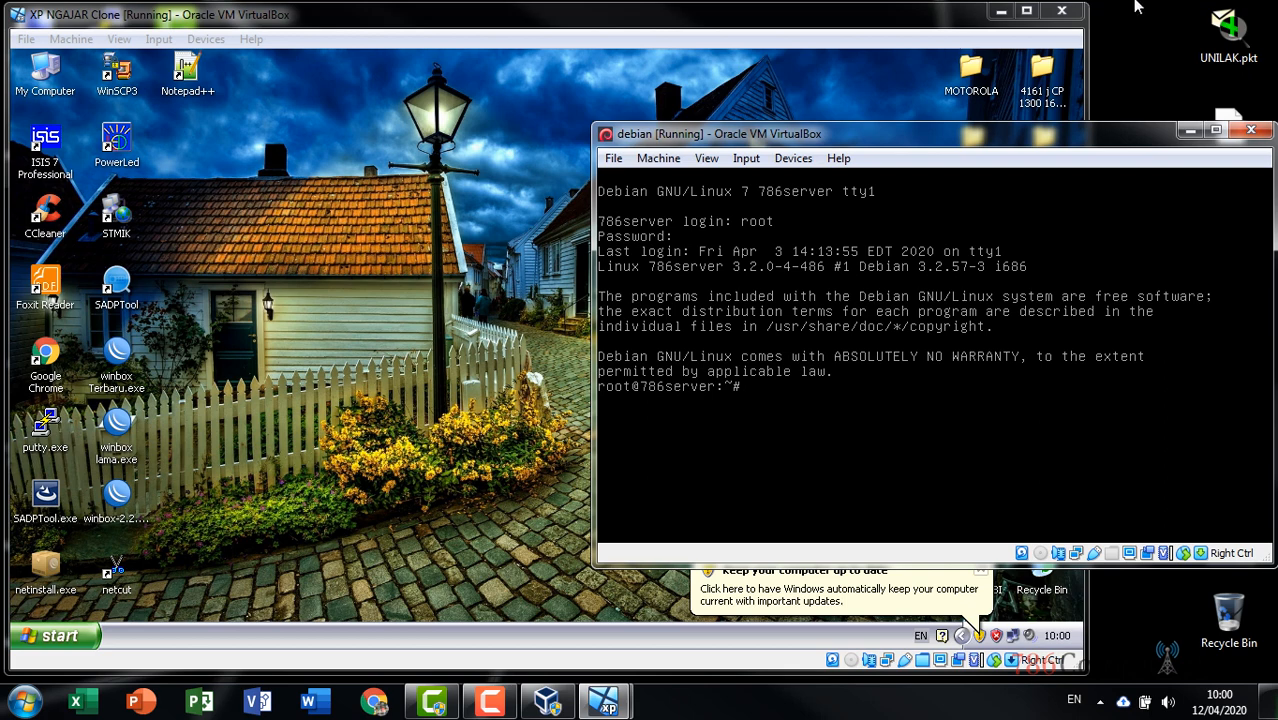
pyautogui.moveTo(1030, 139); pyautogui.dragTo(1015, 103)
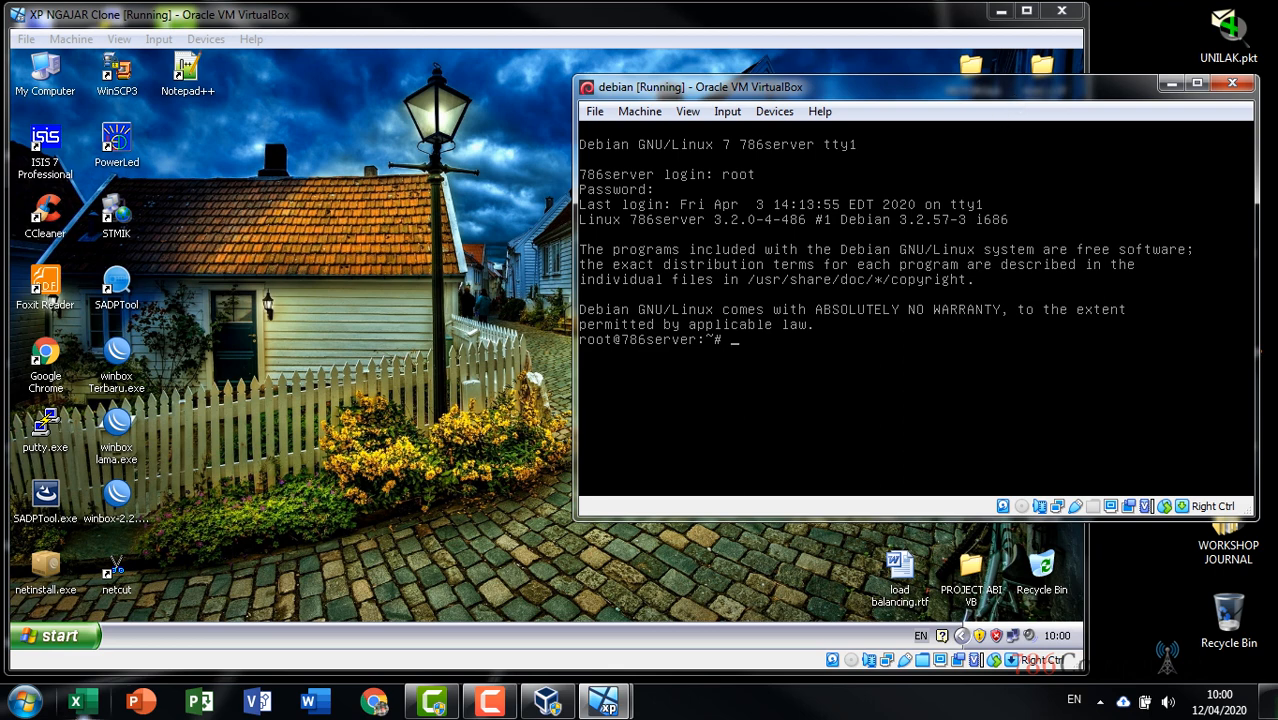
pyautogui.click(24, 700)
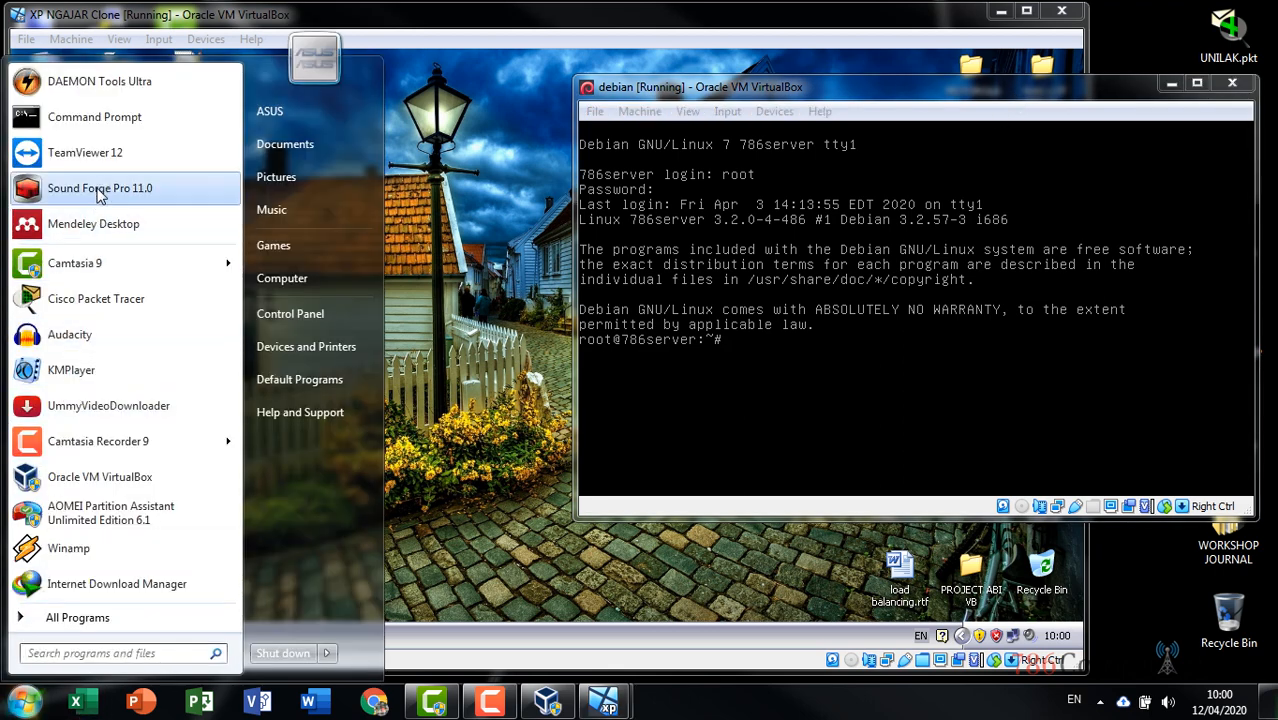
# Launch Microsoft Word and start a new blank document
pyautogui.click(309, 703)
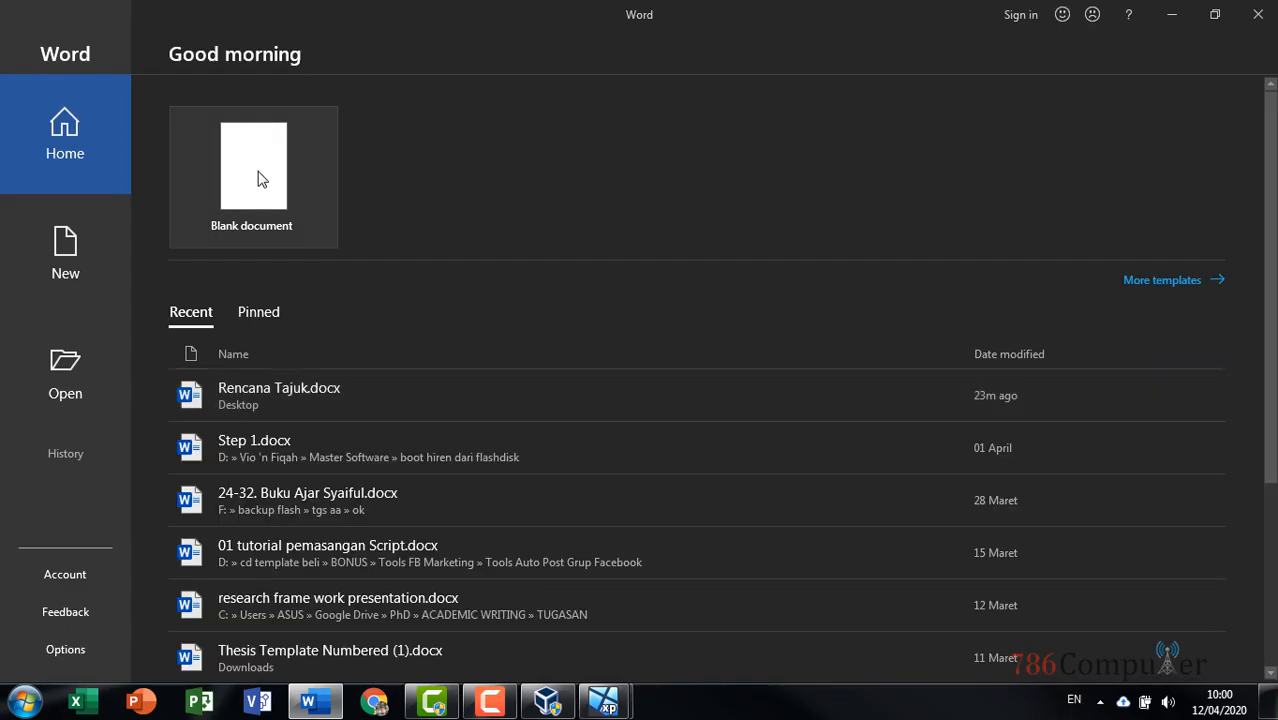
pyautogui.click(260, 177)
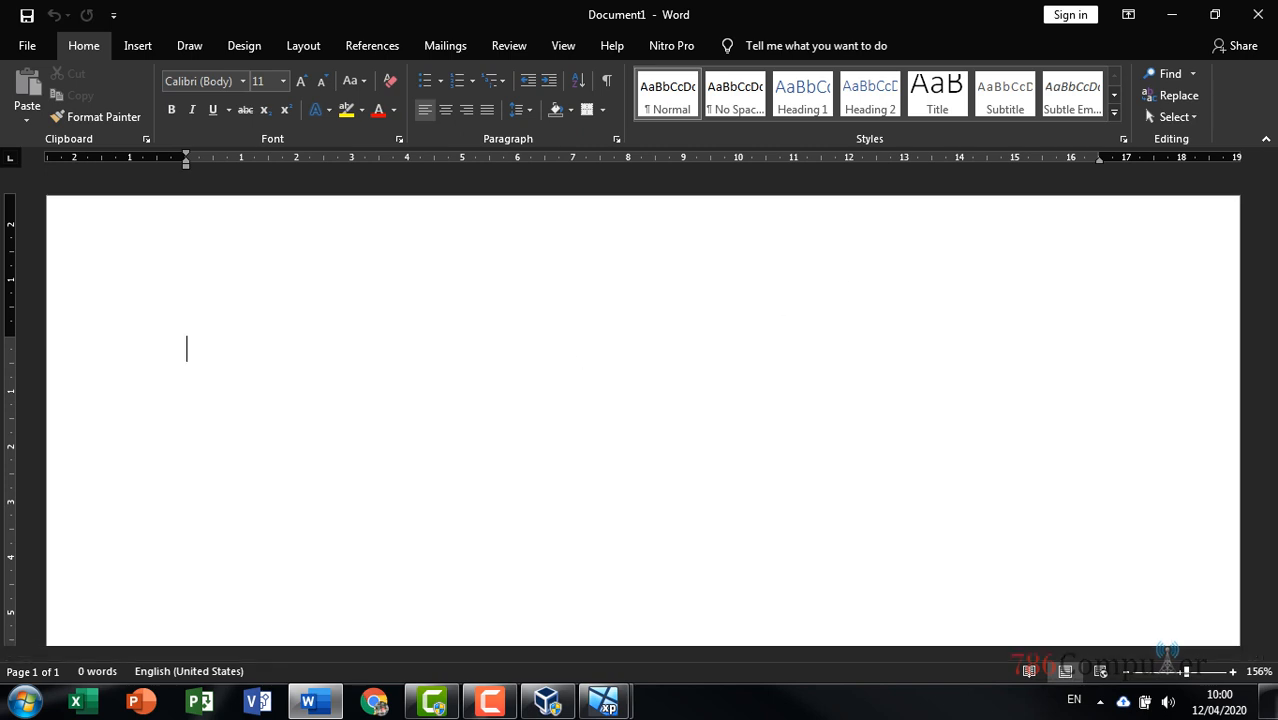
pyautogui.press('F9')
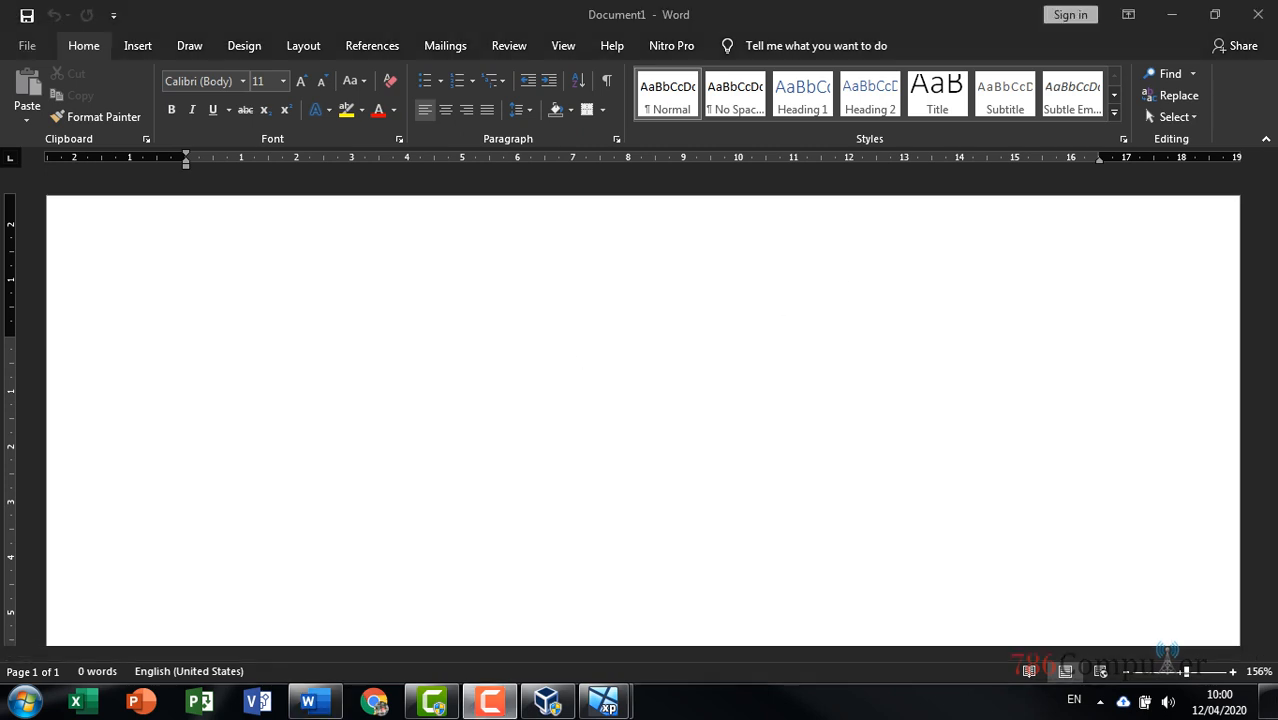
pyautogui.click(715, 345)
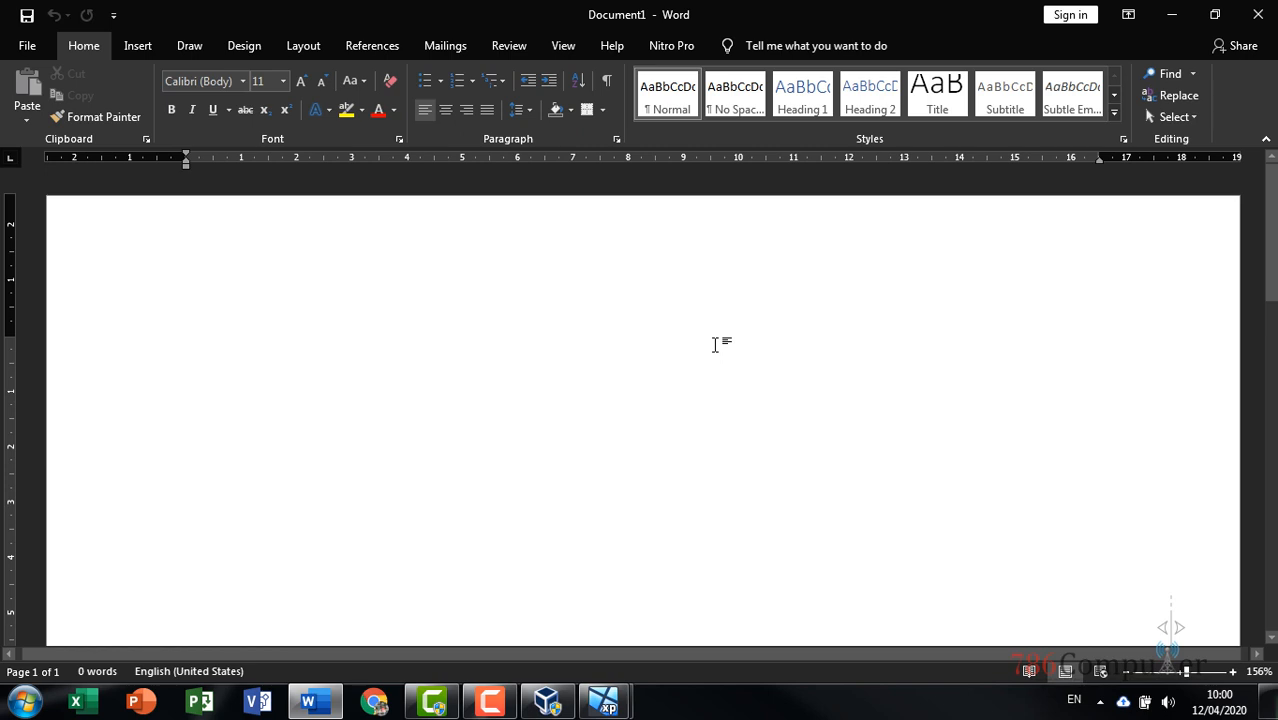
# Type the heading 'EVERITHING IS A FILE'
pyautogui.write('FILE')
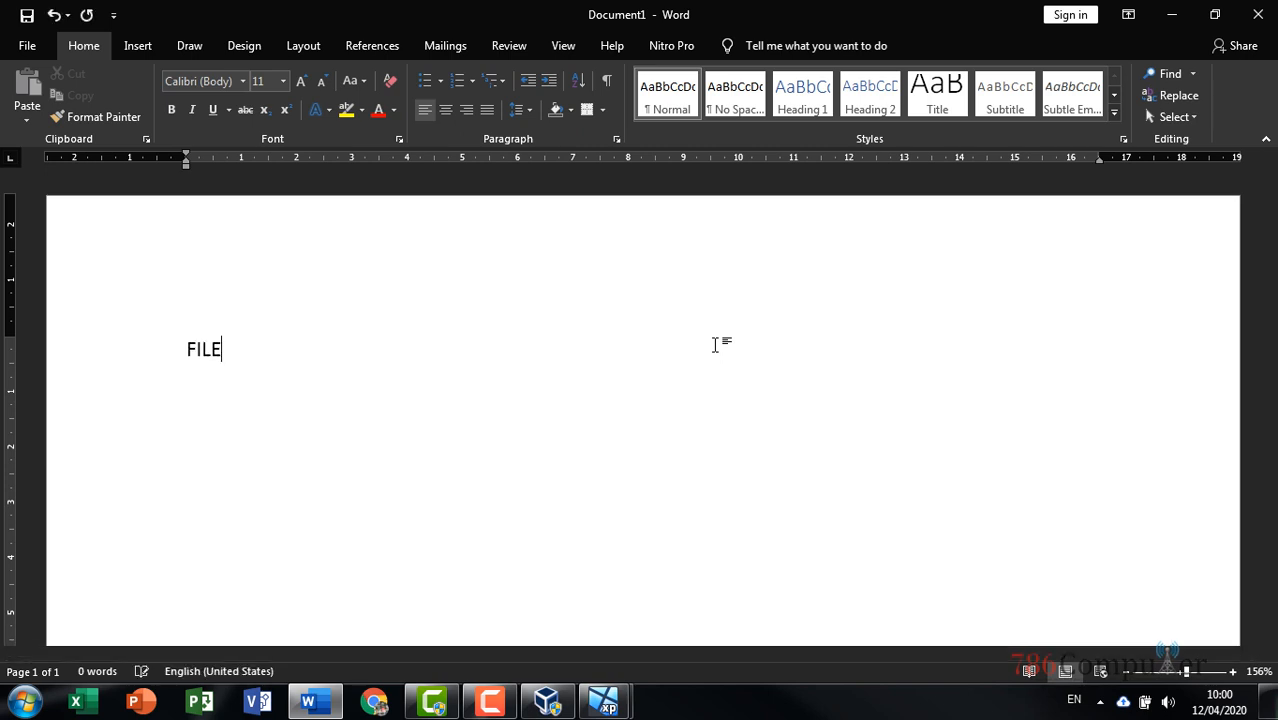
pyautogui.press('BackSpace')
pyautogui.press('BackSpace')
pyautogui.press('BackSpace')
pyautogui.press('BackSpace')
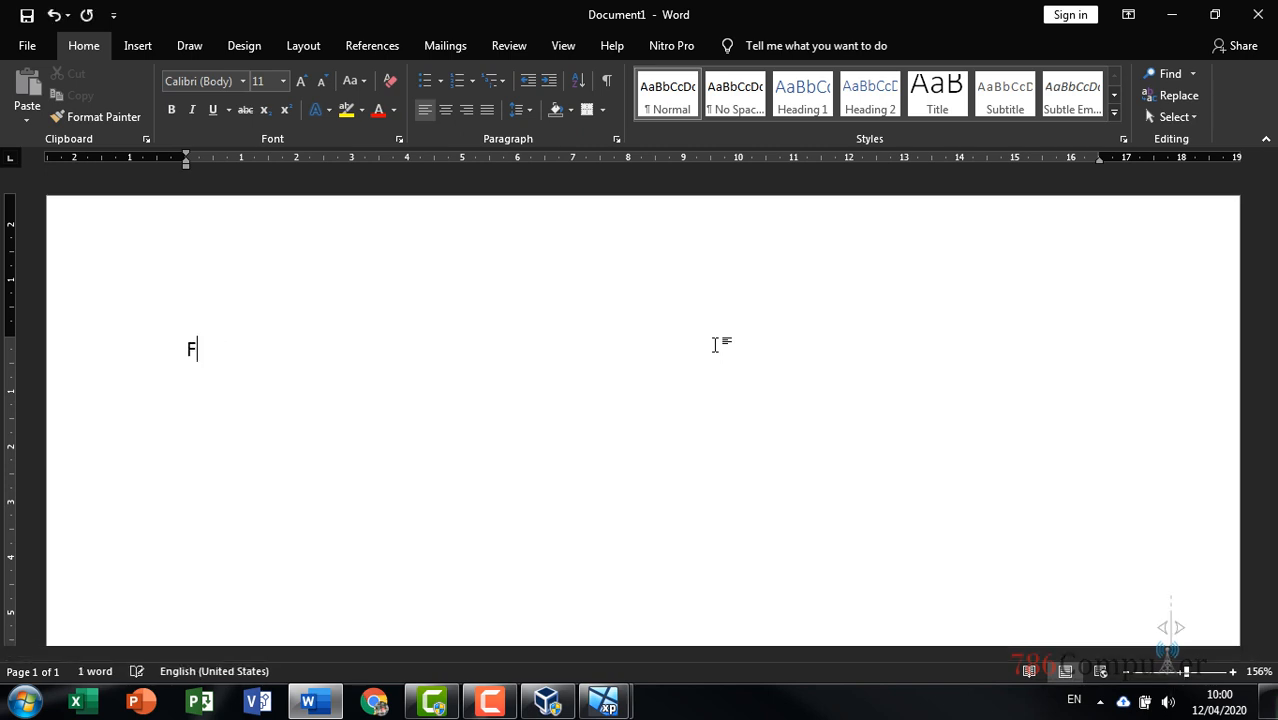
pyautogui.write('EVERITHN')
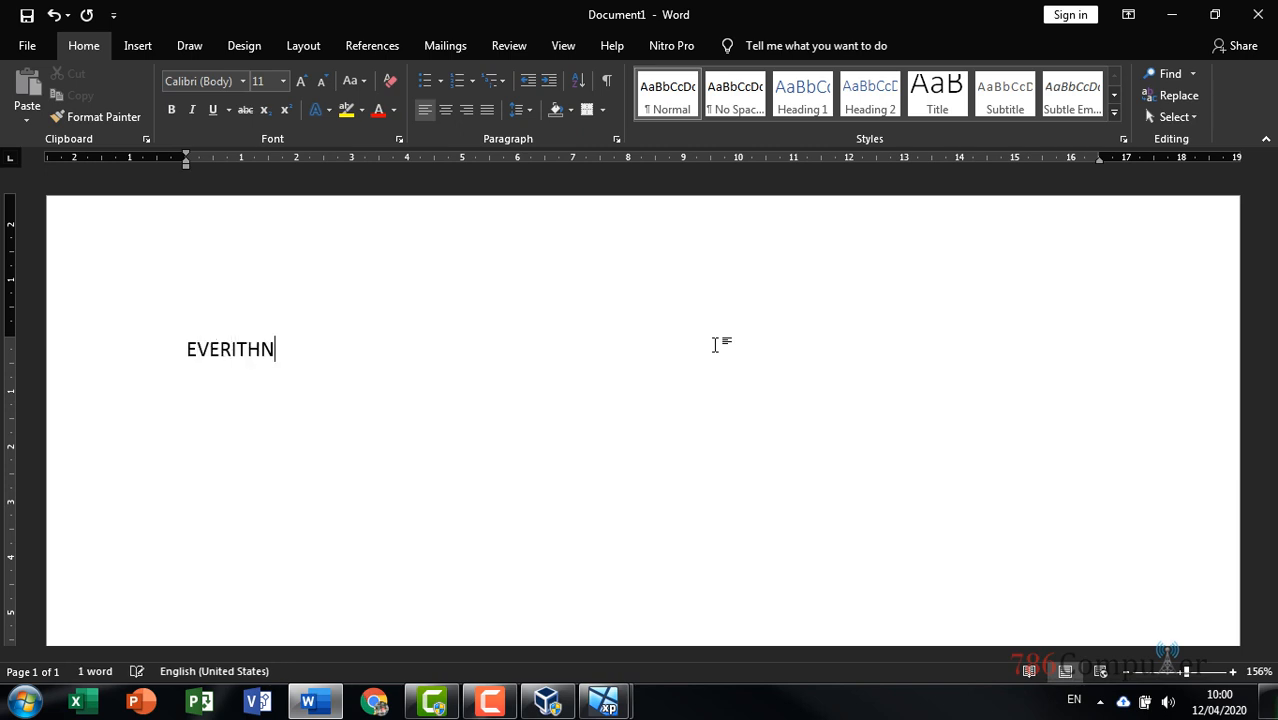
pyautogui.press('BackSpace')
pyautogui.write('ING IS A FILE')
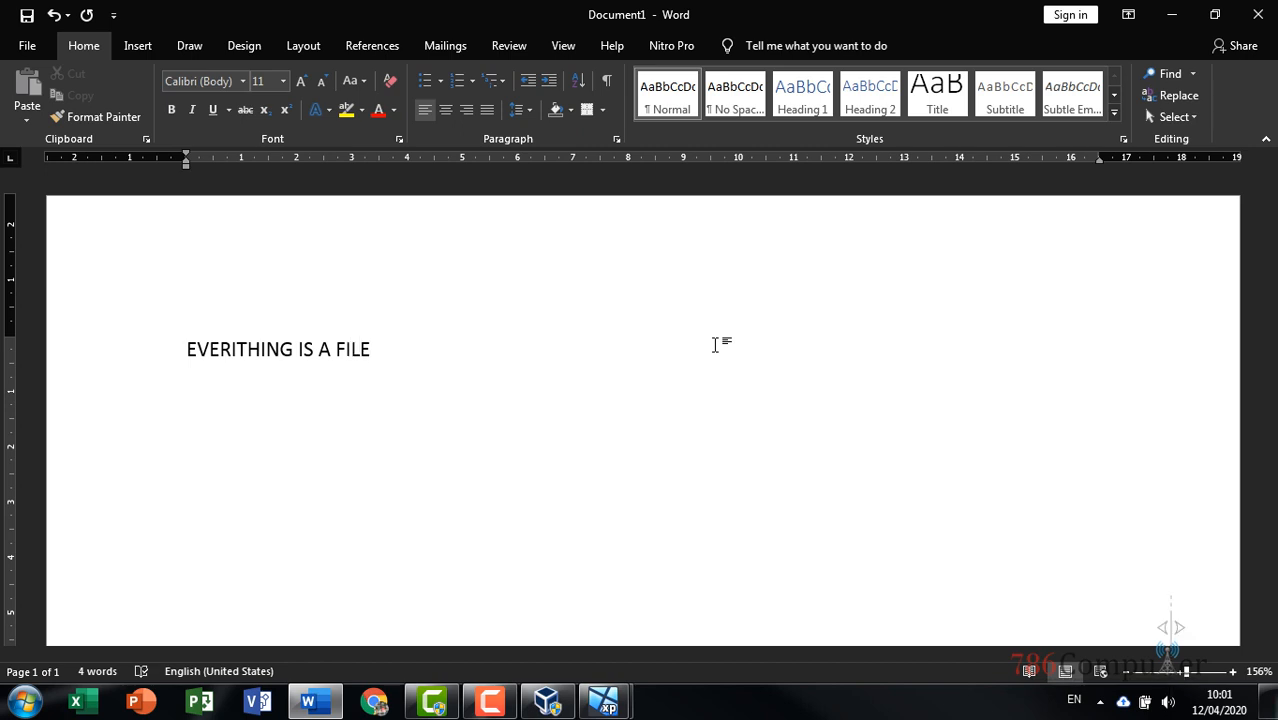
# Add the lines editor, path and file beneath the heading
pyautogui.press('Return')
pyautogui.press('Return')
pyautogui.press('BackSpace')
pyautogui.write('editor')
pyautogui.press('Return')
pyautogui.write('path')
pyautogui.press('Return')
pyautogui.write('file')
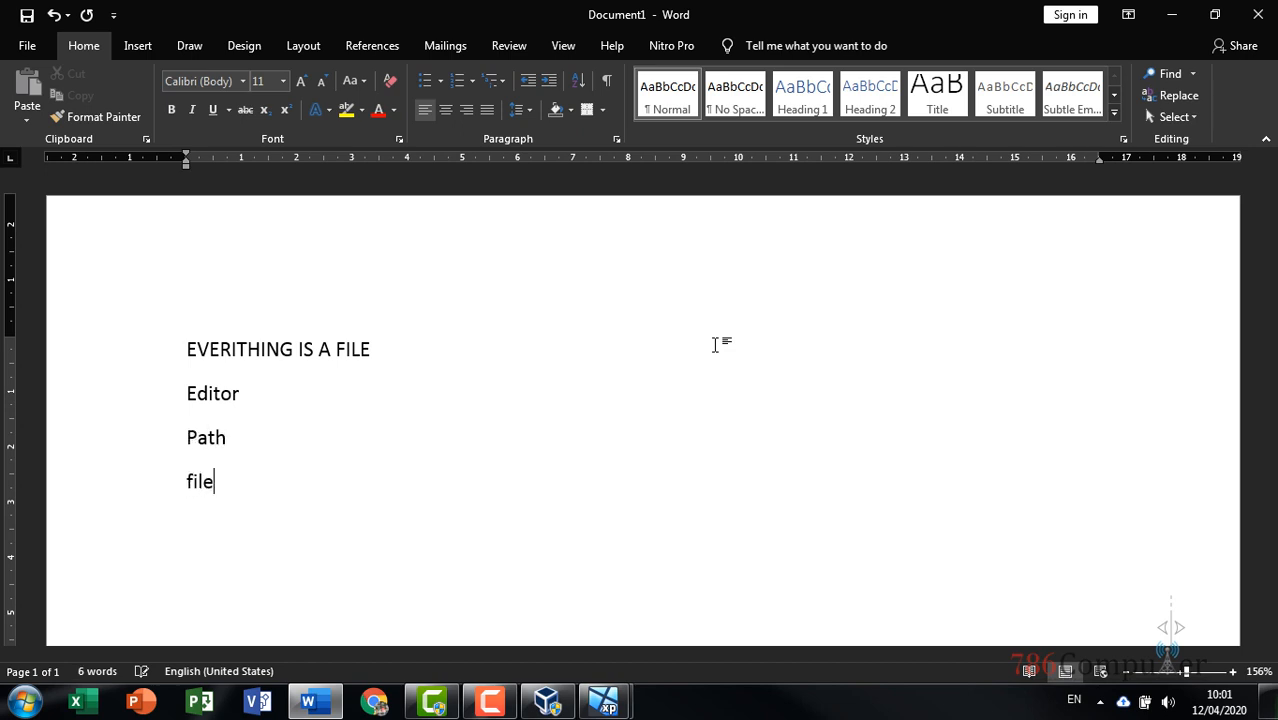
pyautogui.press('Return')
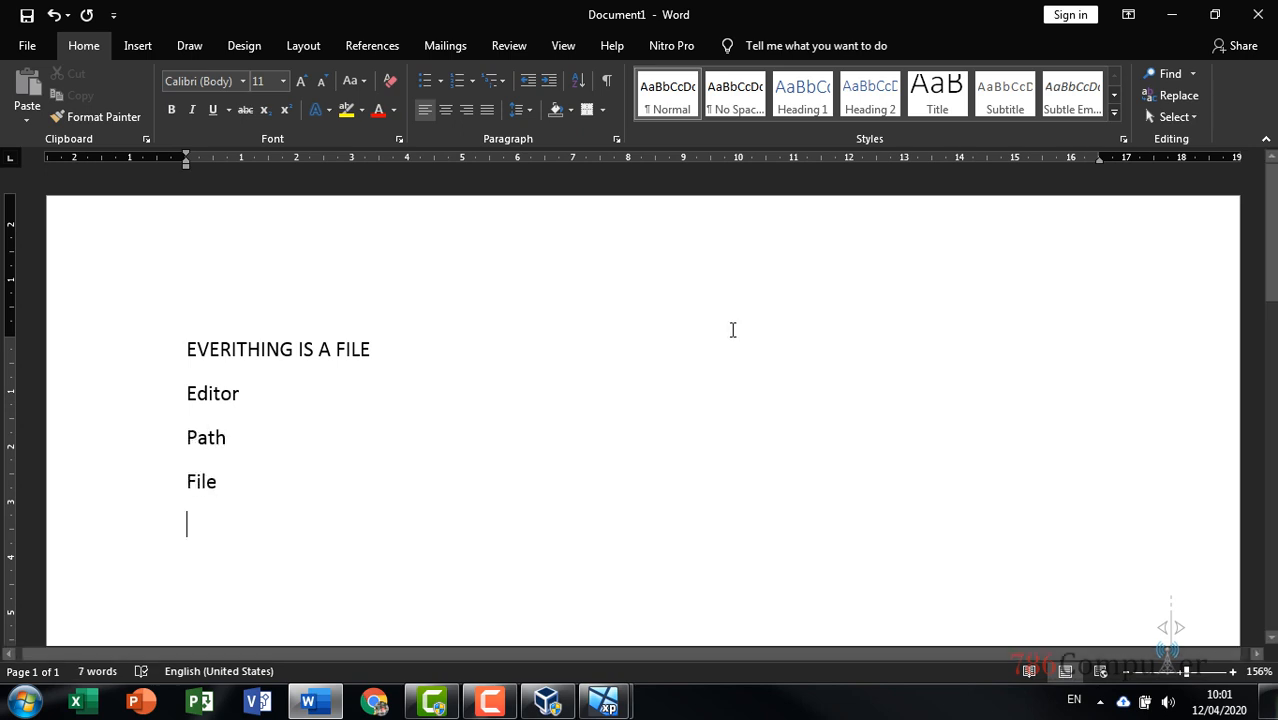
pyautogui.click(292, 393)
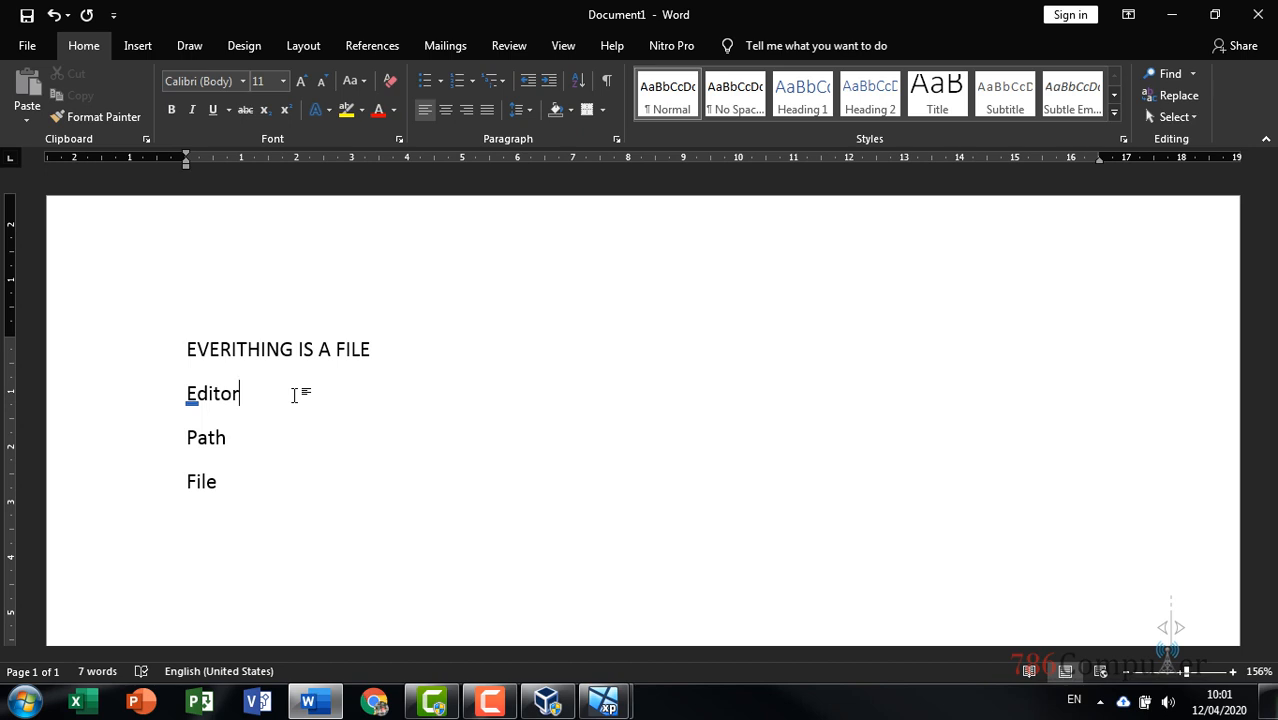
# Add an empty line after File at the end of the four-line note
pyautogui.click(286, 440)
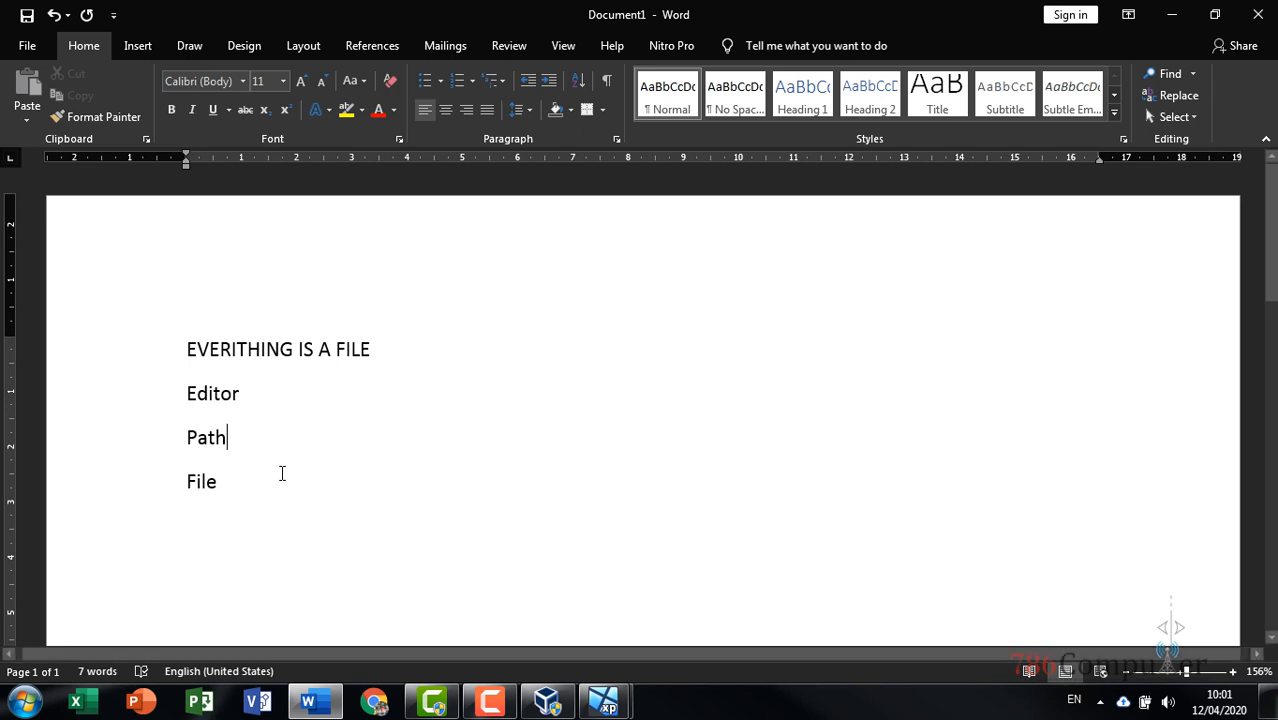
pyautogui.click(281, 478)
pyautogui.moveTo(188, 349); pyautogui.dragTo(388, 486)
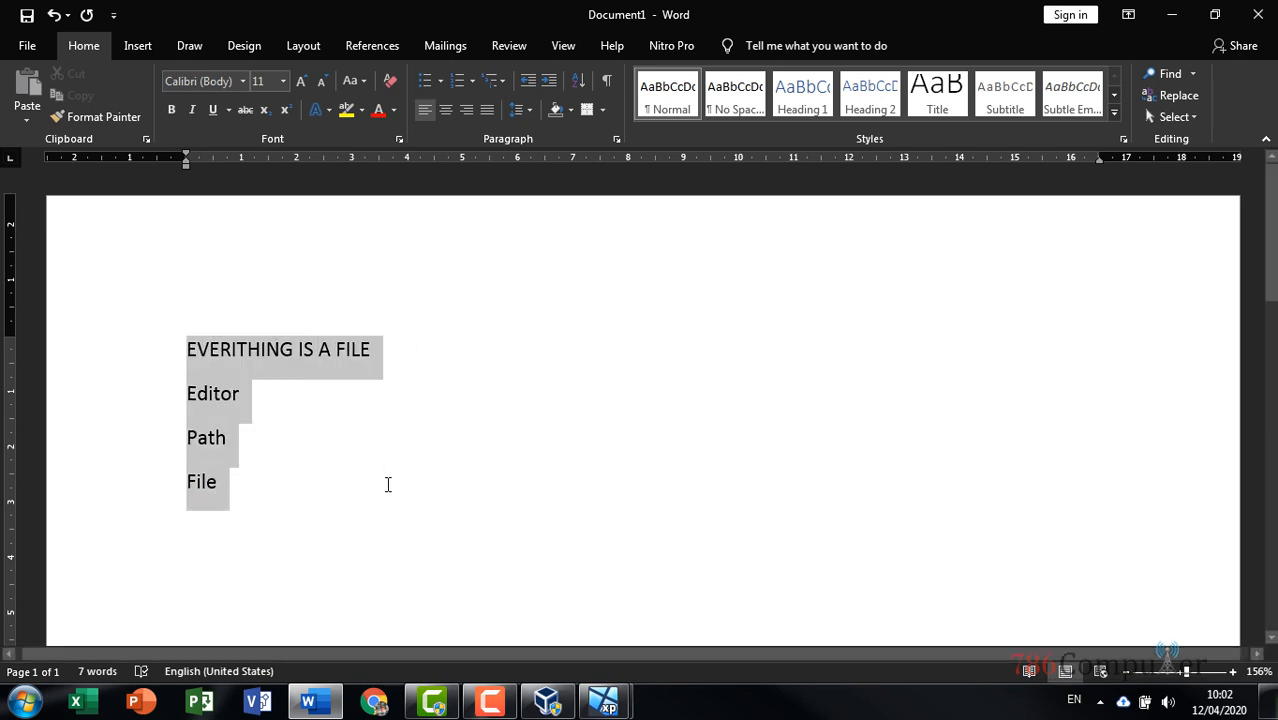
pyautogui.click(390, 490)
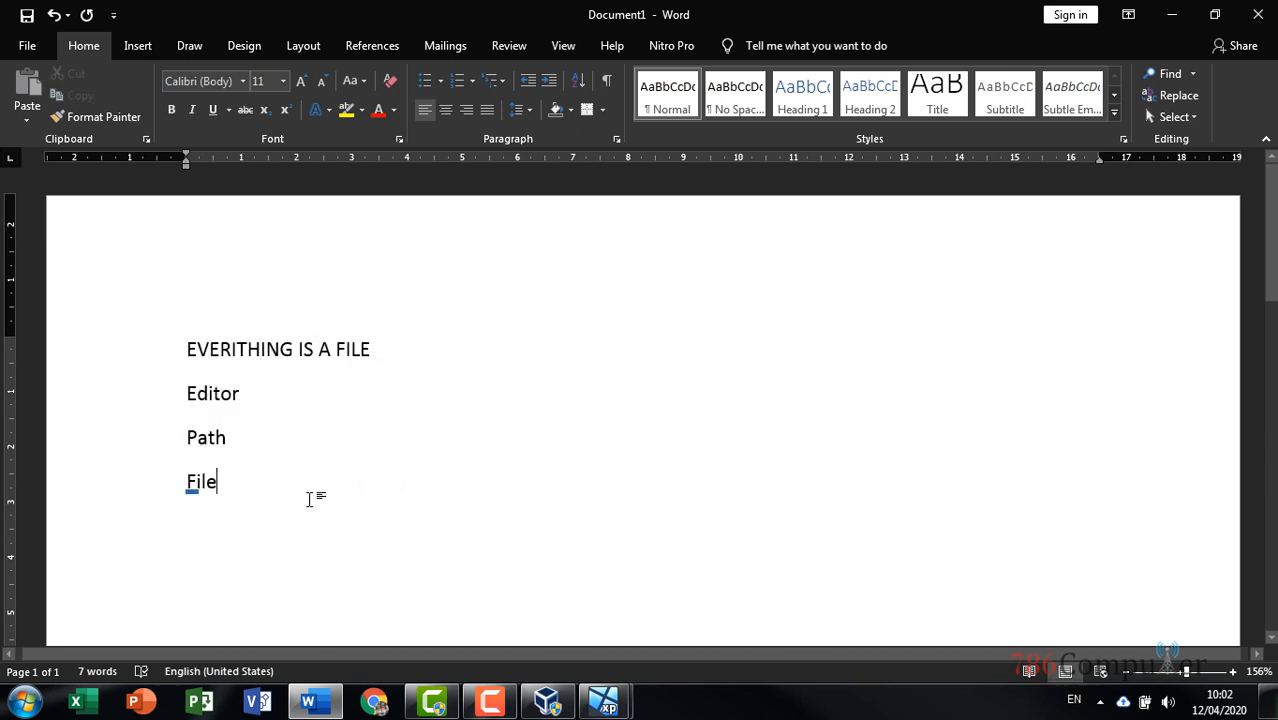
pyautogui.press('Return')
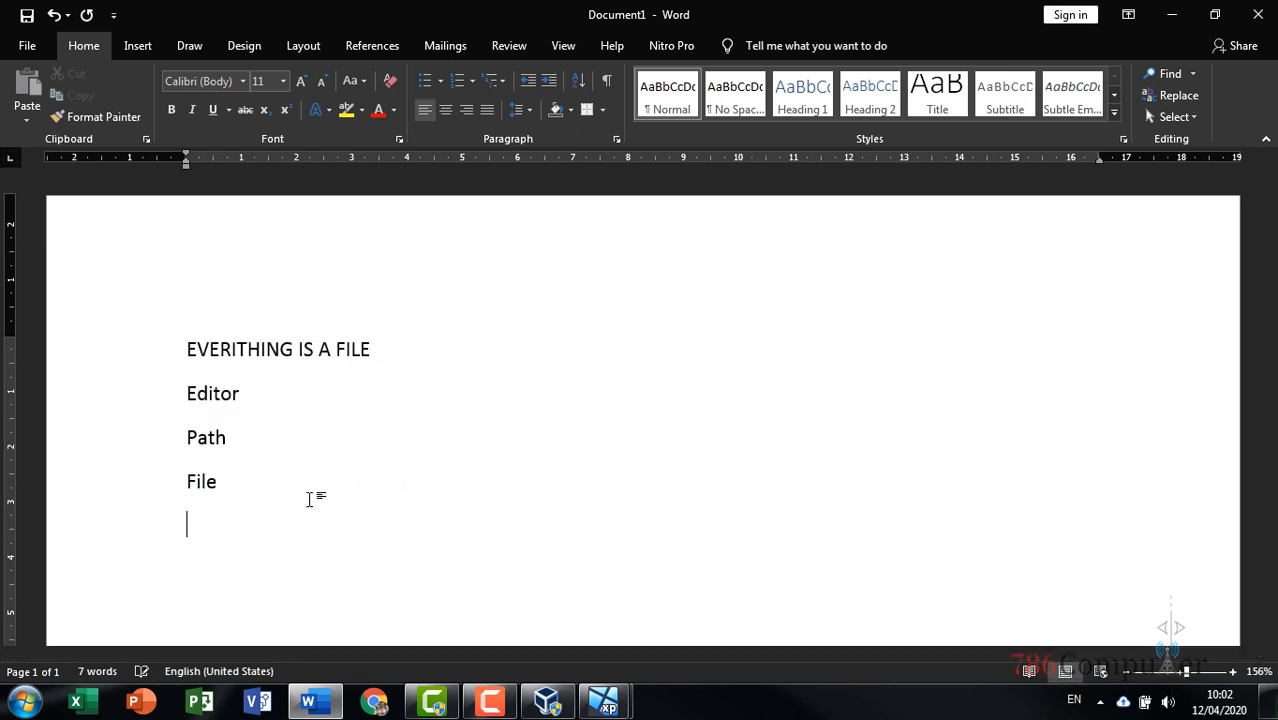
# Type 'nano /etc/network/interfaces enter' on the new line, keeping nano lowercase
pyautogui.scroll(-3, 678, 476)
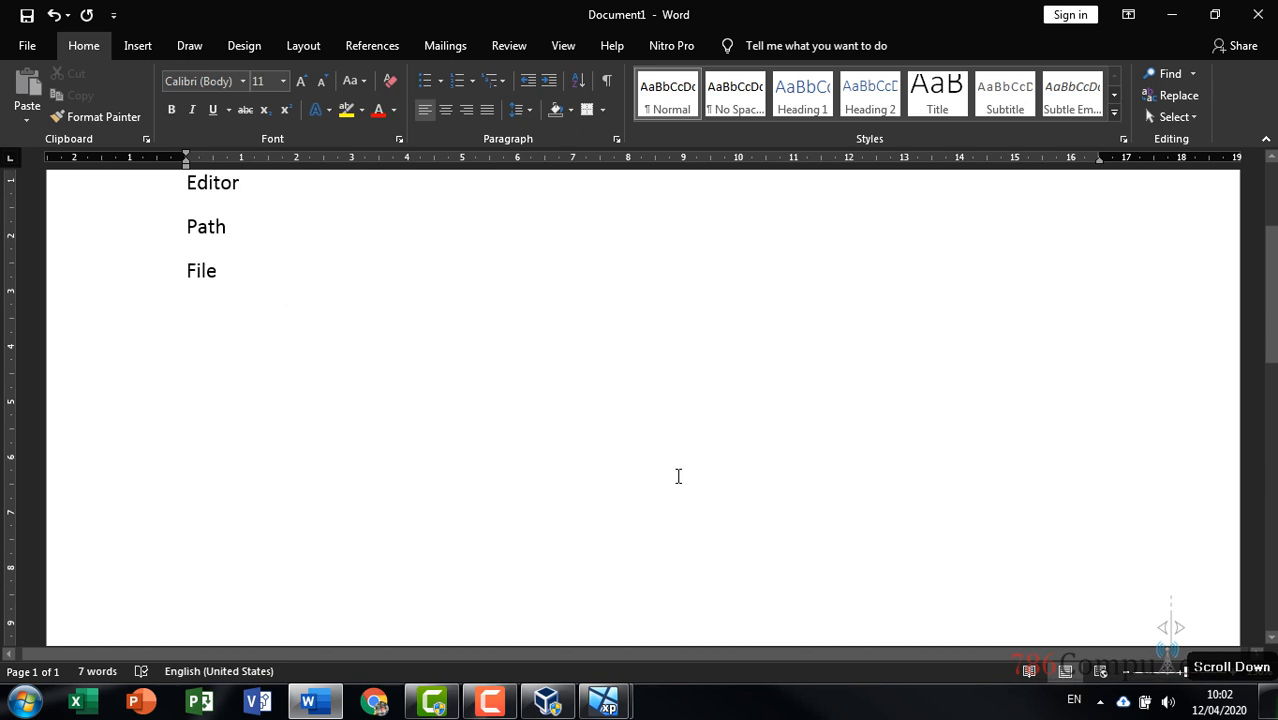
pyautogui.scroll(1, 678, 476)
pyautogui.scroll(1, 678, 465)
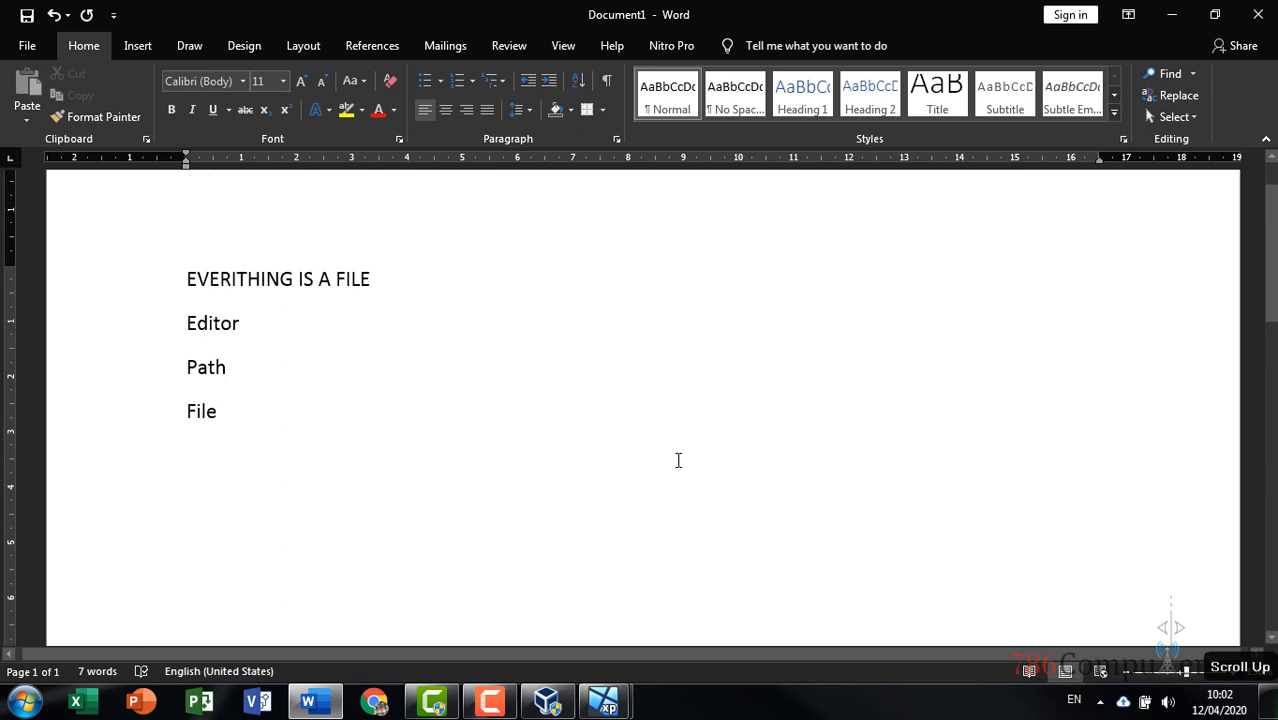
pyautogui.write('n')
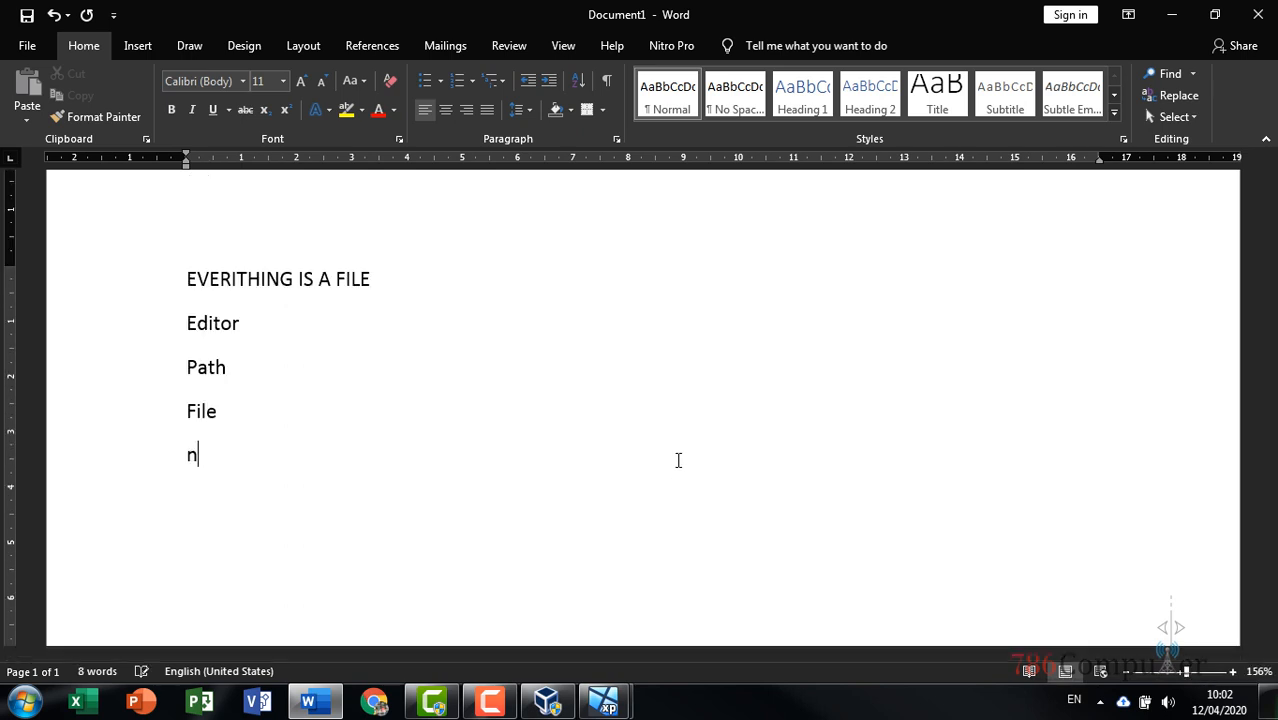
pyautogui.write('ano')
pyautogui.press('Left')
pyautogui.press('Left')
pyautogui.press('Left')
pyautogui.press('Left')
pyautogui.press('BackSpace')
pyautogui.write('n')
pyautogui.press('Right')
pyautogui.press('Right')
pyautogui.press('Right')
pyautogui.press('Right')
pyautogui.write('/etc/')
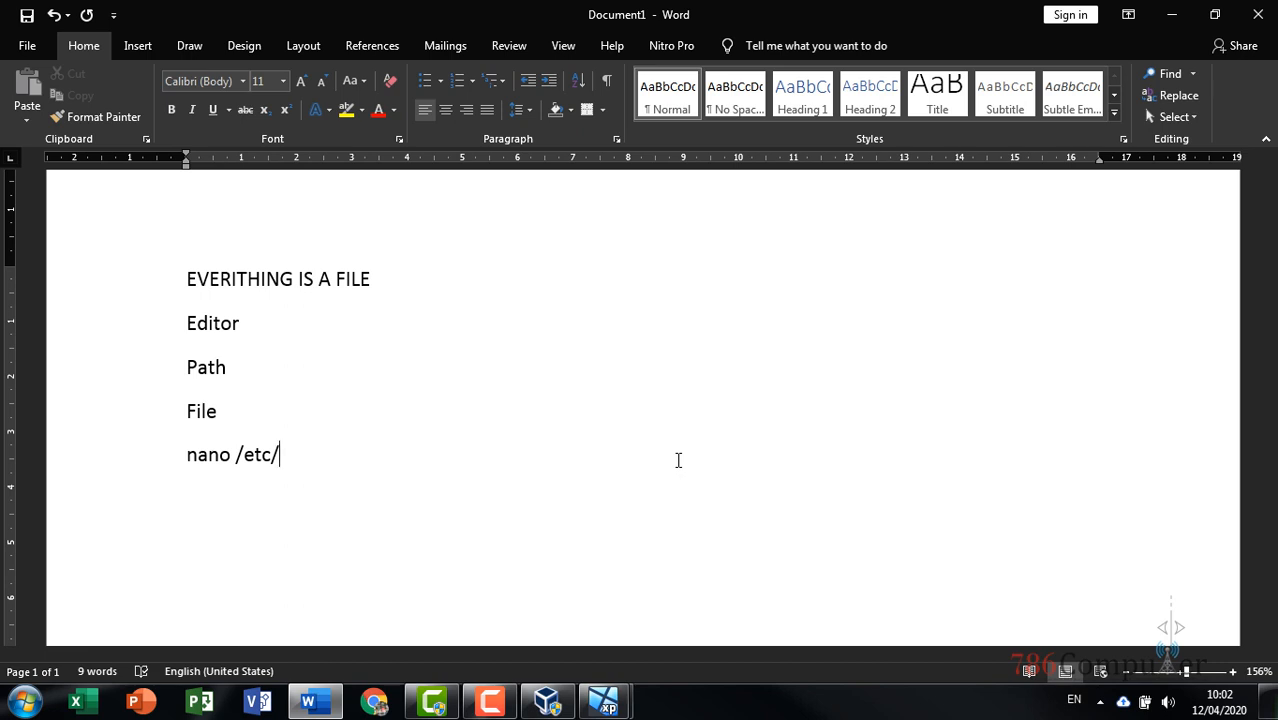
pyautogui.write('networking')
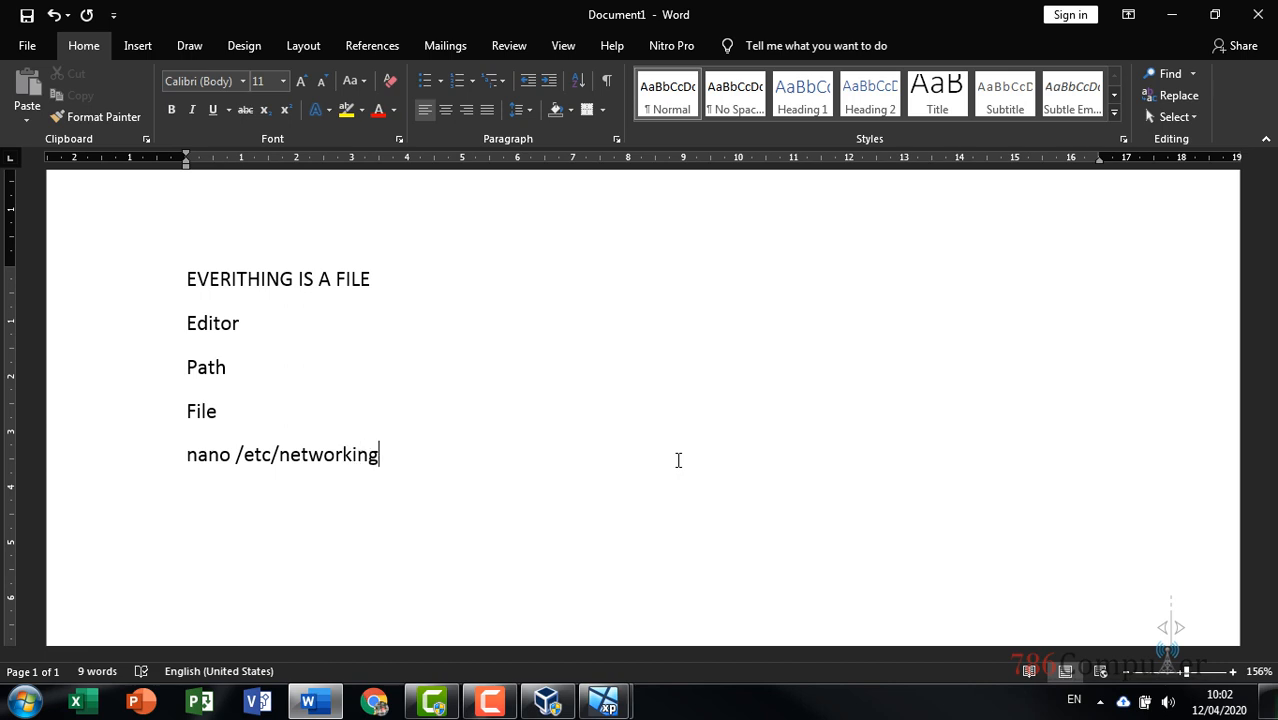
pyautogui.press('BackSpace')
pyautogui.press('BackSpace')
pyautogui.press('BackSpace')
pyautogui.write('/interfaces')
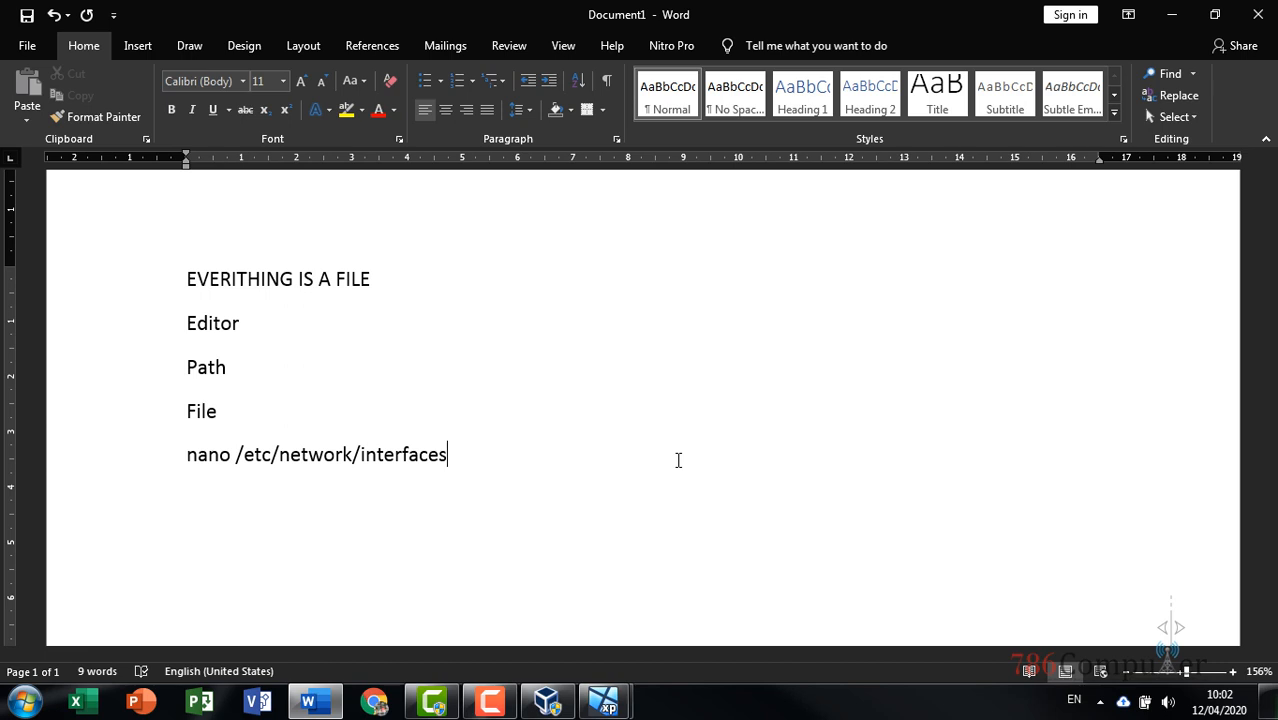
pyautogui.write('enter')
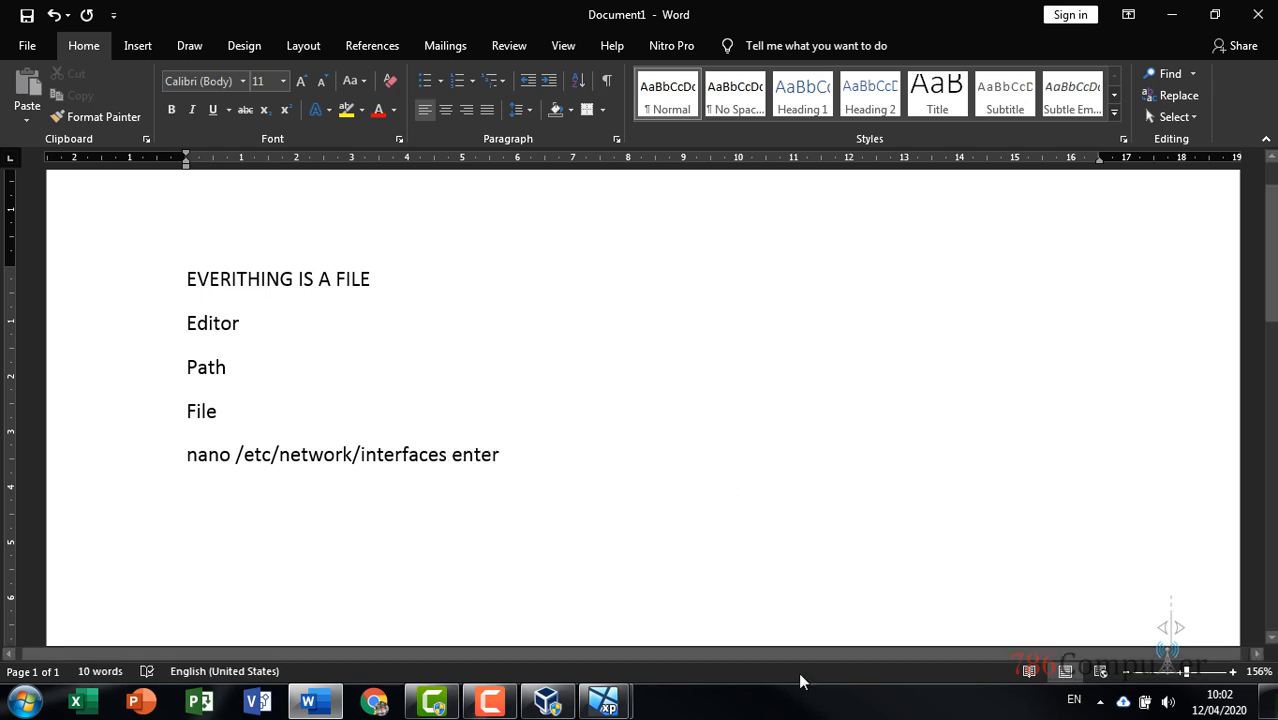
# Bring the Debian VM forward and type the nano command, then erase it
pyautogui.click(620, 685)
pyautogui.click(707, 600)
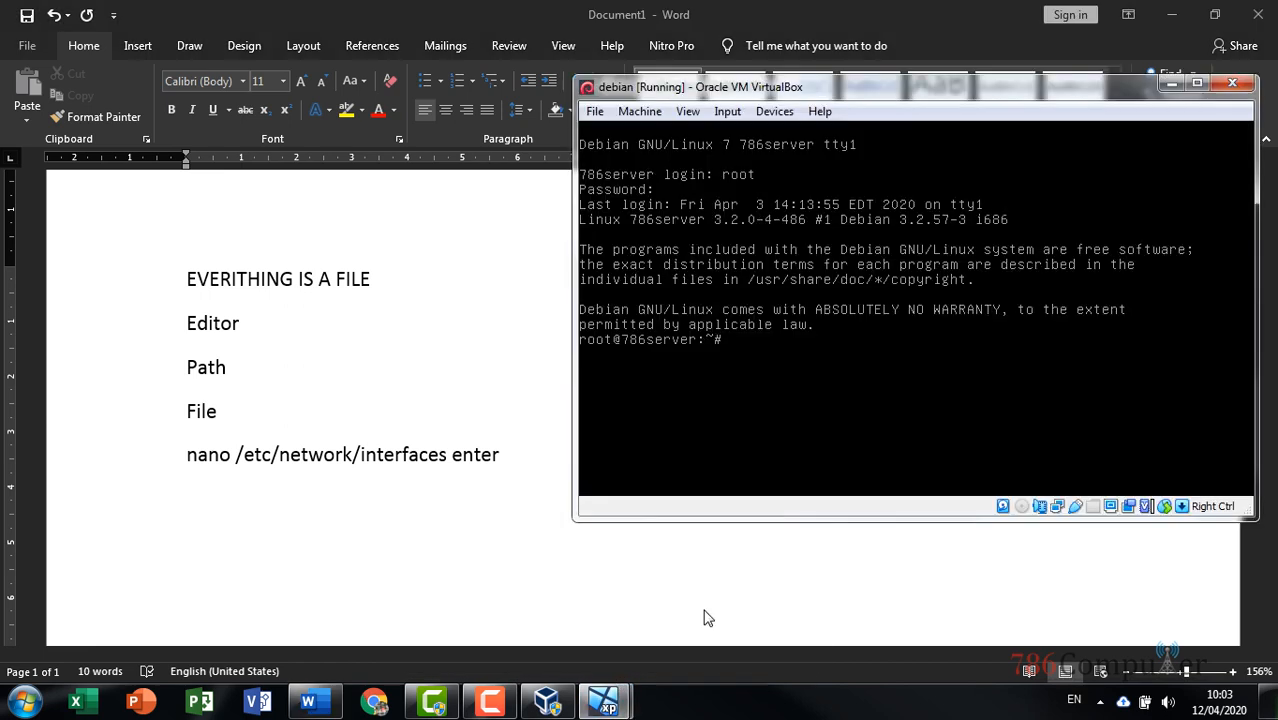
pyautogui.write('nano /etc/network')
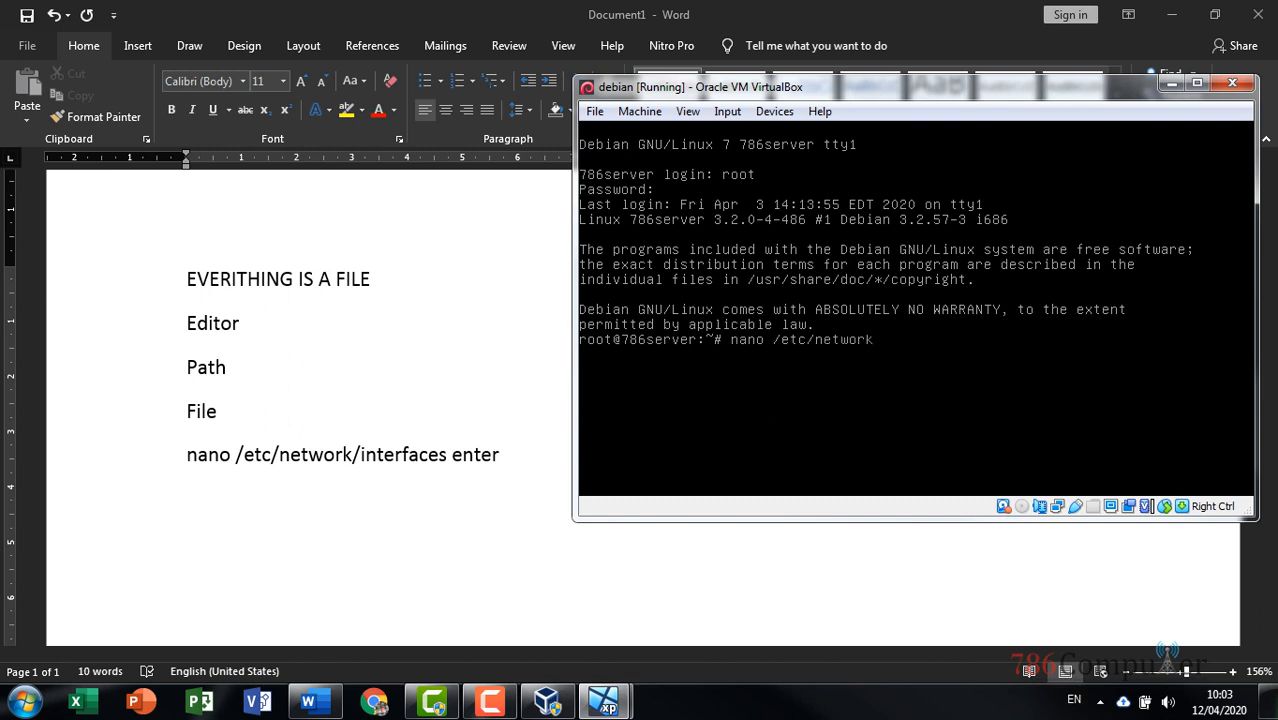
pyautogui.write('/interfaces')
pyautogui.press('BackSpace')
pyautogui.press('BackSpace')
pyautogui.press('BackSpace')
pyautogui.press('BackSpace')
pyautogui.press('BackSpace')
pyautogui.press('BackSpace')
pyautogui.press('BackSpace')
pyautogui.press('BackSpace')
pyautogui.press('BackSpace')
pyautogui.press('BackSpace')
pyautogui.press('BackSpace')
pyautogui.press('BackSpace')
pyautogui.press('BackSpace')
pyautogui.press('BackSpace')
pyautogui.press('BackSpace')
pyautogui.press('BackSpace')
pyautogui.press('BackSpace')
pyautogui.press('BackSpace')
pyautogui.press('BackSpace')
pyautogui.press('BackSpace')
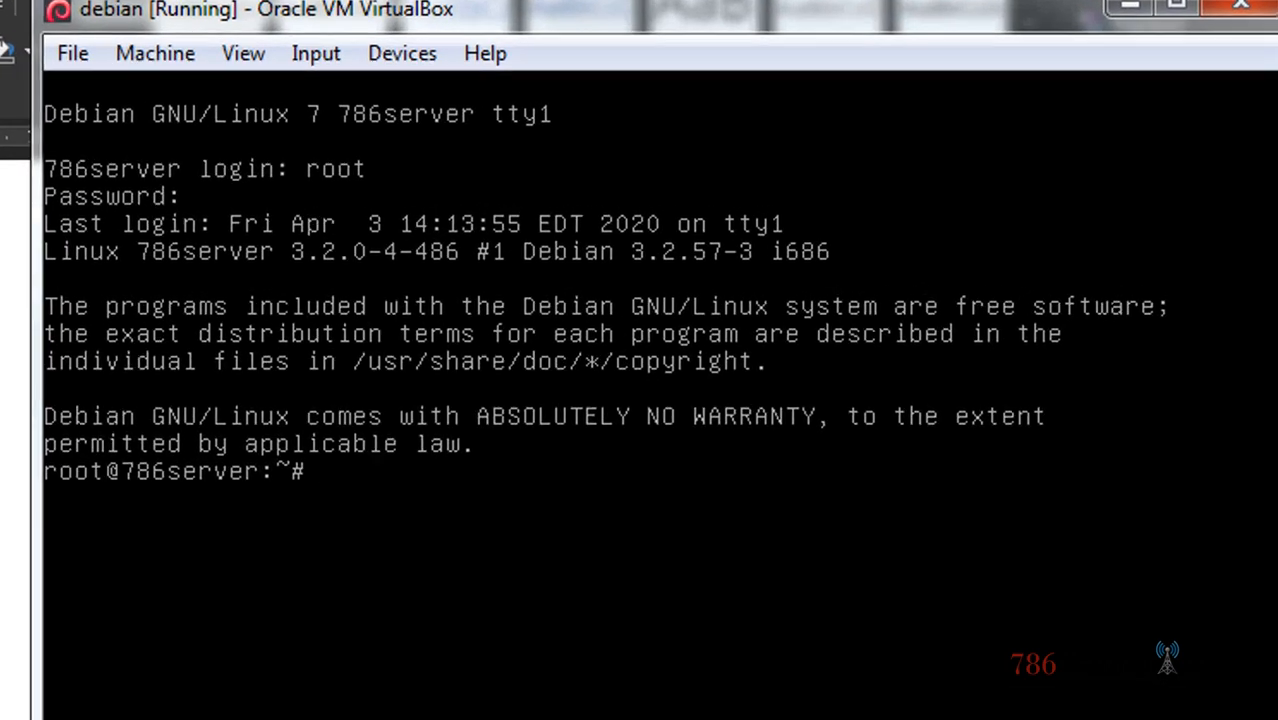
# Enter nano /etc/network/interfaces at the Debian root prompt using Tab completion
pyautogui.write('nano')
pyautogui.write('/etc/')
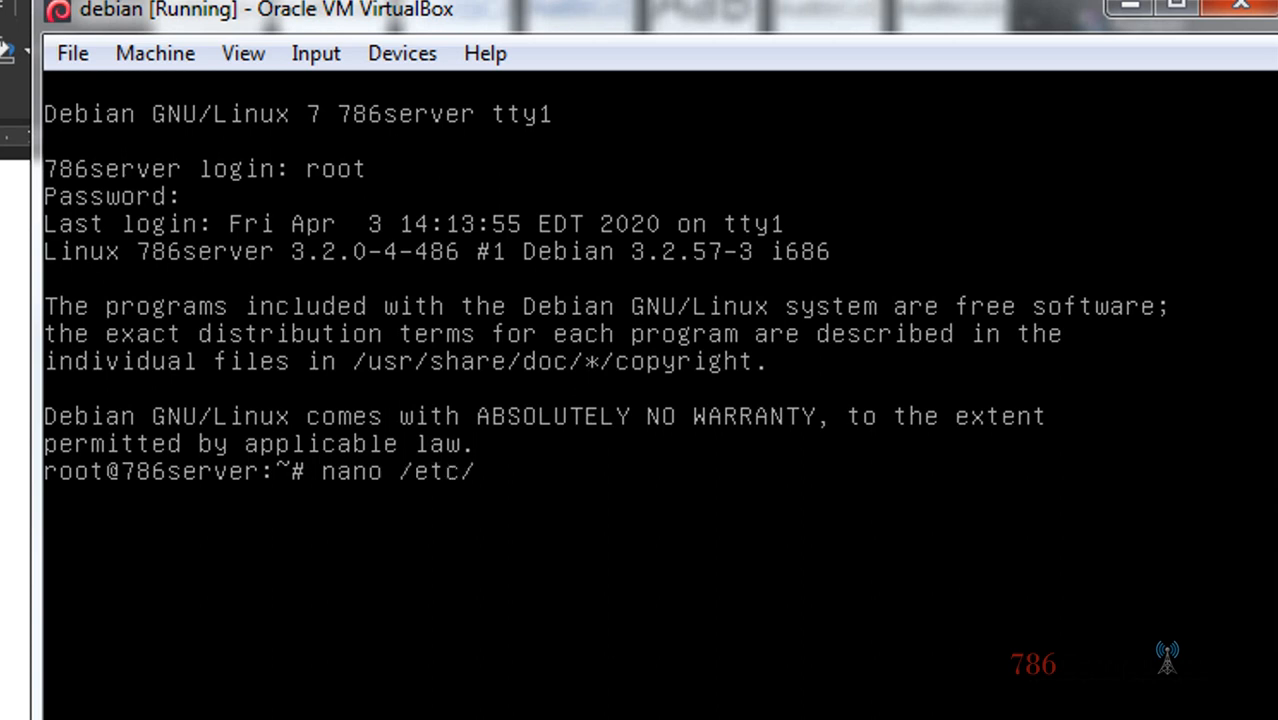
pyautogui.write('net')
pyautogui.press('Tab')
pyautogui.press('Tab')
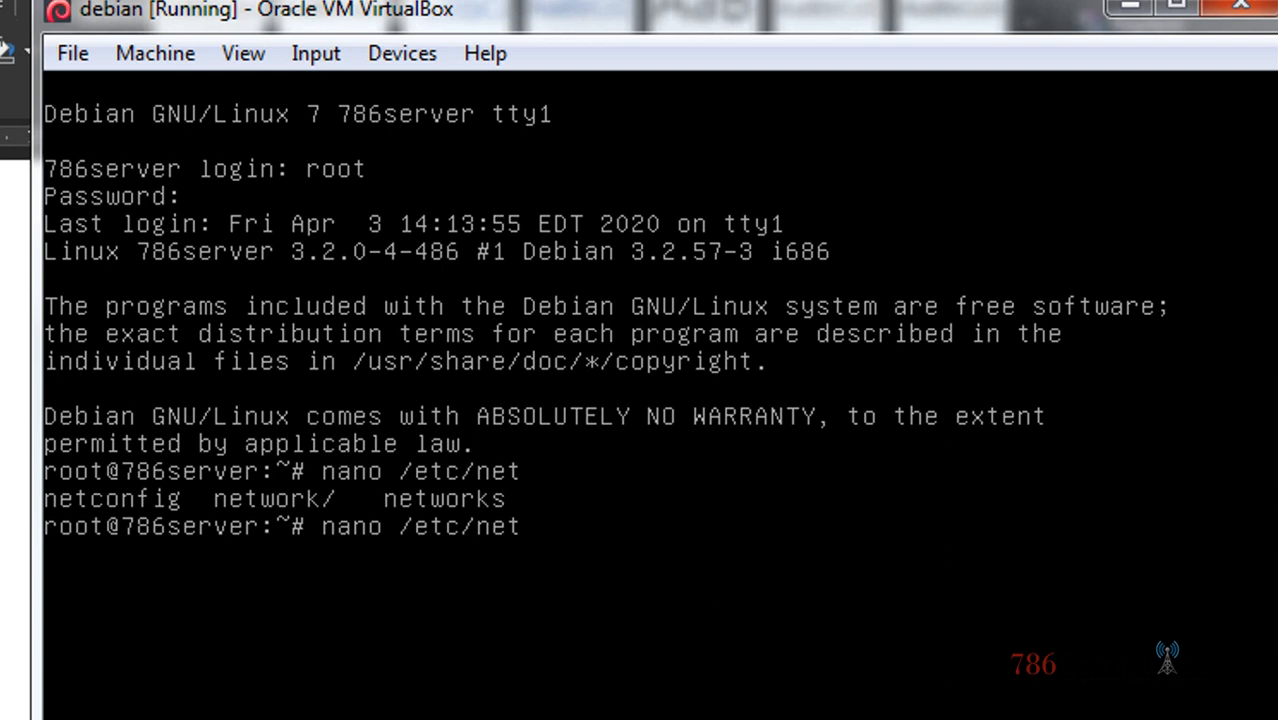
pyautogui.write('w')
pyautogui.press('Tab')
pyautogui.write('/int')
pyautogui.press('Tab')
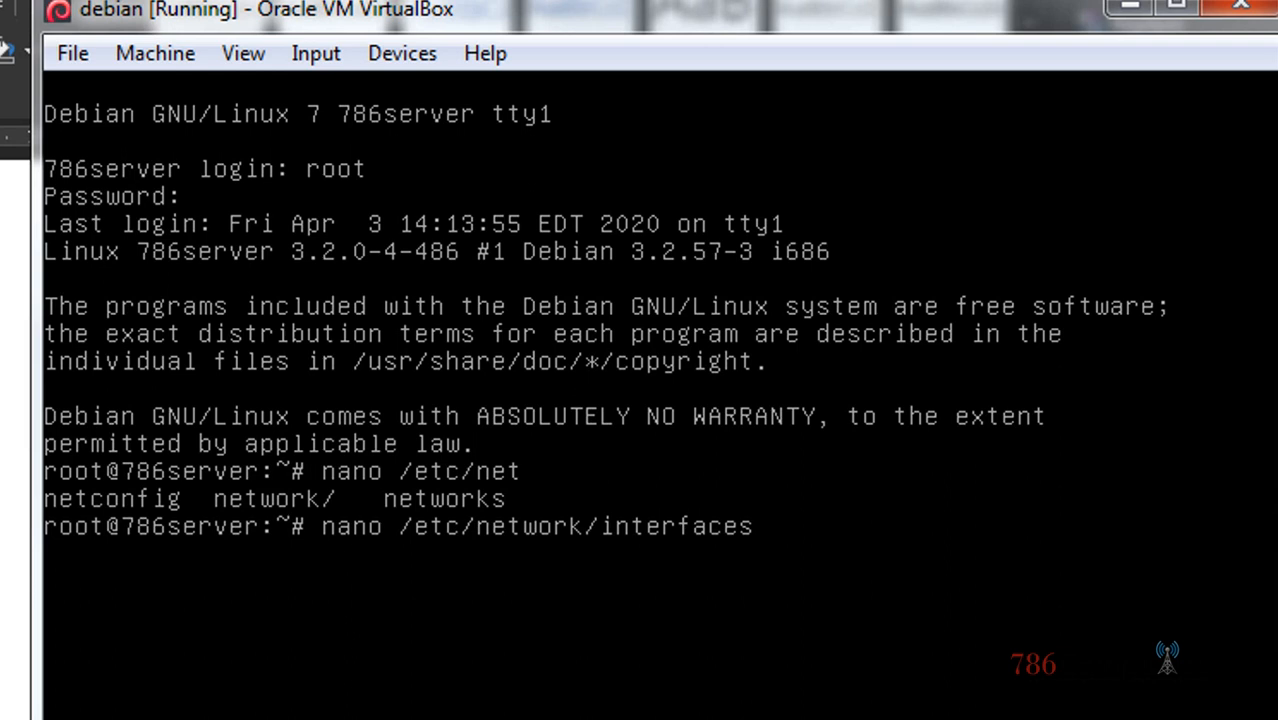
pyautogui.press('Return')
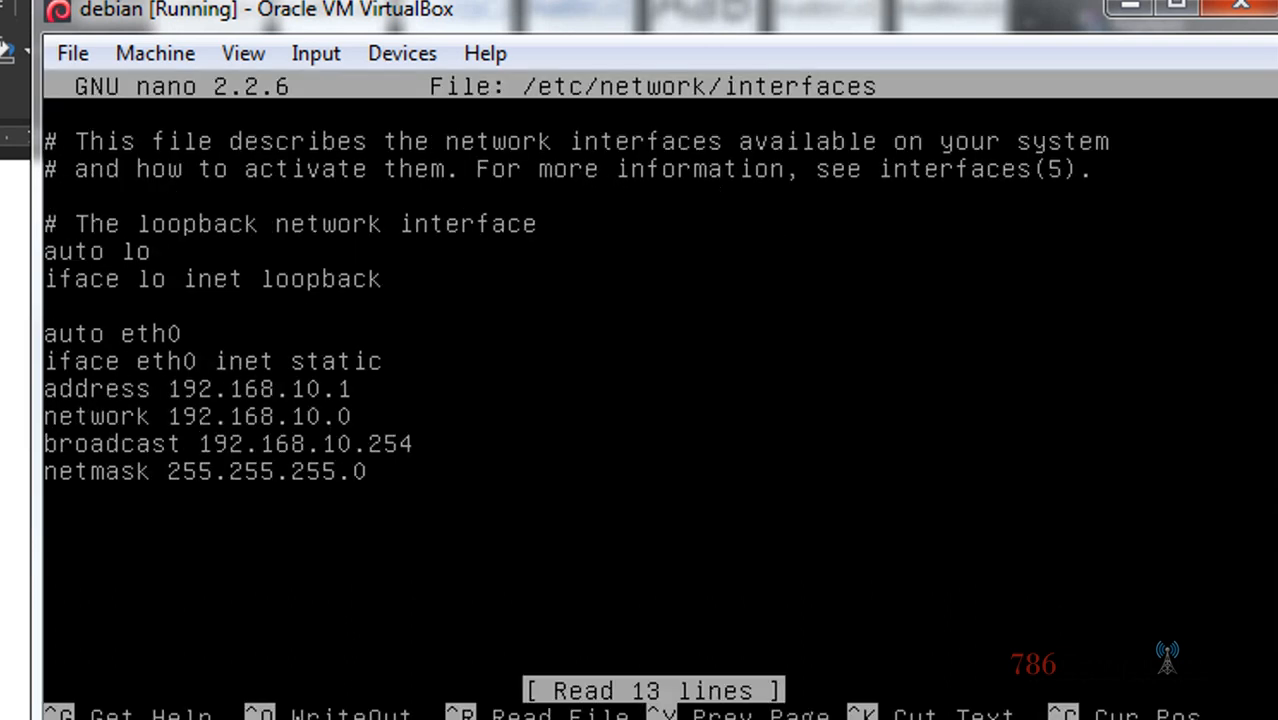
pyautogui.press('Down')
pyautogui.press('Up')
pyautogui.press('Up')
pyautogui.press('Up')
pyautogui.press('Up')
pyautogui.press('Up')
pyautogui.press('Up')
pyautogui.press('Up')
pyautogui.press('Up')
pyautogui.press('Down')
pyautogui.press('Down')
pyautogui.press('Down')
pyautogui.press('Down')
pyautogui.press('Down')
pyautogui.press('Down')
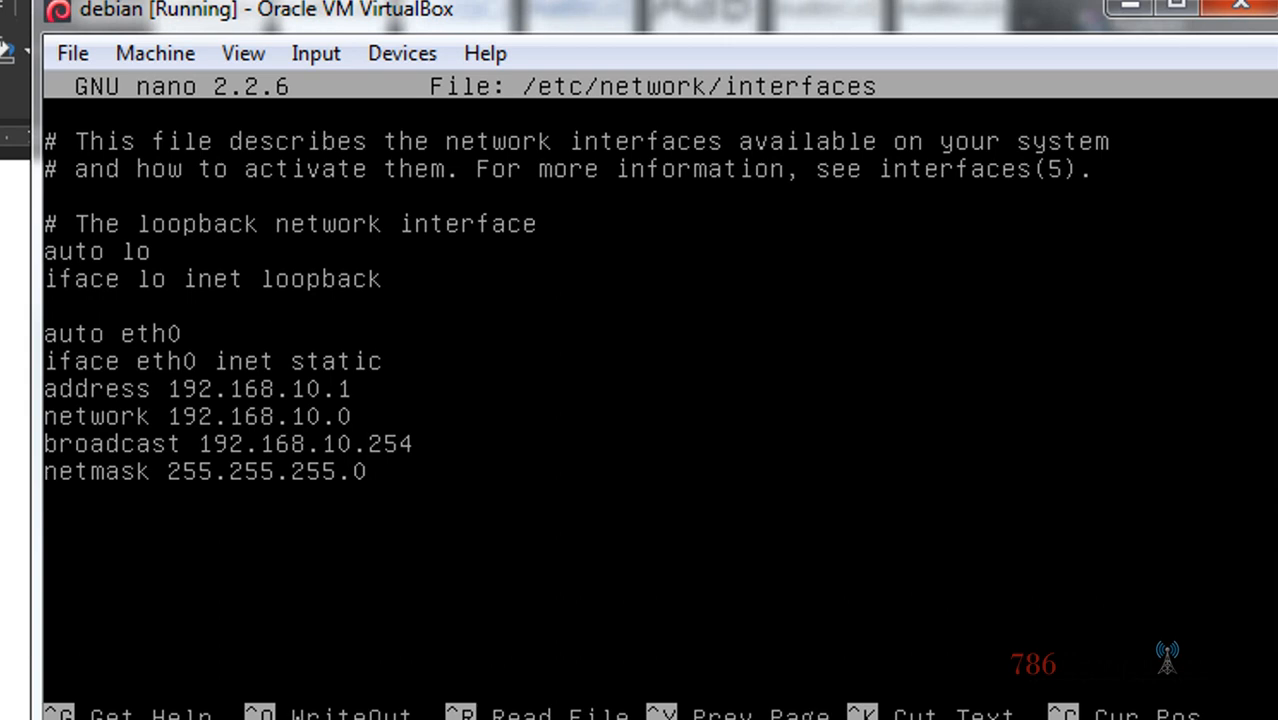
pyautogui.press('Up')
pyautogui.press('Up')
pyautogui.press('Up')
pyautogui.press('Up')
pyautogui.press('Up')
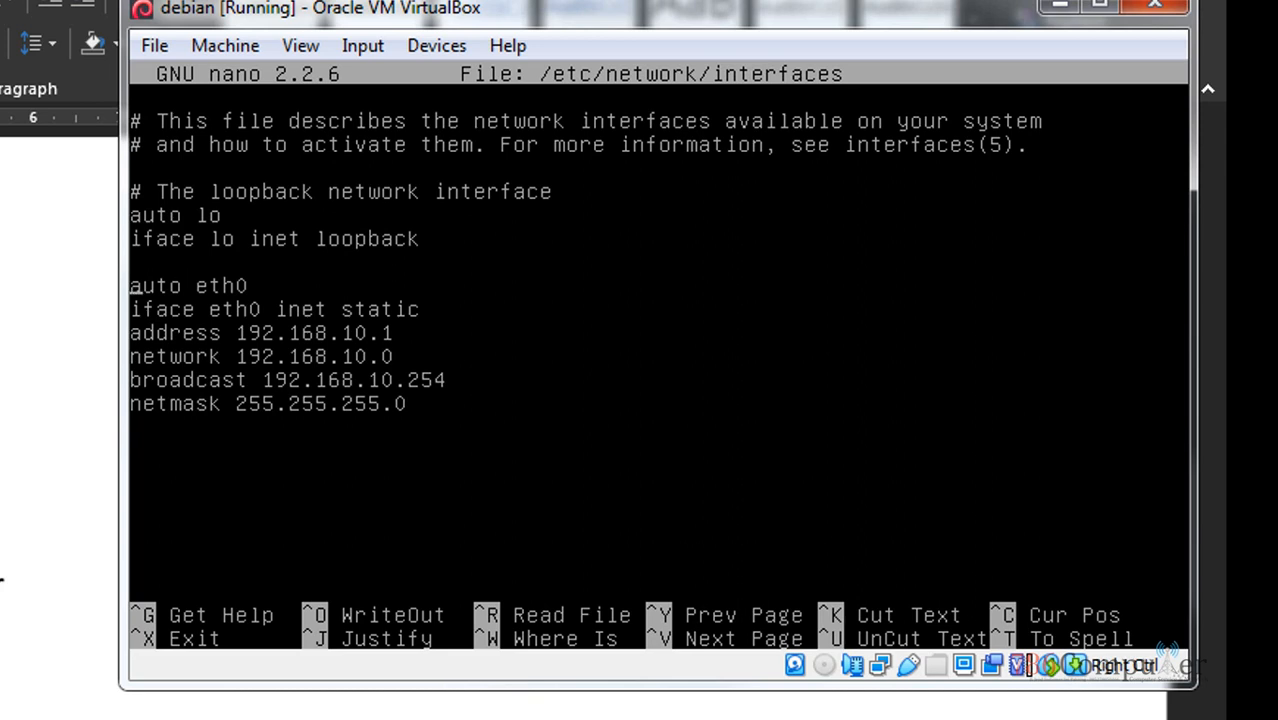
pyautogui.press('Right')
pyautogui.press('Right')
pyautogui.press('Right')
pyautogui.press('Right')
pyautogui.press('Right')
pyautogui.press('Right')
pyautogui.press('Right')
pyautogui.press('Right')
pyautogui.press('Right')
pyautogui.press('Left')
pyautogui.press('Left')
pyautogui.press('Left')
pyautogui.press('Left')
pyautogui.press('Left')
pyautogui.press('Left')
pyautogui.press('Left')
pyautogui.press('Left')
pyautogui.press('Right')
pyautogui.press('Right')
pyautogui.press('Right')
pyautogui.press('Right')
pyautogui.press('Right')
pyautogui.press('Right')
pyautogui.press('Right')
pyautogui.press('Right')
pyautogui.press('Down')
pyautogui.press('Left')
pyautogui.press('Left')
pyautogui.press('Left')
pyautogui.press('Left')
pyautogui.press('Left')
pyautogui.press('Left')
pyautogui.press('Left')
pyautogui.press('Left')
pyautogui.press('Left')
pyautogui.press('Right')
pyautogui.press('Right')
pyautogui.press('Right')
pyautogui.press('Right')
pyautogui.press('Right')
pyautogui.press('Right')
pyautogui.press('Right')
pyautogui.press('Right')
pyautogui.press('Right')
pyautogui.press('Right')
pyautogui.press('Right')
pyautogui.press('Right')
pyautogui.press('Right')
pyautogui.press('Right')
pyautogui.press('Right')
pyautogui.press('Right')
pyautogui.press('Right')
pyautogui.press('Right')
pyautogui.press('Right')
pyautogui.press('Right')
pyautogui.press('Right')
pyautogui.press('Right')
pyautogui.press('Left')
pyautogui.press('Left')
pyautogui.press('Left')
pyautogui.press('Left')
pyautogui.press('Left')
pyautogui.press('Left')
pyautogui.press('Left')
pyautogui.press('Left')
pyautogui.press('Left')
pyautogui.press('Left')
pyautogui.press('Left')
pyautogui.press('Left')
pyautogui.press('Left')
pyautogui.press('Left')
pyautogui.press('Left')
pyautogui.press('Left')
pyautogui.press('Left')
pyautogui.press('Left')
pyautogui.press('Left')
pyautogui.press('Left')
pyautogui.press('Left')
pyautogui.press('Down')
pyautogui.press('End')
pyautogui.press('Left')
pyautogui.press('Left')
pyautogui.press('Left')
pyautogui.press('Left')
pyautogui.press('Left')
pyautogui.press('Left')
pyautogui.press('Left')
pyautogui.press('Left')
pyautogui.press('Left')
pyautogui.press('Left')
pyautogui.press('Left')
pyautogui.press('Left')
pyautogui.press('Left')
pyautogui.press('Left')
pyautogui.press('Left')
pyautogui.press('Right')
pyautogui.press('Right')
pyautogui.press('Right')
pyautogui.press('Right')
pyautogui.press('Right')
pyautogui.press('Right')
pyautogui.press('Right')
pyautogui.press('Right')
pyautogui.press('Right')
pyautogui.press('Right')
pyautogui.press('Right')
pyautogui.press('Down')
pyautogui.press('Right')
pyautogui.press('Right')
pyautogui.press('Right')
pyautogui.press('Down')
pyautogui.press('Right')
pyautogui.press('Right')
pyautogui.press('Right')
pyautogui.press('Right')
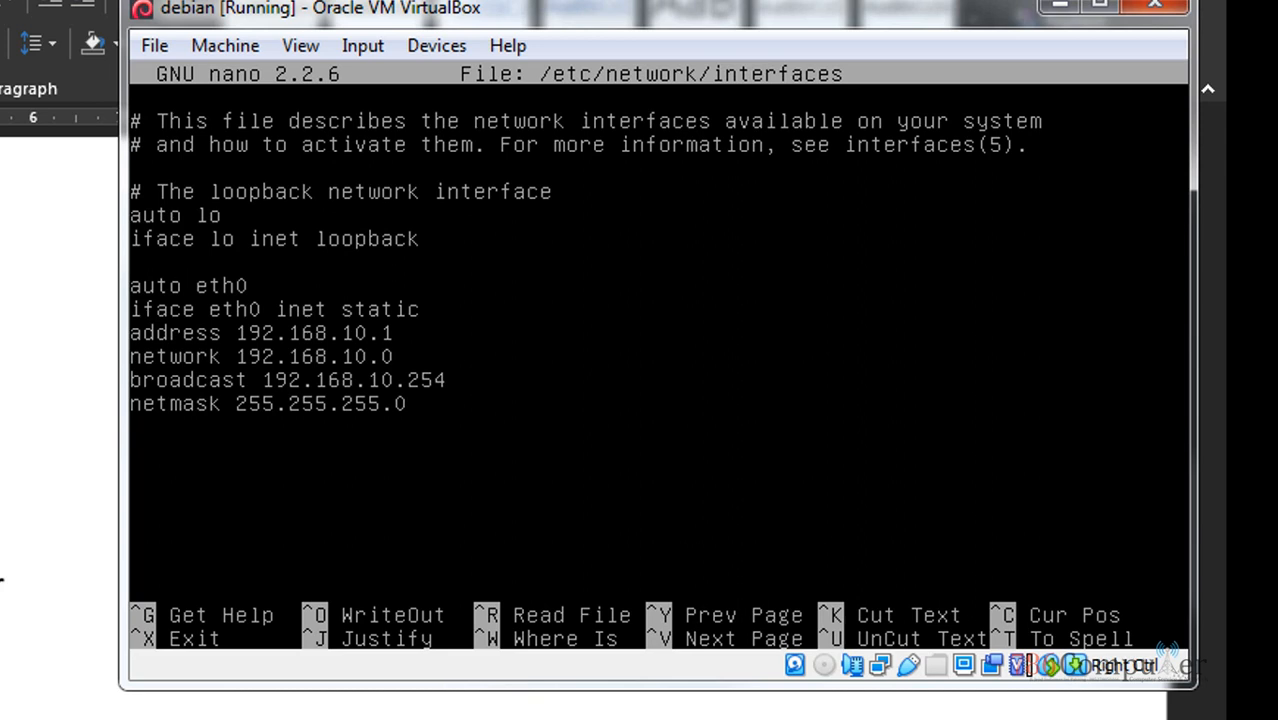
# Write the eth0 static settings (192.168.10.1) to /etc/network/interfaces and exit nano
pyautogui.hotkey('ctrl', 'o')
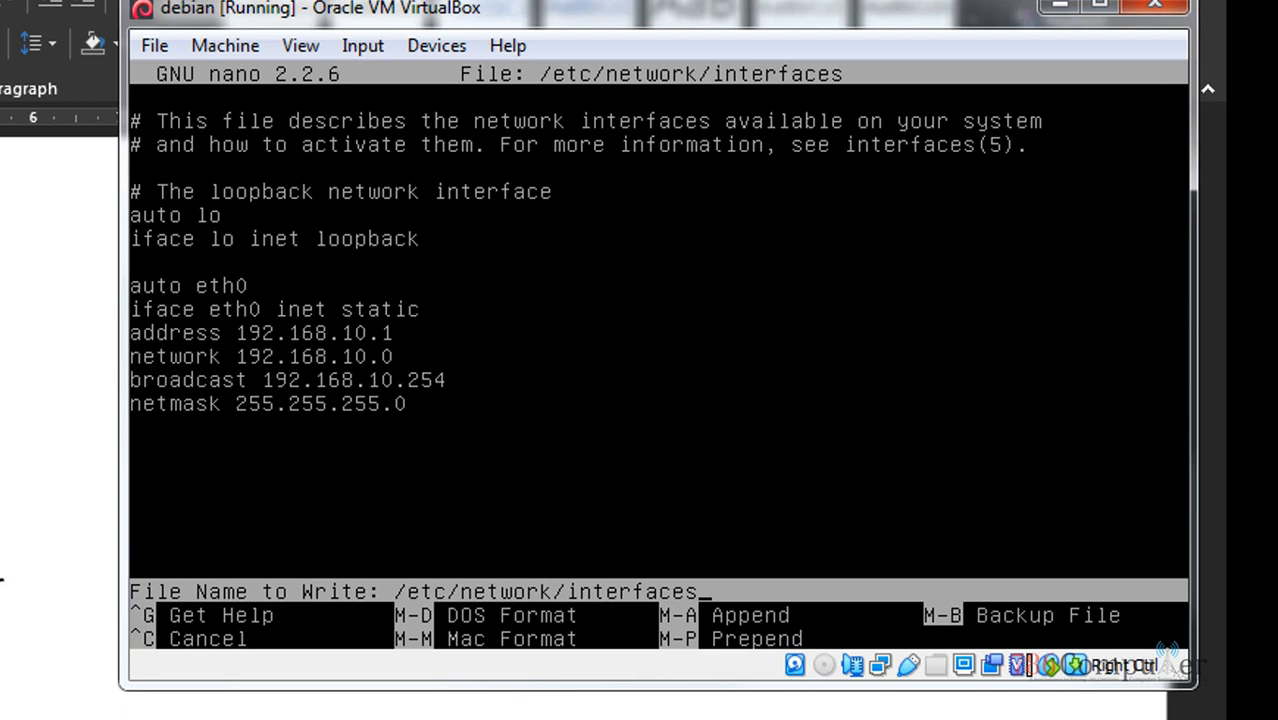
pyautogui.press('Return')
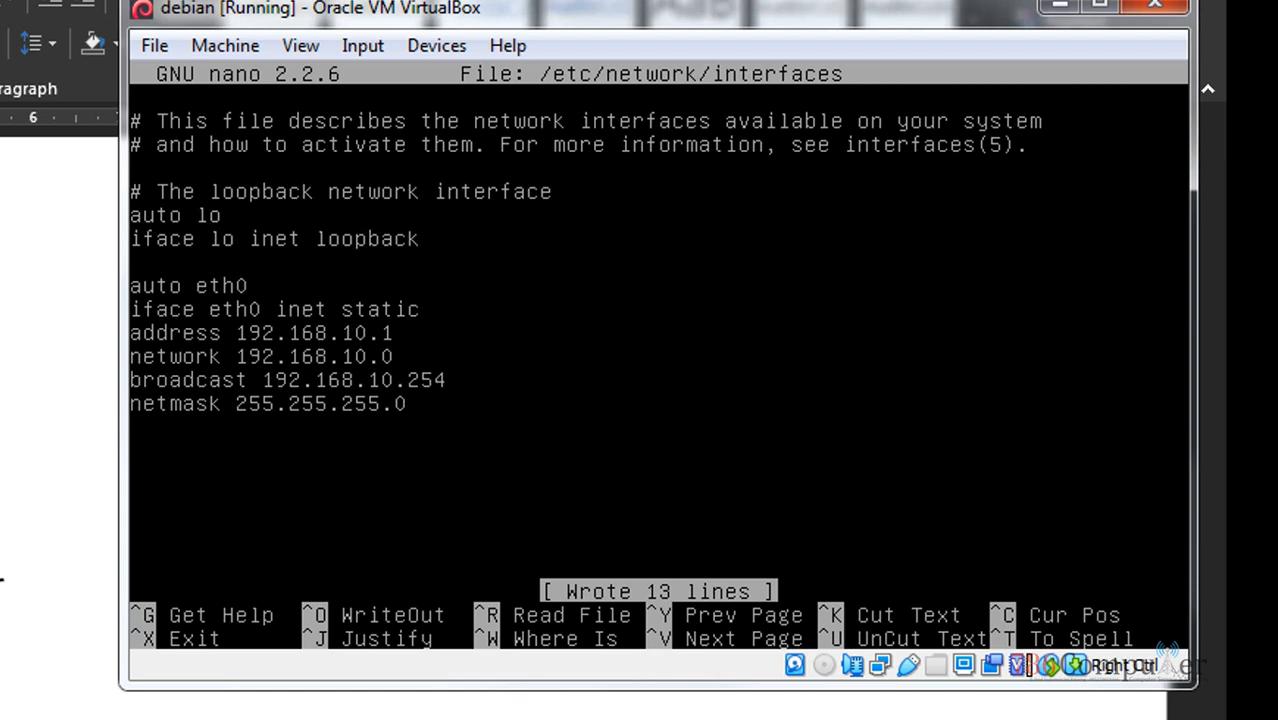
pyautogui.hotkey('ctrl', 'x')
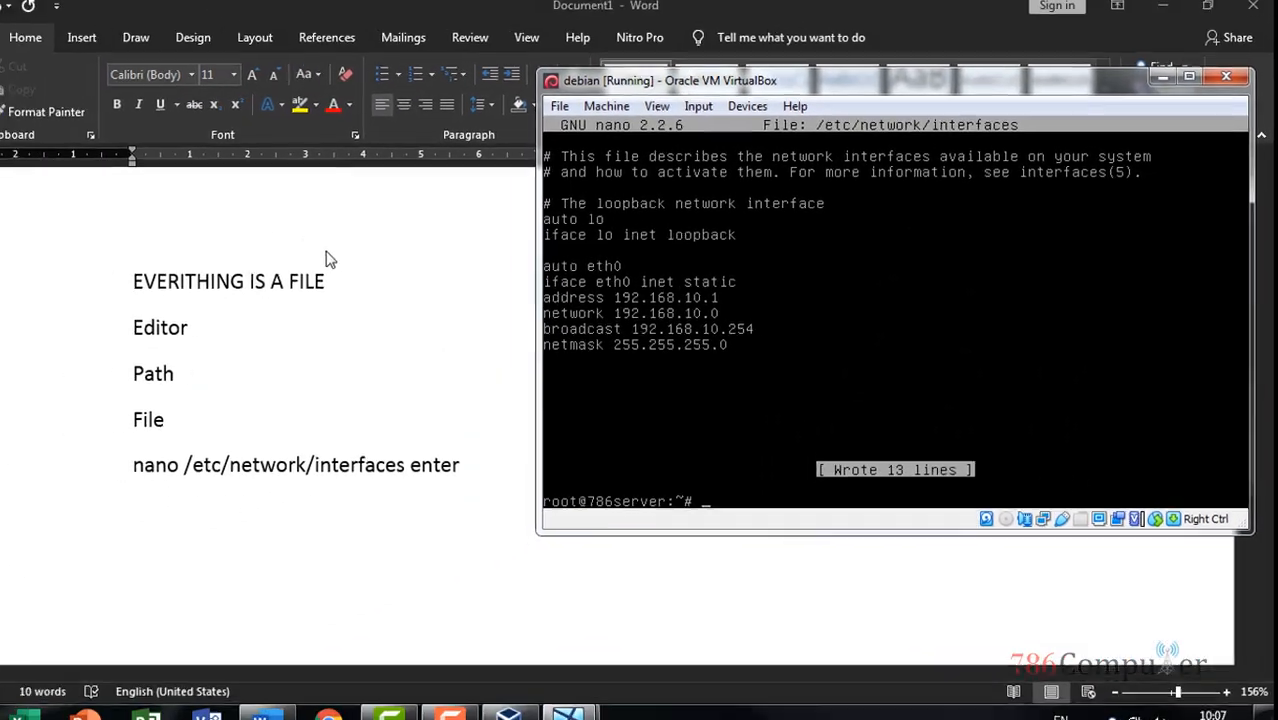
# Add the note '/etc/init.d/networking restart (untuk merestart service)' below the nano line in Word
pyautogui.click(445, 516)
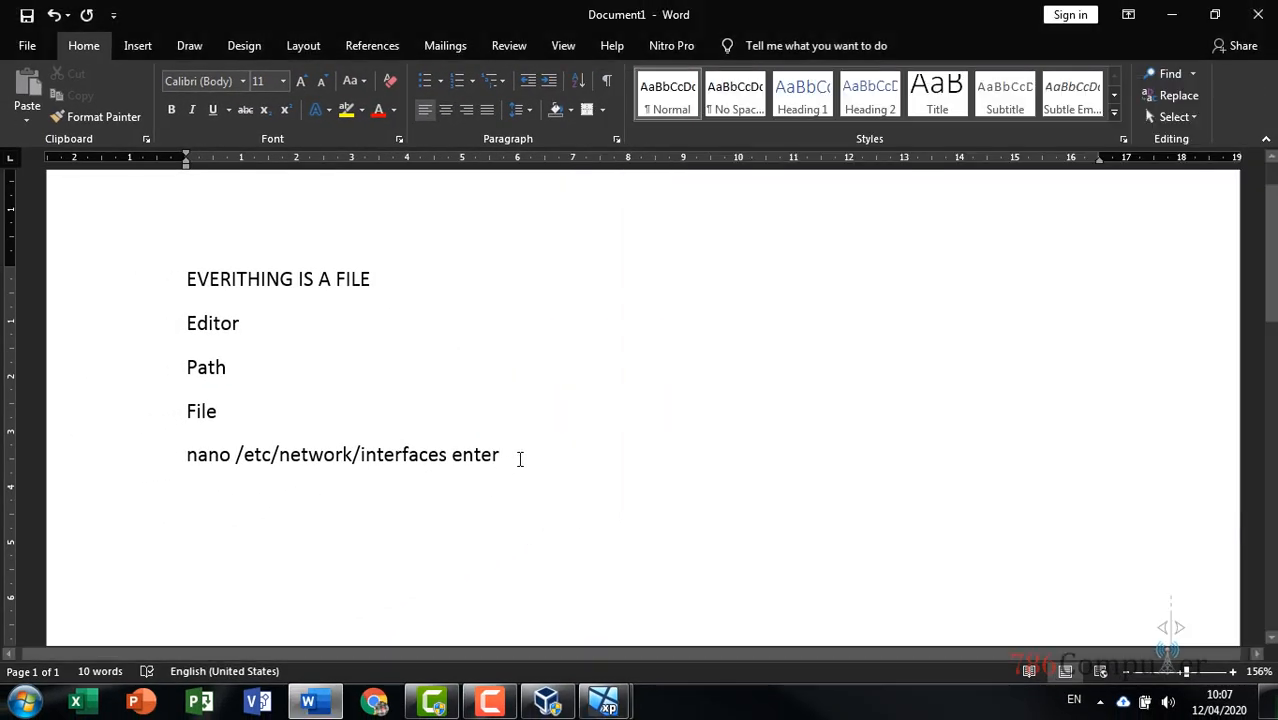
pyautogui.click(182, 455)
pyautogui.click(602, 451)
pyautogui.press('Return')
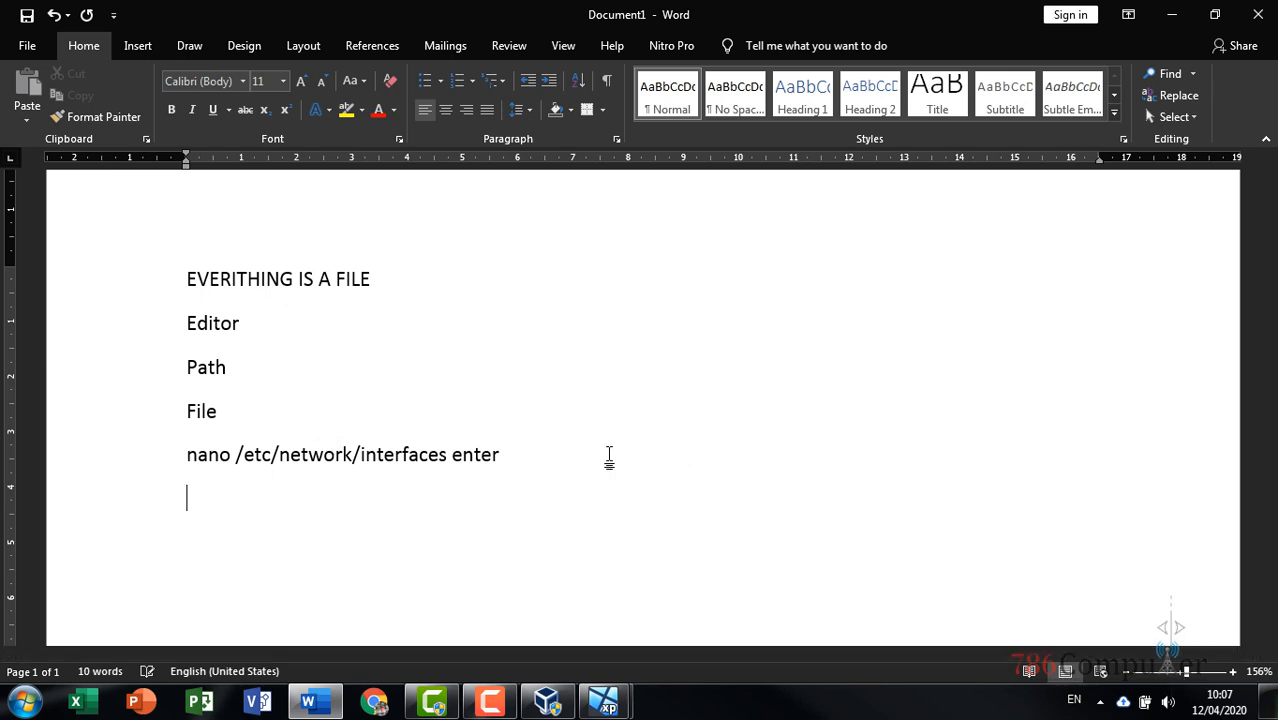
pyautogui.write('/et')
pyautogui.press('Tab')
pyautogui.press('BackSpace')
pyautogui.write('c')
pyautogui.write('/net')
pyautogui.press('BackSpace')
pyautogui.press('BackSpace')
pyautogui.press('BackSpace')
pyautogui.write('init.d')
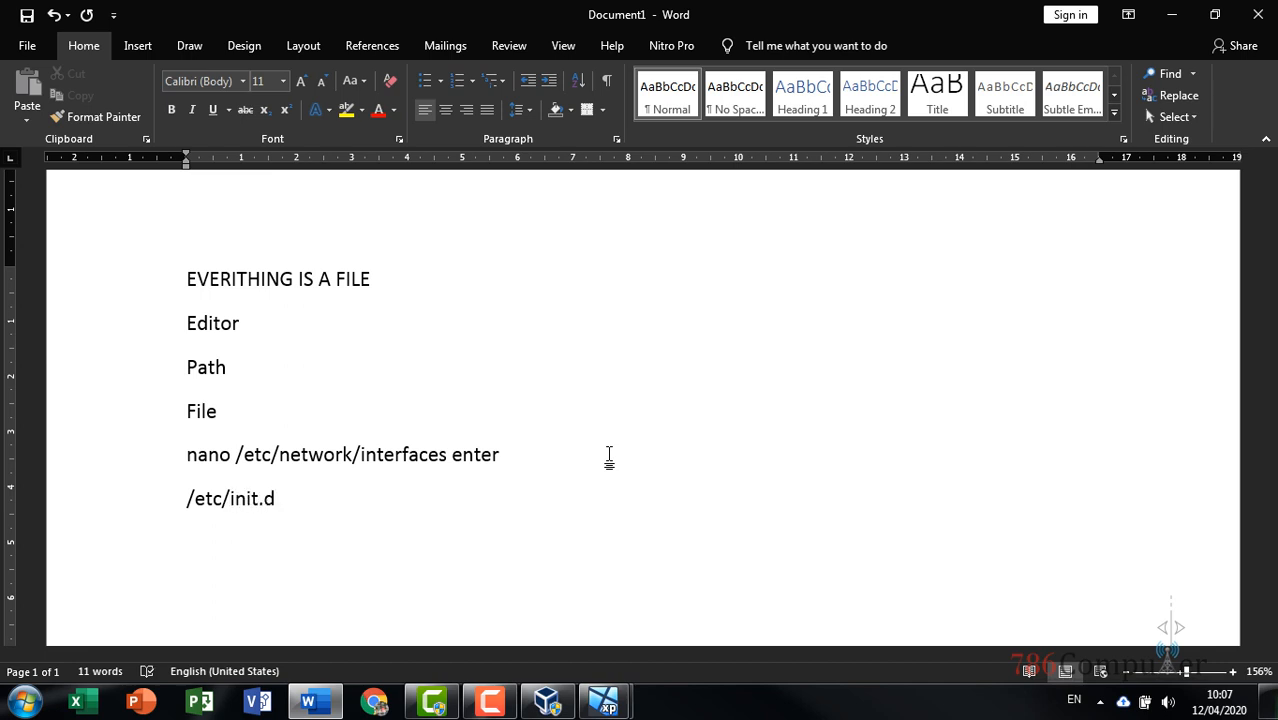
pyautogui.write('/networking')
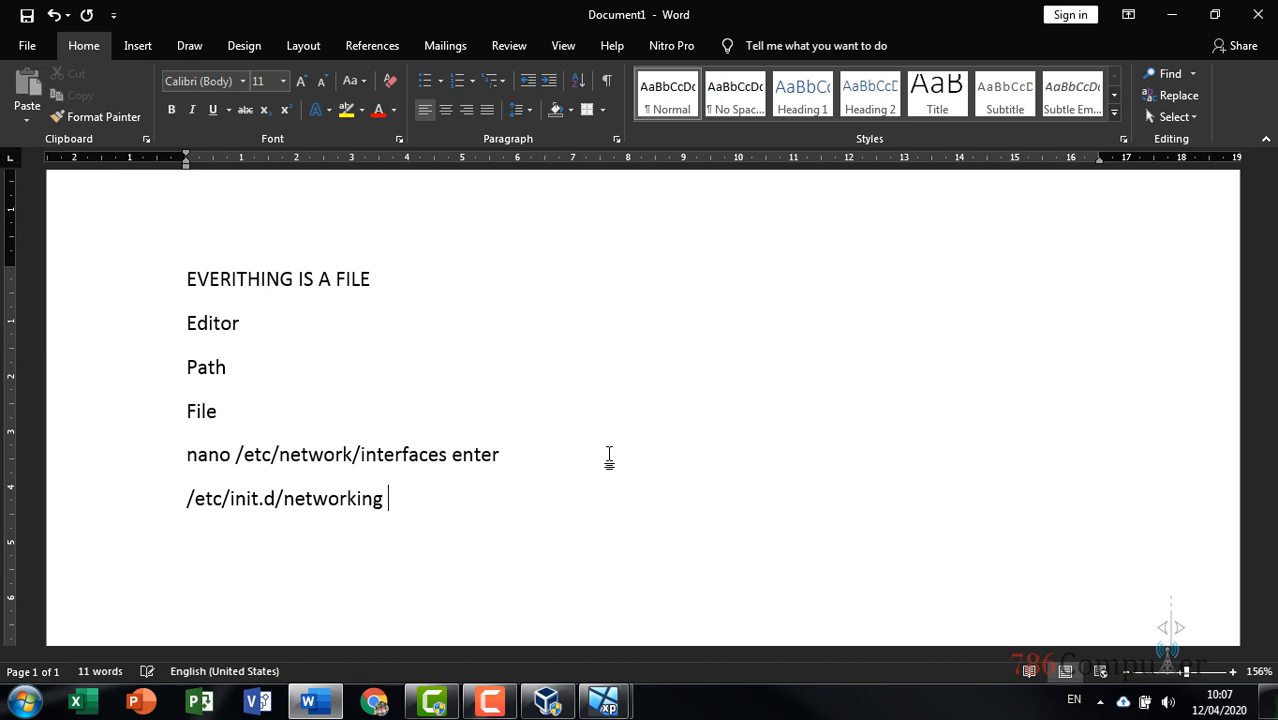
pyautogui.write(' restart (ubn')
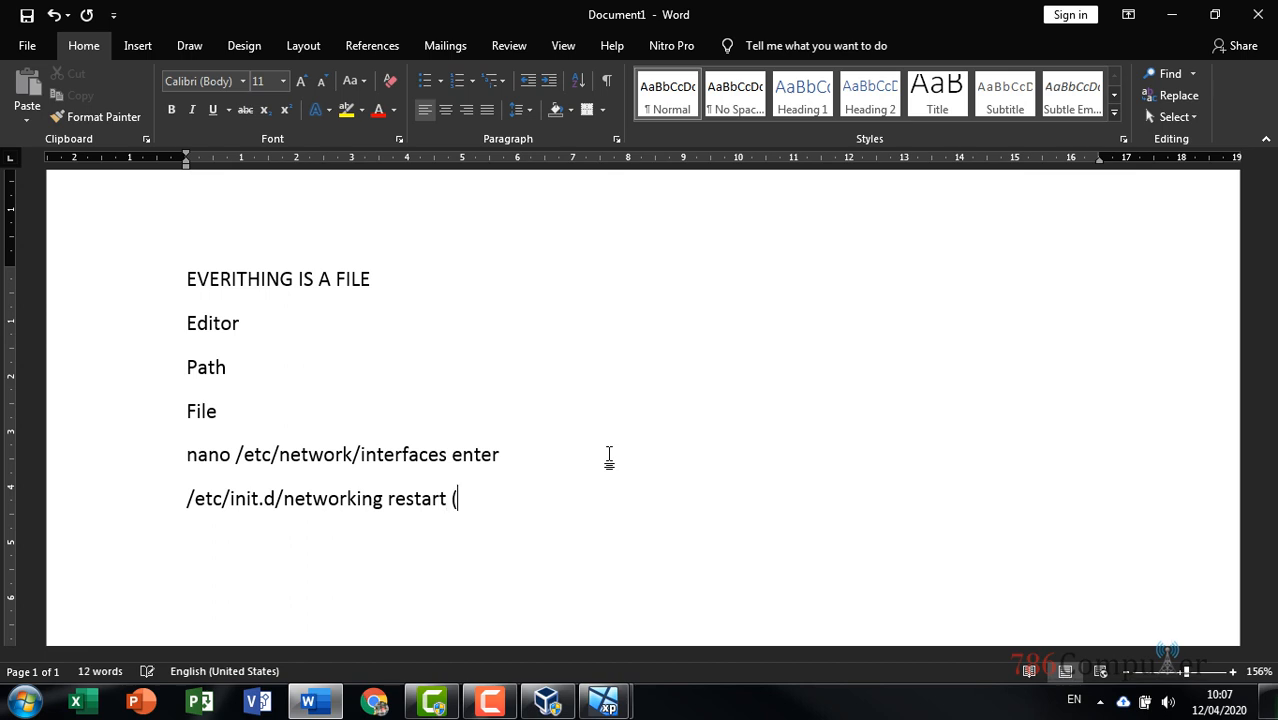
pyautogui.press('BackSpace')
pyautogui.press('BackSpace')
pyautogui.write('ntuk merestar')
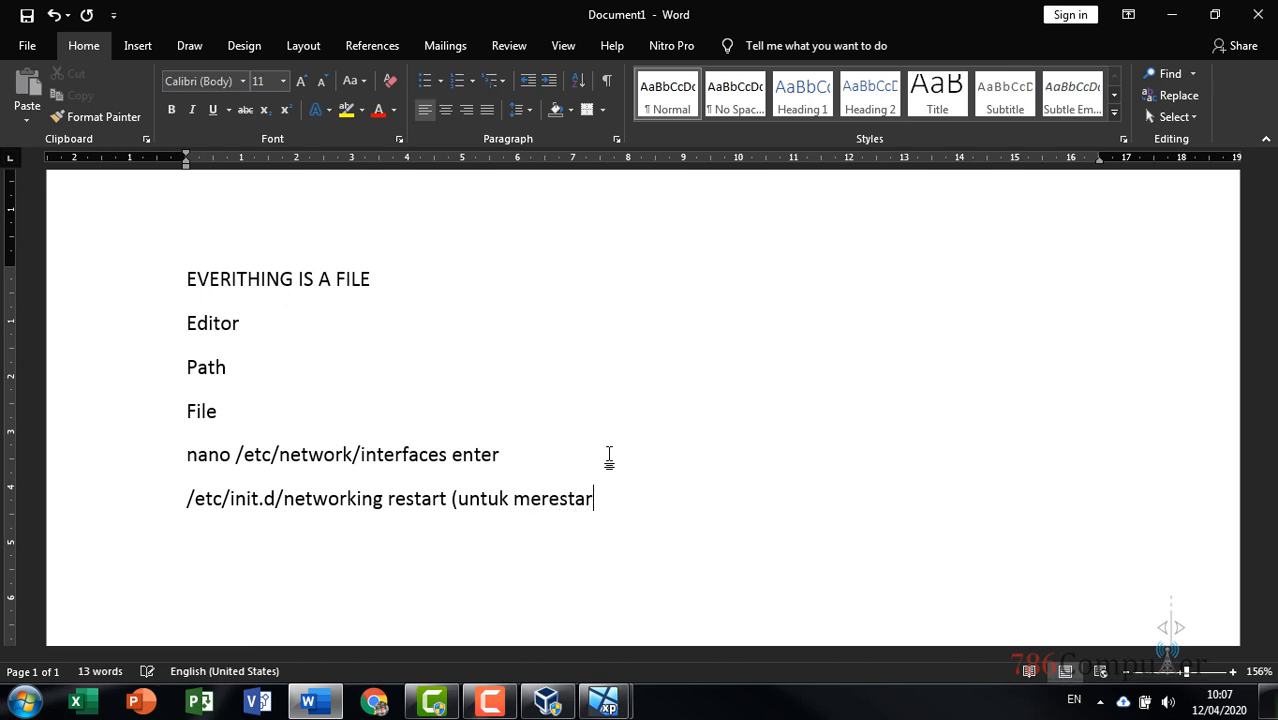
pyautogui.write('t service')
pyautogui.write('0')
pyautogui.press('BackSpace')
pyautogui.write(')')
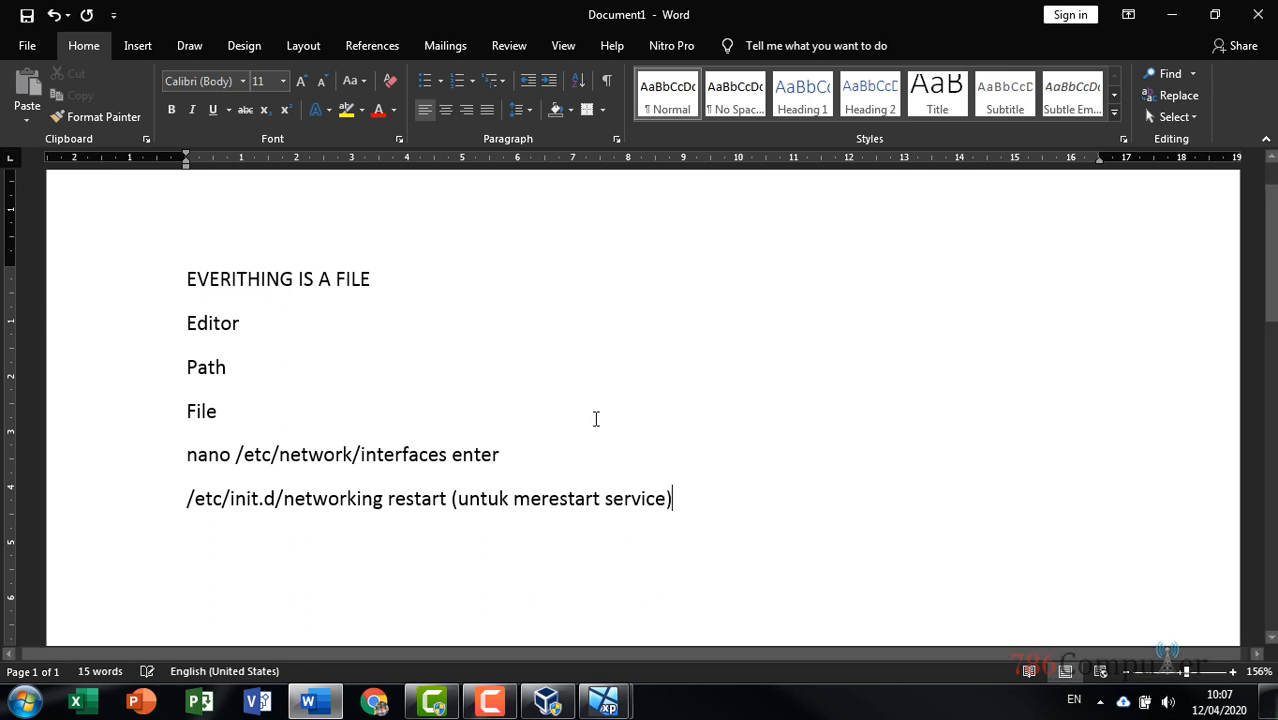
# Append '(untuk configurasi)' to the end of the nano line, then return to VirtualBox
pyautogui.click(522, 457)
pyautogui.write('(untu')
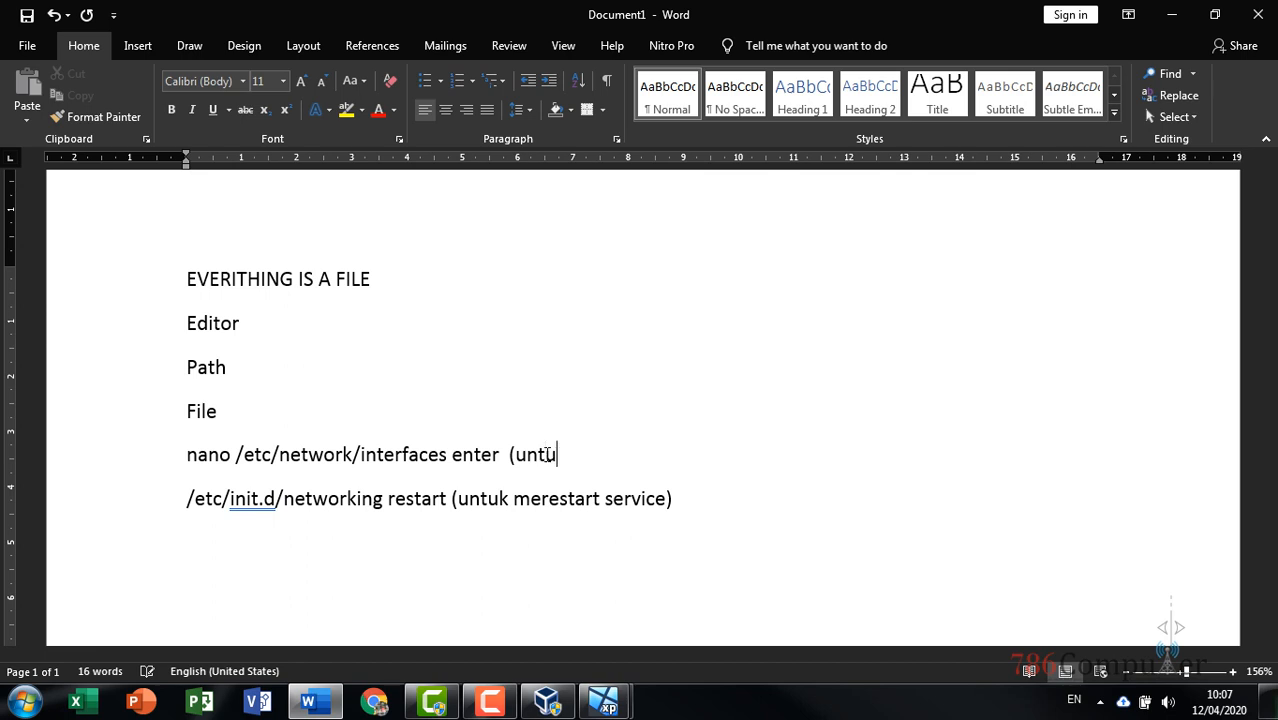
pyautogui.write('k configurasi)')
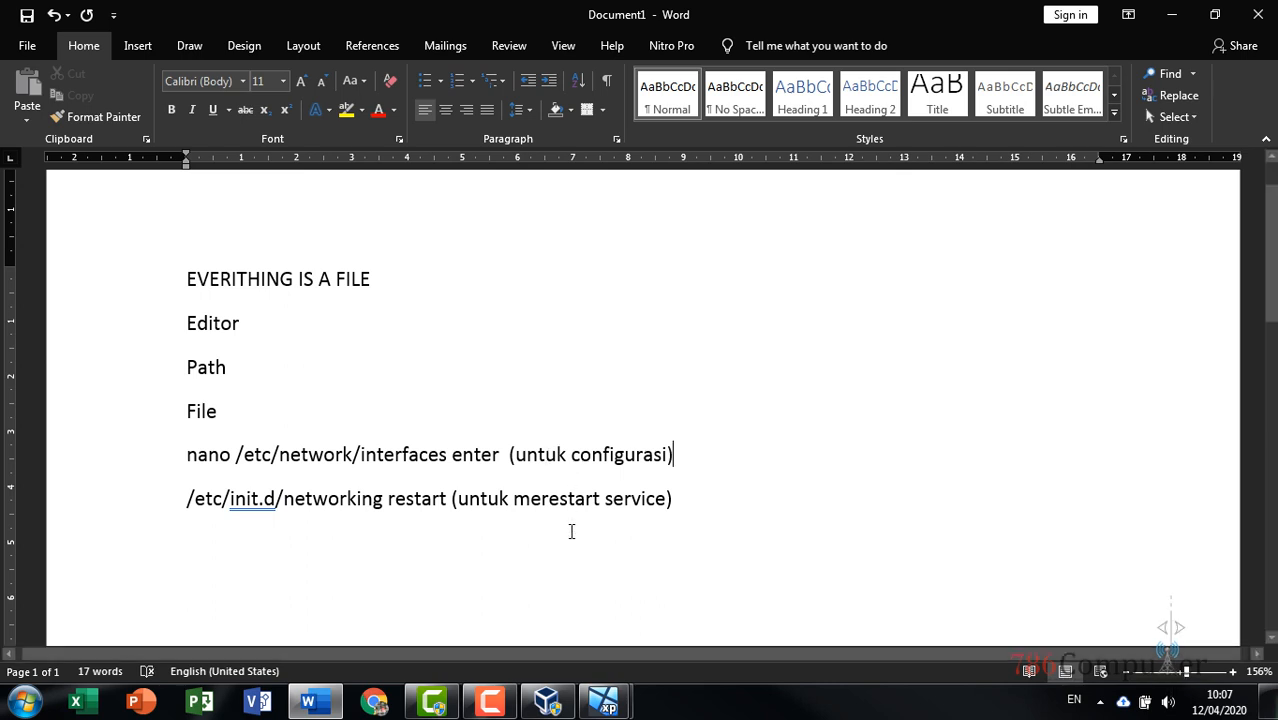
pyautogui.click(707, 493)
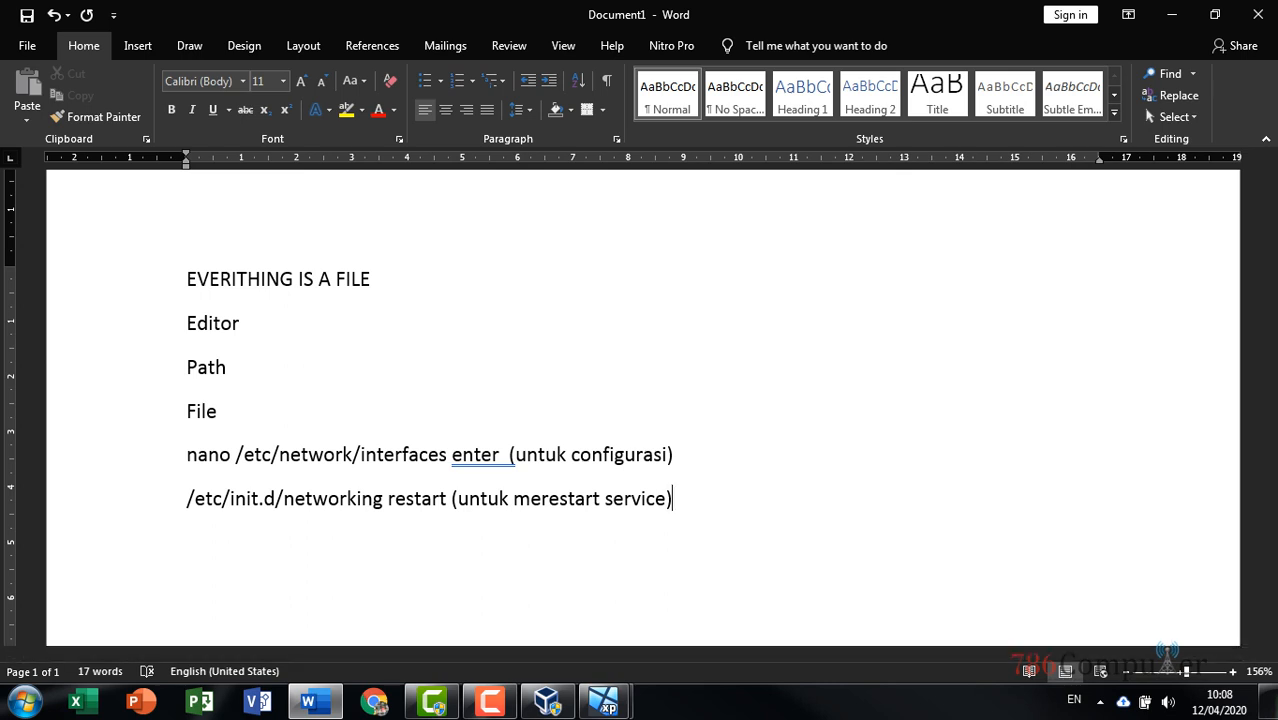
pyautogui.click(605, 703)
# Run /etc/init.d/networking restart on Debian, then ifconfig to verify eth0 at 192.168.10.1
pyautogui.click(693, 650)
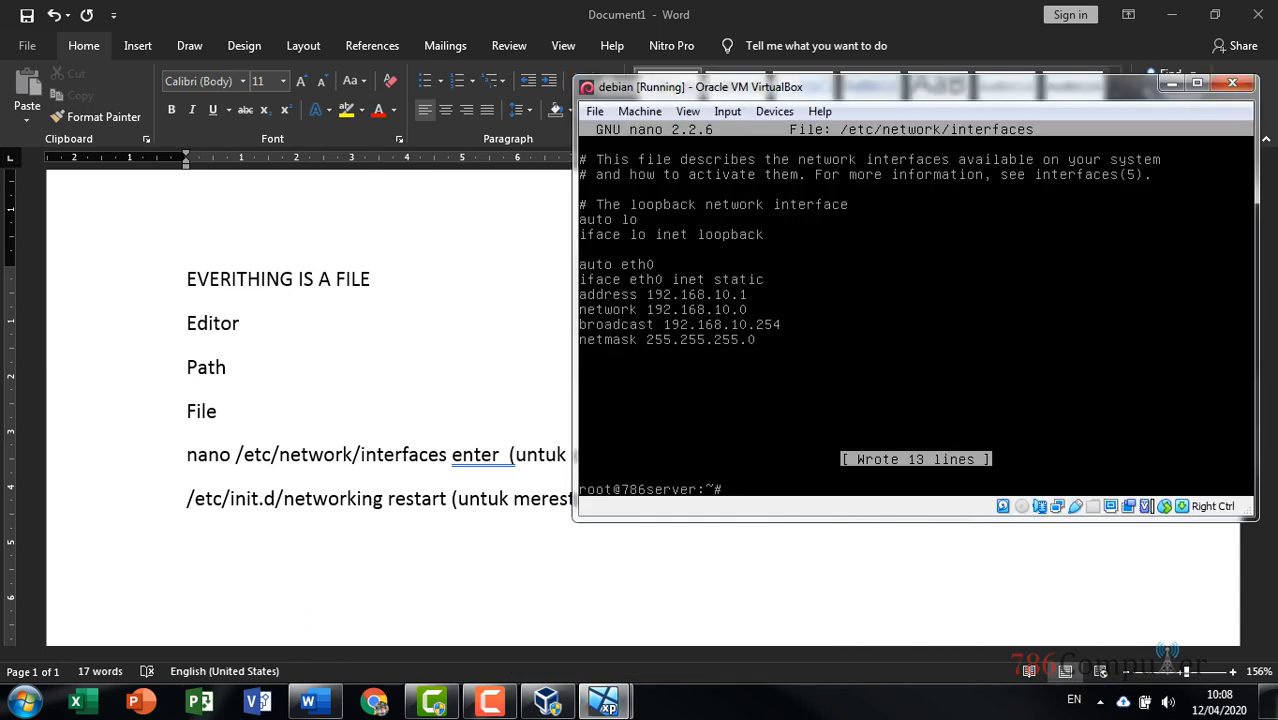
pyautogui.write('/etc/init.d/networ')
pyautogui.press('Tab')
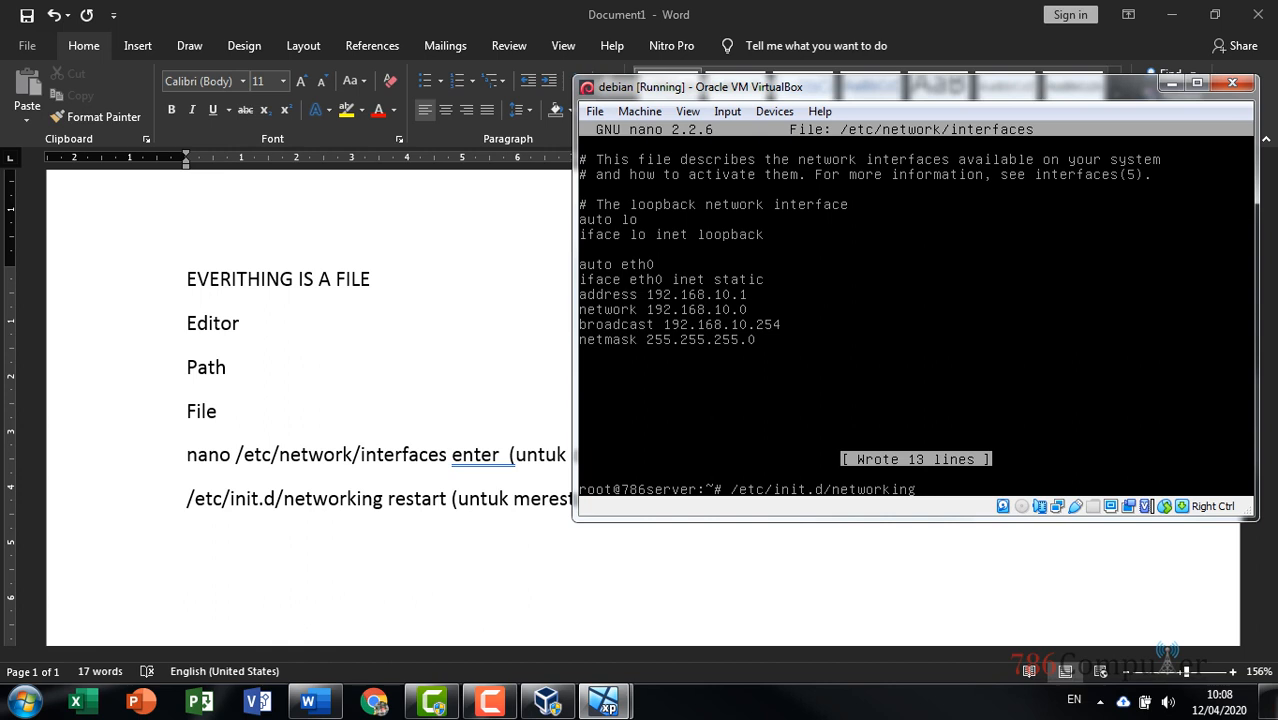
pyautogui.write('restart')
pyautogui.press('Return')
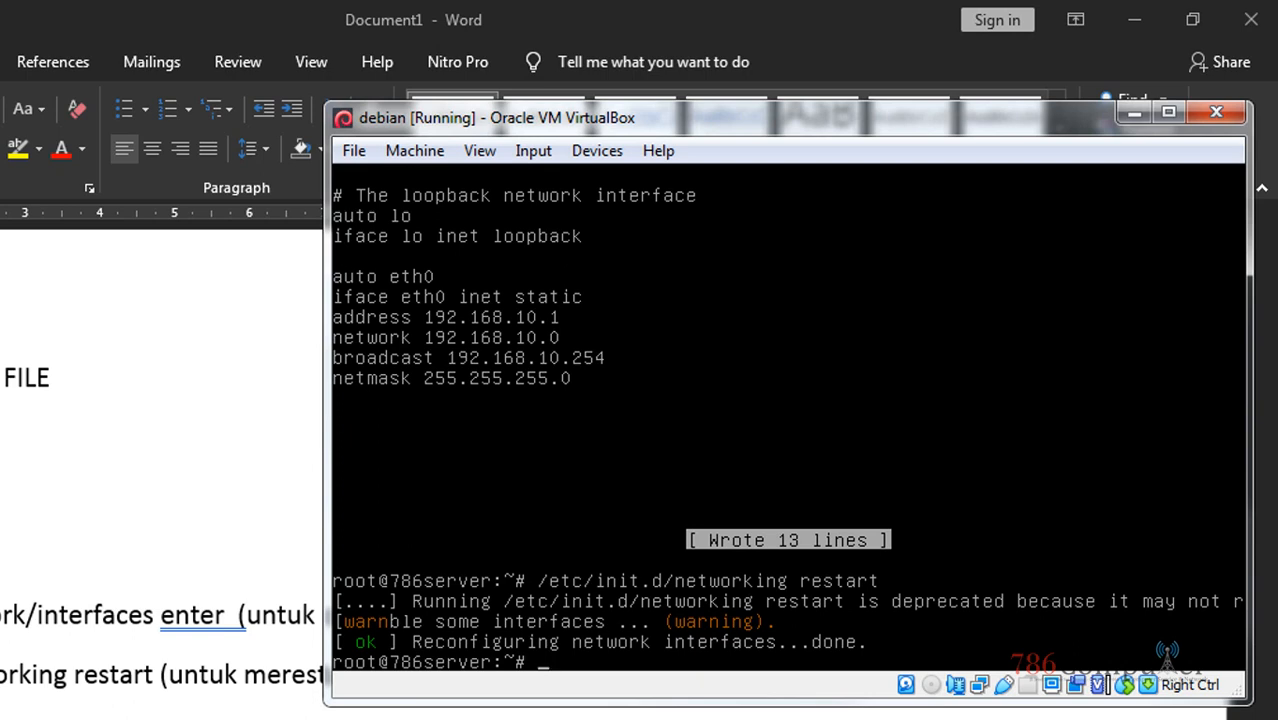
pyautogui.write('onfig')
pyautogui.press('Return')
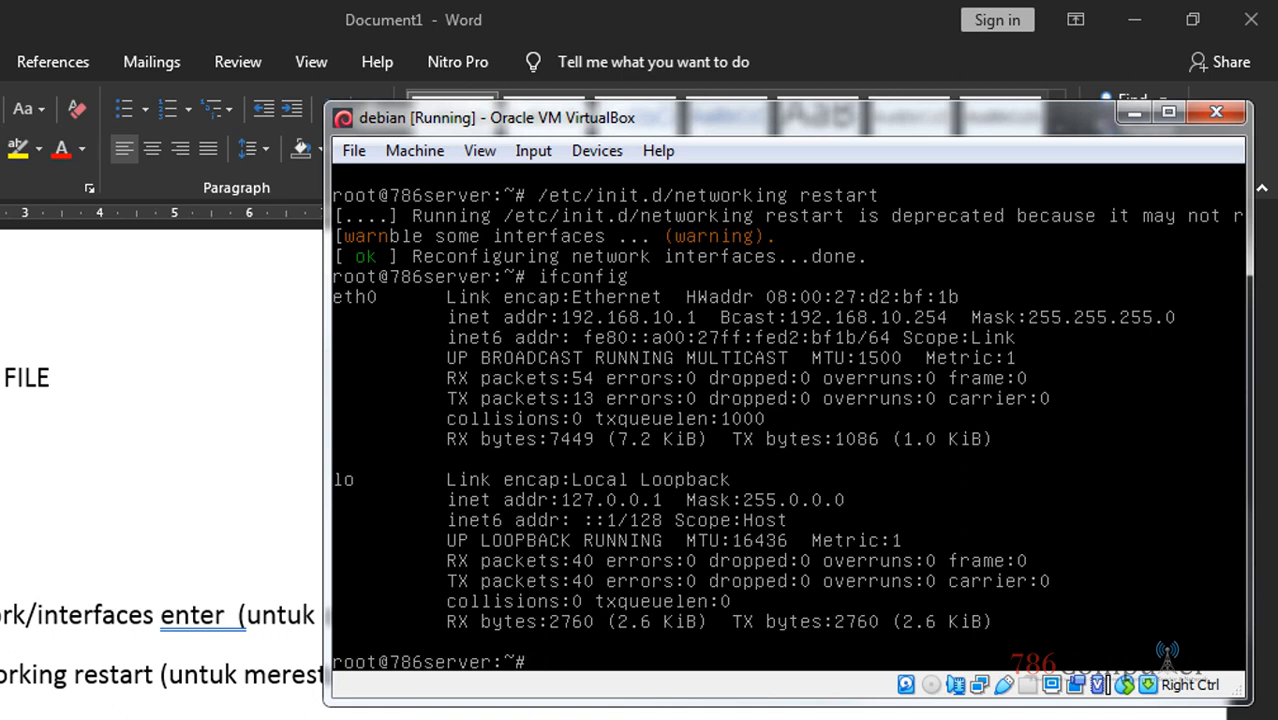
# Reposition the Debian VM window and switch to the XP client VM
pyautogui.moveTo(636, 116); pyautogui.dragTo(562, 97)
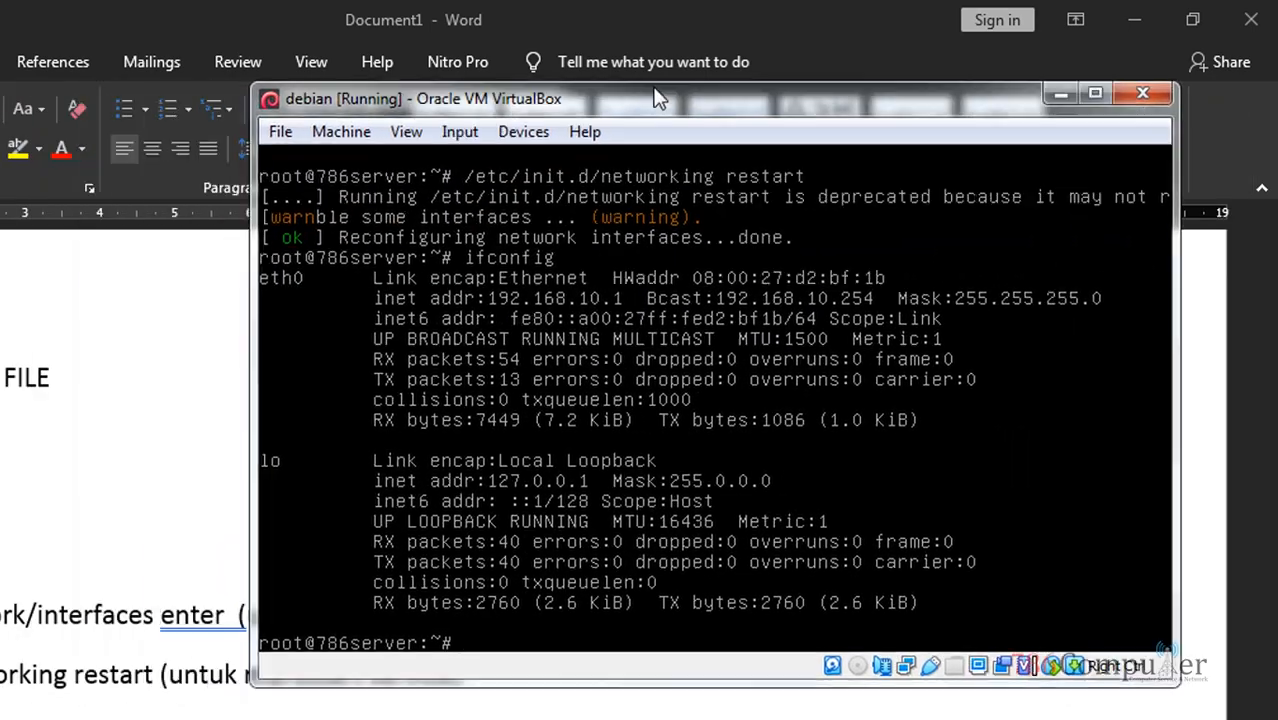
pyautogui.moveTo(660, 98); pyautogui.dragTo(648, 62)
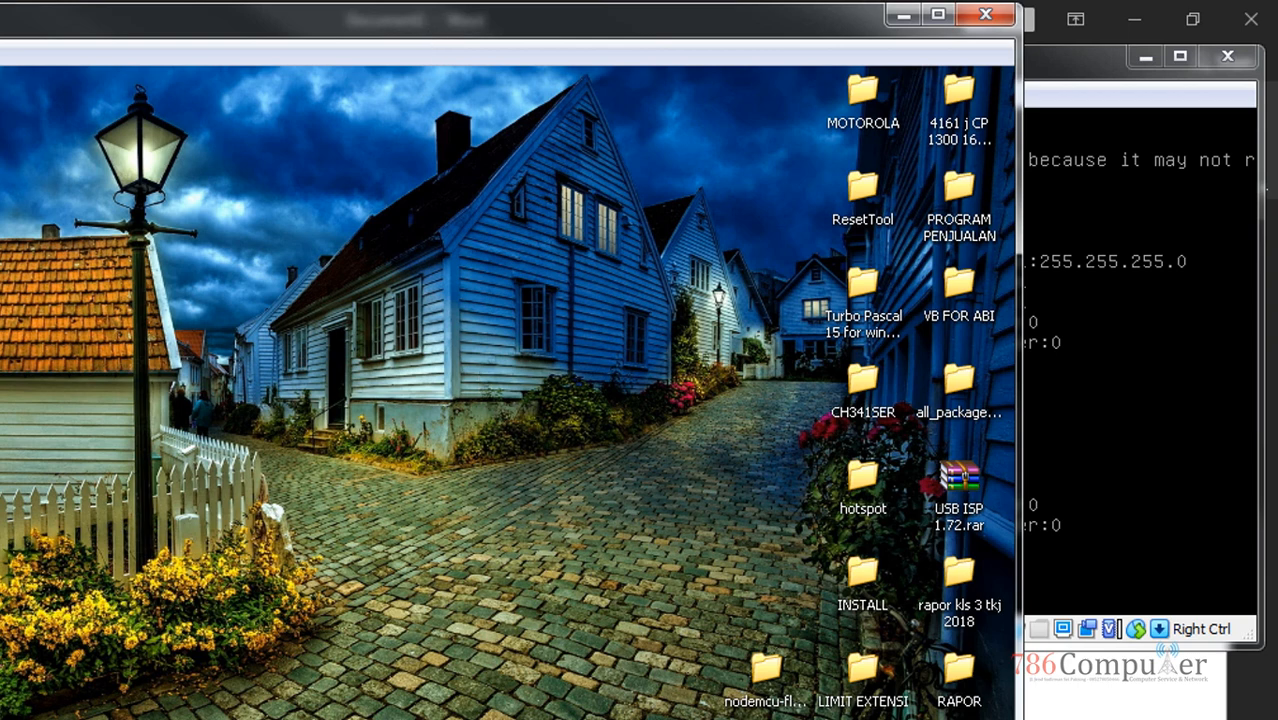
pyautogui.click(1055, 78)
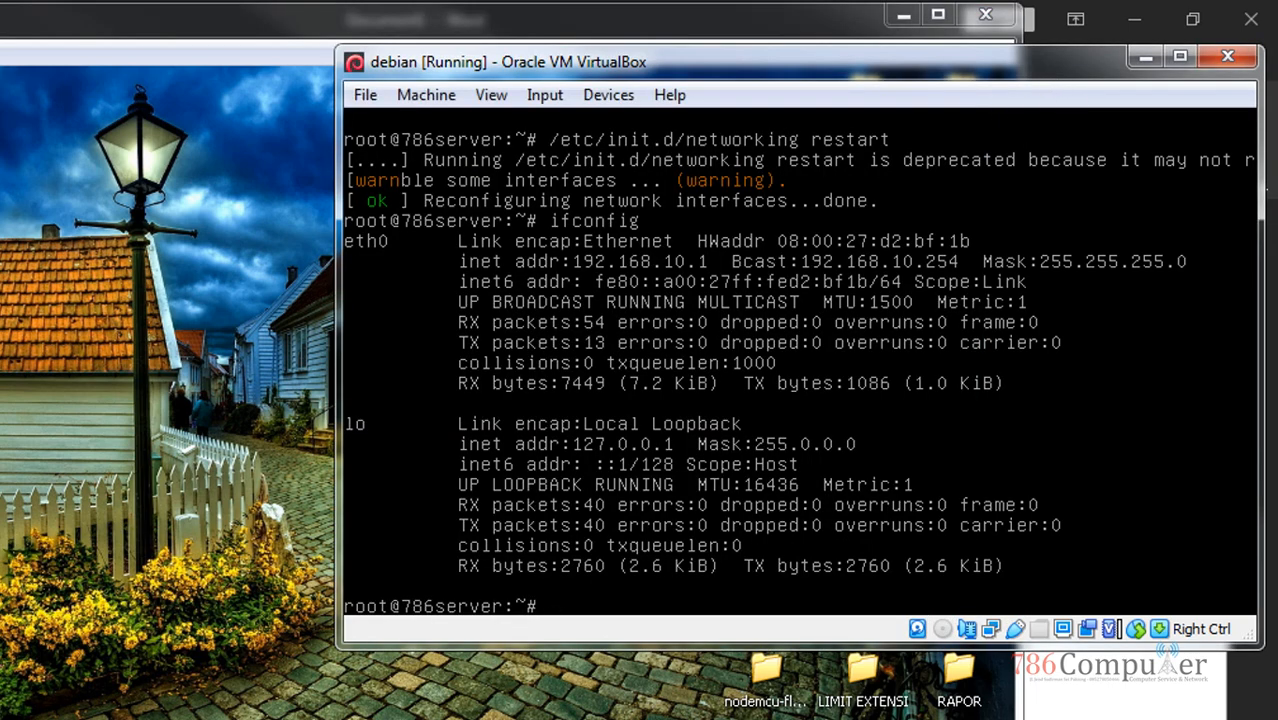
pyautogui.hotkey('alt', 'Tab')
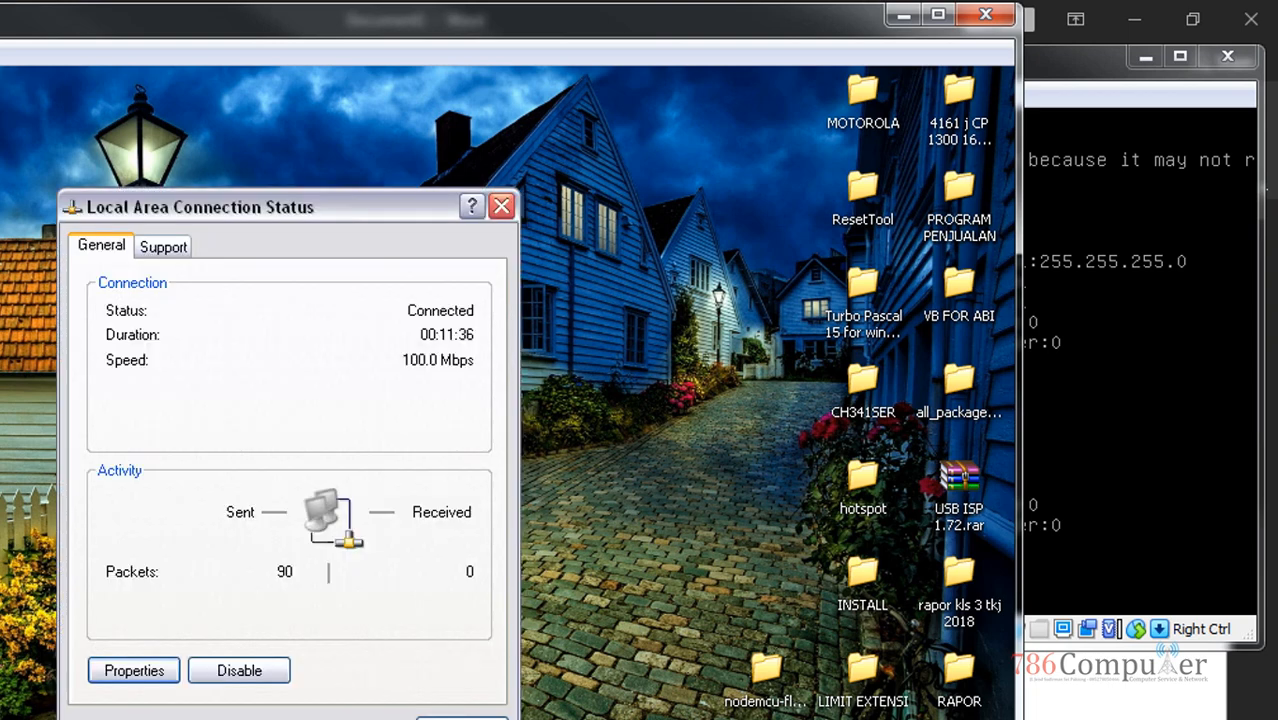
# Close the XP connection status dialog and refresh the XP desktop twice
pyautogui.click(500, 207)
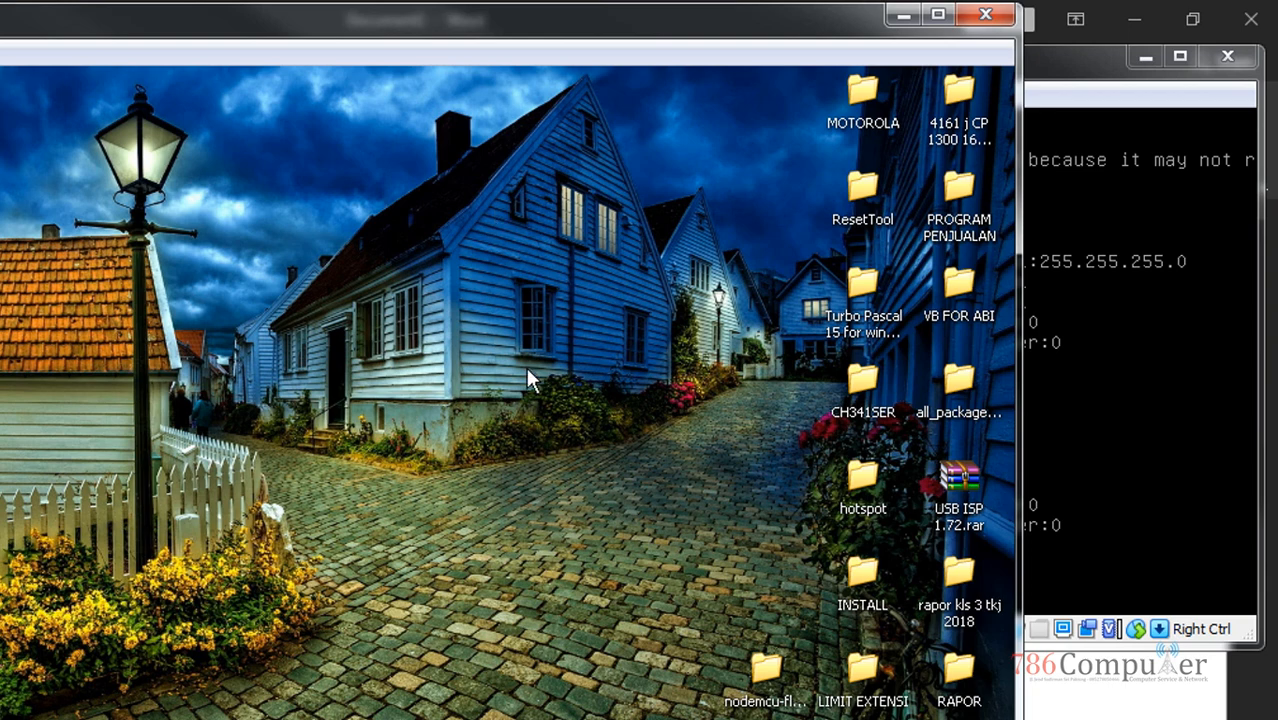
pyautogui.rightClick(330, 356)
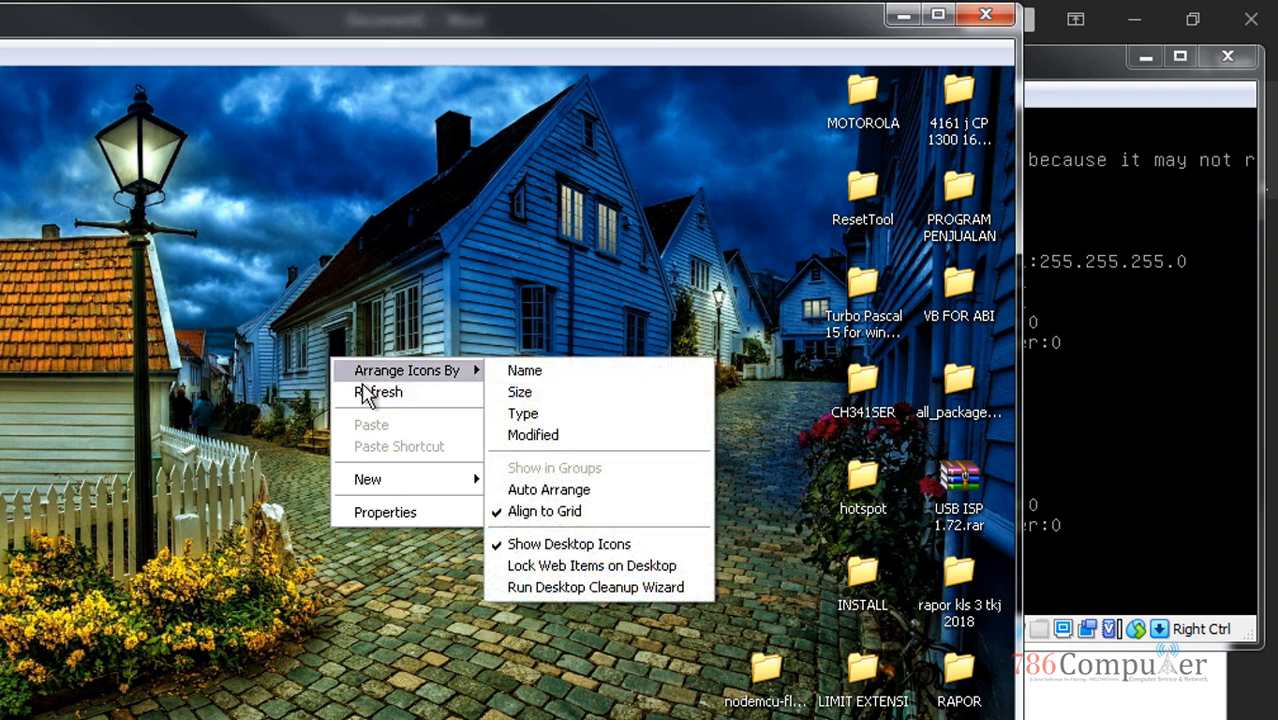
pyautogui.click(365, 390)
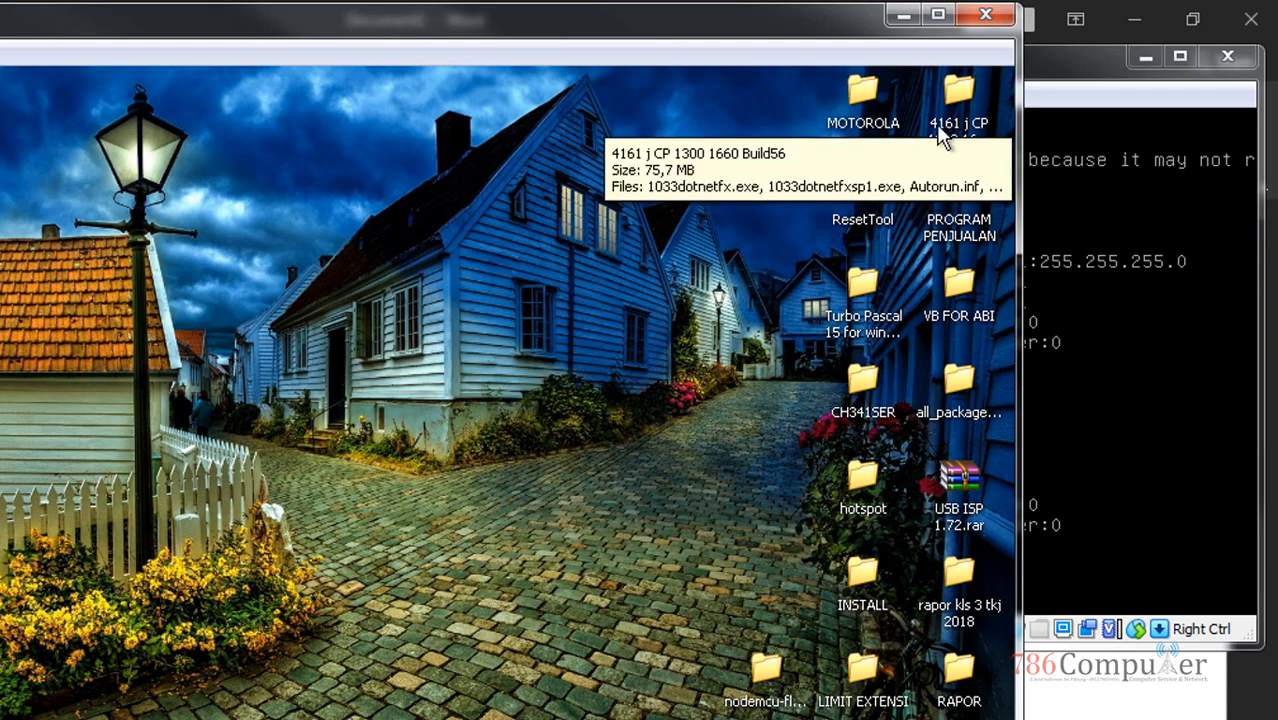
pyautogui.rightClick(207, 279)
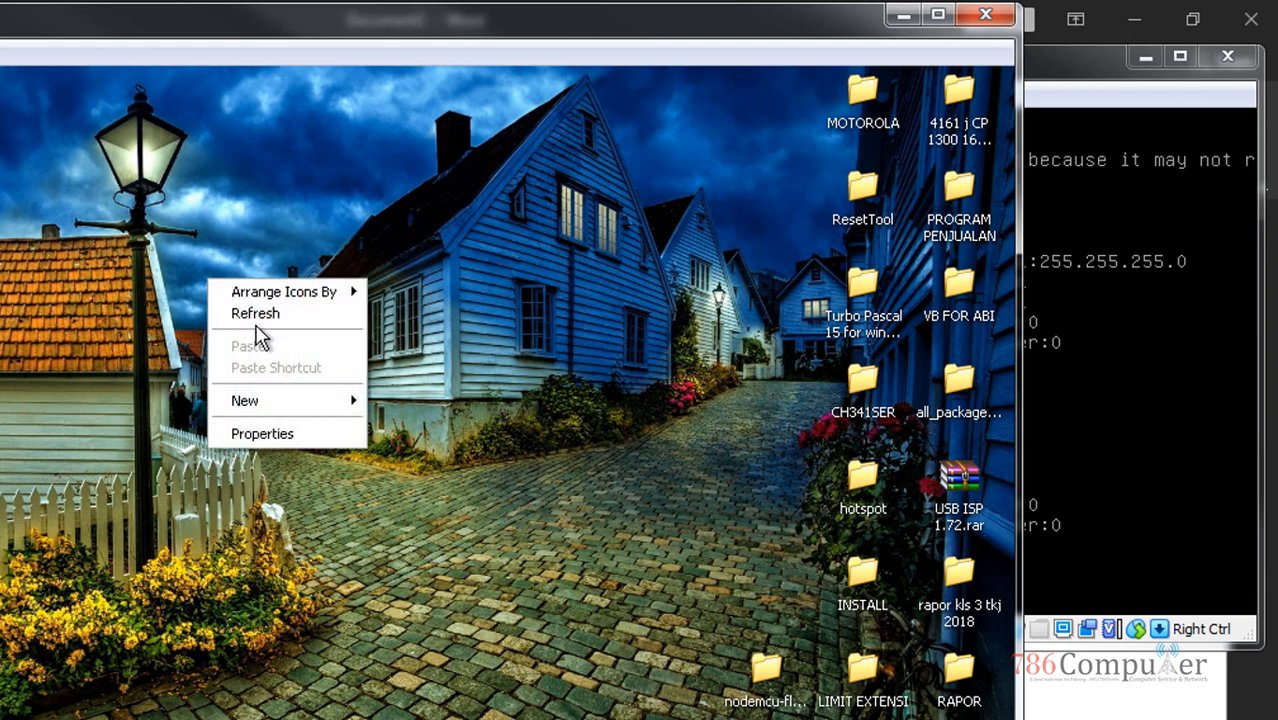
pyautogui.click(275, 314)
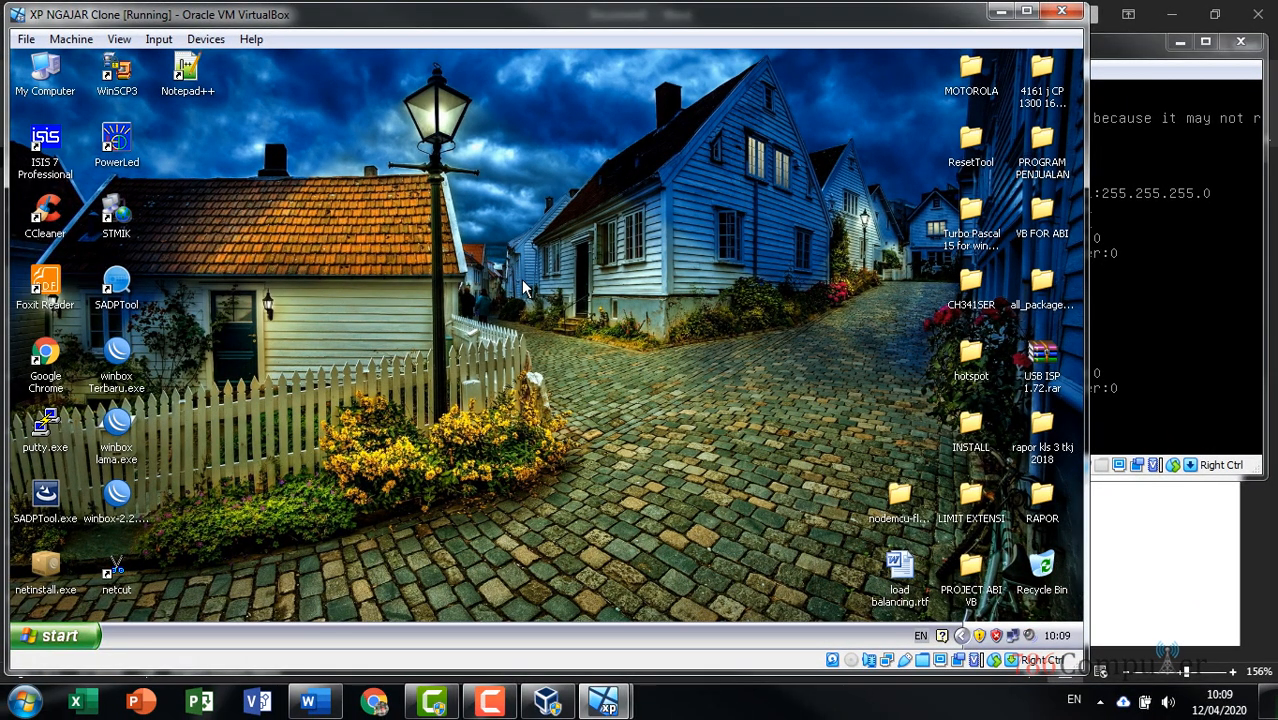
# Open the Internet Protocol (TCP/IP) properties of the XP Local Area Connection
pyautogui.click(1013, 636)
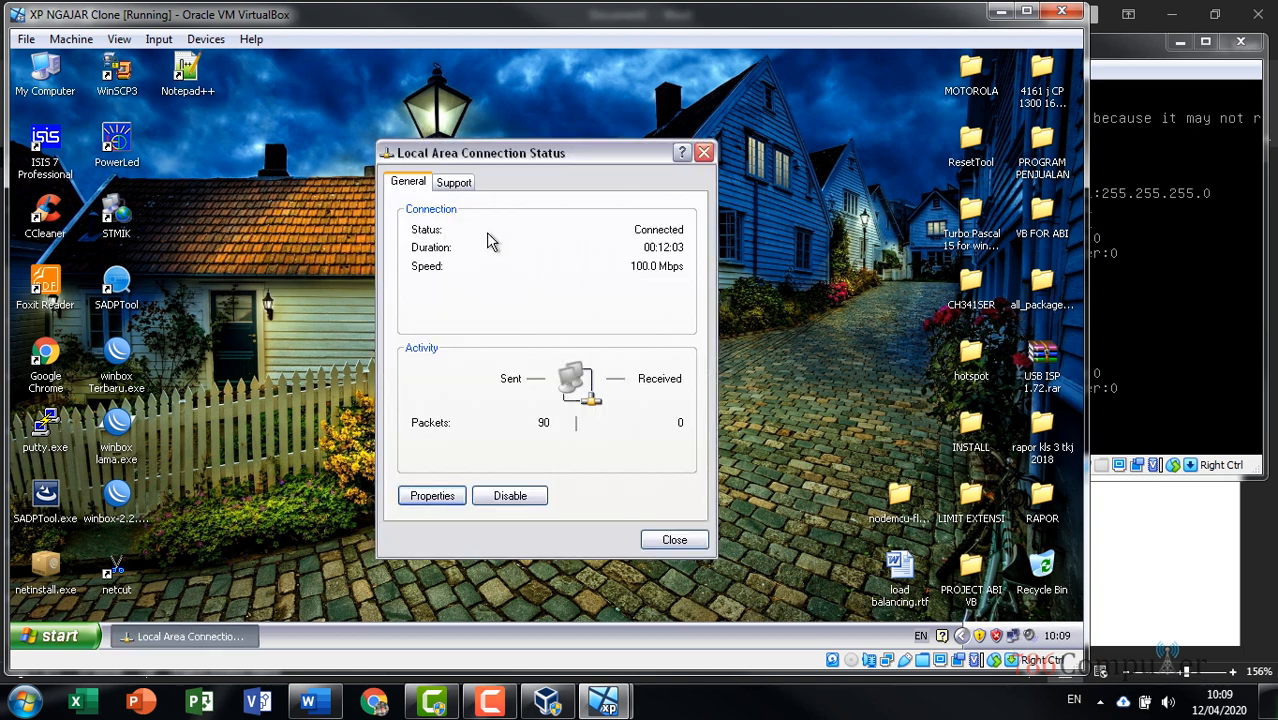
pyautogui.click(416, 496)
pyautogui.moveTo(343, 176); pyautogui.dragTo(805, 111)
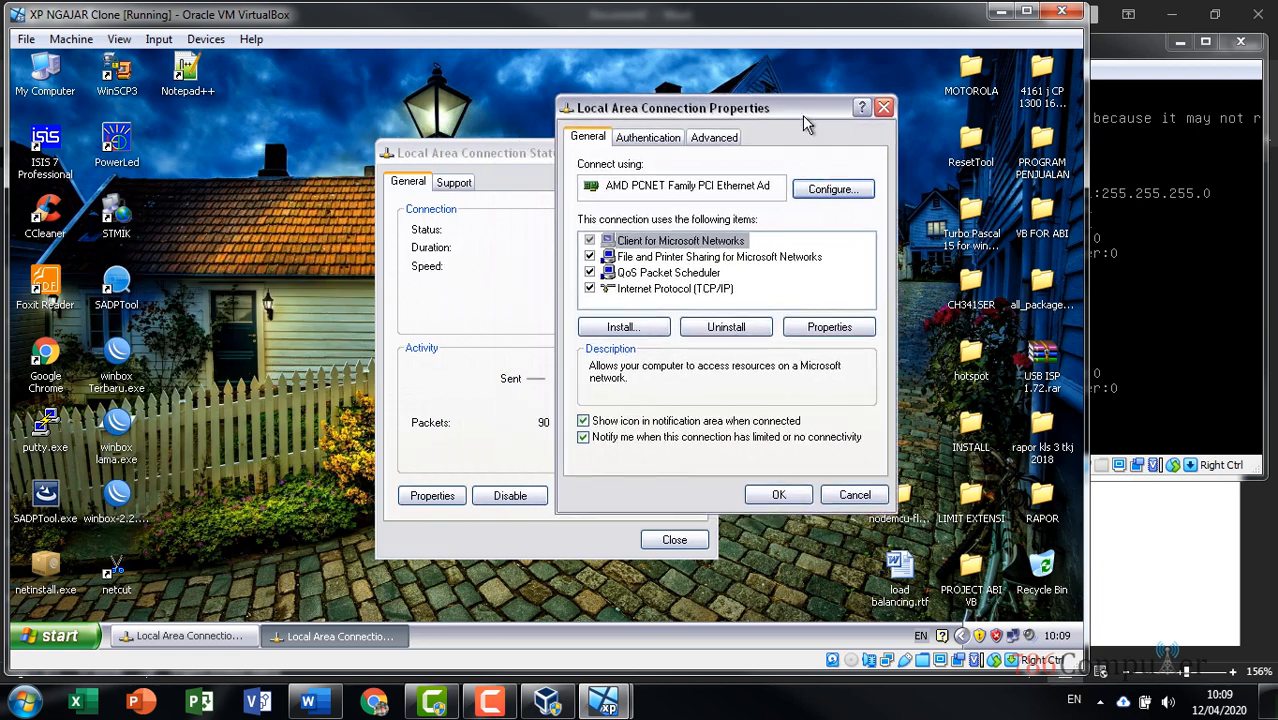
pyautogui.click(712, 292)
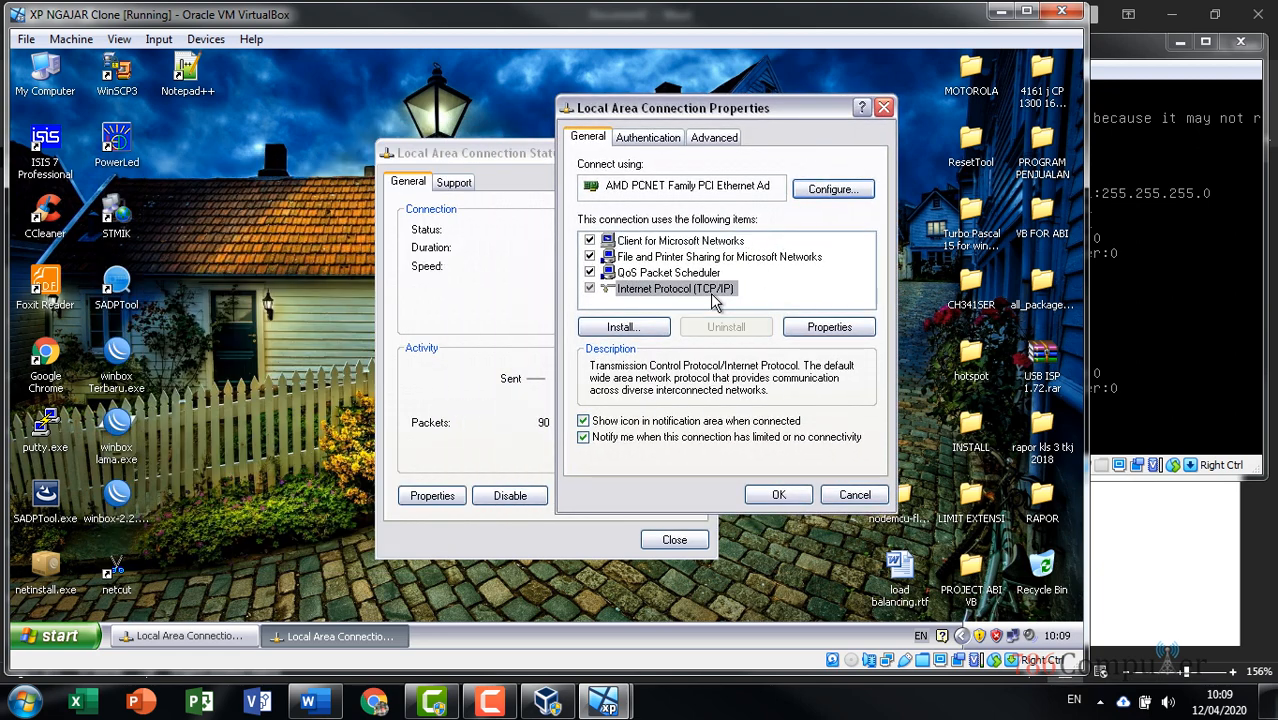
pyautogui.click(826, 328)
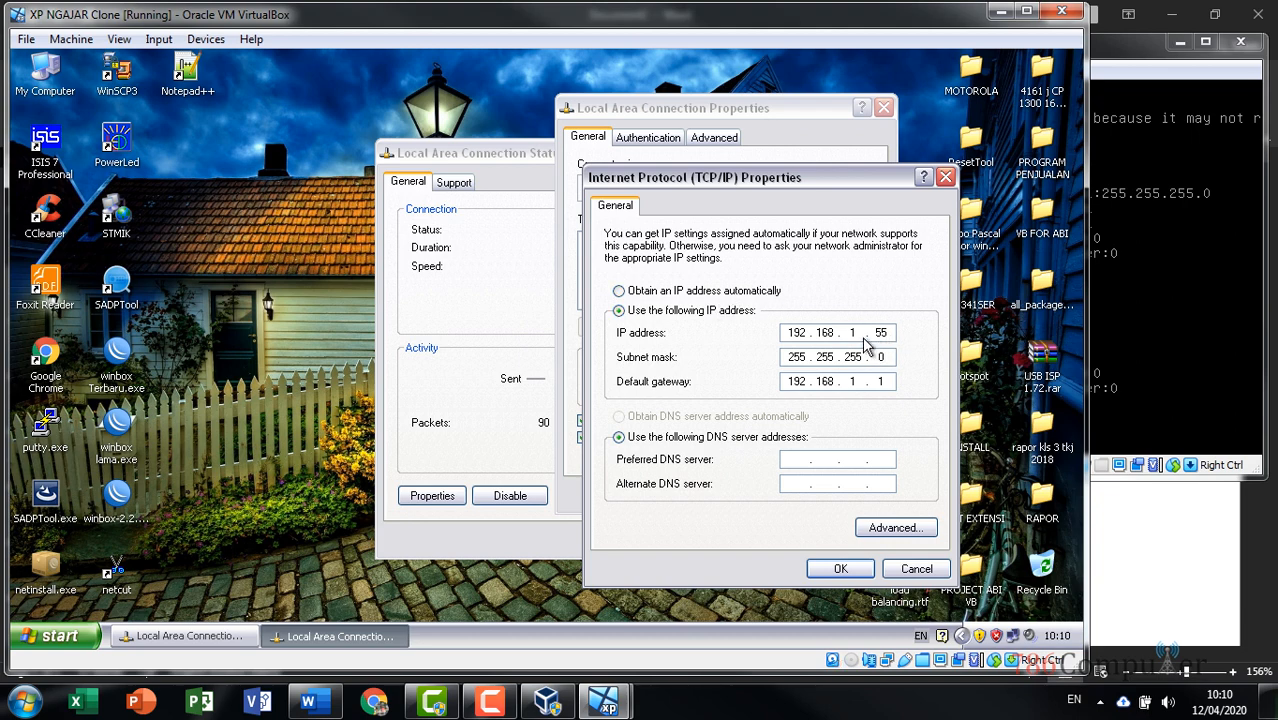
# Change the IP address to 192.168.10.2, keeping subnet mask 255.255.255.0
pyautogui.click(843, 336)
pyautogui.click(811, 335)
pyautogui.click(833, 333)
pyautogui.click(1122, 60)
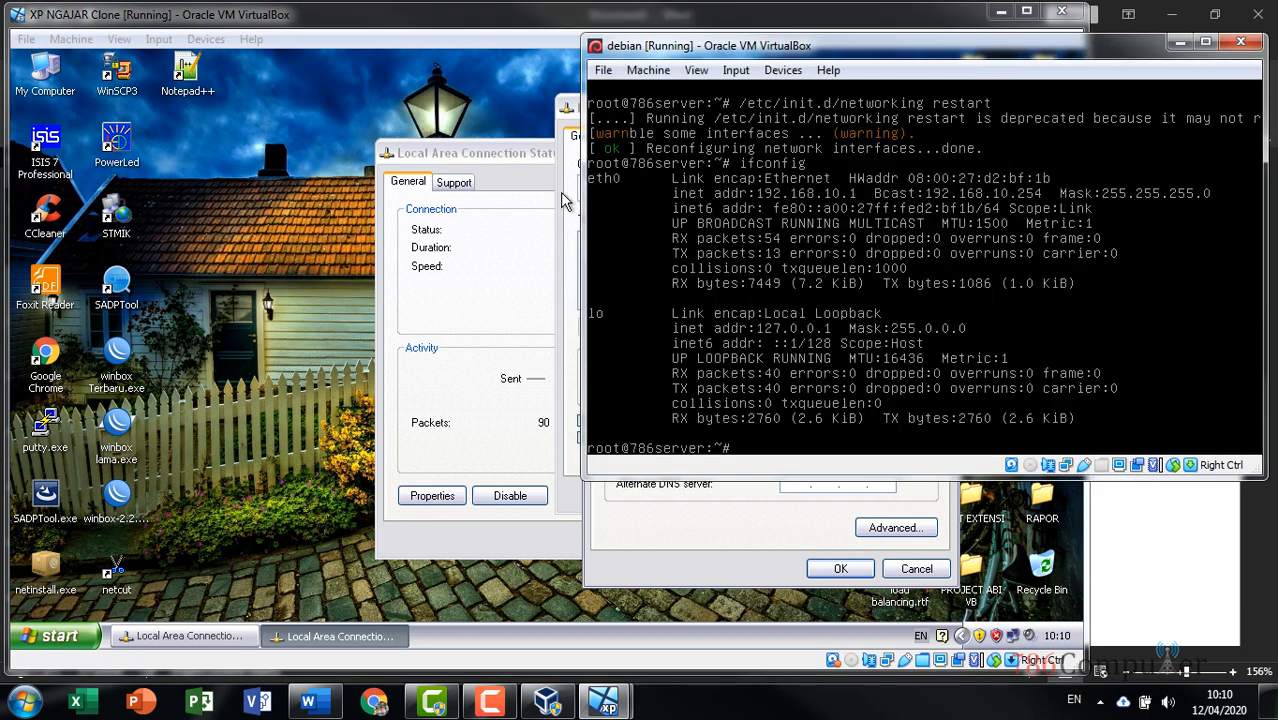
pyautogui.click(572, 200)
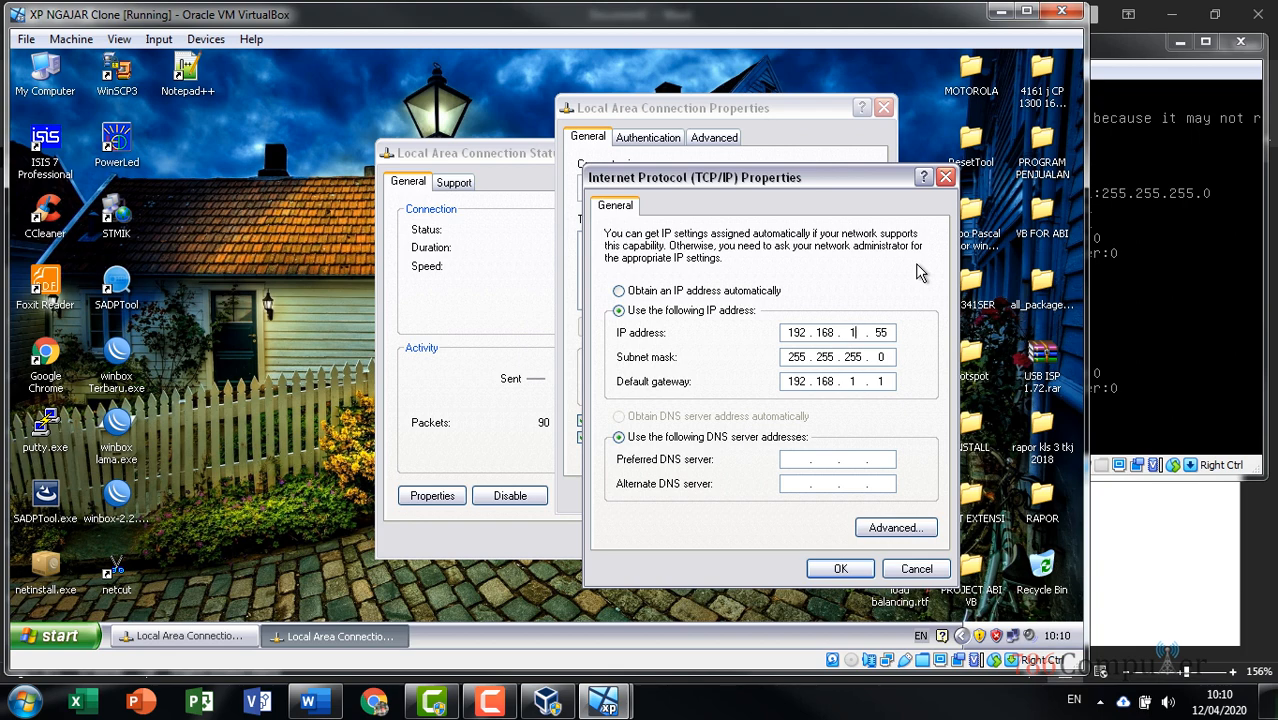
pyautogui.write('0')
pyautogui.press('Right')
pyautogui.press('Right')
pyautogui.press('BackSpace')
pyautogui.press('BackSpace')
pyautogui.write('2')
pyautogui.press('Tab')
pyautogui.press('Tab')
# Clear the default gateway and apply the new TCP/IP settings
pyautogui.click(855, 381)
pyautogui.write('0')
pyautogui.click(888, 383)
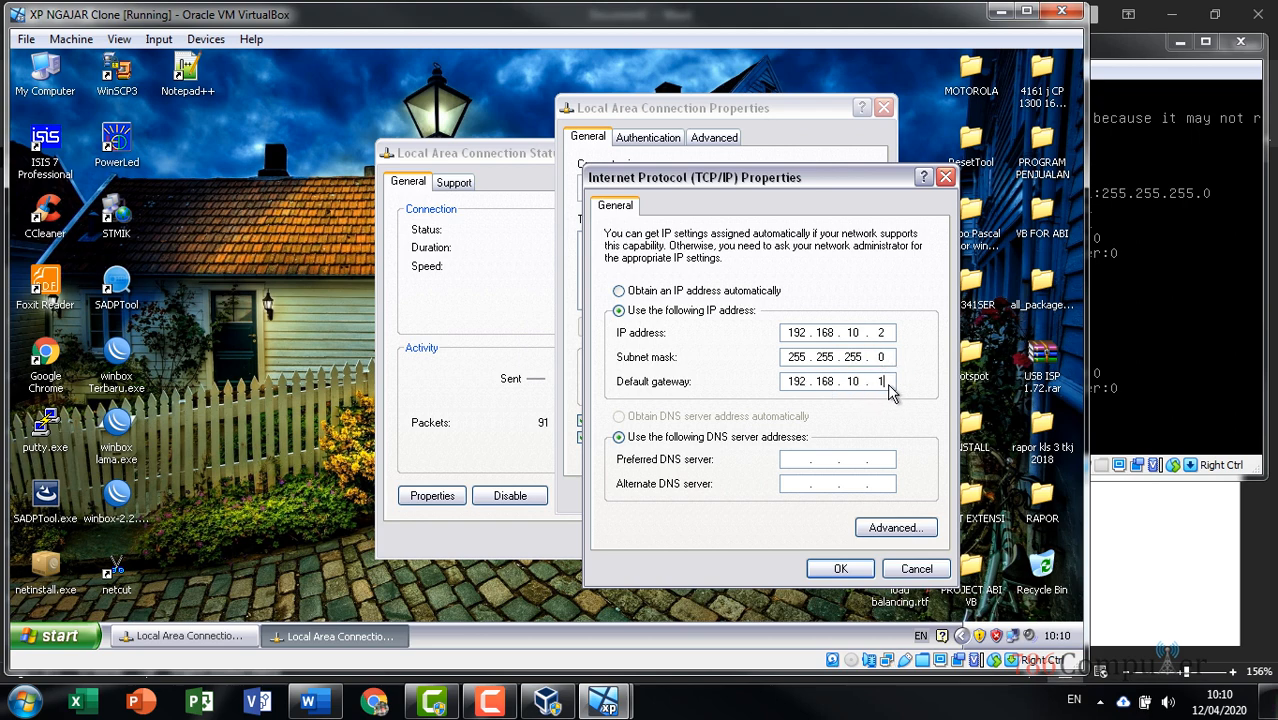
pyautogui.press('BackSpace')
pyautogui.press('BackSpace')
pyautogui.press('BackSpace')
pyautogui.press('BackSpace')
pyautogui.press('BackSpace')
pyautogui.press('BackSpace')
pyautogui.press('BackSpace')
pyautogui.press('BackSpace')
pyautogui.press('BackSpace')
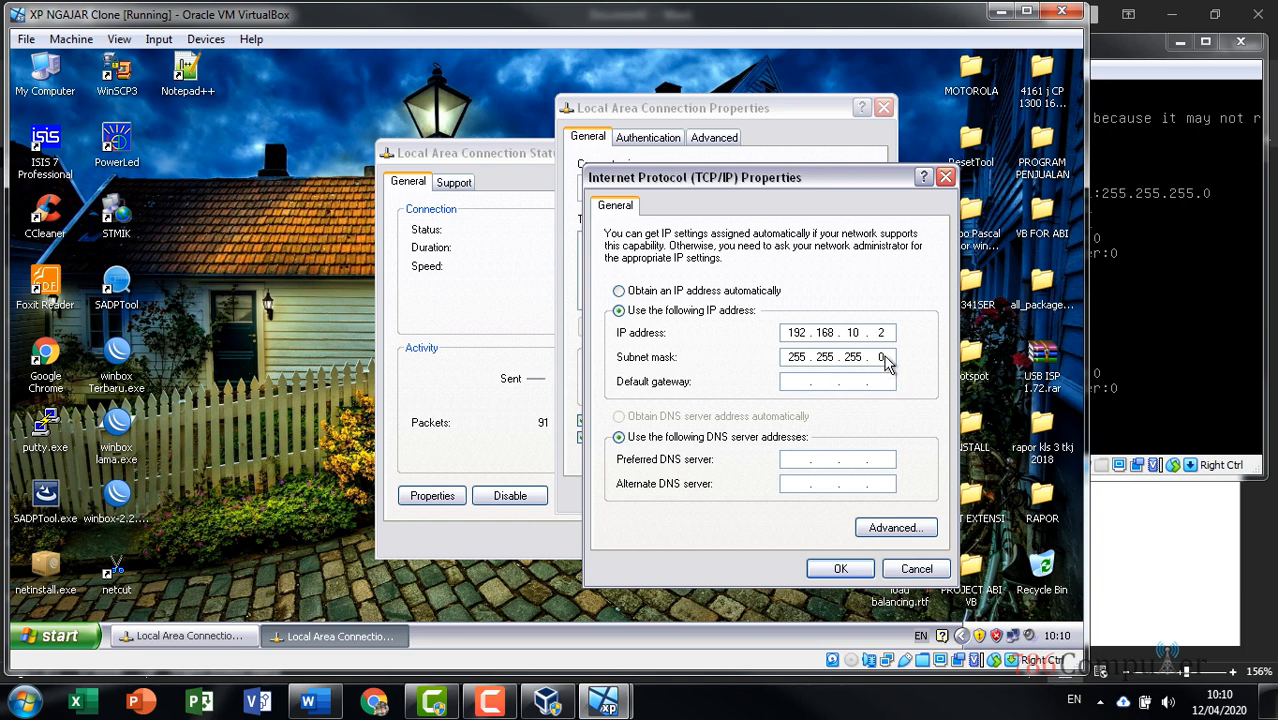
pyautogui.click(886, 360)
pyautogui.click(841, 569)
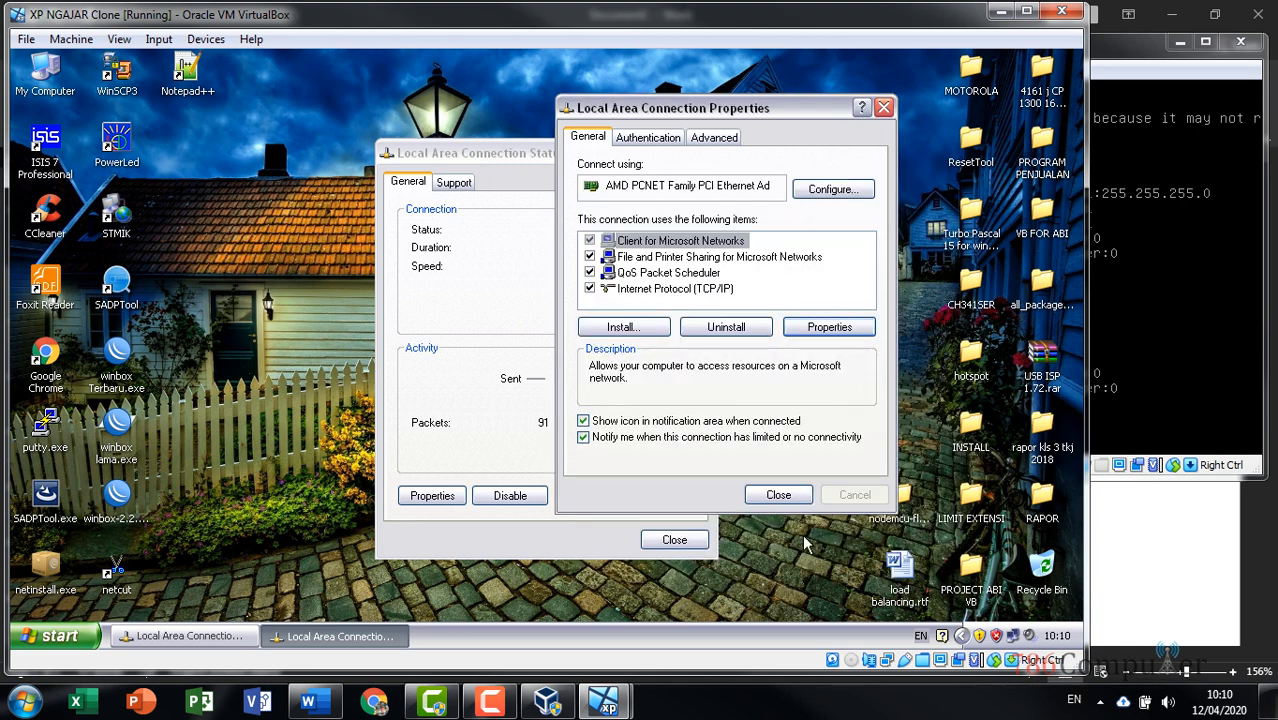
# Close the XP connection status window and refresh the XP desktop
pyautogui.click(674, 546)
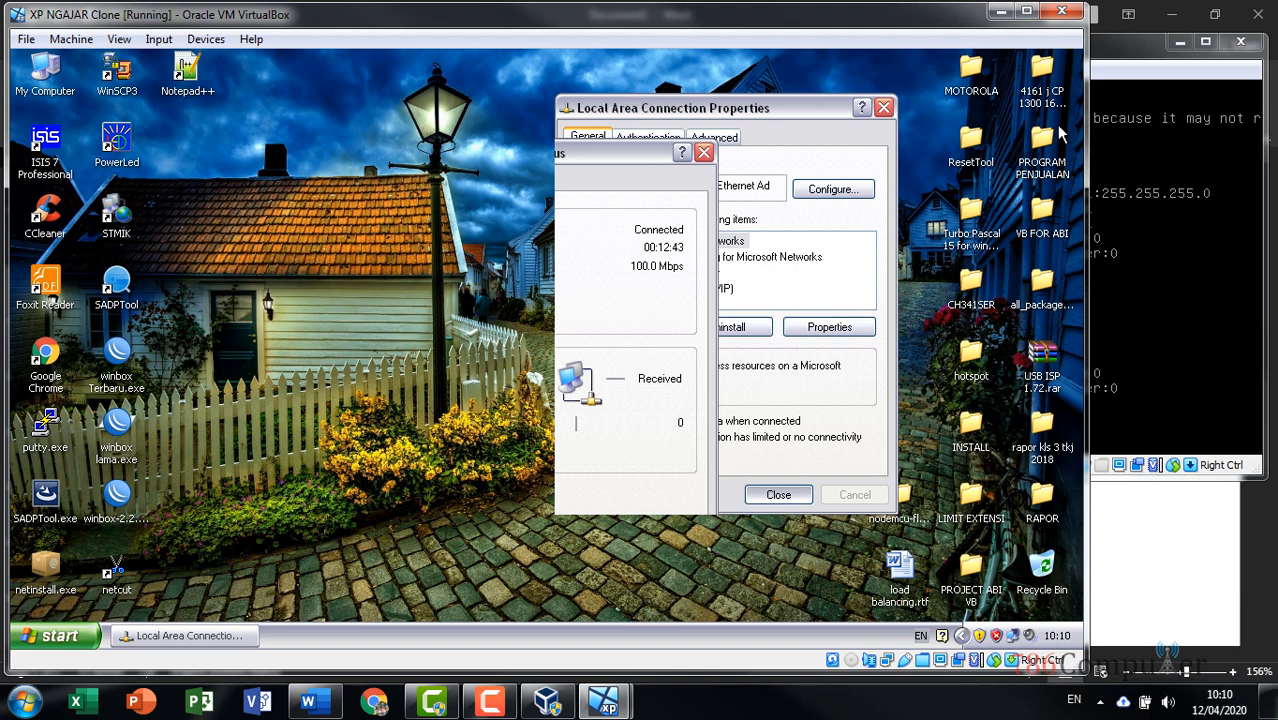
pyautogui.click(1145, 40)
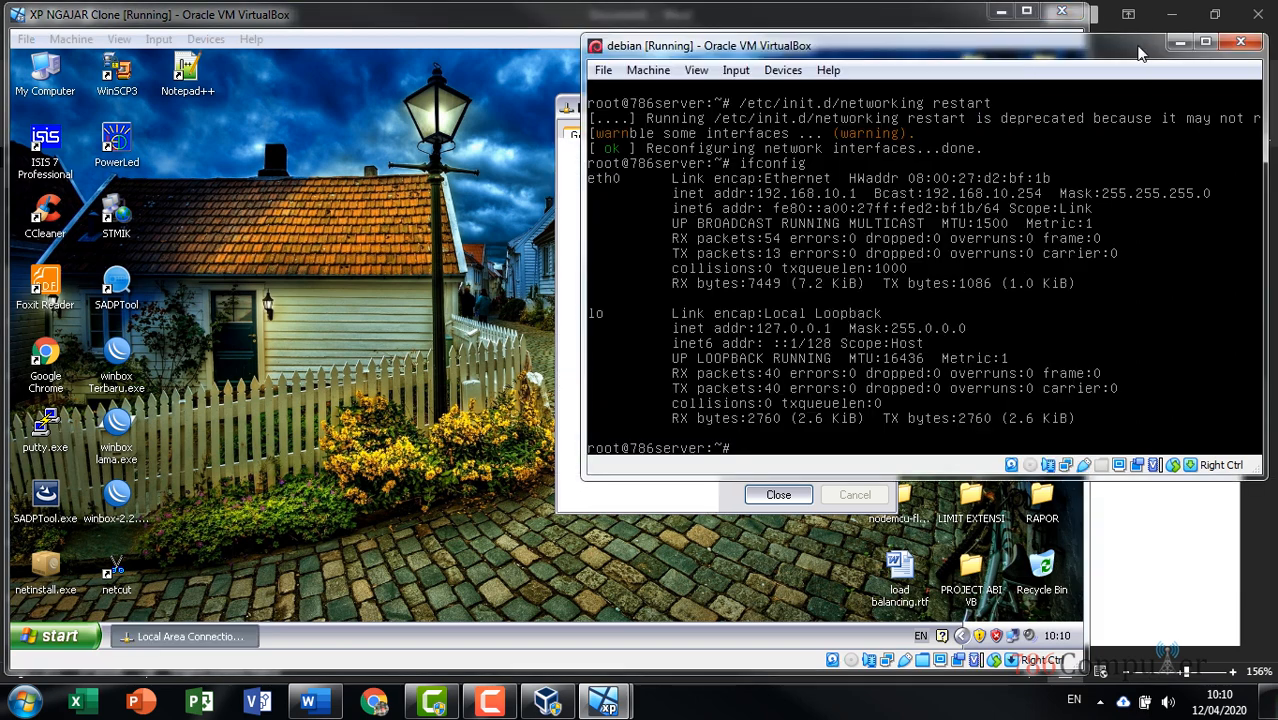
pyautogui.click(622, 26)
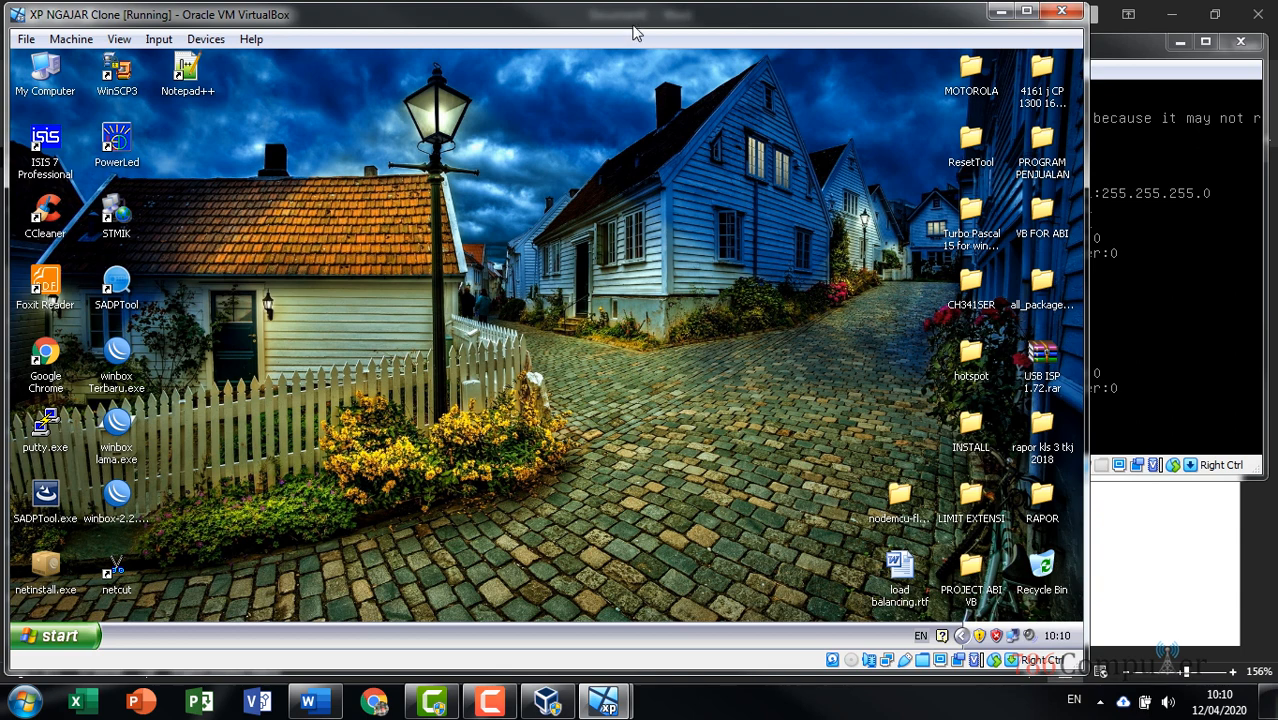
pyautogui.rightClick(522, 184)
pyautogui.click(562, 214)
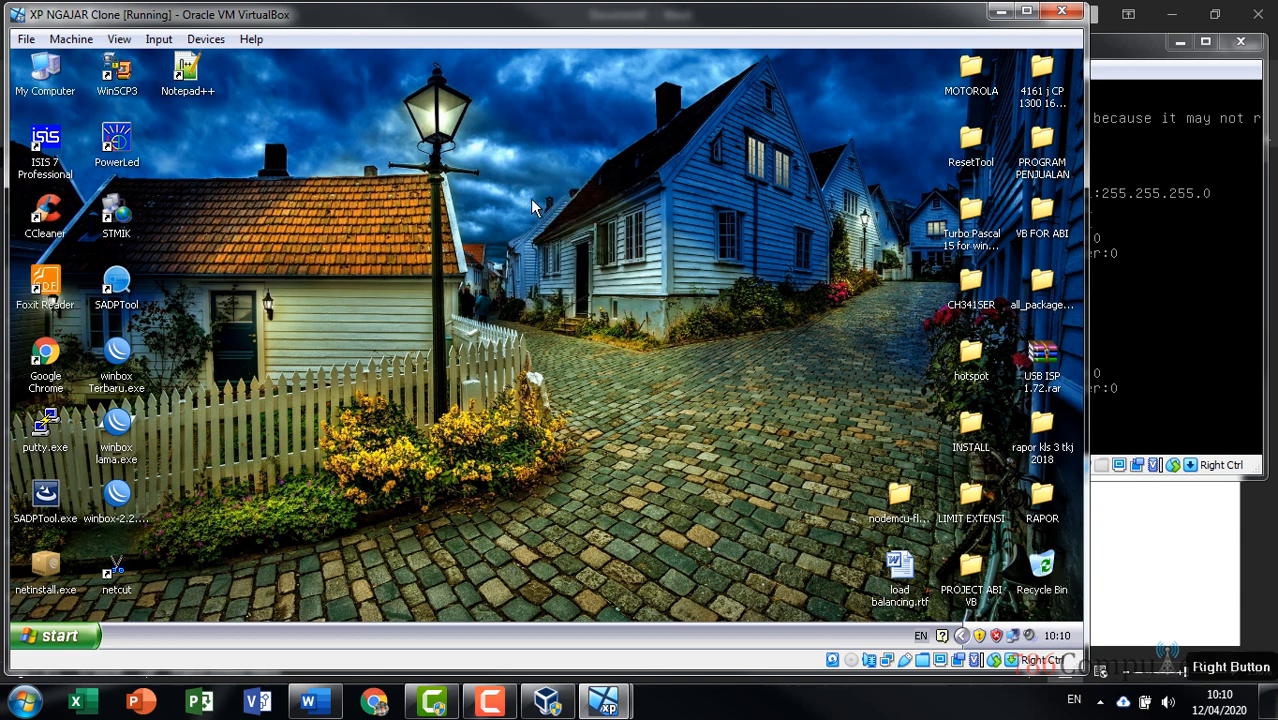
pyautogui.click(1126, 57)
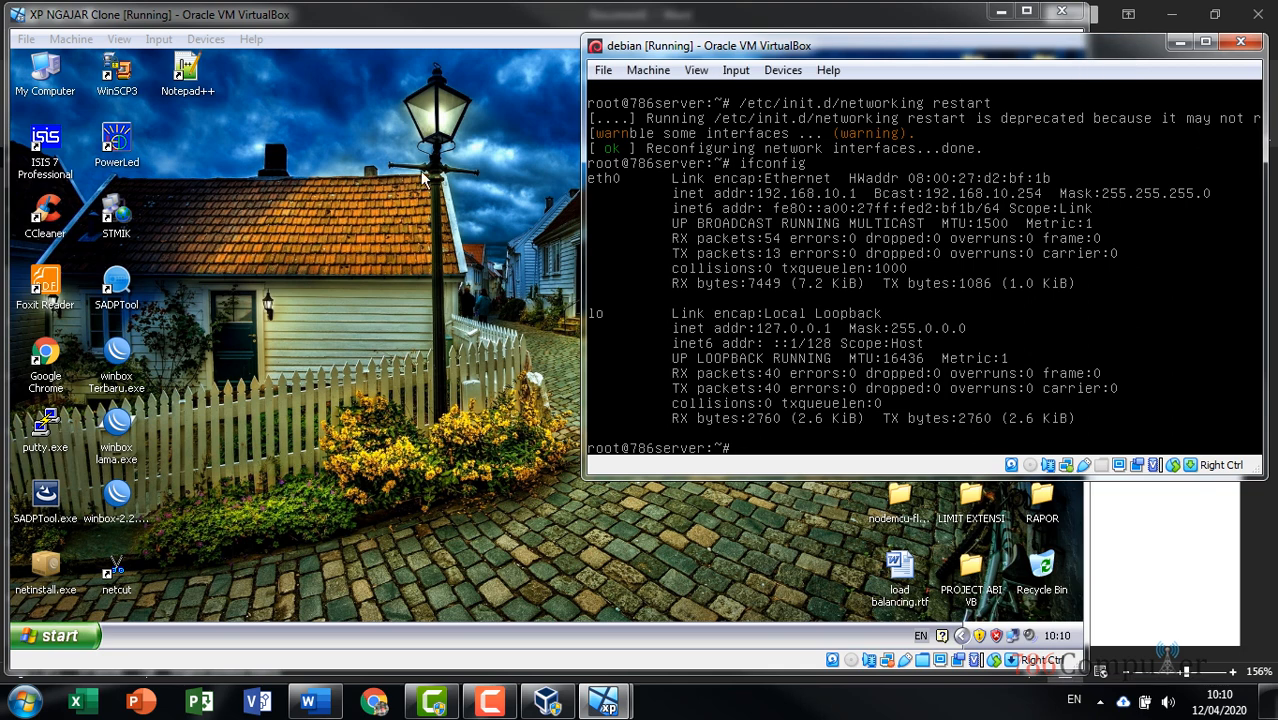
pyautogui.click(422, 180)
# From an XP Command Prompt, run ping 192.168.10.1 -t and stop it with Ctrl+C
pyautogui.click(45, 636)
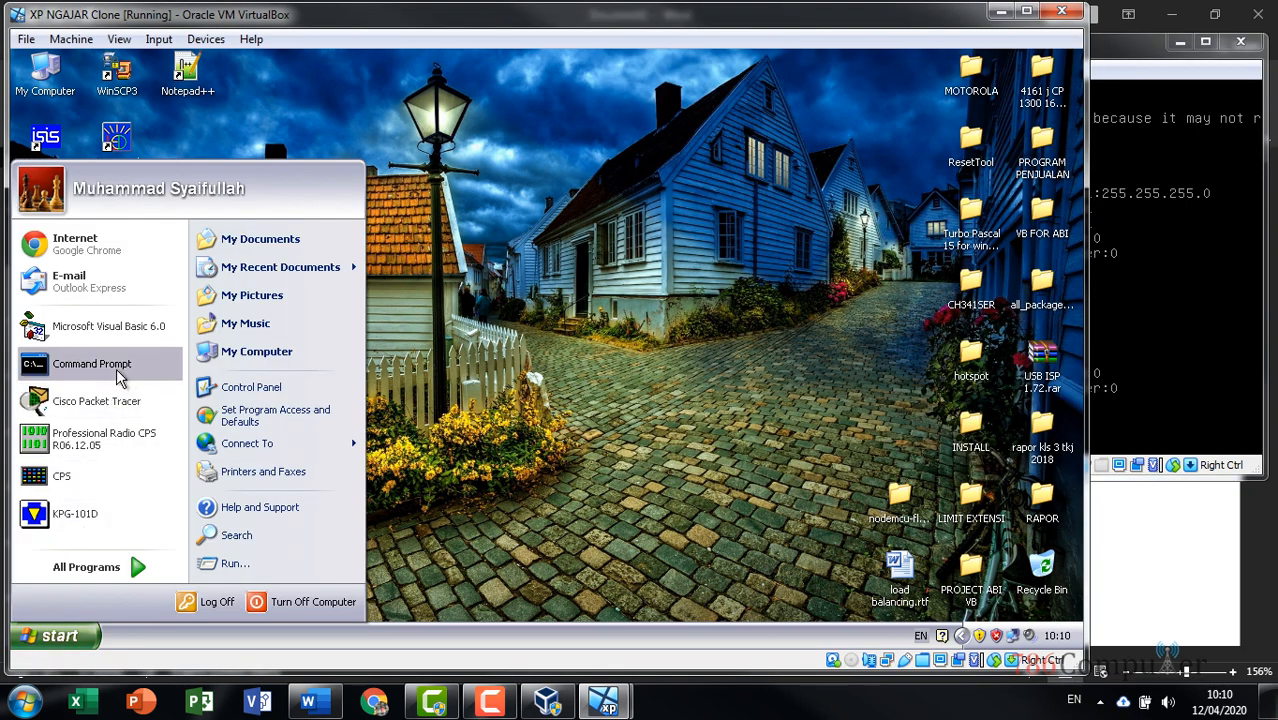
pyautogui.click(125, 370)
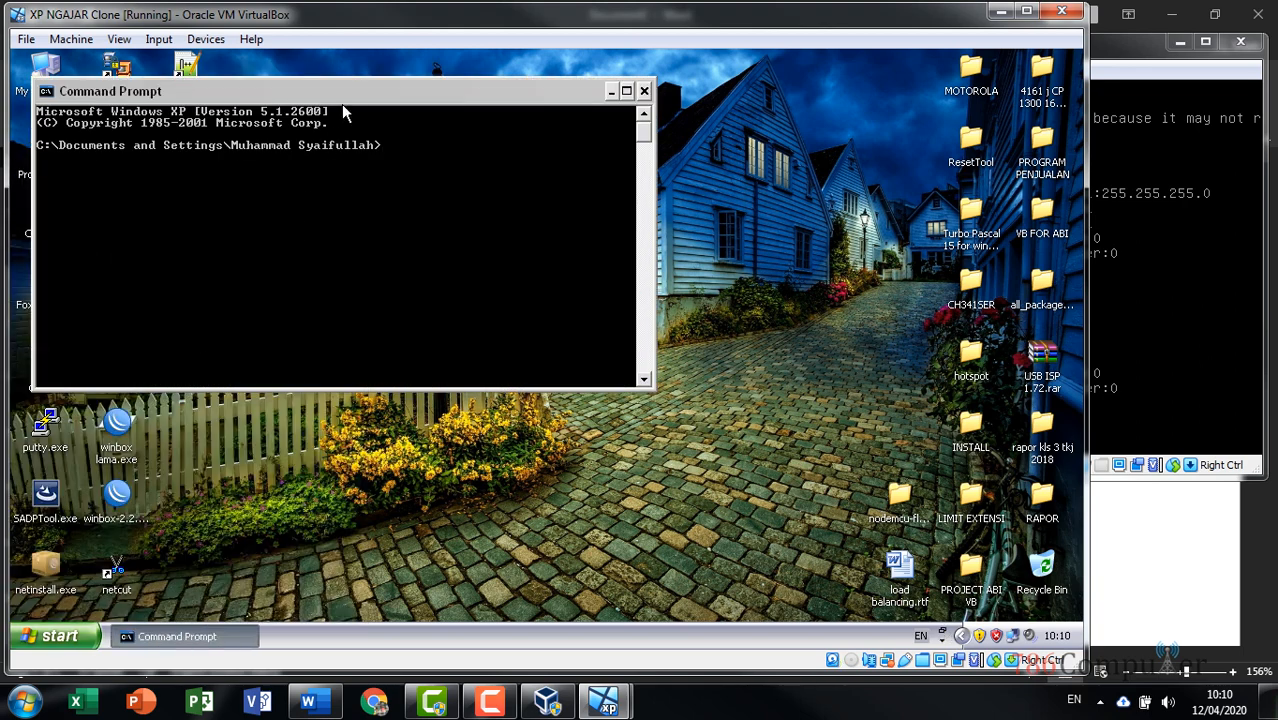
pyautogui.moveTo(358, 92); pyautogui.dragTo(571, 101)
pyautogui.write('ping 192')
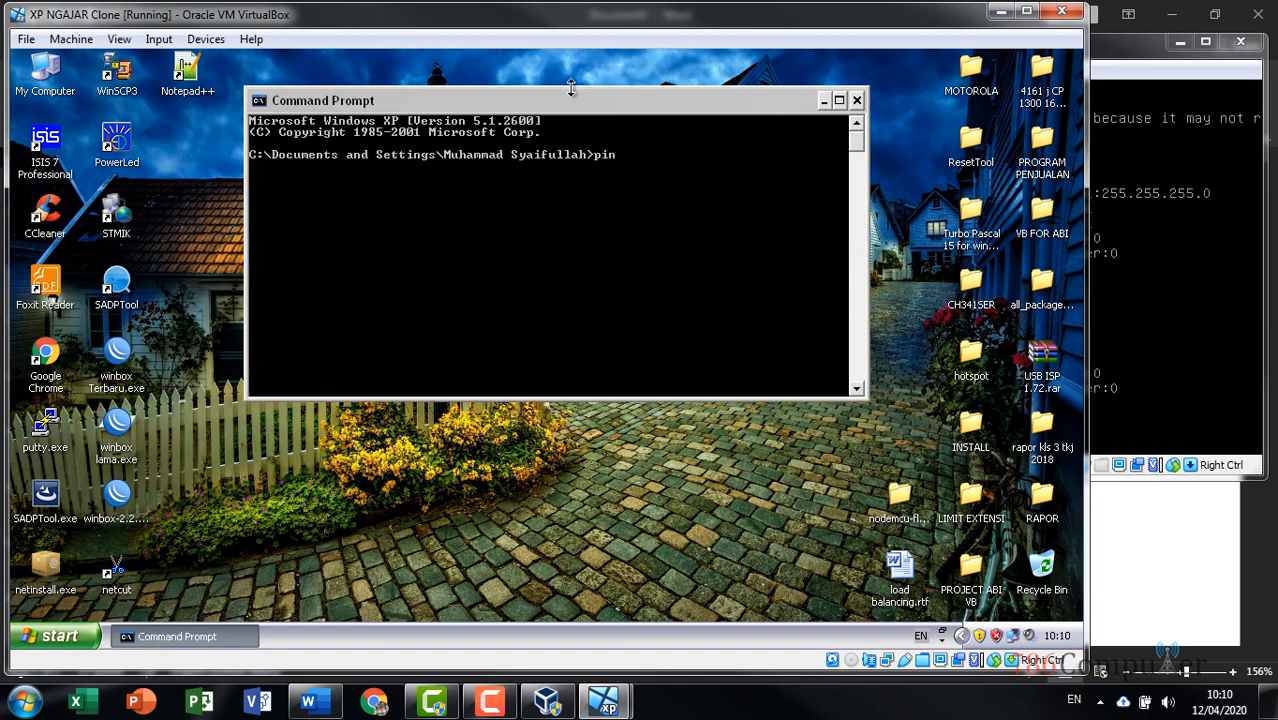
pyautogui.write('.168.10.1')
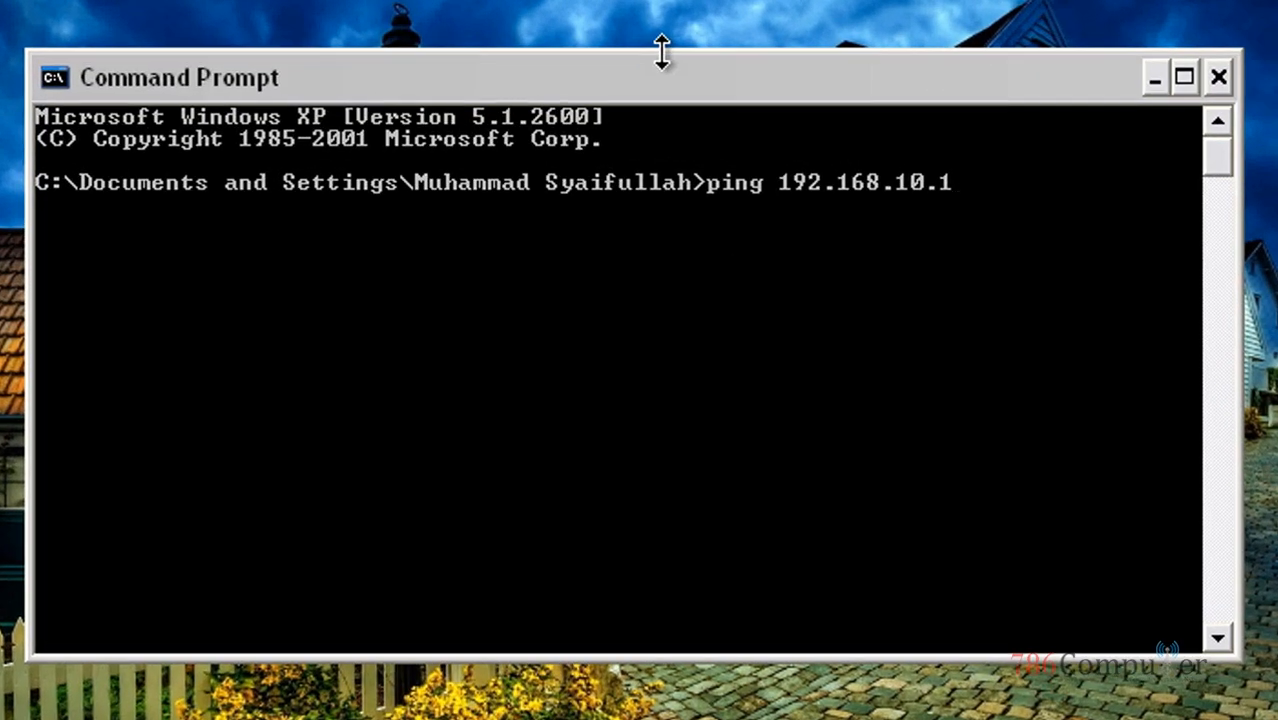
pyautogui.write(' -t')
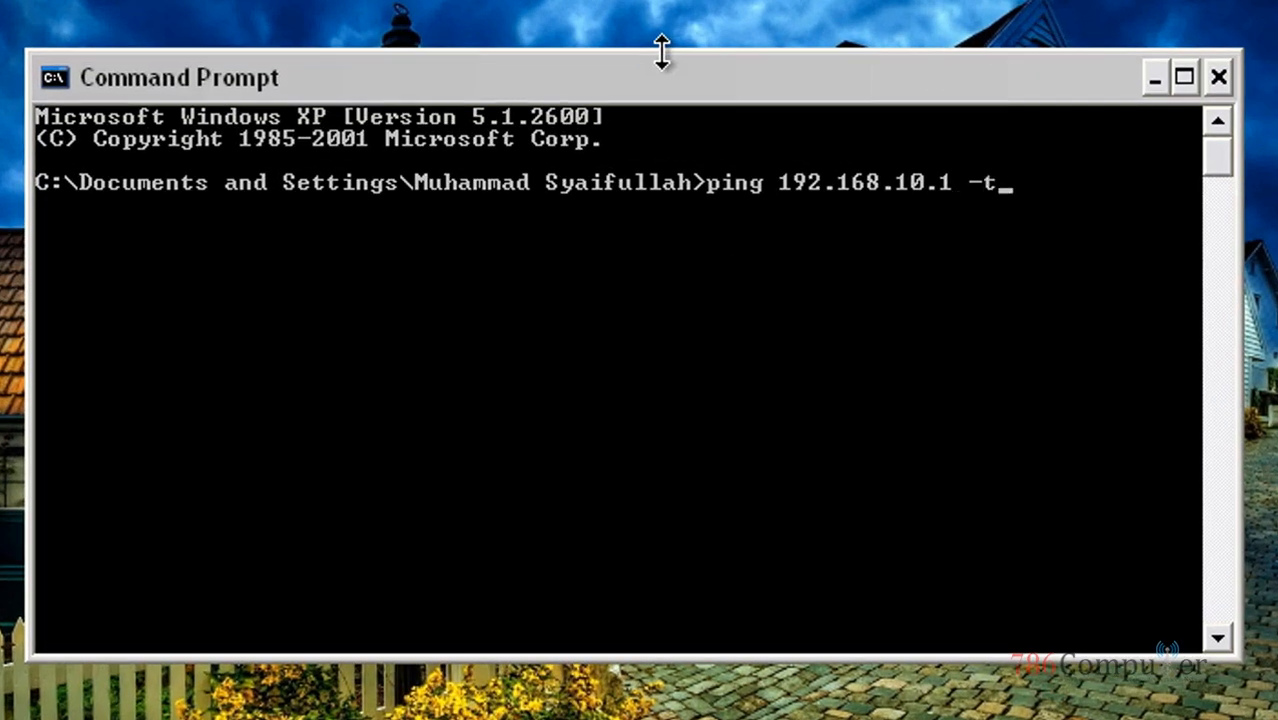
pyautogui.press('Return')
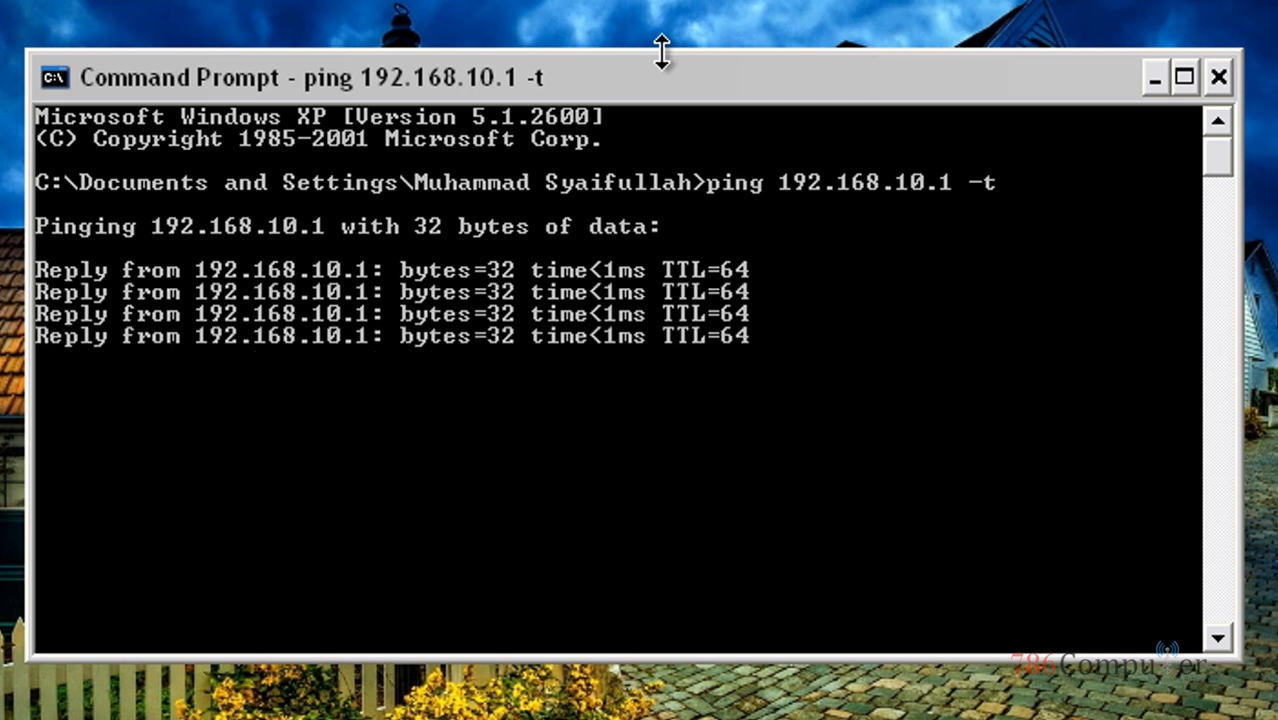
pyautogui.hotkey('ctrl', 'c')
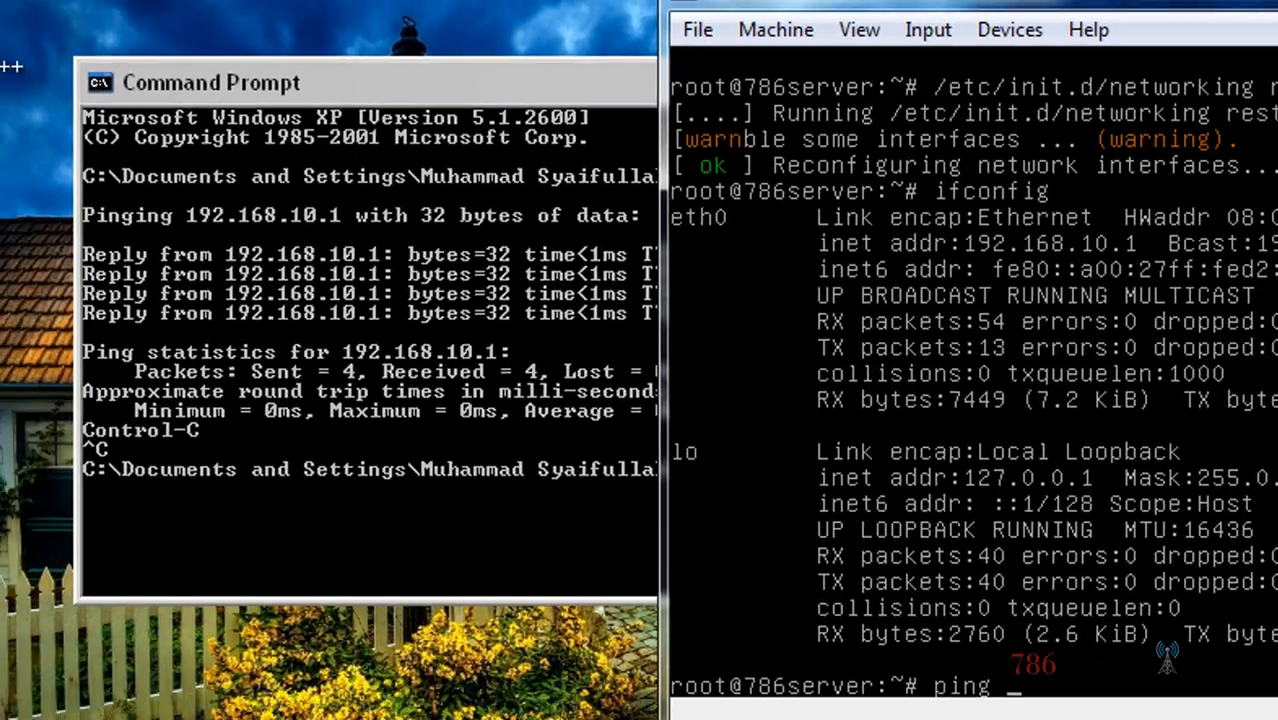
# Ping 192.168.10.2 from Debian, close the XP prompt, and stop the ping: 11/11 replies
pyautogui.write('192')
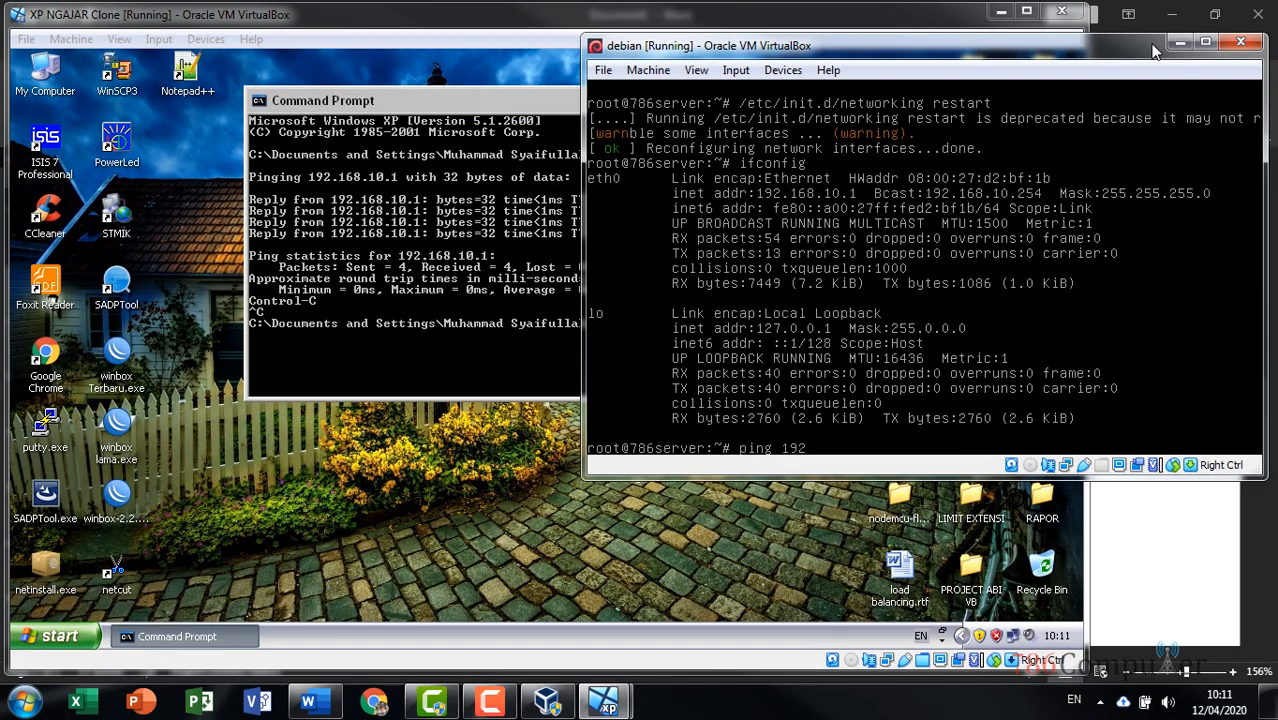
pyautogui.write('.168.10.2')
pyautogui.press('Return')
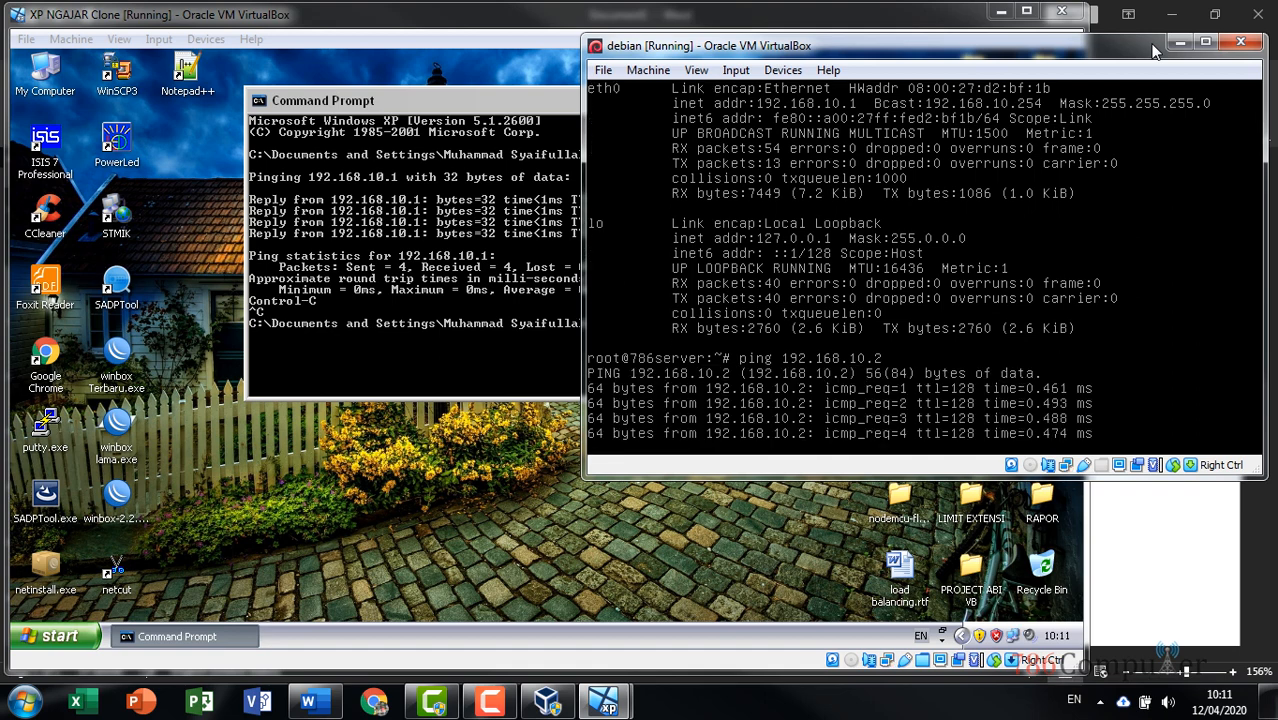
pyautogui.moveTo(1091, 48); pyautogui.dragTo(1099, 77)
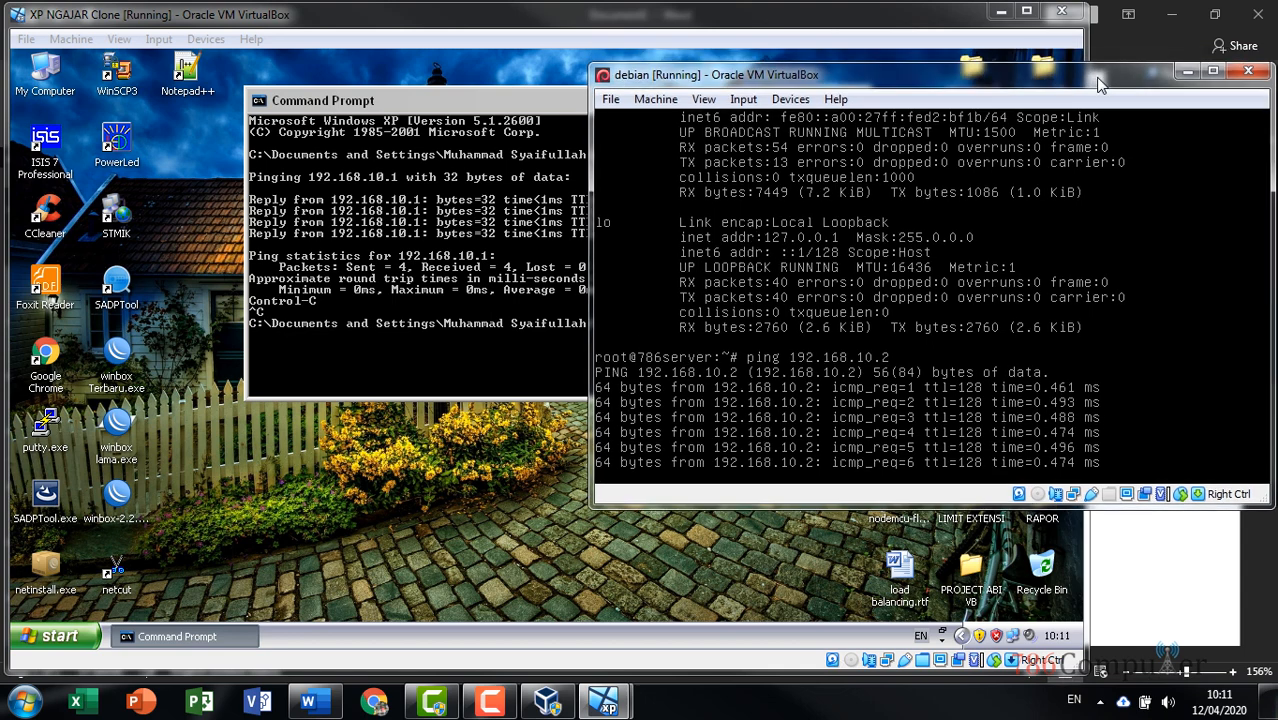
pyautogui.click(815, 25)
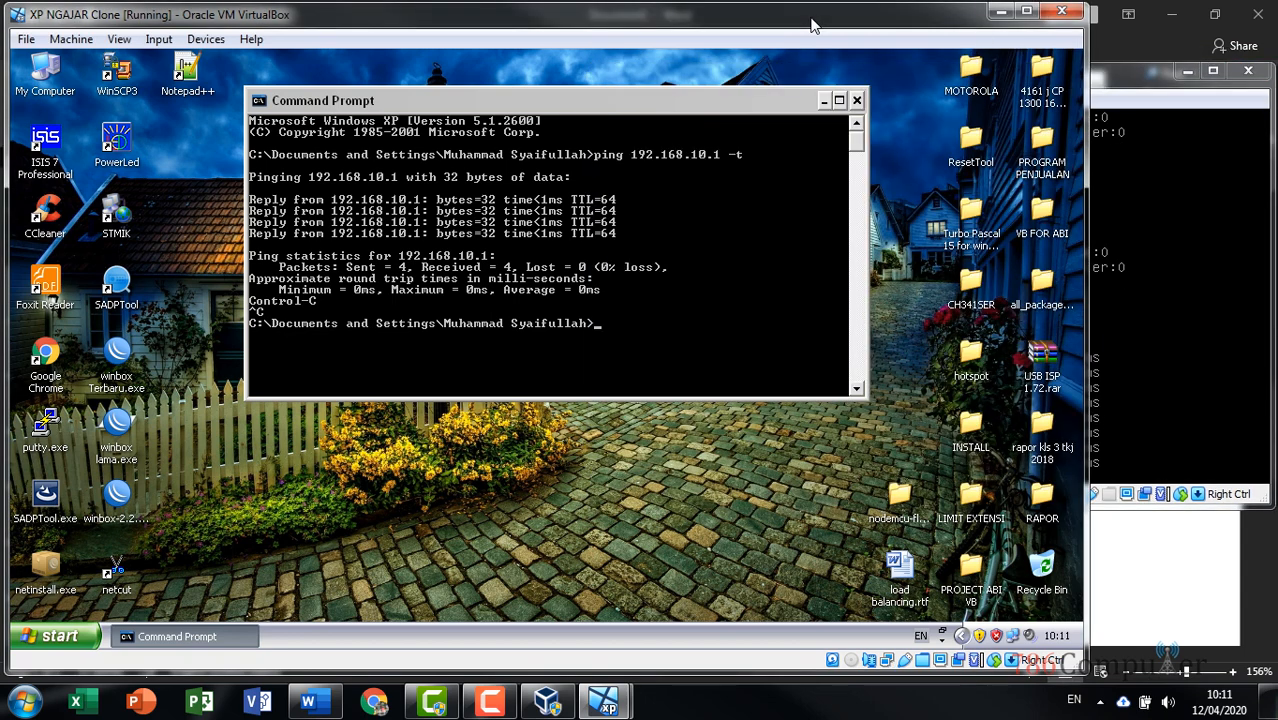
pyautogui.click(857, 100)
pyautogui.click(1104, 76)
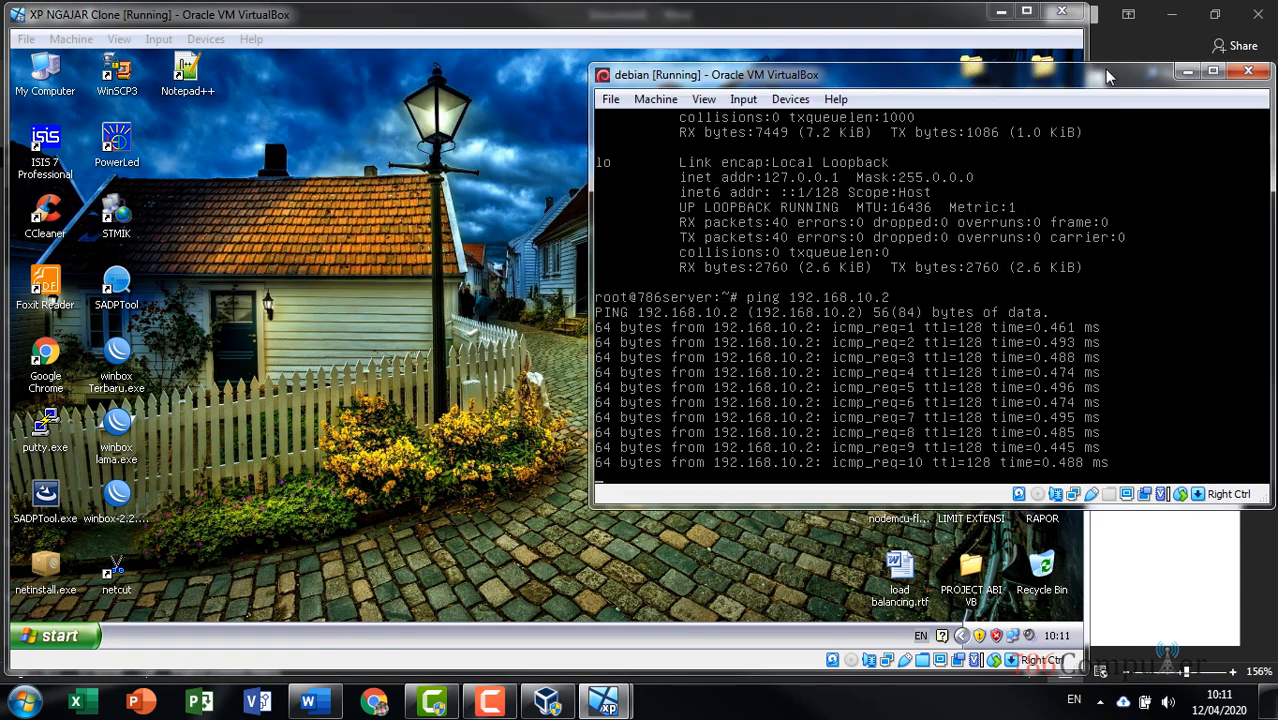
pyautogui.hotkey('ctrl', 'c')
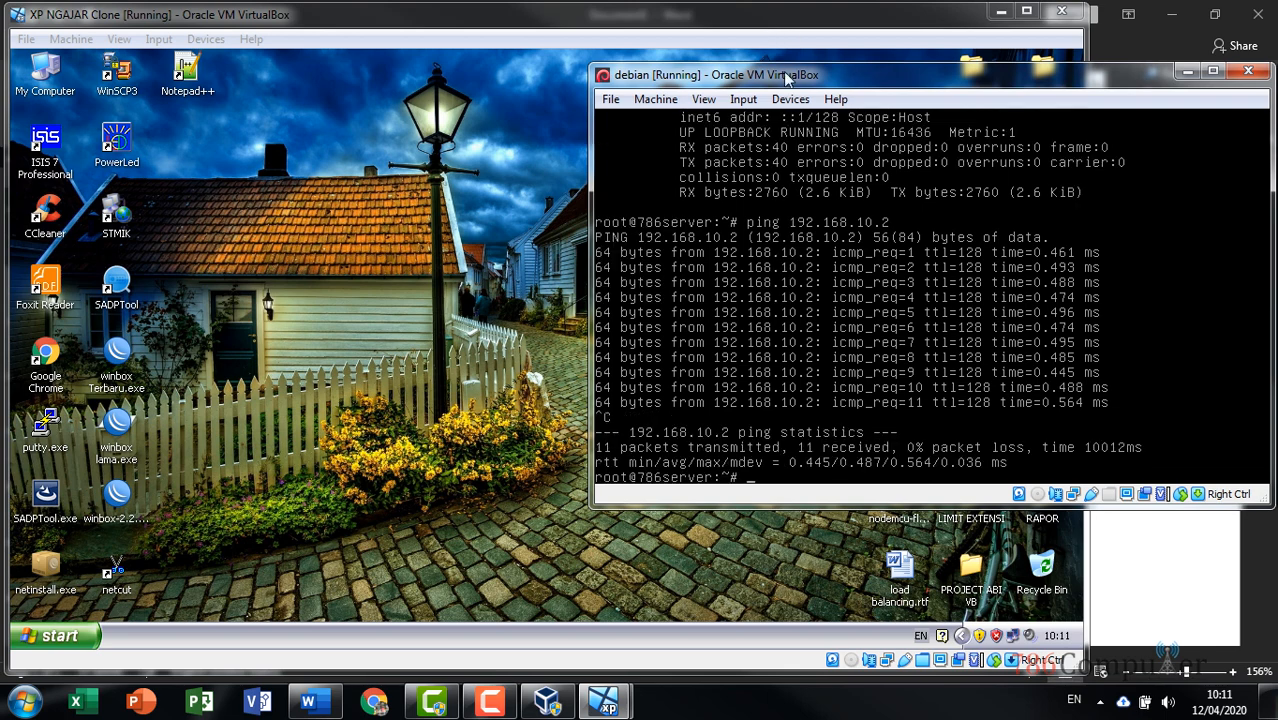
# Nudge the Debian window, refresh the XP desktop twice, and return to the Debian server
pyautogui.moveTo(787, 78); pyautogui.dragTo(787, 90)
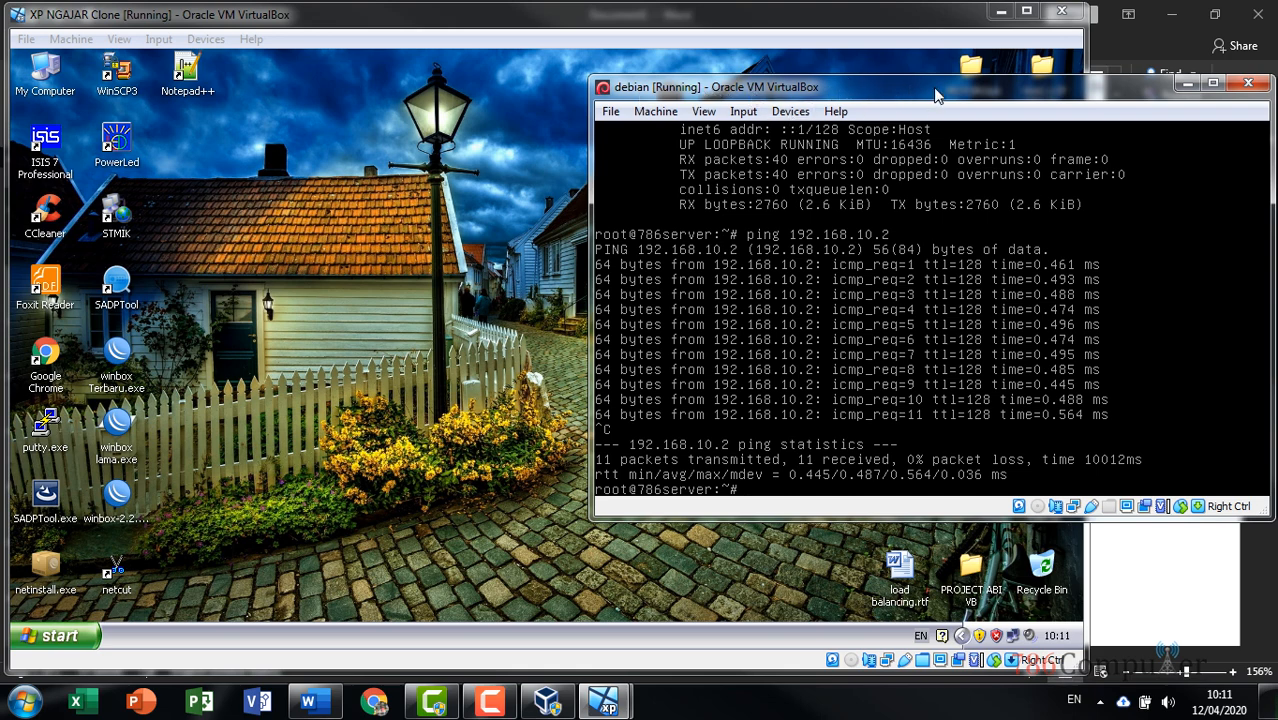
pyautogui.moveTo(944, 90)
pyautogui.mouseDown()
pyautogui.moveTo(922, 129)
pyautogui.moveTo(934, 111)
pyautogui.mouseUp()
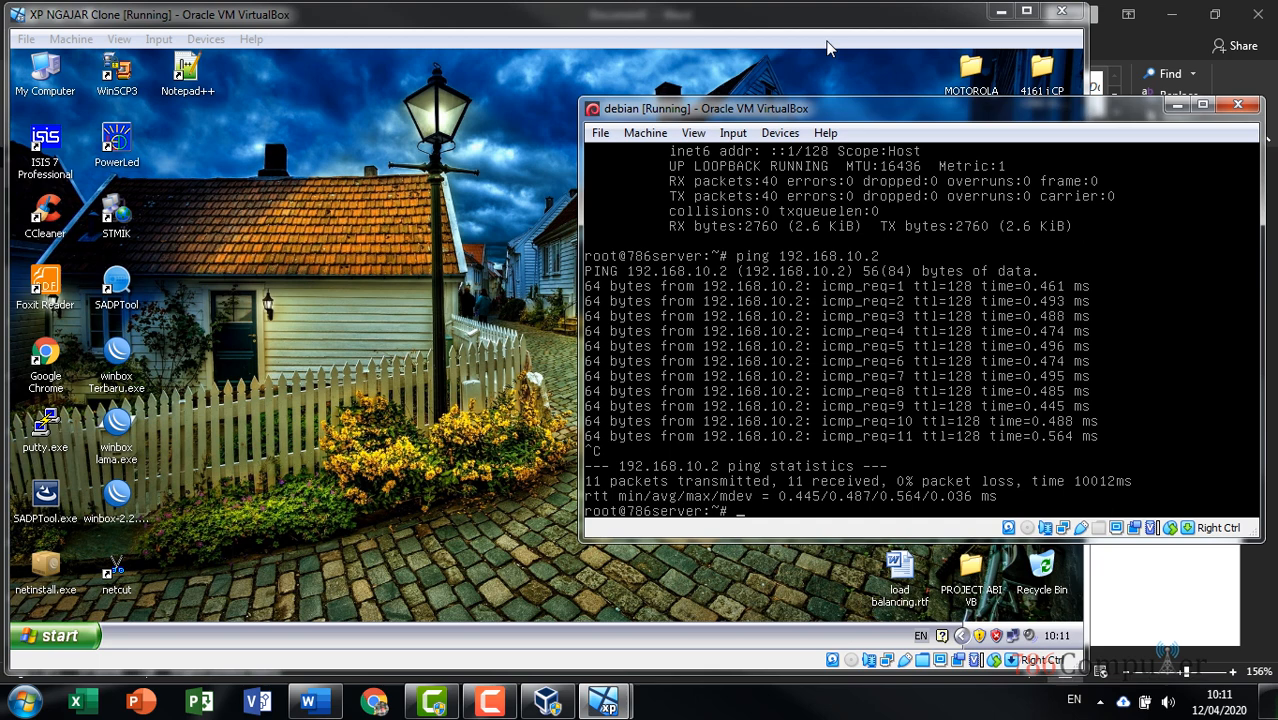
pyautogui.click(768, 25)
pyautogui.rightClick(587, 176)
pyautogui.click(628, 199)
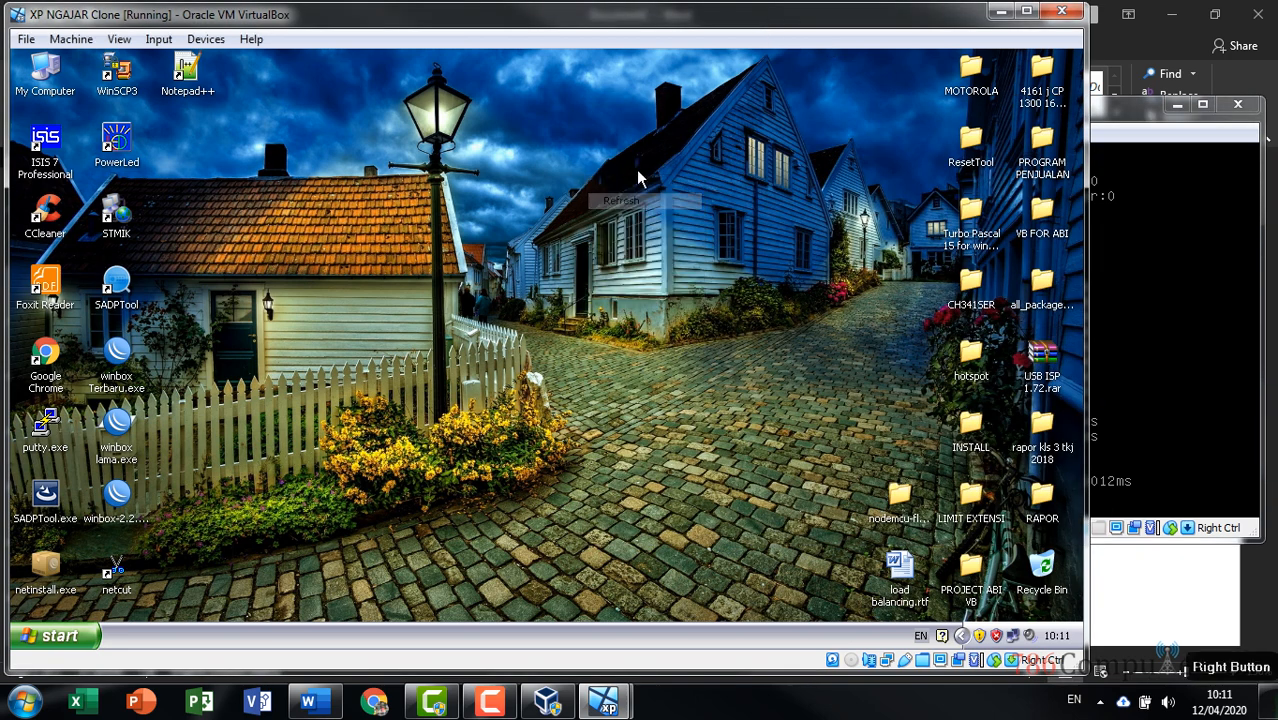
pyautogui.rightClick(580, 154)
pyautogui.click(631, 180)
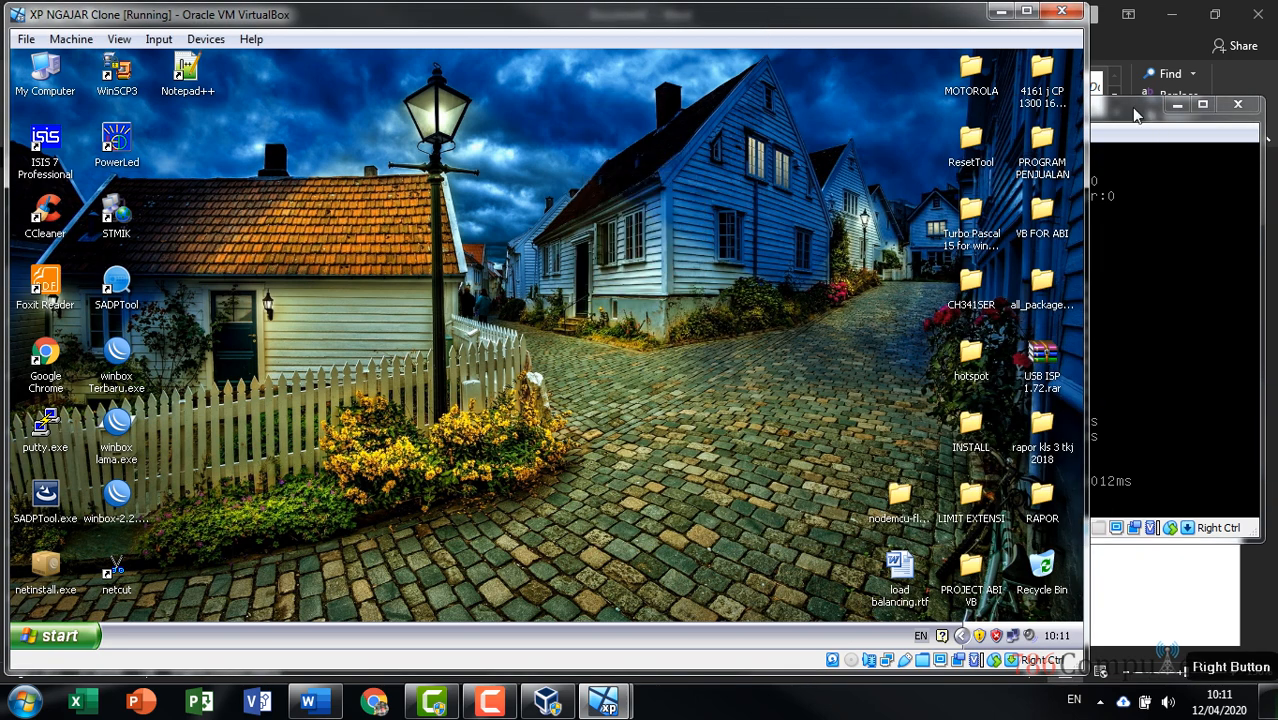
pyautogui.click(1150, 120)
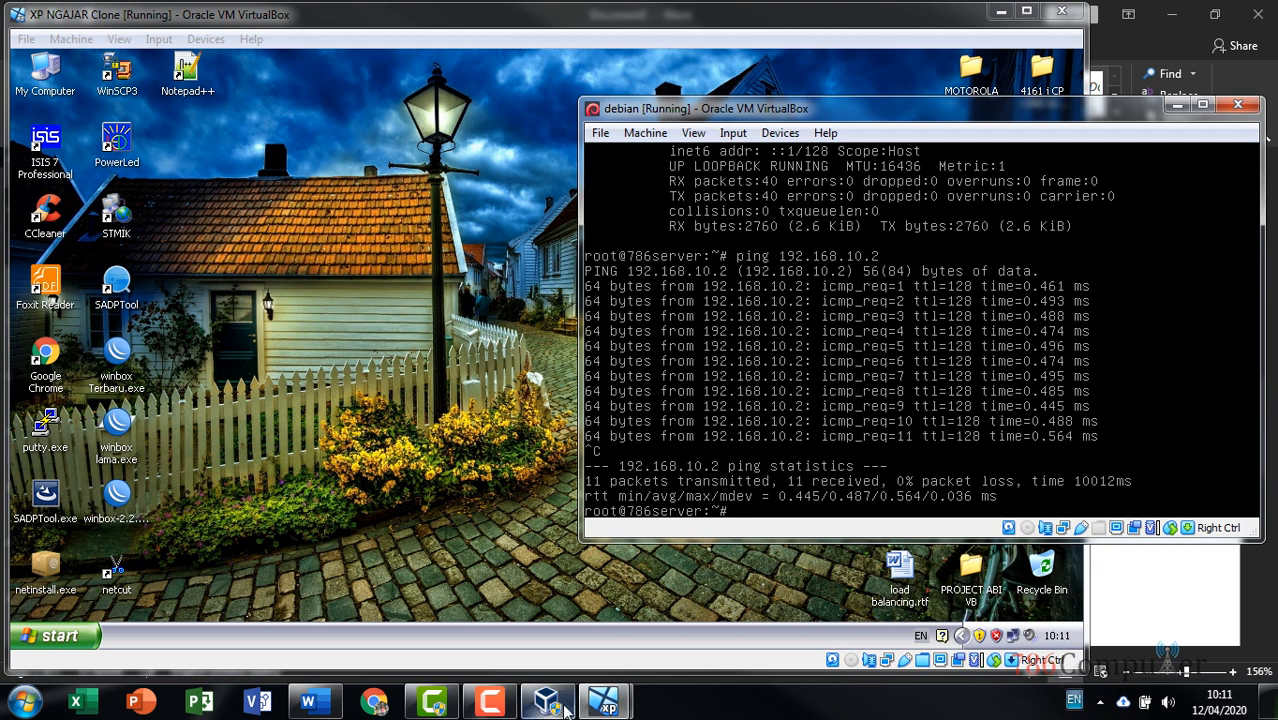
# Add 'Nama paket' and 'DHCP Server -> DHCP3-SERVER, ISC-DHCPSERVER' lines to the Word notes
pyautogui.click(336, 706)
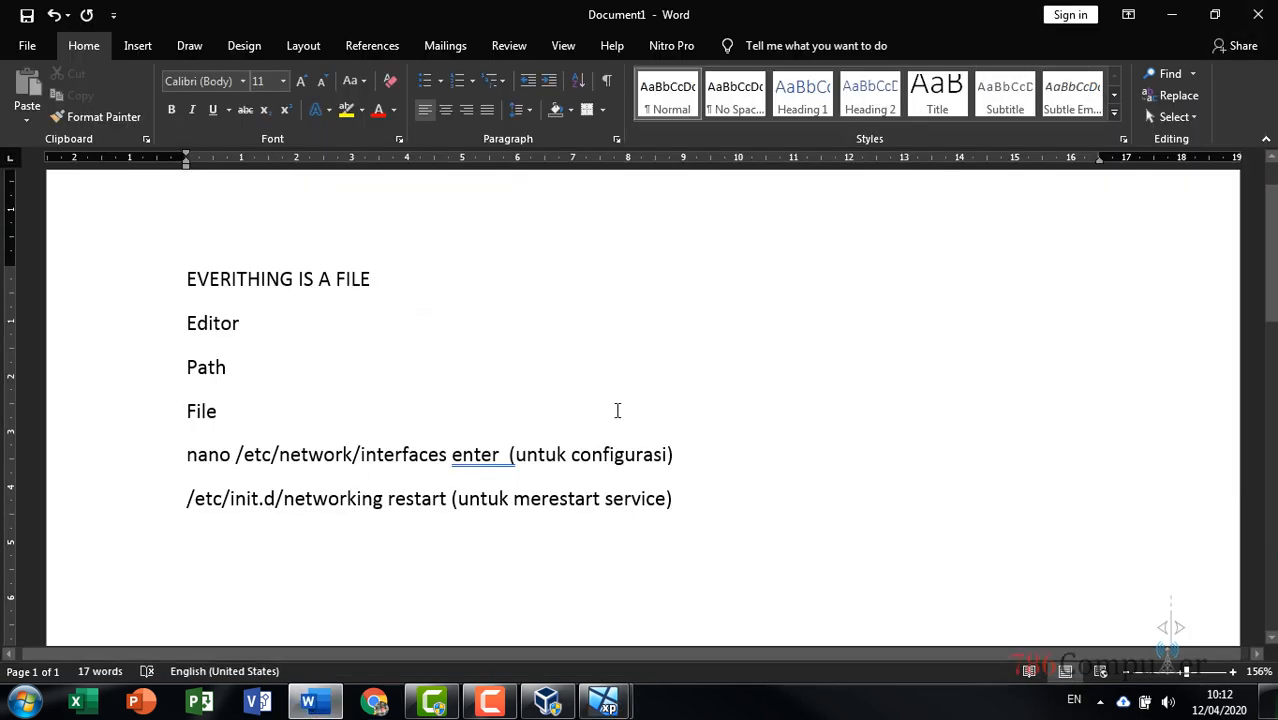
pyautogui.press('Return')
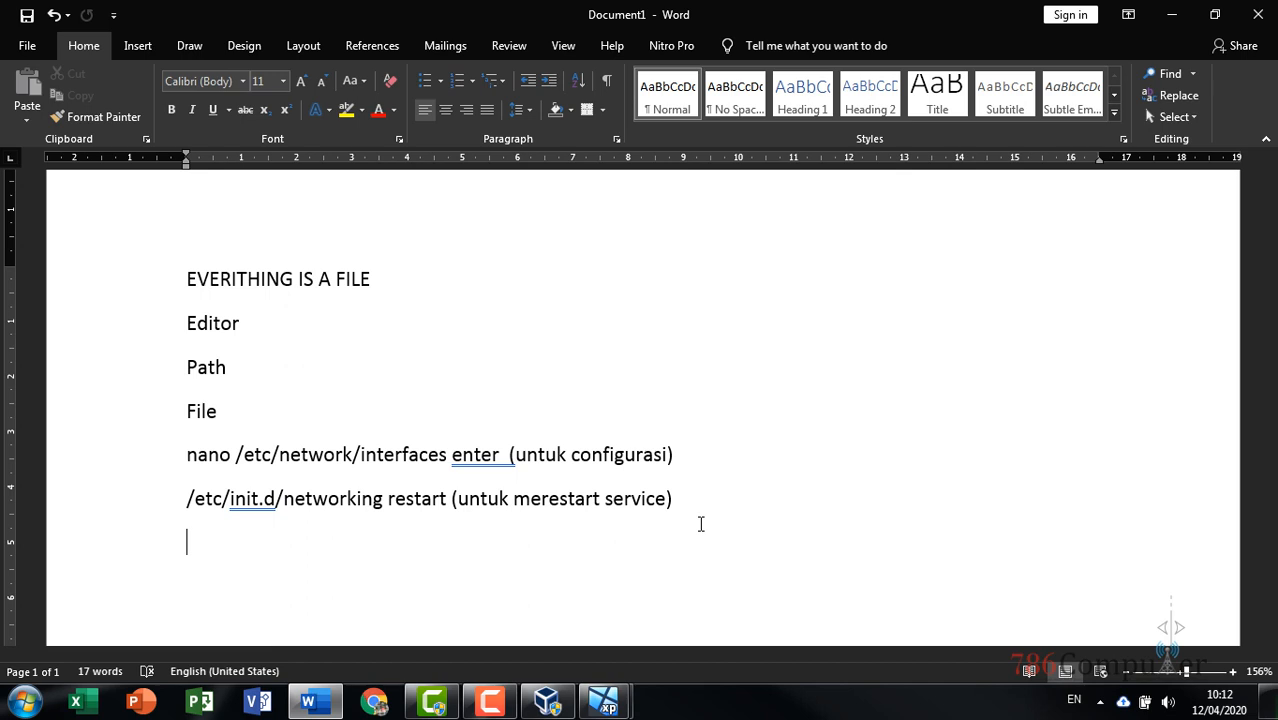
pyautogui.write('Nama pa')
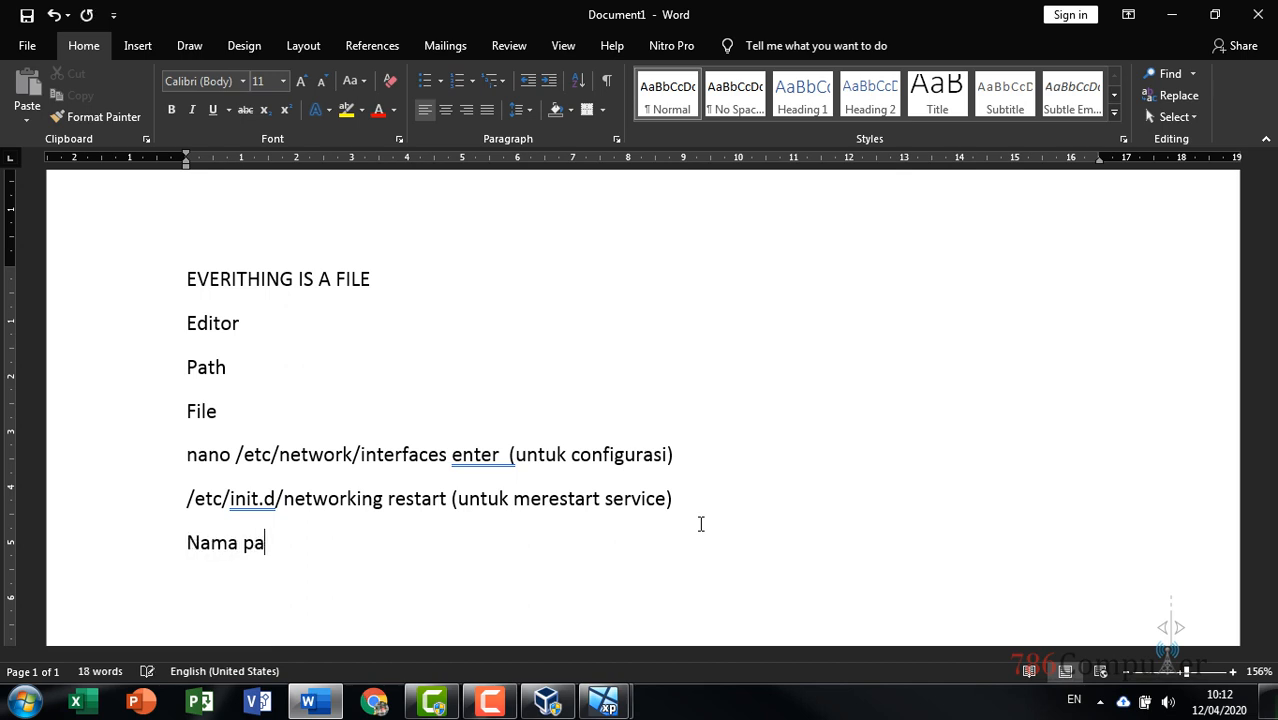
pyautogui.write('ket')
pyautogui.press('Return')
pyautogui.write('DHCP')
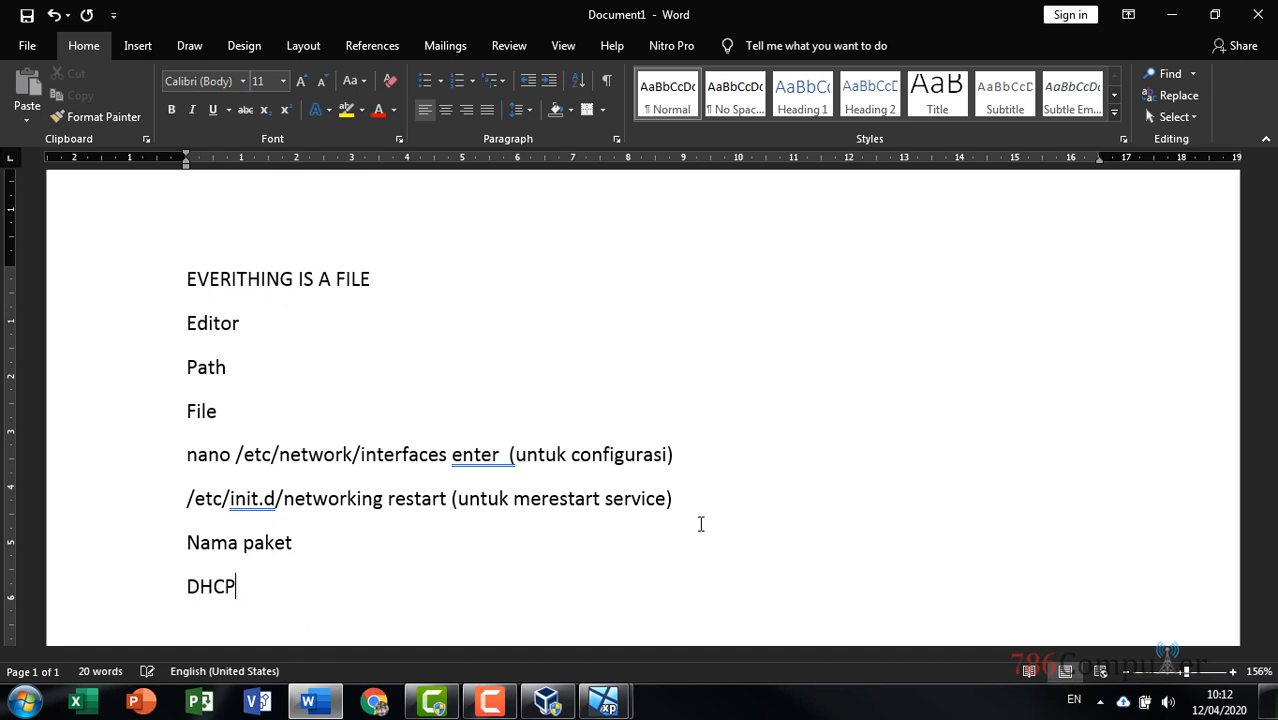
pyautogui.write(' Sr')
pyautogui.press('BackSpace')
pyautogui.write('erver')
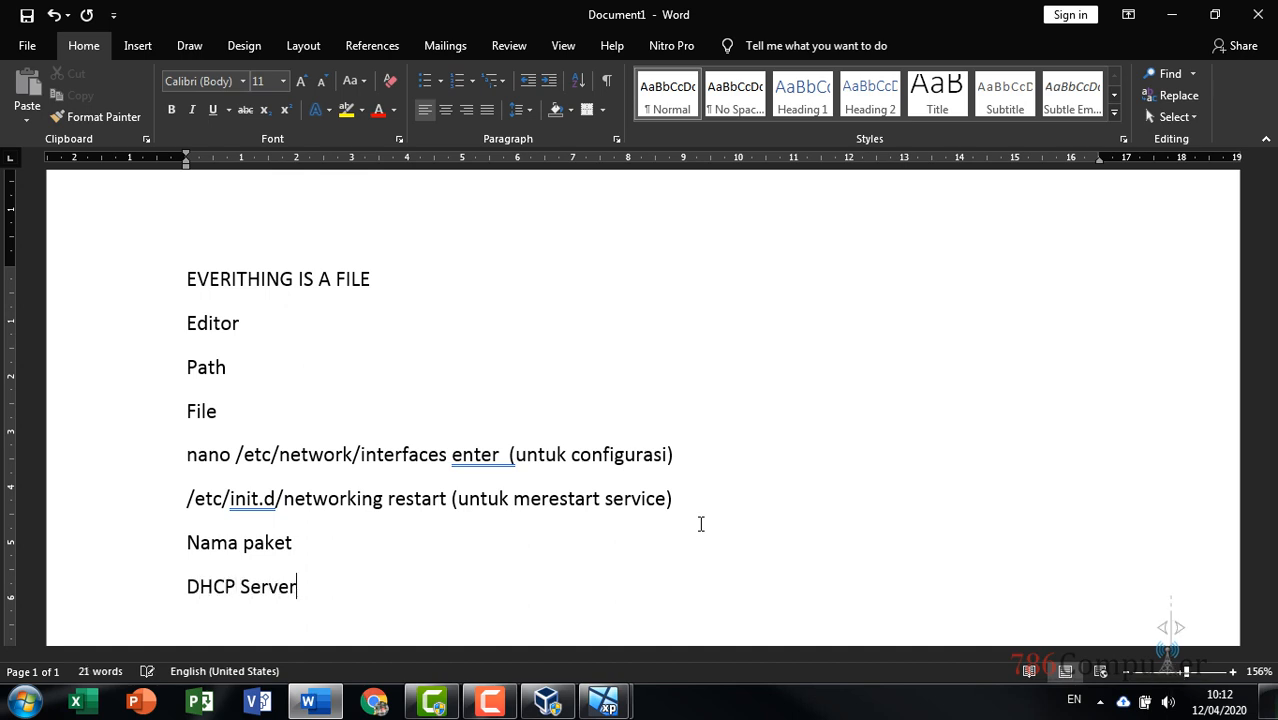
pyautogui.write(' -> DHCP3')
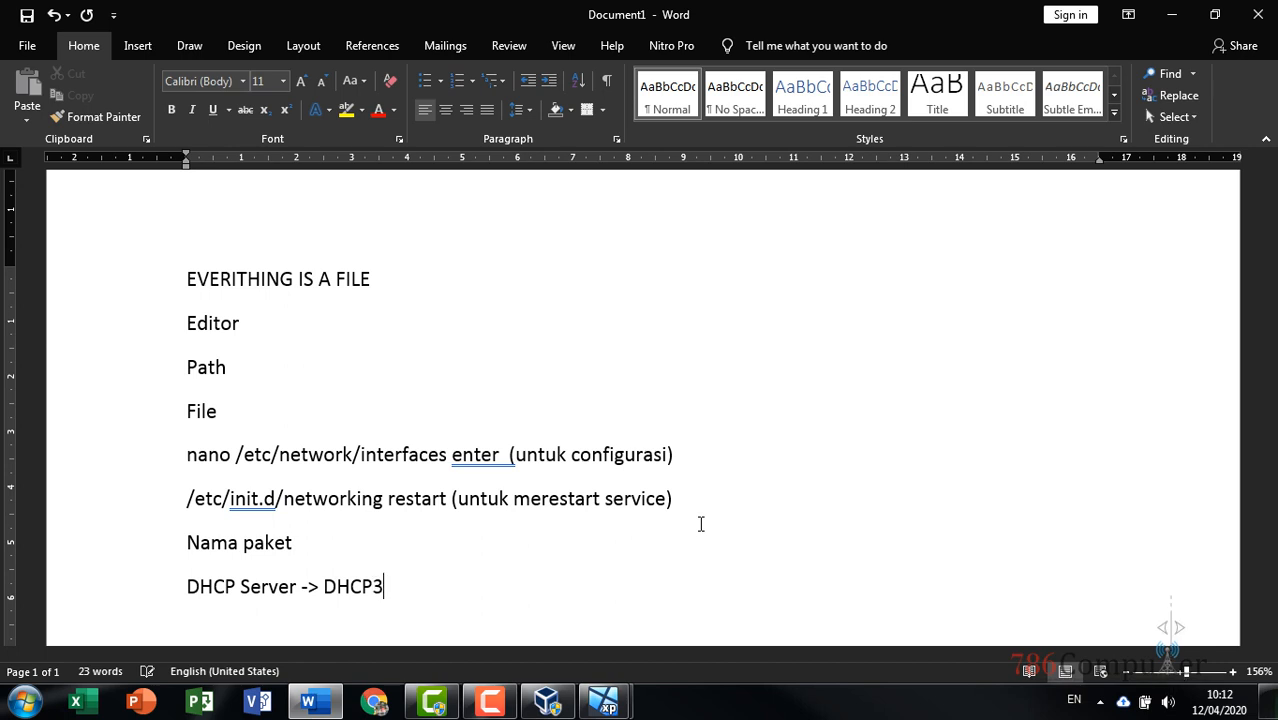
pyautogui.write('-SERVER')
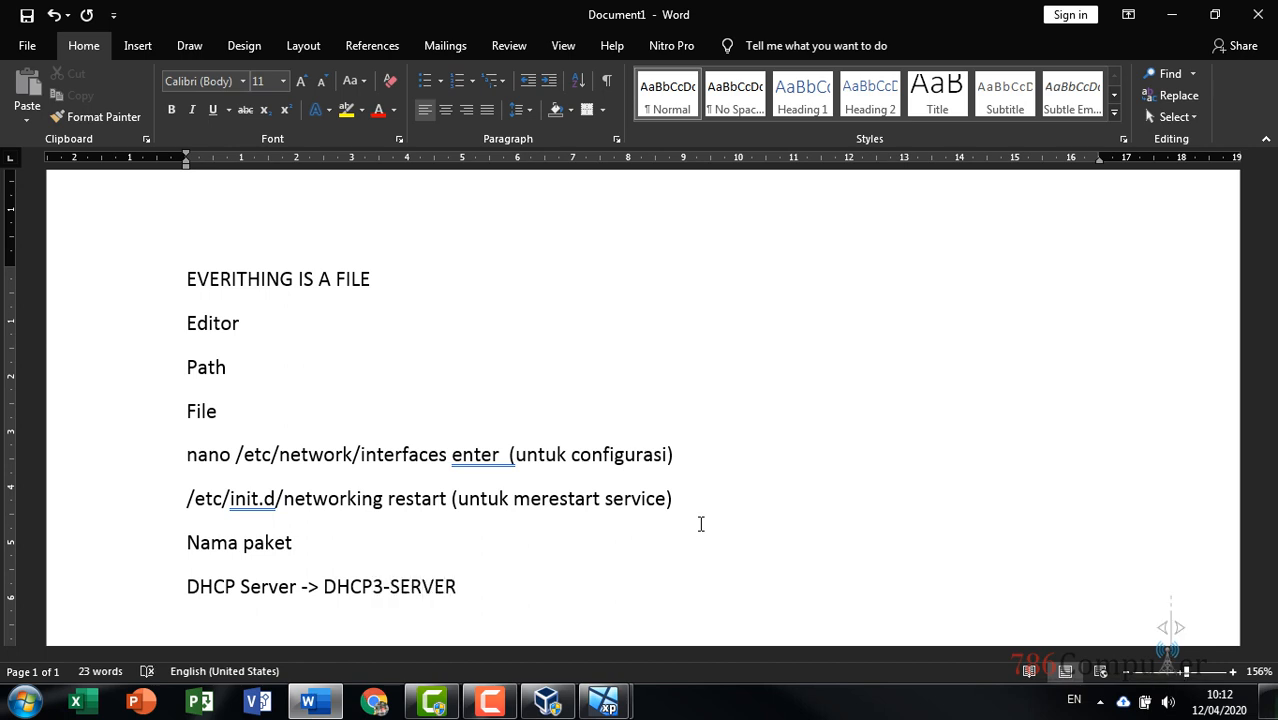
pyautogui.write(', ISC-')
pyautogui.write('DHCPS')
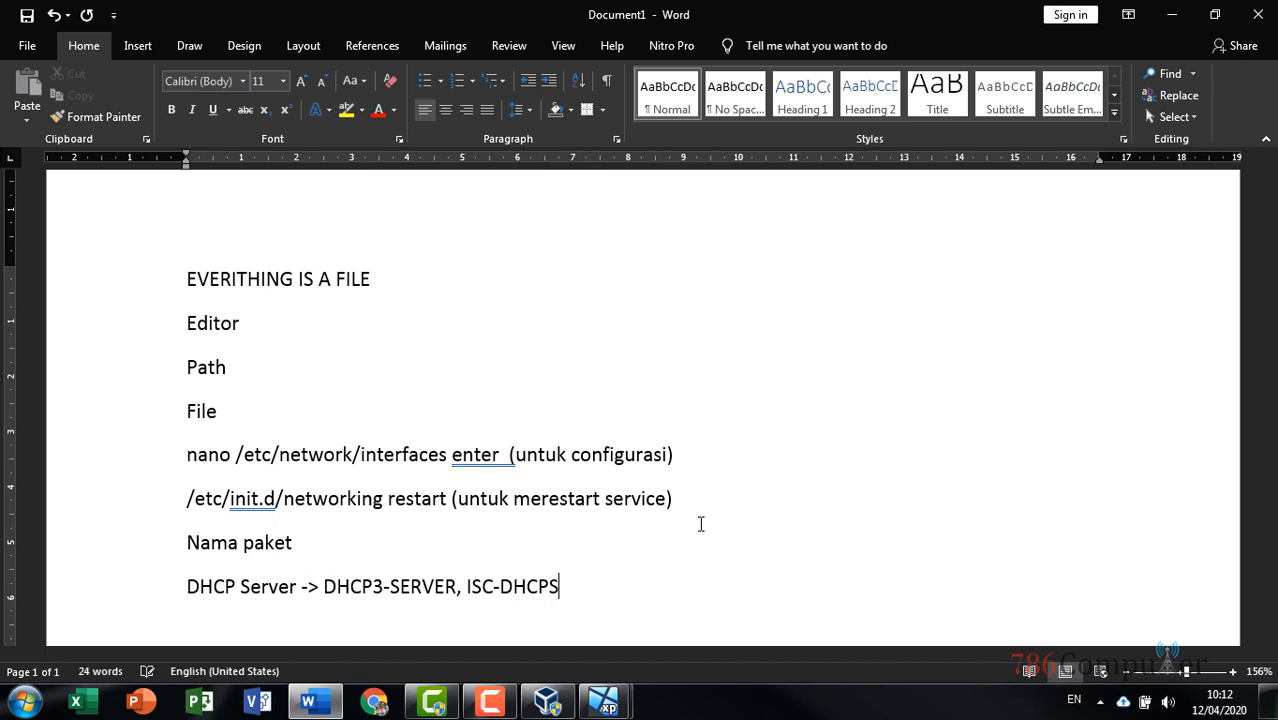
pyautogui.write('ERVER')
pyautogui.press('Return')
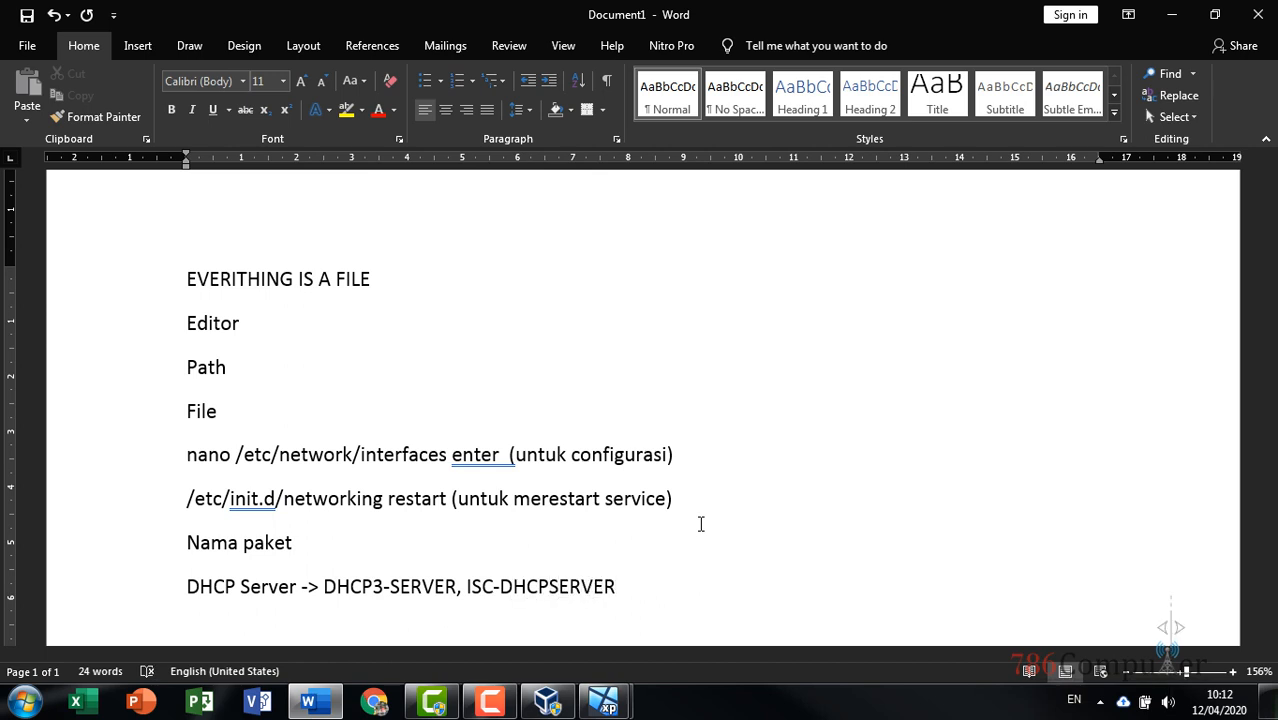
pyautogui.scroll(-1, 679, 528)
# Type lines WEB SERVER -> APACHE, DNS SERVER -> BIND9, PROXY SERVER -> SQUID, MAIL SERVER -> SQUIRRELMAIL
pyautogui.moveTo(489, 703)
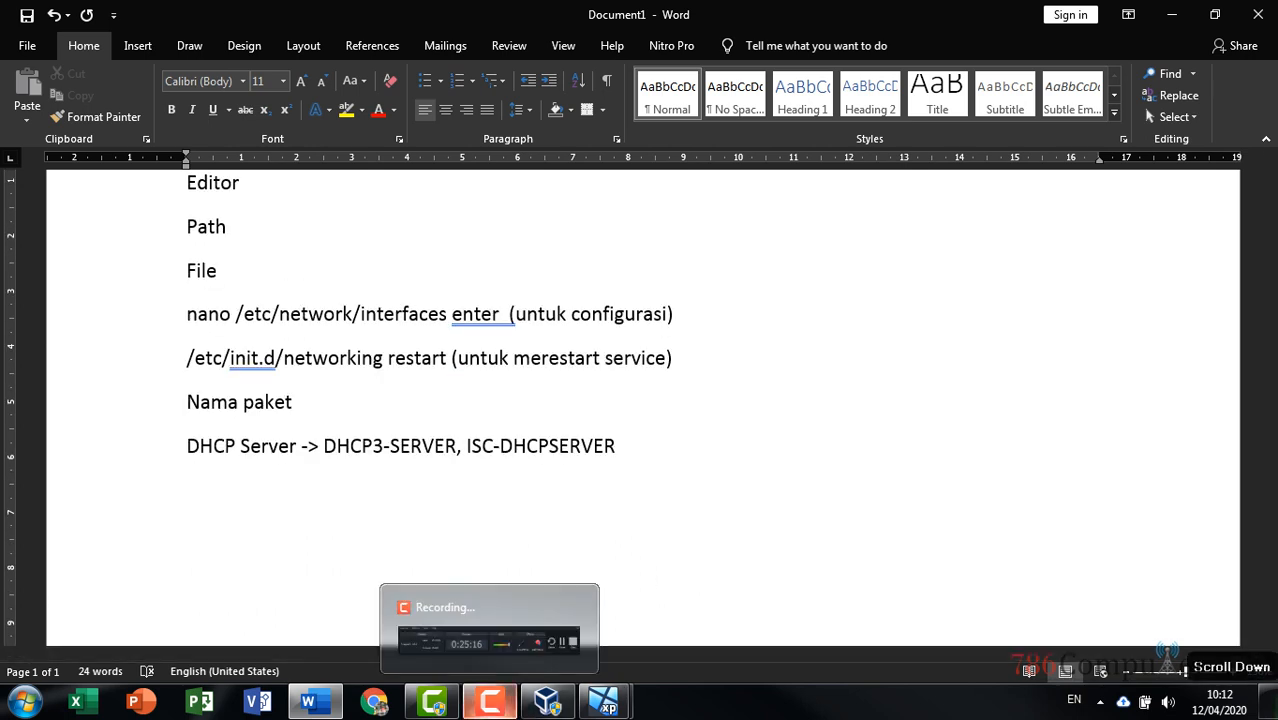
pyautogui.write('WEB SERVER')
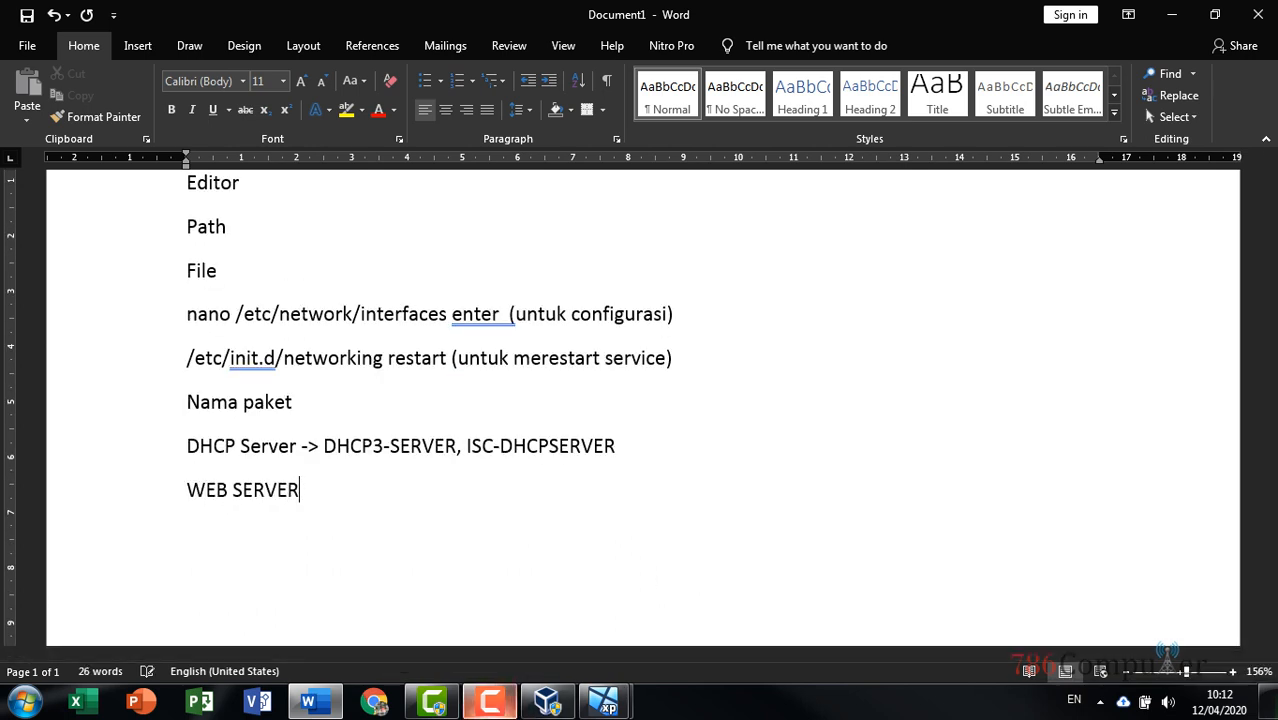
pyautogui.write(' -> APACHE')
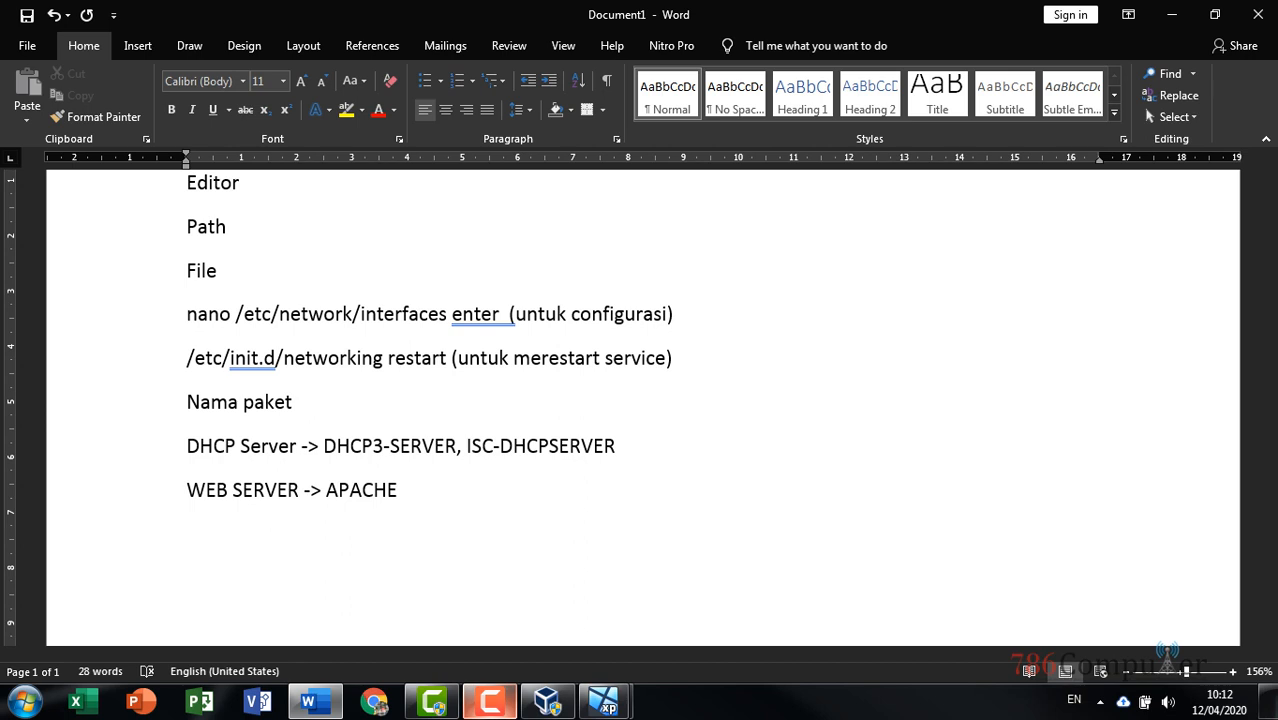
pyautogui.write('DNS SERVER ')
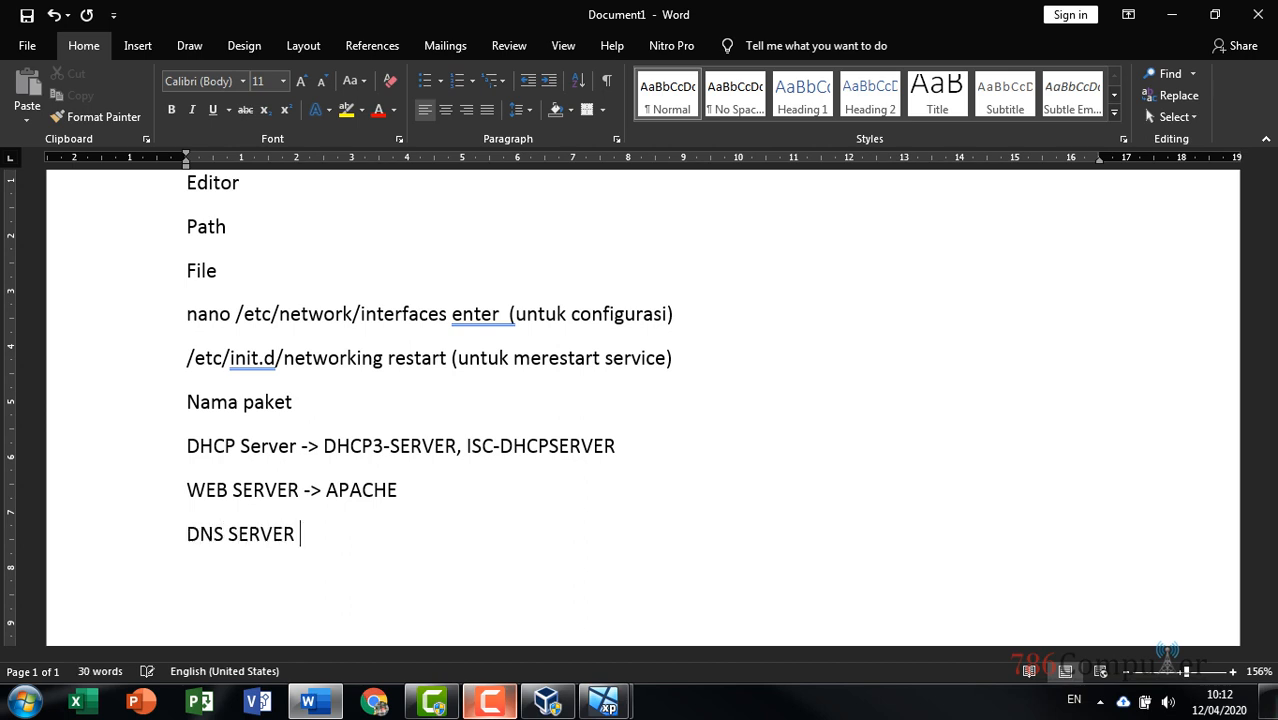
pyautogui.write('-> SQUID')
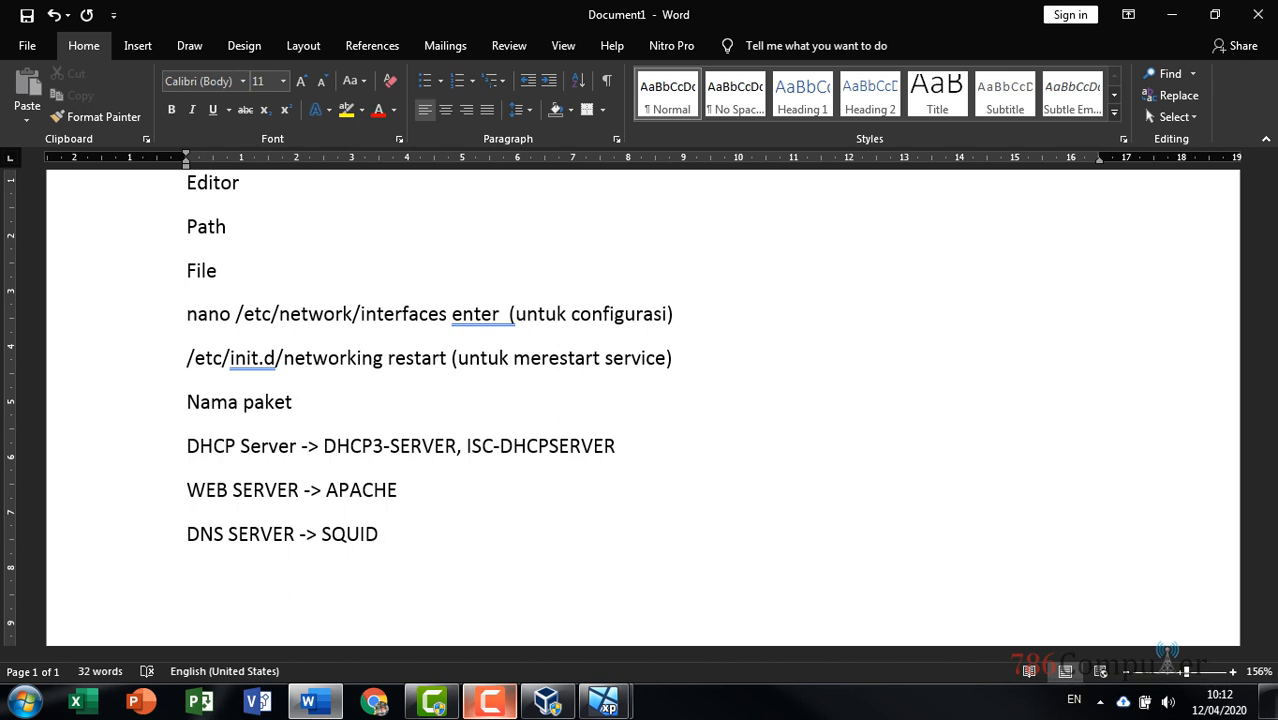
pyautogui.press('BackSpace')
pyautogui.press('BackSpace')
pyautogui.press('BackSpace')
pyautogui.press('BackSpace')
pyautogui.press('BackSpace')
pyautogui.write('BIND9')
pyautogui.press('Return')
pyautogui.write('PRO')
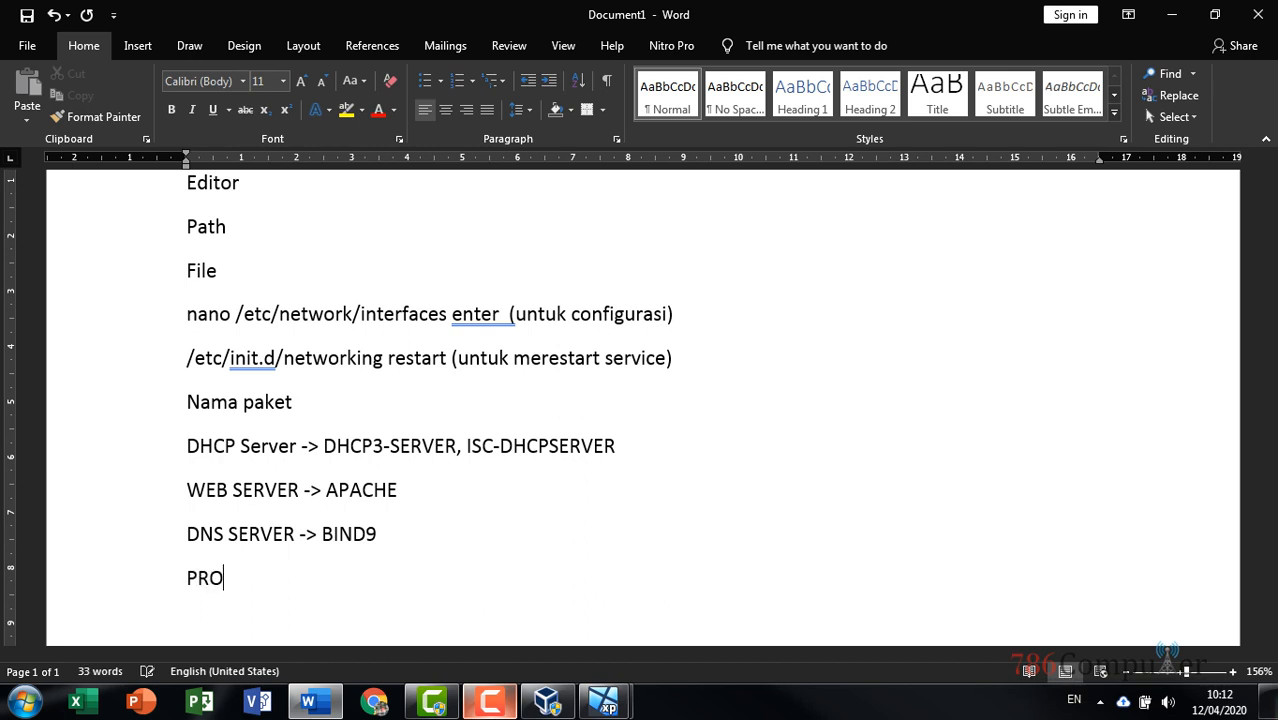
pyautogui.write('XY SEE')
pyautogui.press('BackSpace')
pyautogui.write('RVER ')
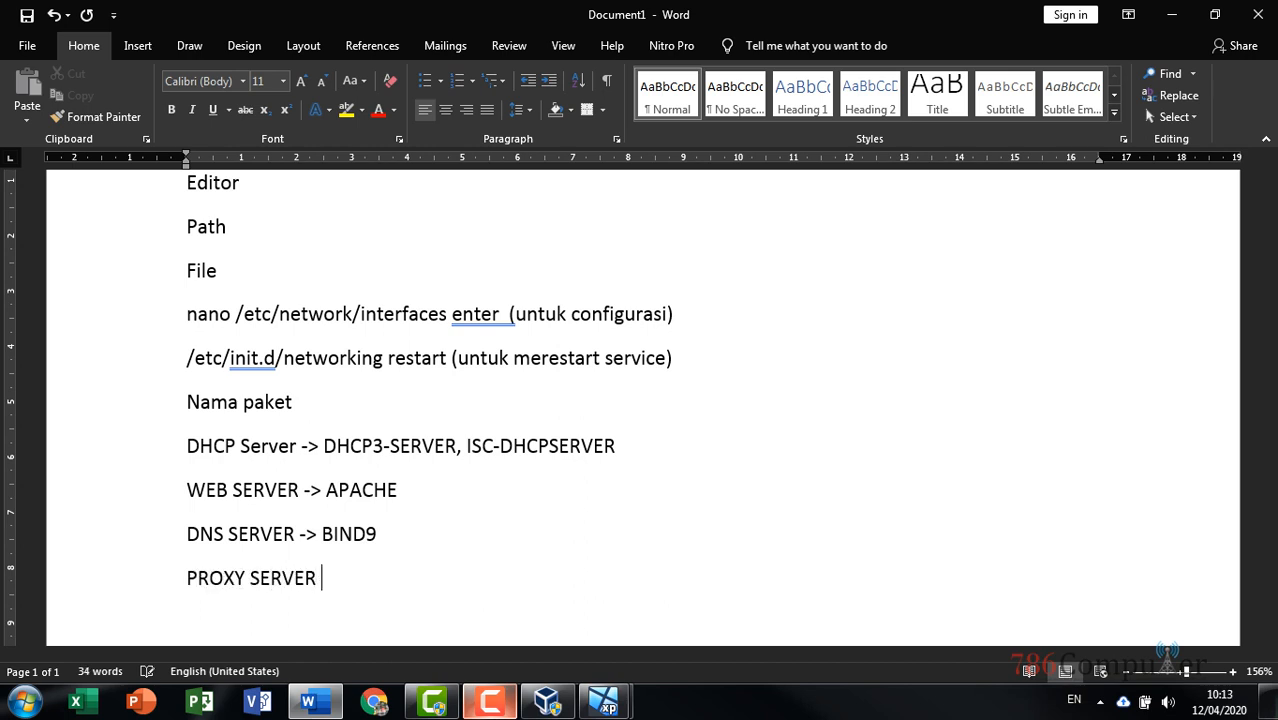
pyautogui.write('-> SQUID')
pyautogui.press('Return')
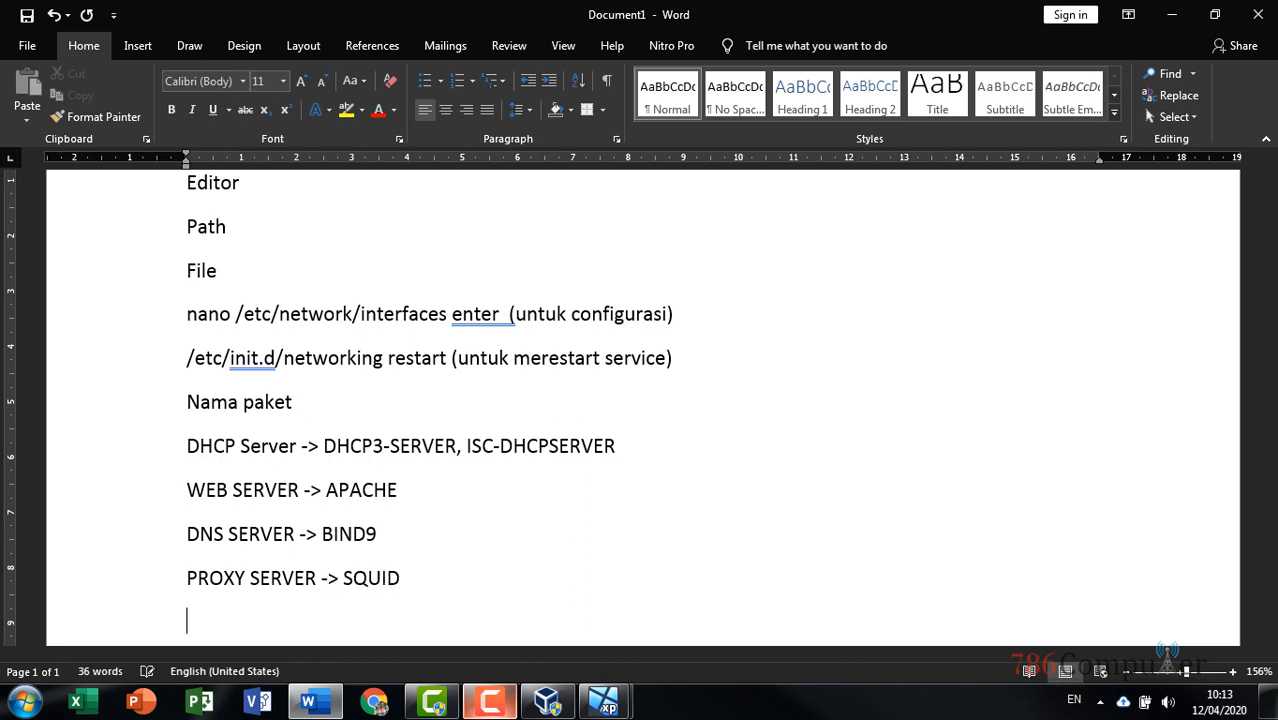
pyautogui.write('MAIL SE')
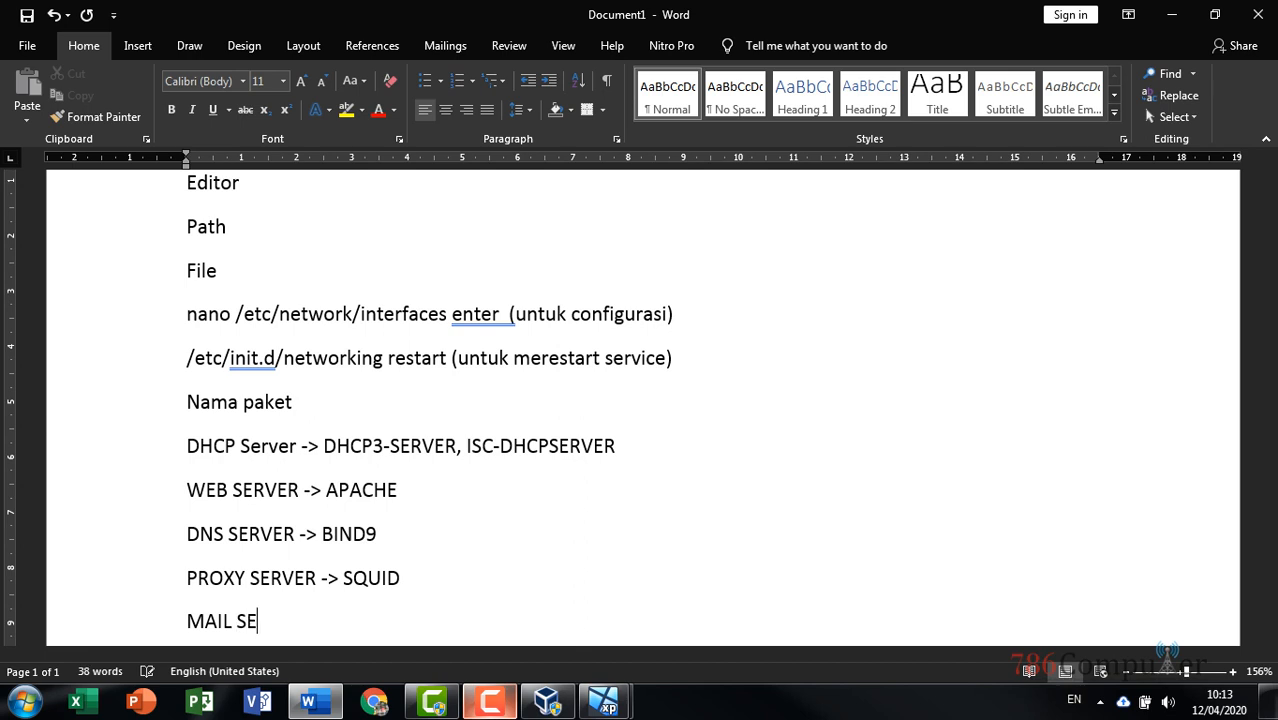
pyautogui.write('RVER ->')
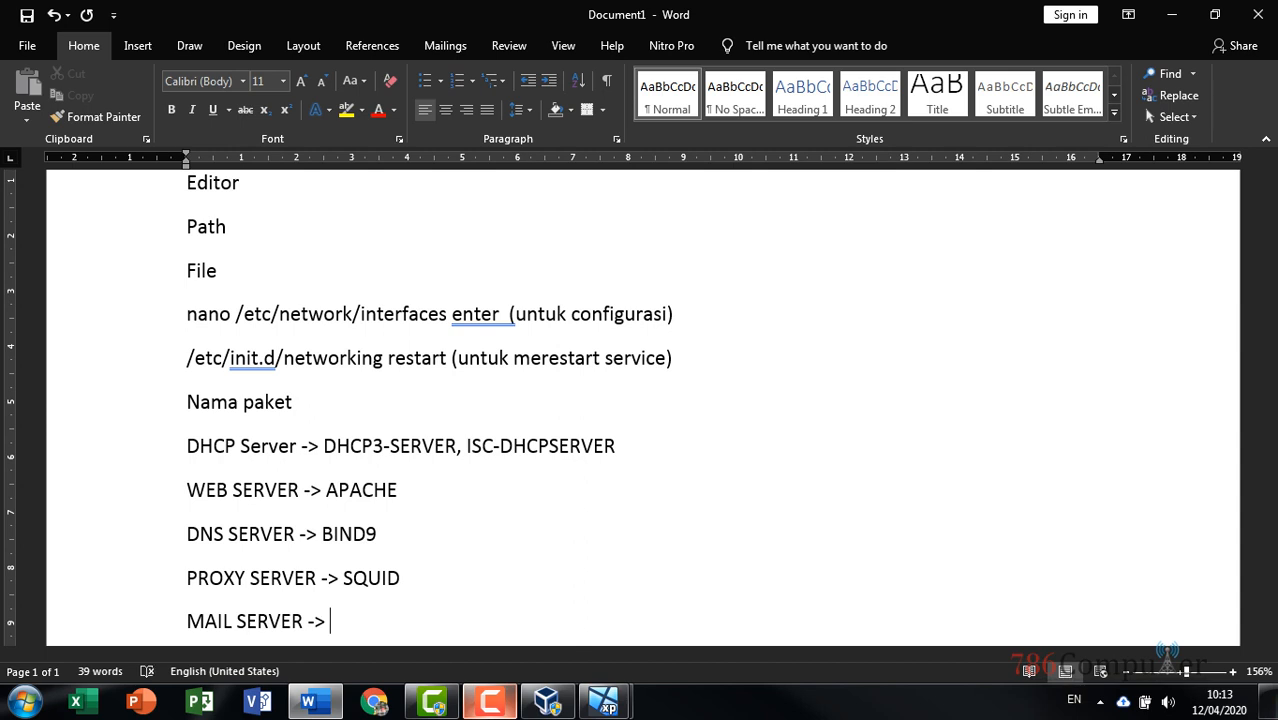
pyautogui.write(' SQUIRR')
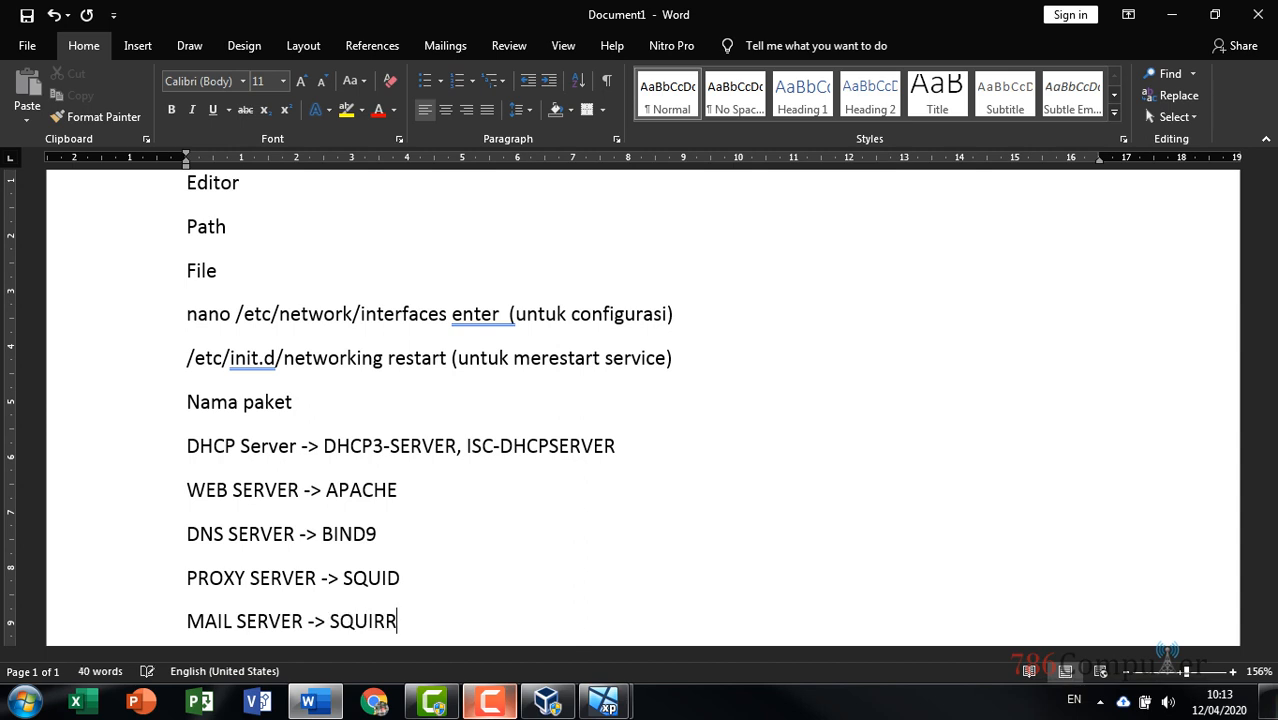
pyautogui.write('ELMAIL')
pyautogui.write(',')
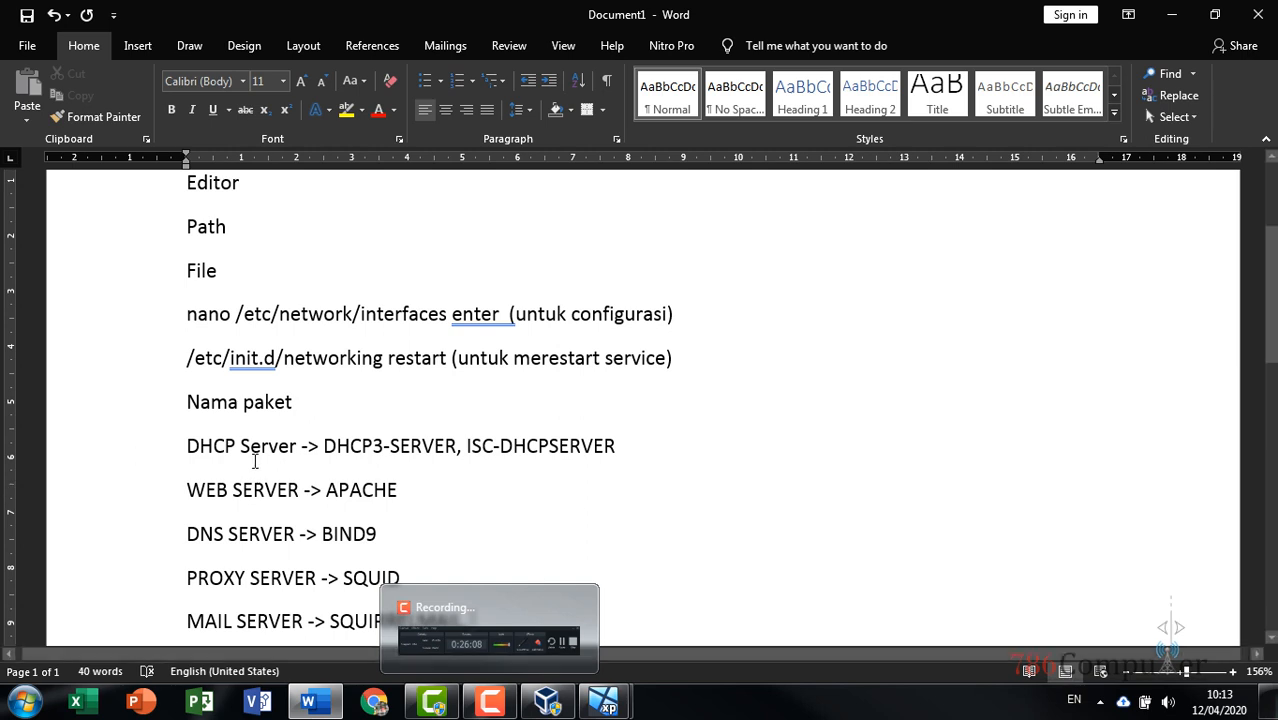
# Highlight the nano and DHCP Server lines in Word, then return to the Debian server window
pyautogui.moveTo(188, 446); pyautogui.dragTo(612, 437)
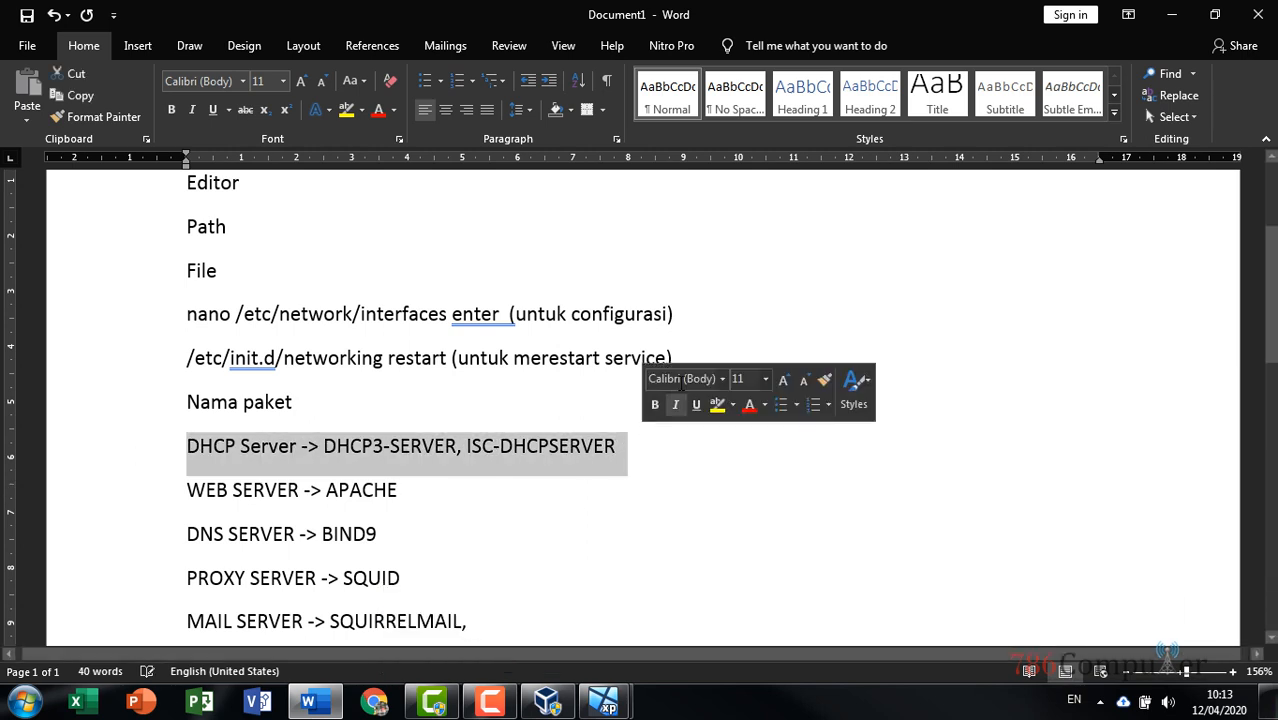
pyautogui.moveTo(710, 317); pyautogui.dragTo(177, 285)
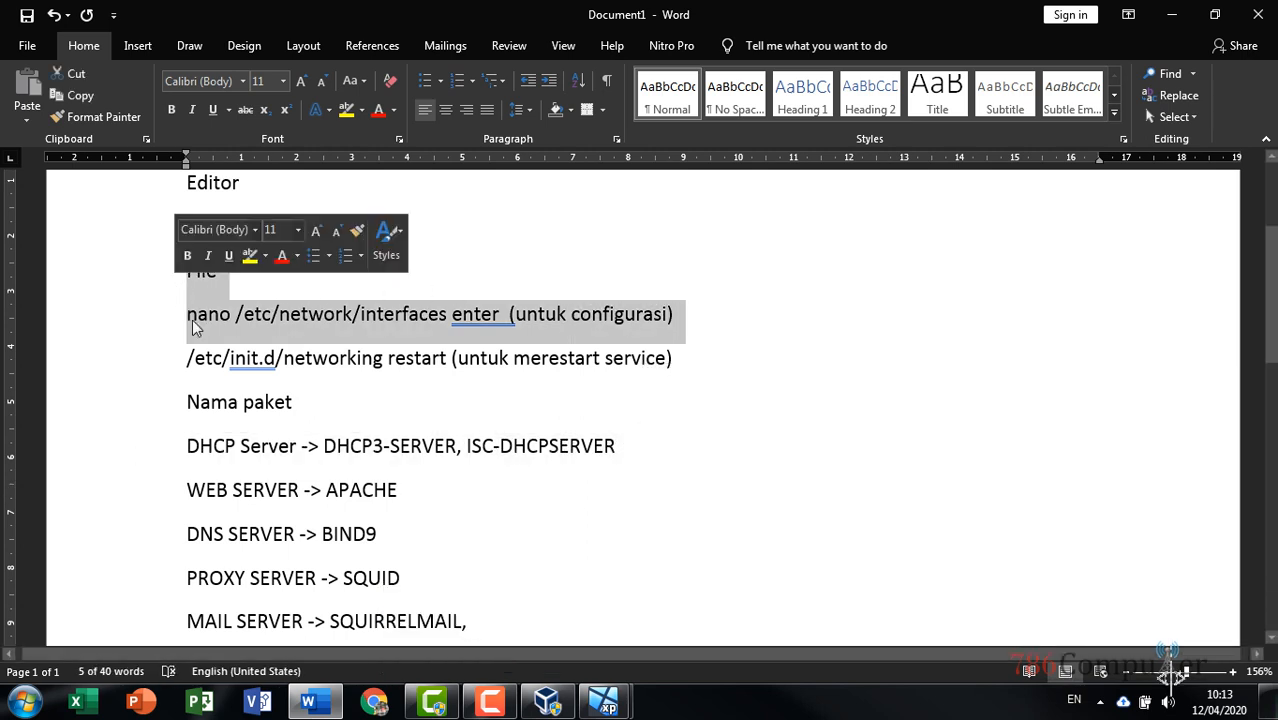
pyautogui.moveTo(188, 446); pyautogui.dragTo(628, 452)
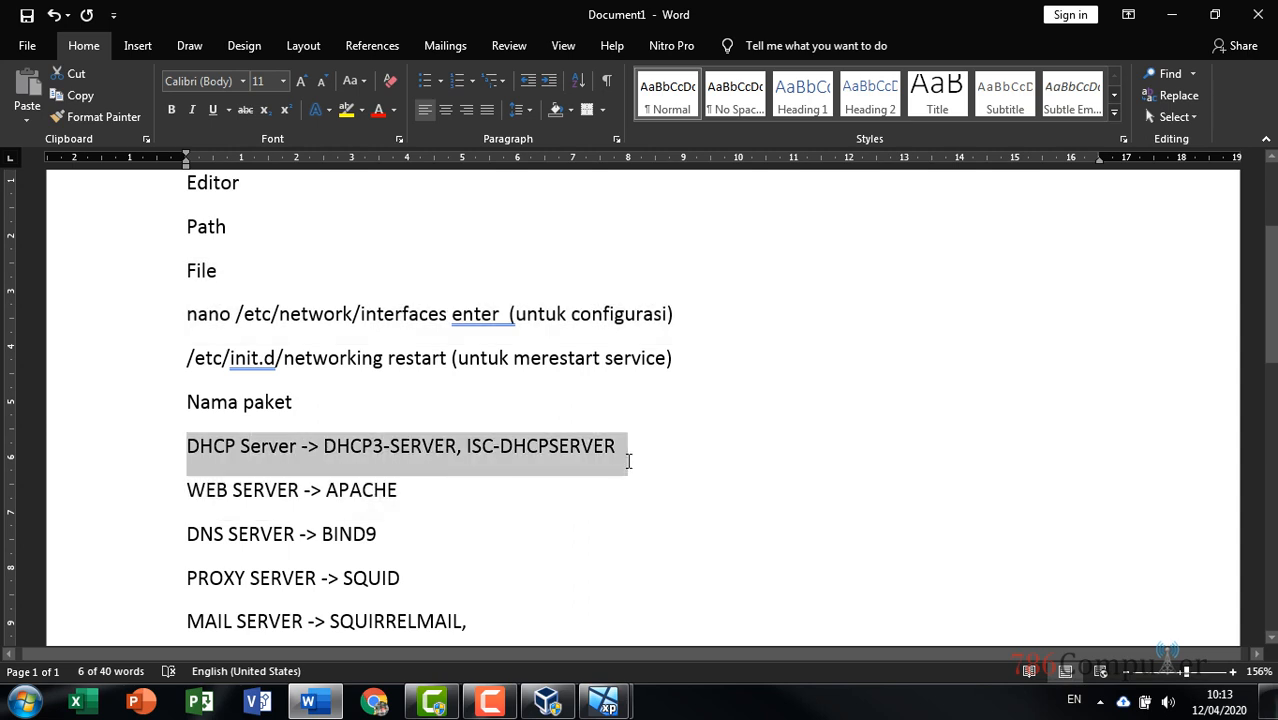
pyautogui.moveTo(688, 313); pyautogui.dragTo(191, 321)
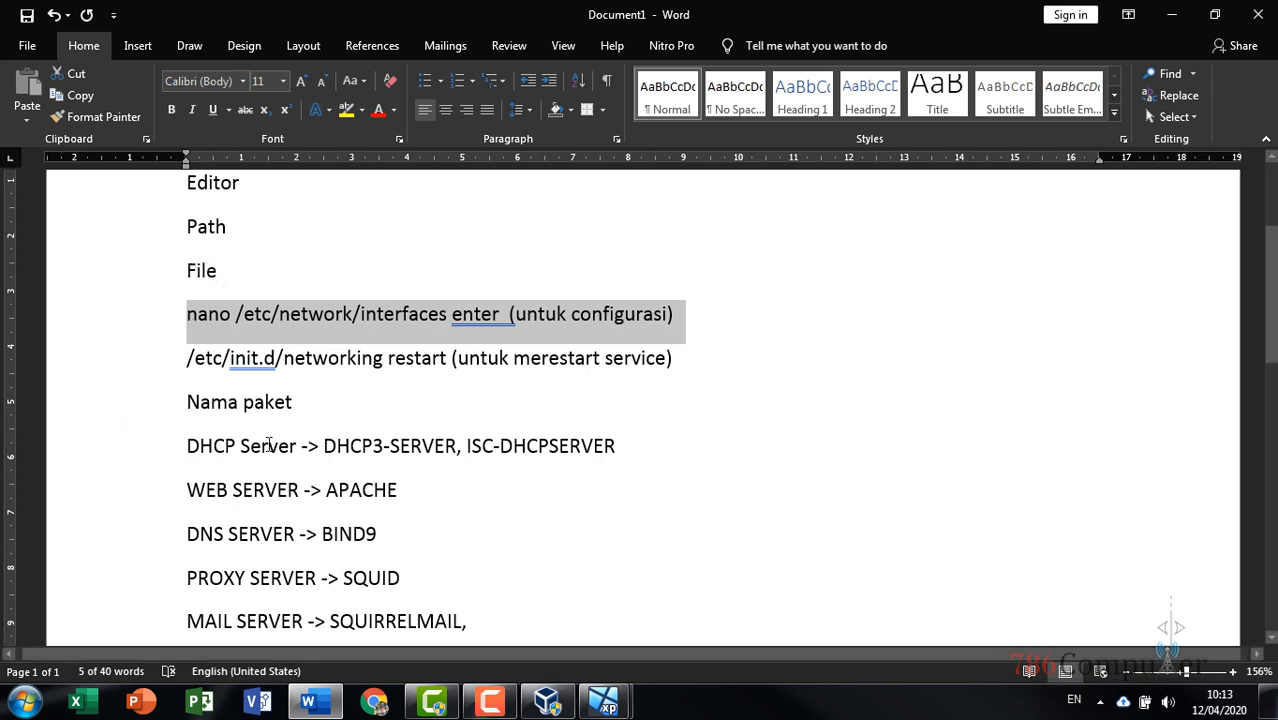
pyautogui.click(186, 446)
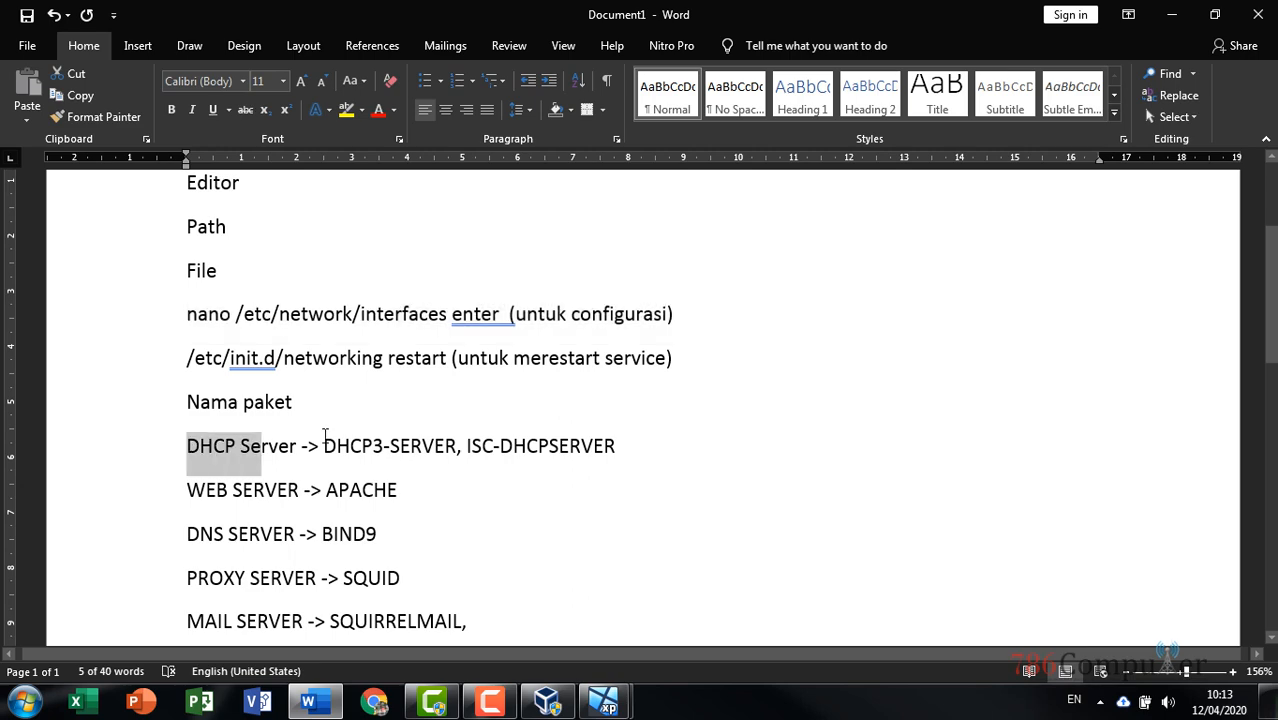
pyautogui.keyDown('shift'); pyautogui.click(627, 446); pyautogui.keyUp('shift')
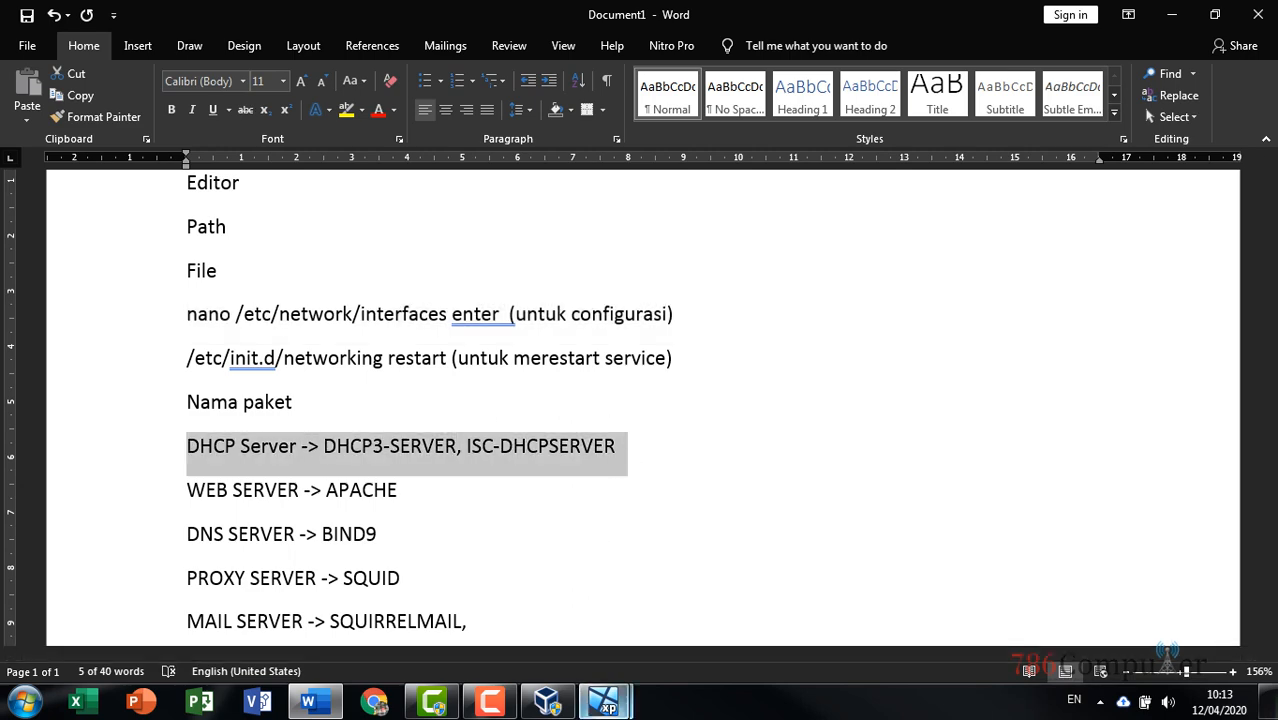
pyautogui.click(603, 703)
pyautogui.click(638, 658)
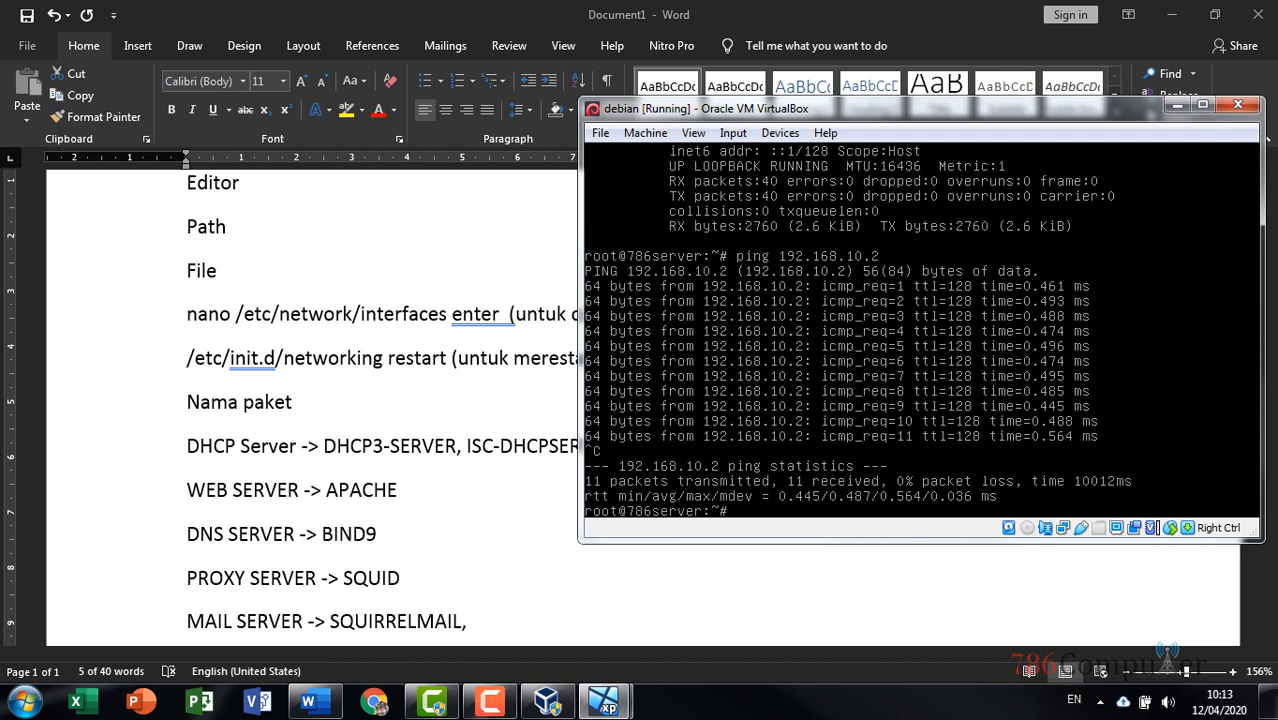
# Start a new Word line under SQUIRRELMAIL and type 'apt-get', fixing the auto-capitalized A
pyautogui.click(466, 502)
pyautogui.scroll(-3, 525, 475)
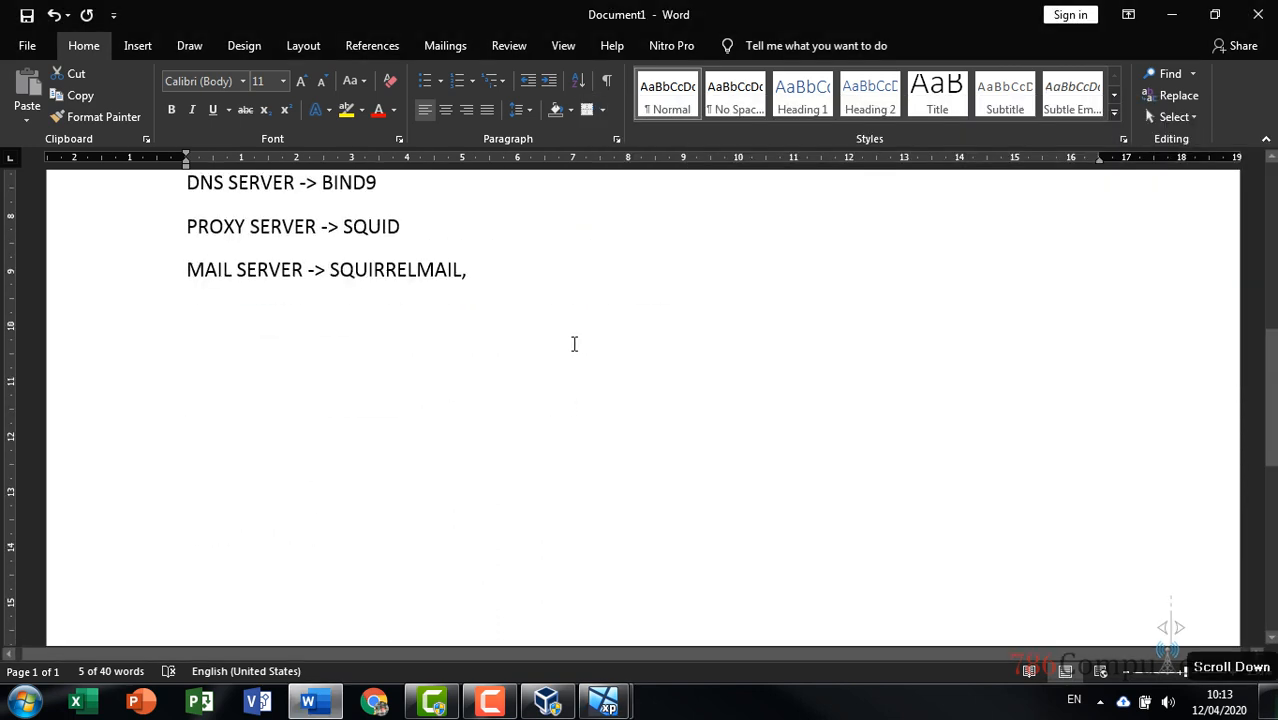
pyautogui.click(579, 278)
pyautogui.press('Return')
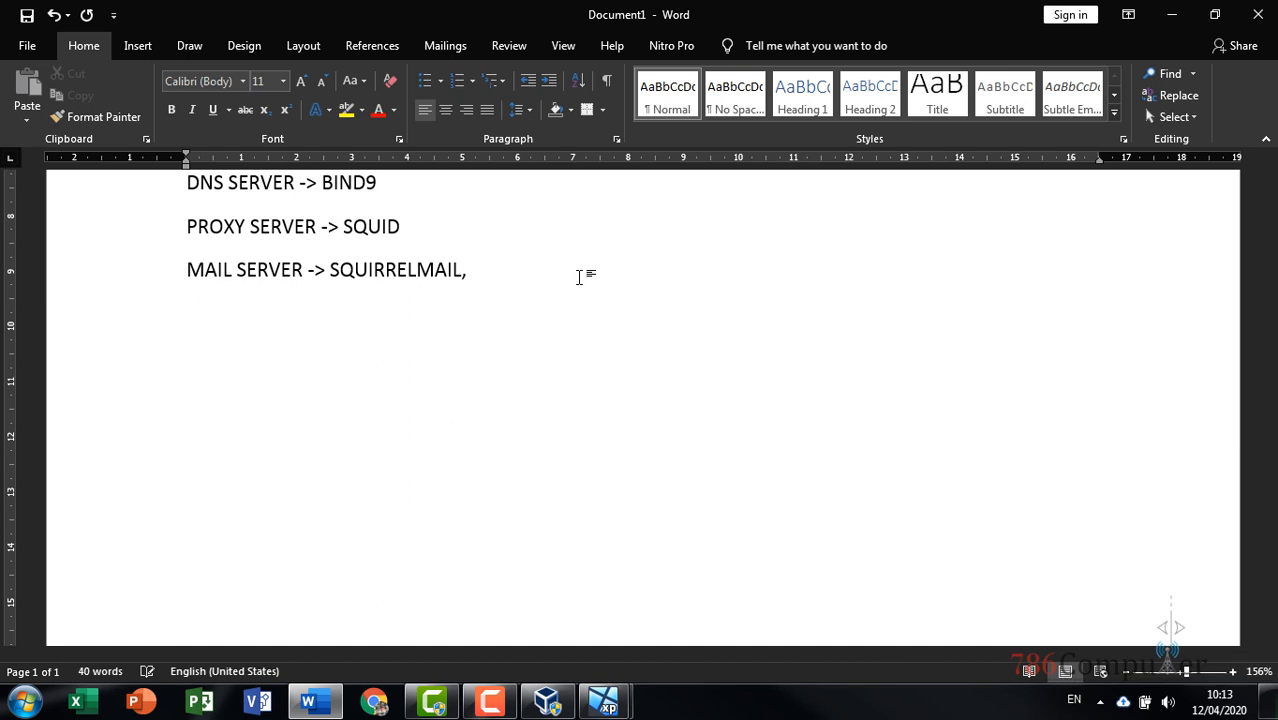
pyautogui.scroll(4, 581, 318)
pyautogui.scroll(-3, 579, 321)
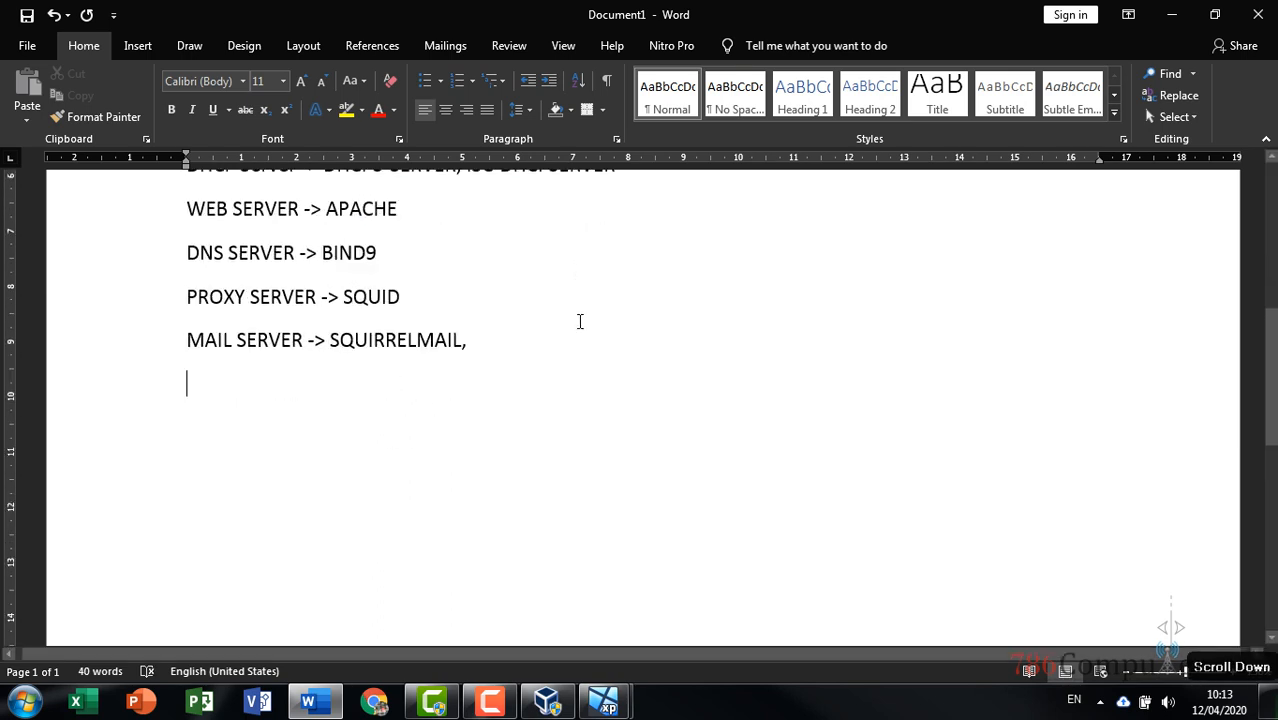
pyautogui.write('apt-get')
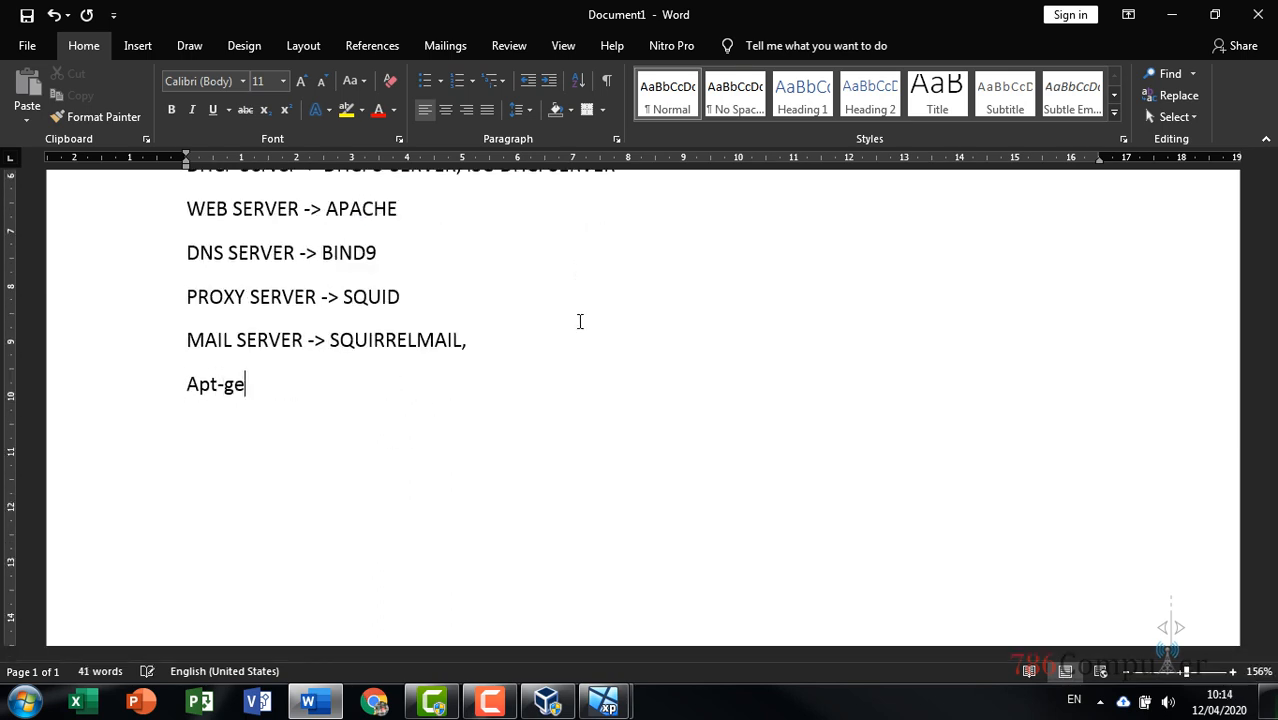
pyautogui.press('Left')
pyautogui.press('Left')
pyautogui.press('Left')
pyautogui.press('Left')
pyautogui.press('Left')
pyautogui.press('Left')
pyautogui.press('Left')
pyautogui.press('BackSpace')
pyautogui.write('a')
pyautogui.press('Right')
pyautogui.press('Right')
pyautogui.press('Right')
pyautogui.press('Right')
pyautogui.press('Right')
pyautogui.press('Right')
pyautogui.press('Right')
# Finish 'apt-get install namapaket' and add 'apt-get install dhcp3-server' on the next line
pyautogui.write('inst')
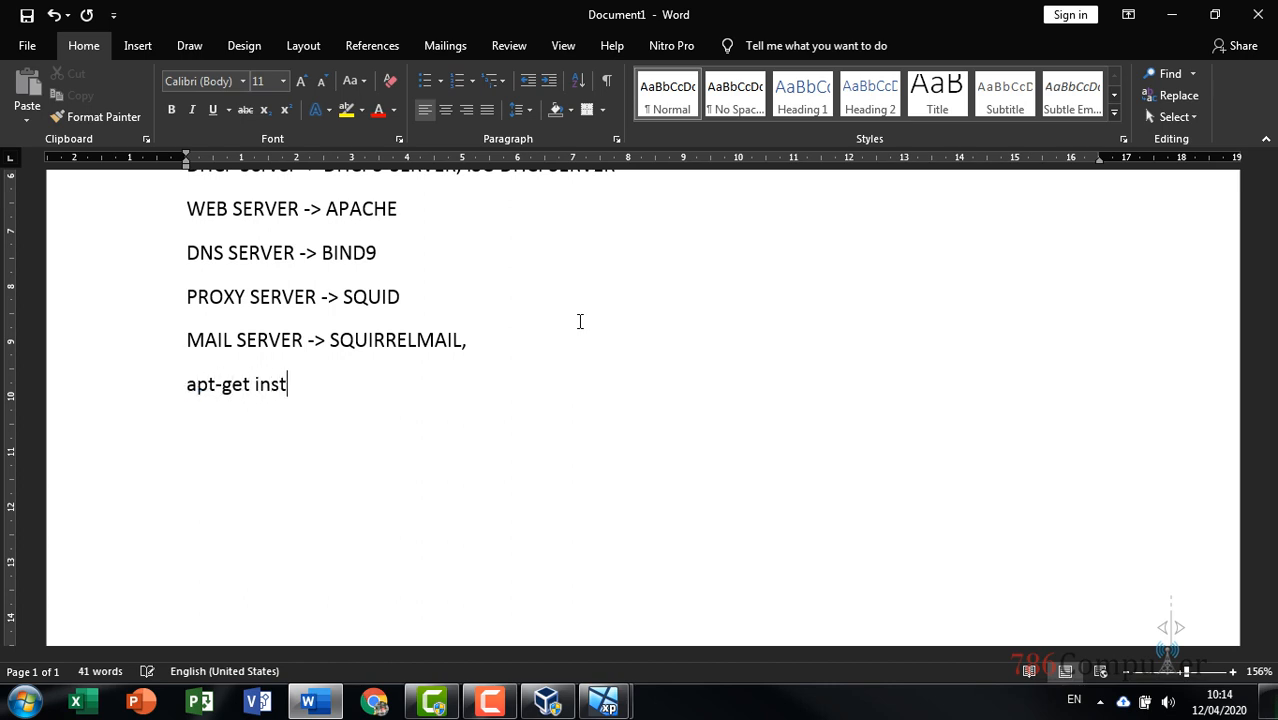
pyautogui.write('all namapae')
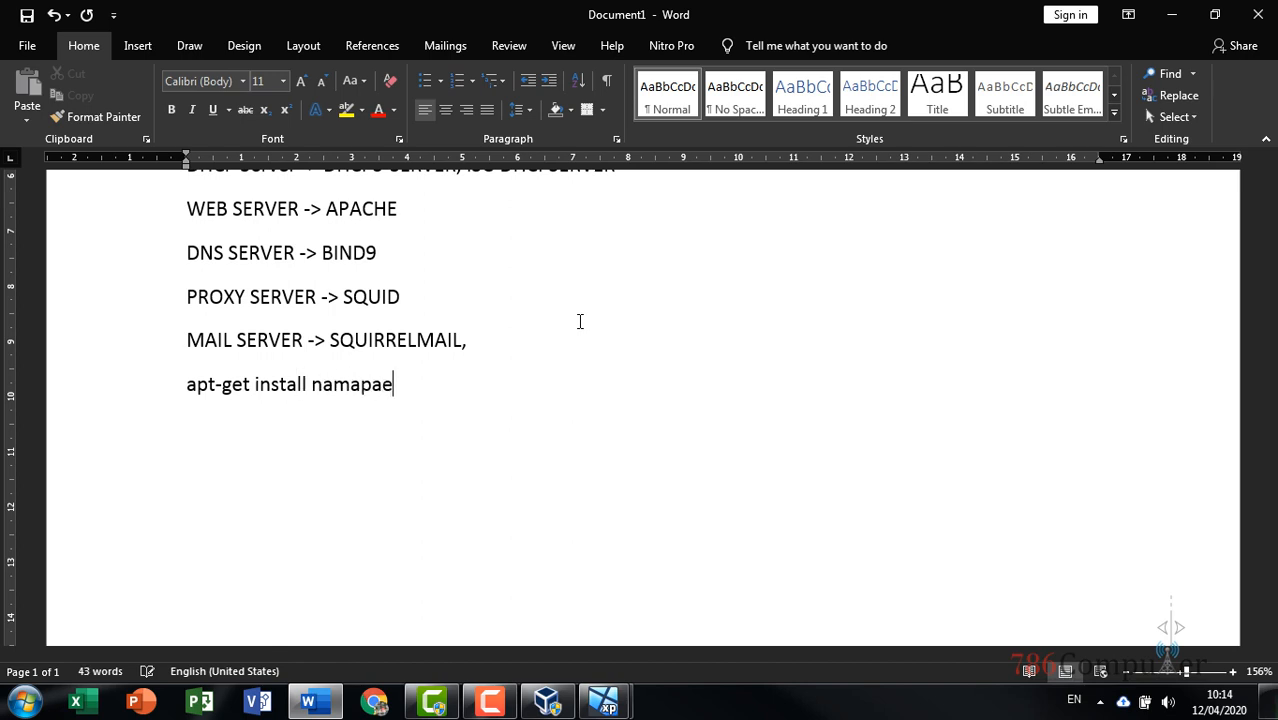
pyautogui.press('BackSpace')
pyautogui.write('kat')
pyautogui.press('BackSpace')
pyautogui.write('et')
pyautogui.press('Return')
pyautogui.write('apt')
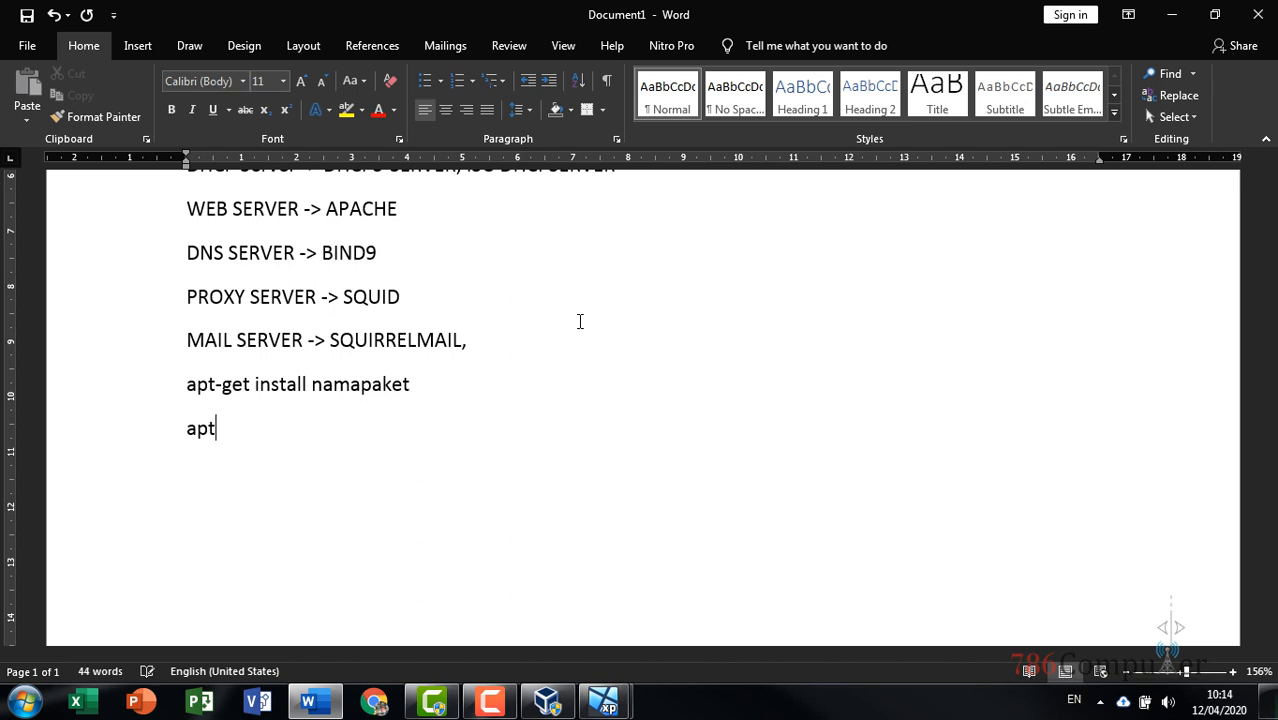
pyautogui.write('-get install ')
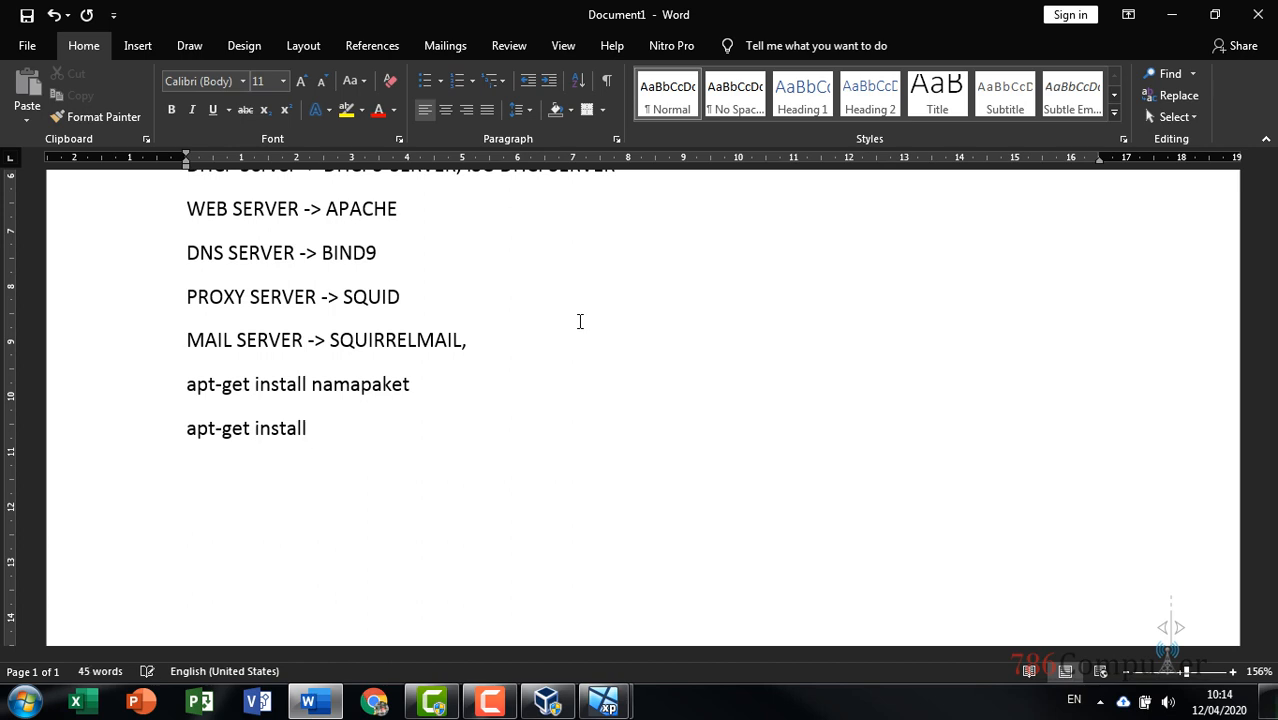
pyautogui.write('dhcp3-s')
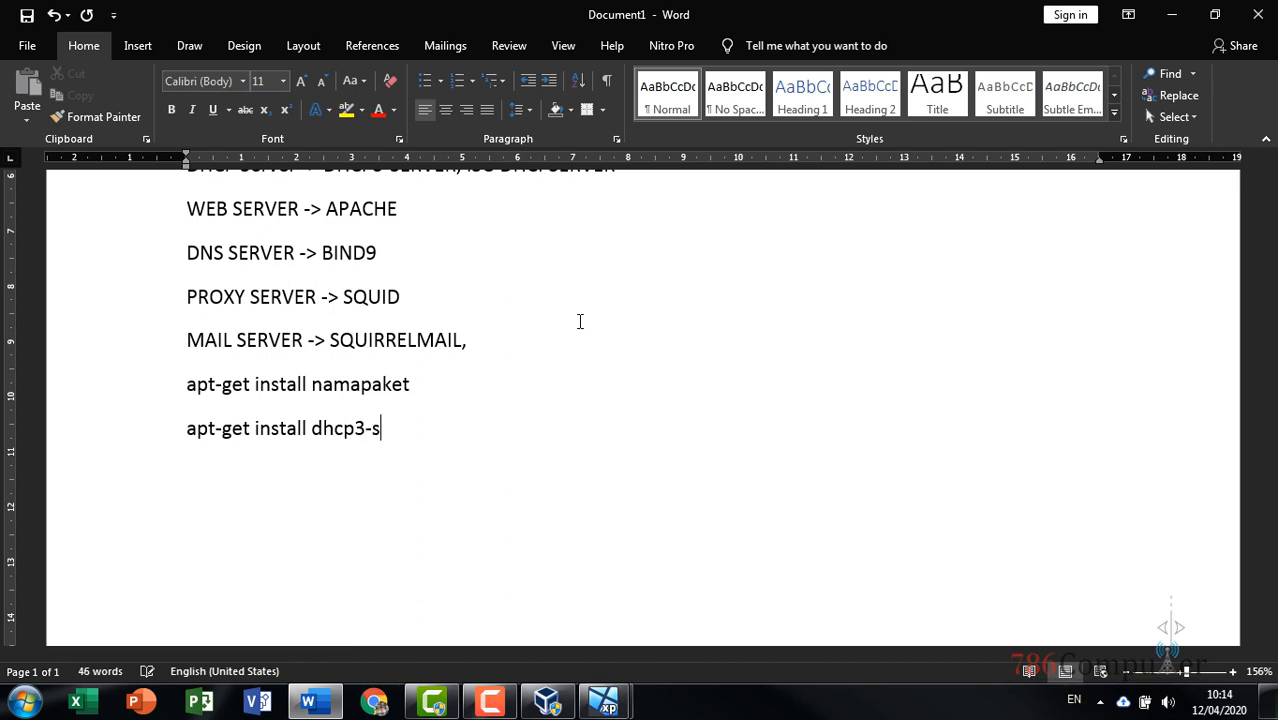
pyautogui.write('erver')
# Run apt-get install dhcp3-server in the Debian VM, then recall it and erase the package name
pyautogui.moveTo(603, 701)
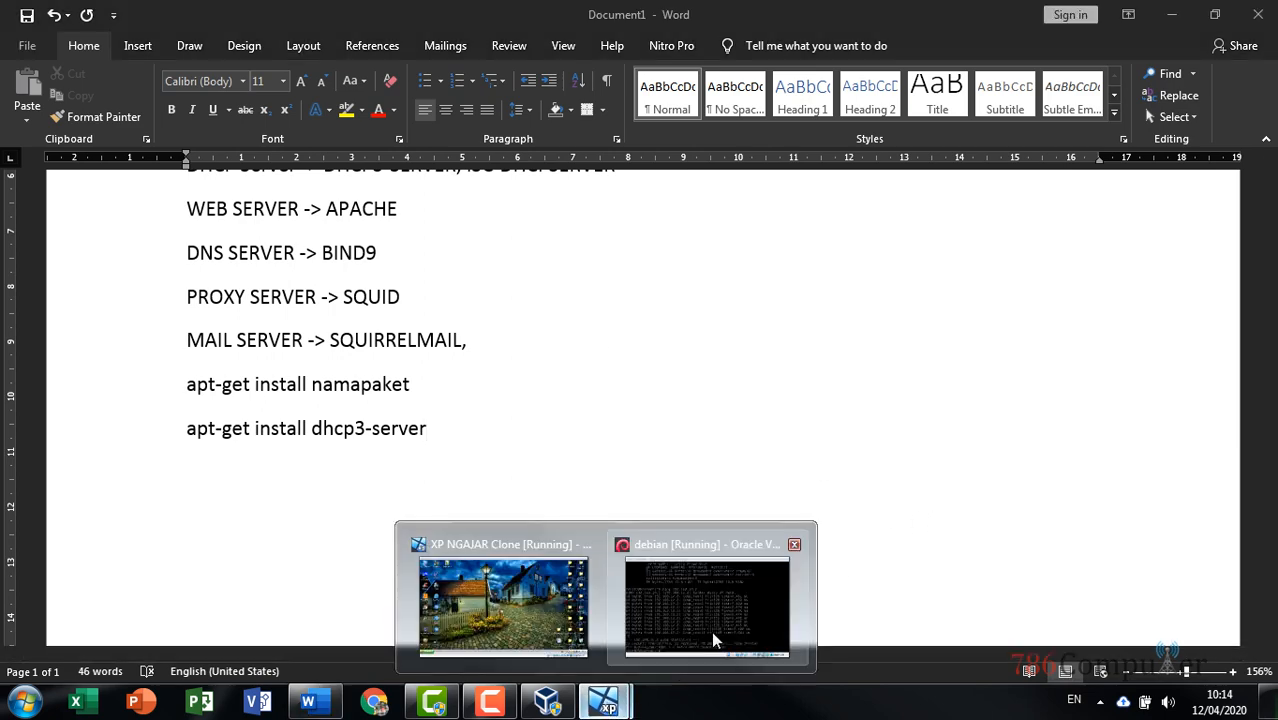
pyautogui.click(714, 629)
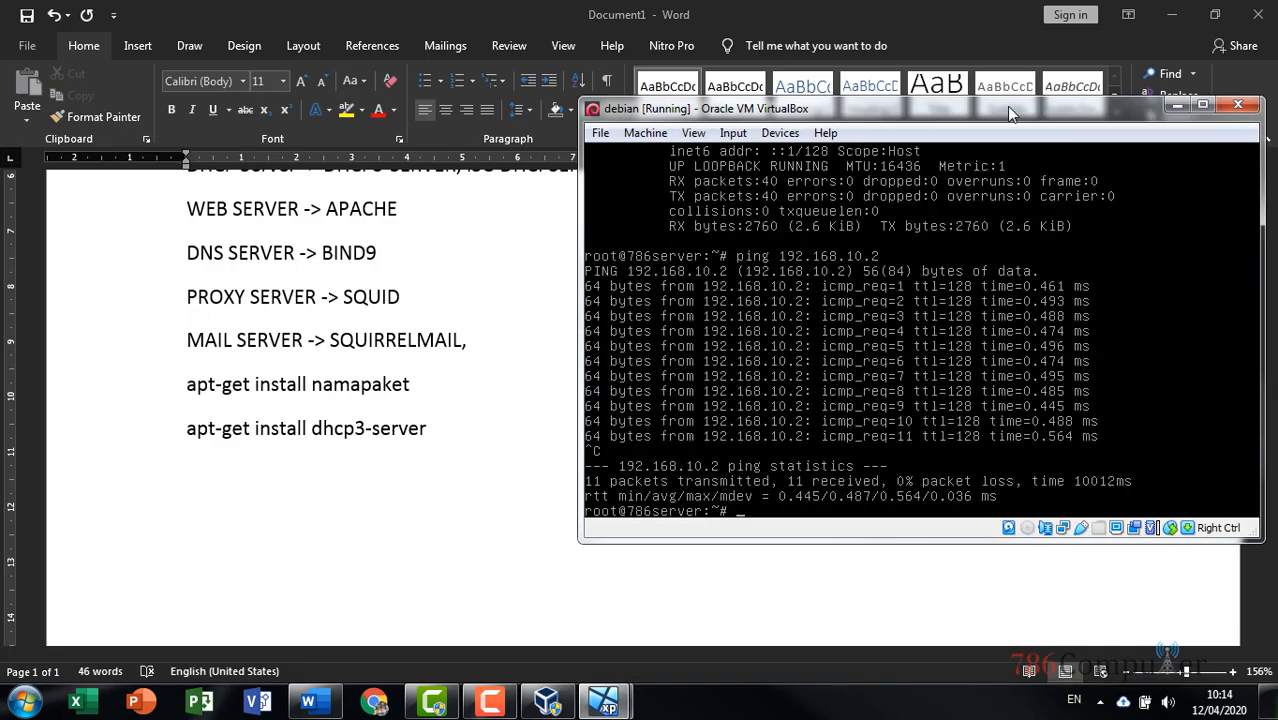
pyautogui.moveTo(1006, 106); pyautogui.dragTo(982, 80)
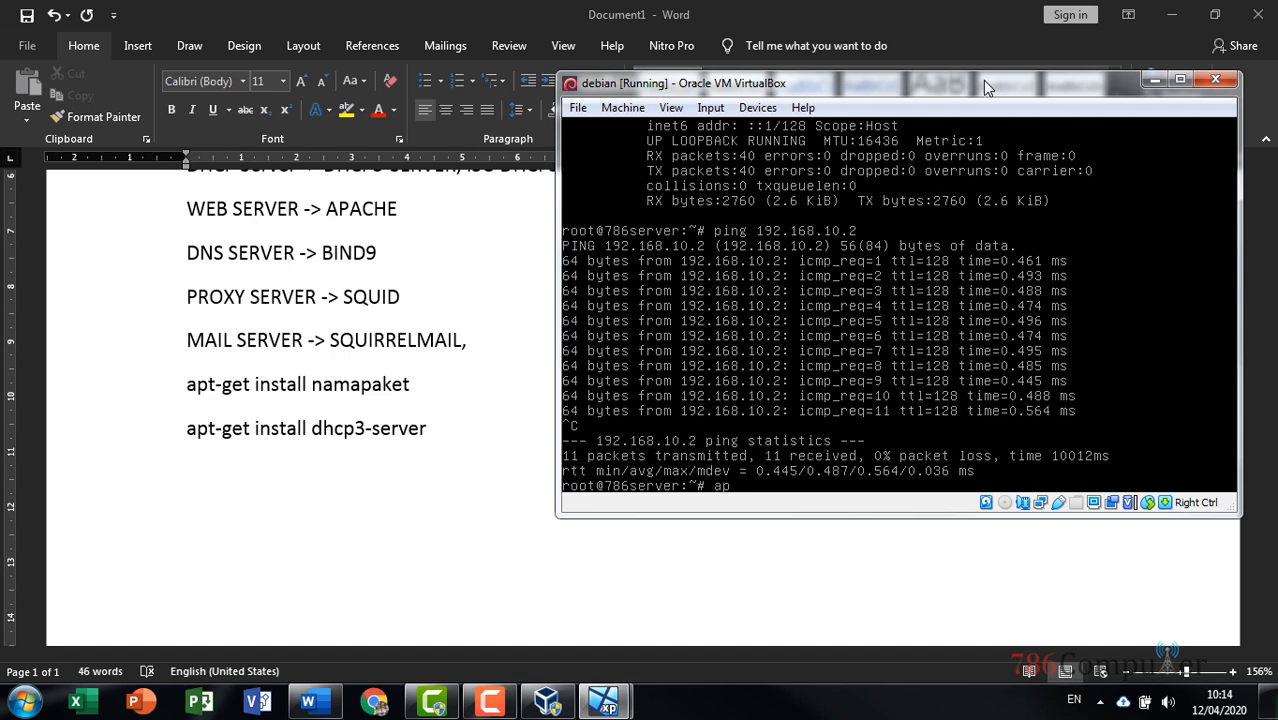
pyautogui.write('apt-get ')
pyautogui.write('instaa')
pyautogui.write('l dhcp3-se')
pyautogui.write('rver')
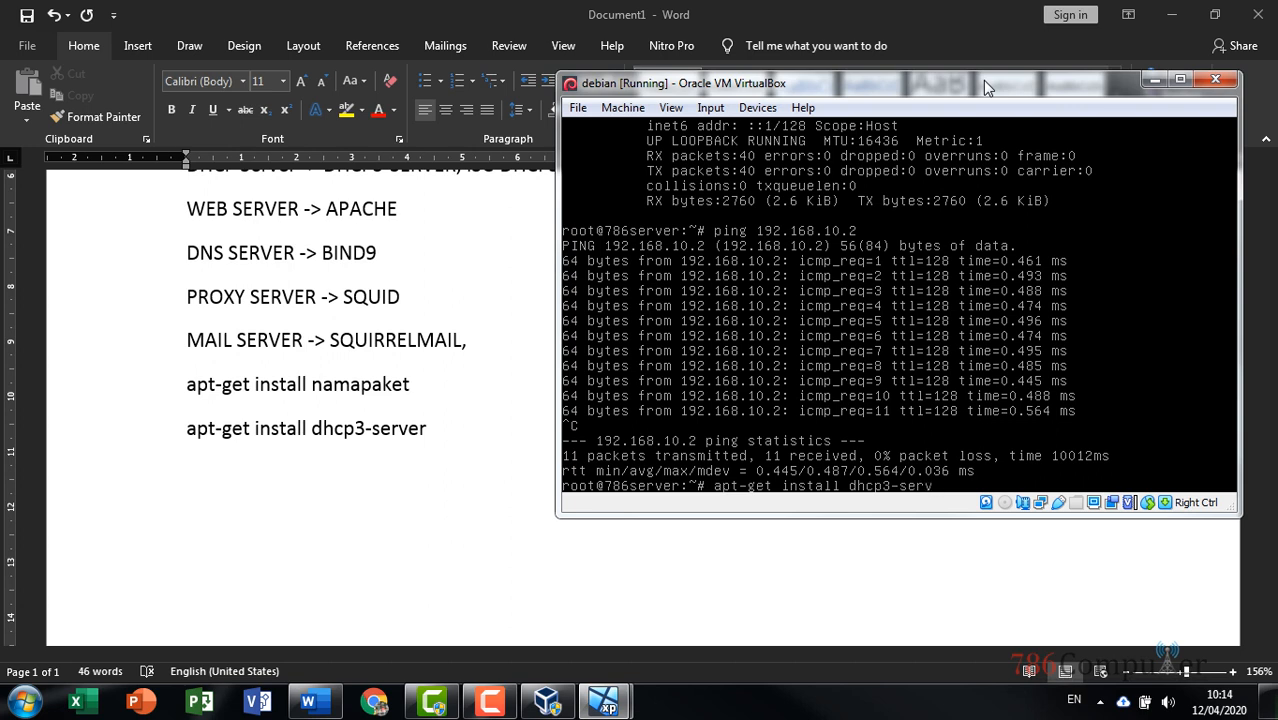
pyautogui.press('Return')
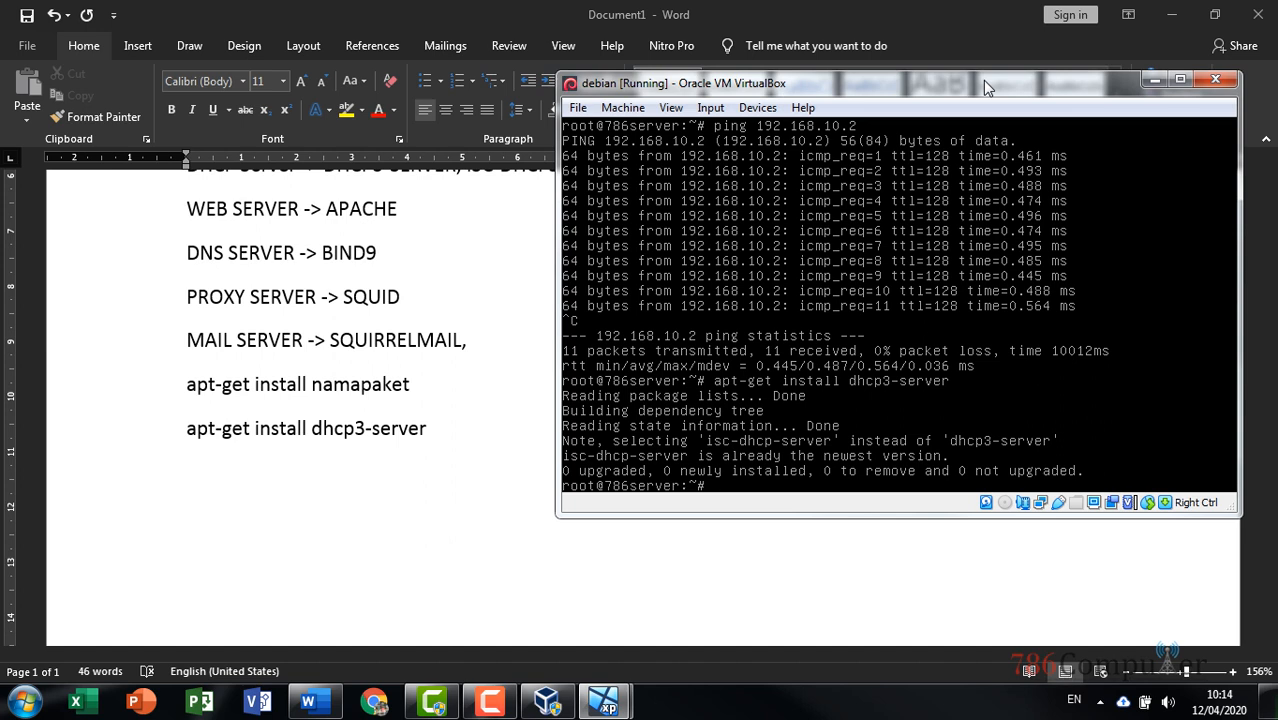
pyautogui.press('Up')
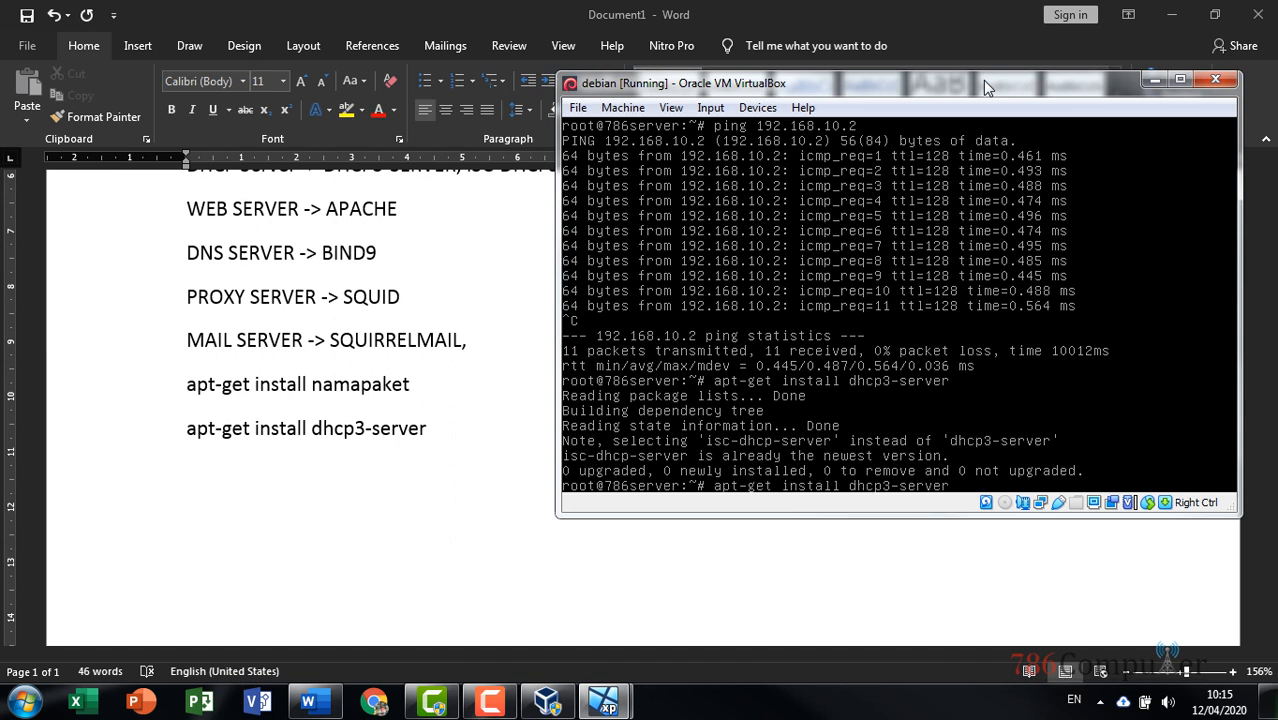
pyautogui.press('BackSpace')
pyautogui.press('BackSpace')
pyautogui.press('BackSpace')
pyautogui.press('BackSpace')
pyautogui.press('BackSpace')
pyautogui.press('BackSpace')
pyautogui.press('BackSpace')
pyautogui.press('BackSpace')
pyautogui.press('BackSpace')
pyautogui.press('BackSpace')
pyautogui.press('BackSpace')
# Run apt-get install isc-dhcp-server, which is already newest, then type nano /etc/dhcp/dhcpd.conf
pyautogui.write('isc-dhcp-server')
pyautogui.press('Return')
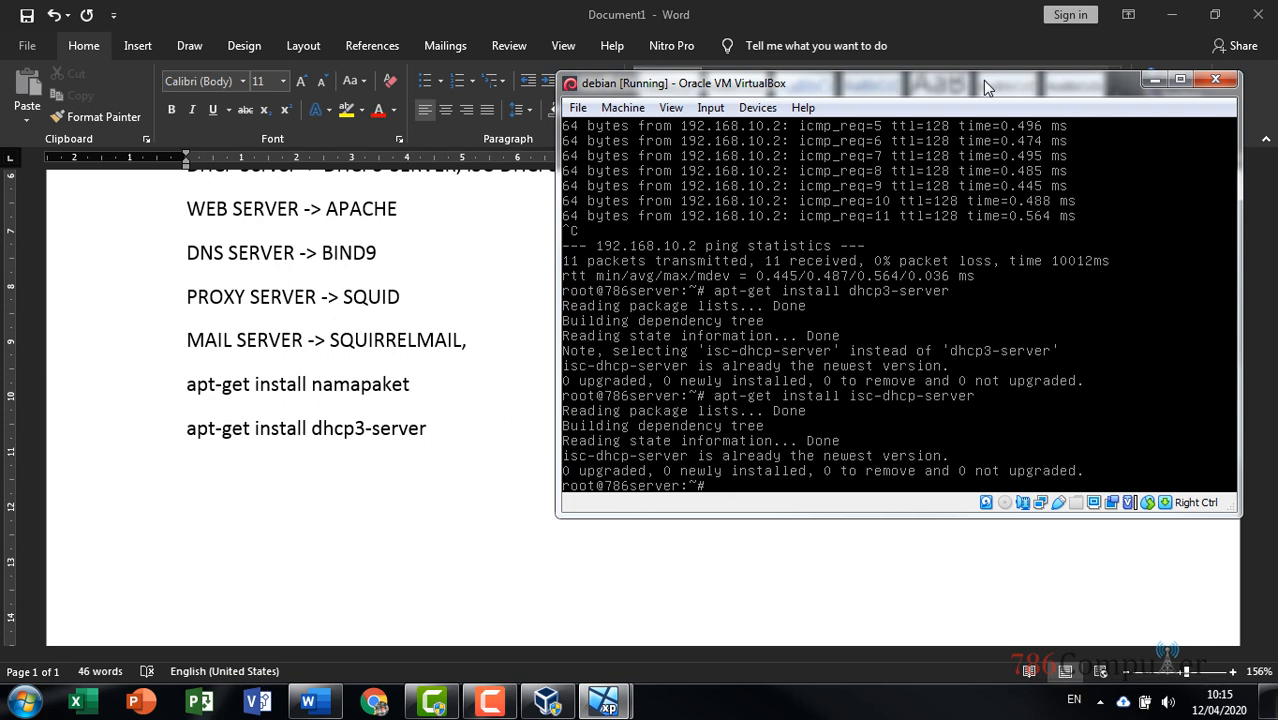
pyautogui.write('nano /etc/dhcp/dhcpd.conf')
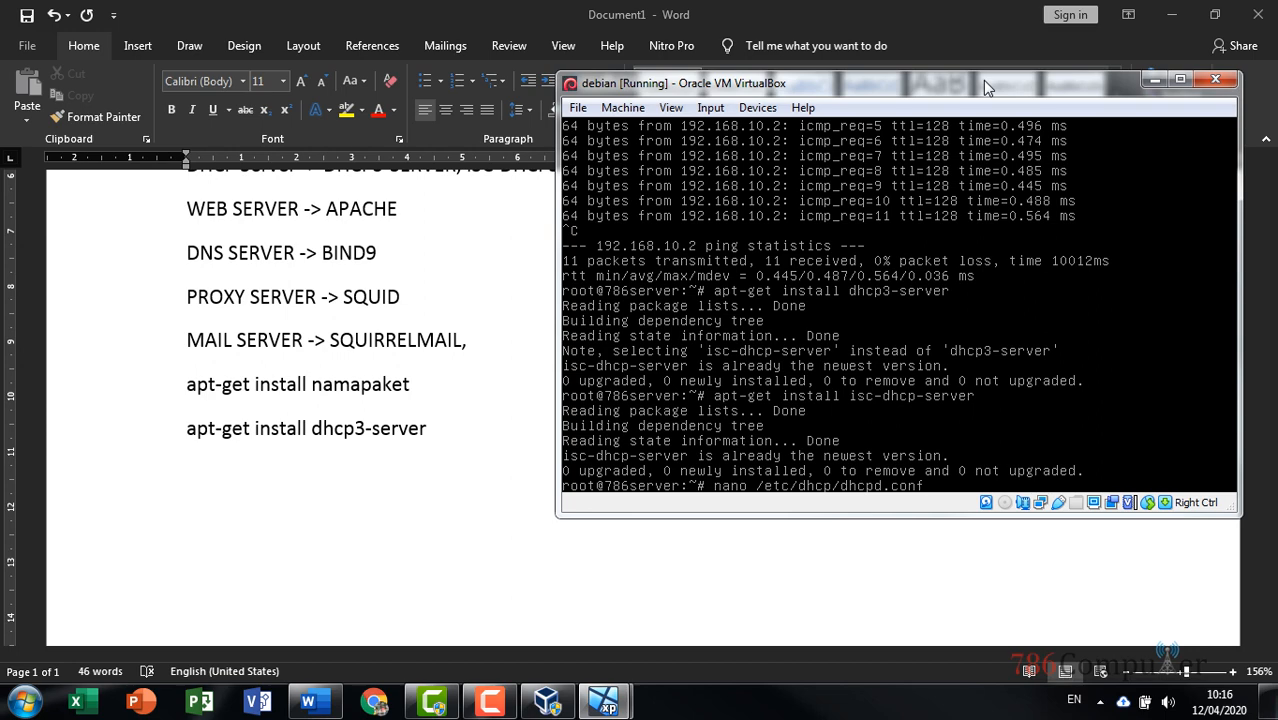
# Open dhcpd.conf in nano and move down to the 192.168.10.0 subnet options
pyautogui.press('Return')
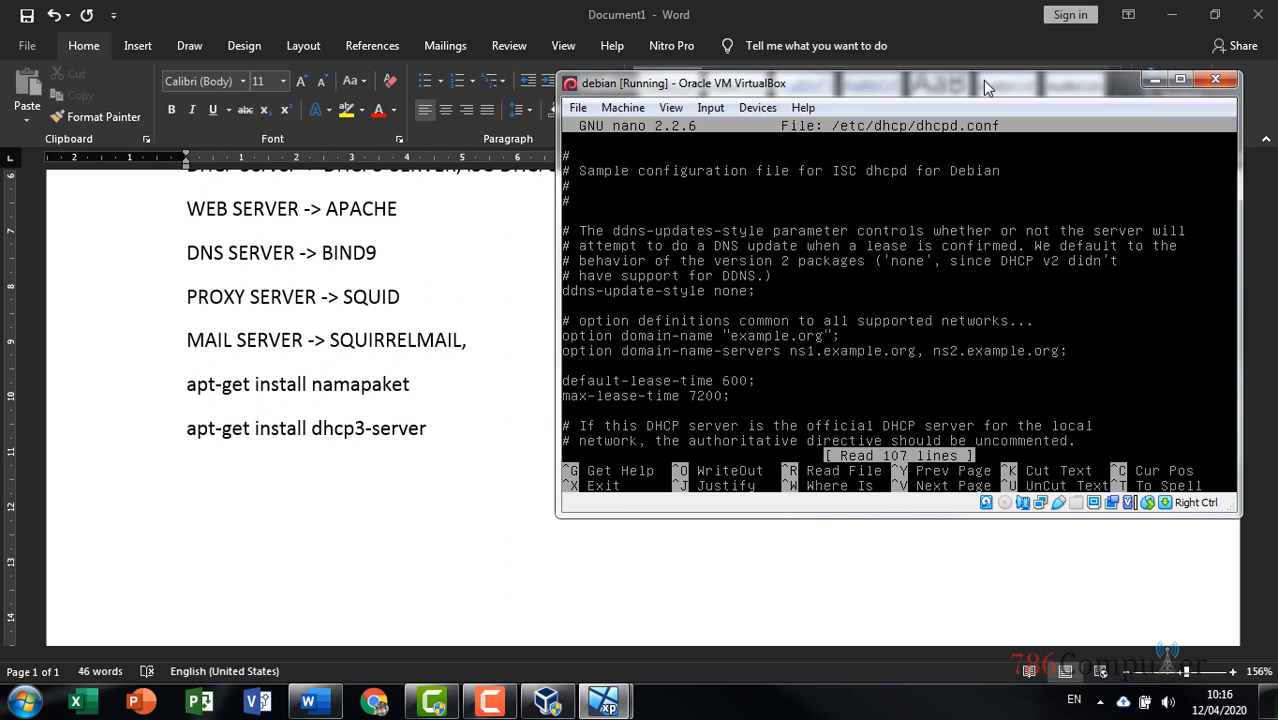
pyautogui.press('Down')
pyautogui.press('Down')
pyautogui.press('Down')
pyautogui.press('Down')
pyautogui.press('Down')
pyautogui.press('Down')
pyautogui.press('Up')
pyautogui.press('Up')
pyautogui.press('Up')
pyautogui.press('Up')
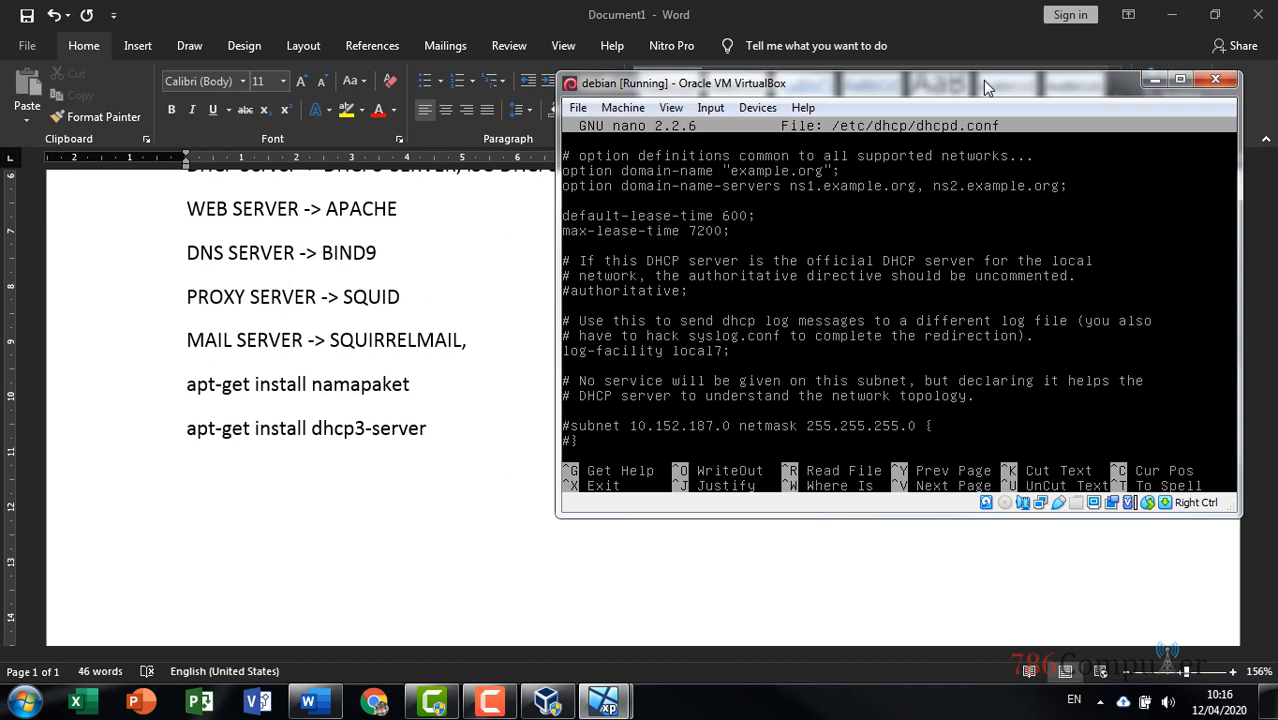
pyautogui.press('Down')
pyautogui.press('Down')
pyautogui.press('Down')
pyautogui.press('Down')
pyautogui.press('Down')
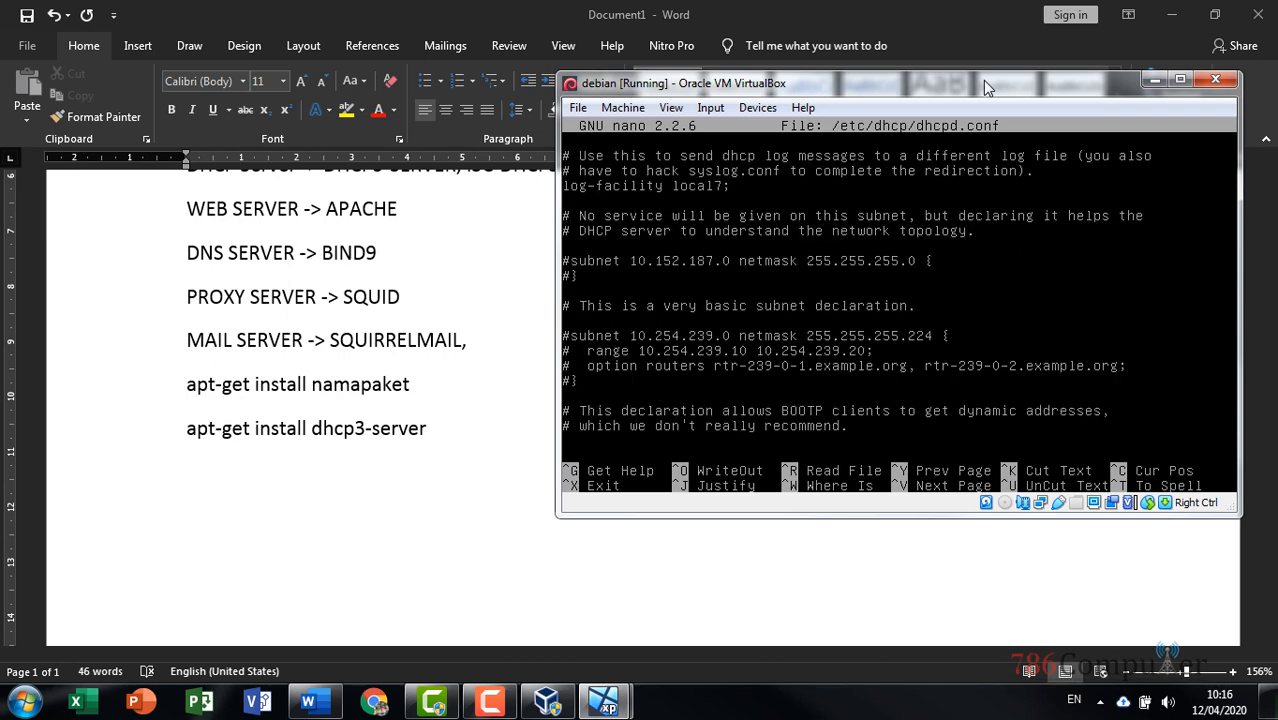
pyautogui.press('Down')
pyautogui.press('Down')
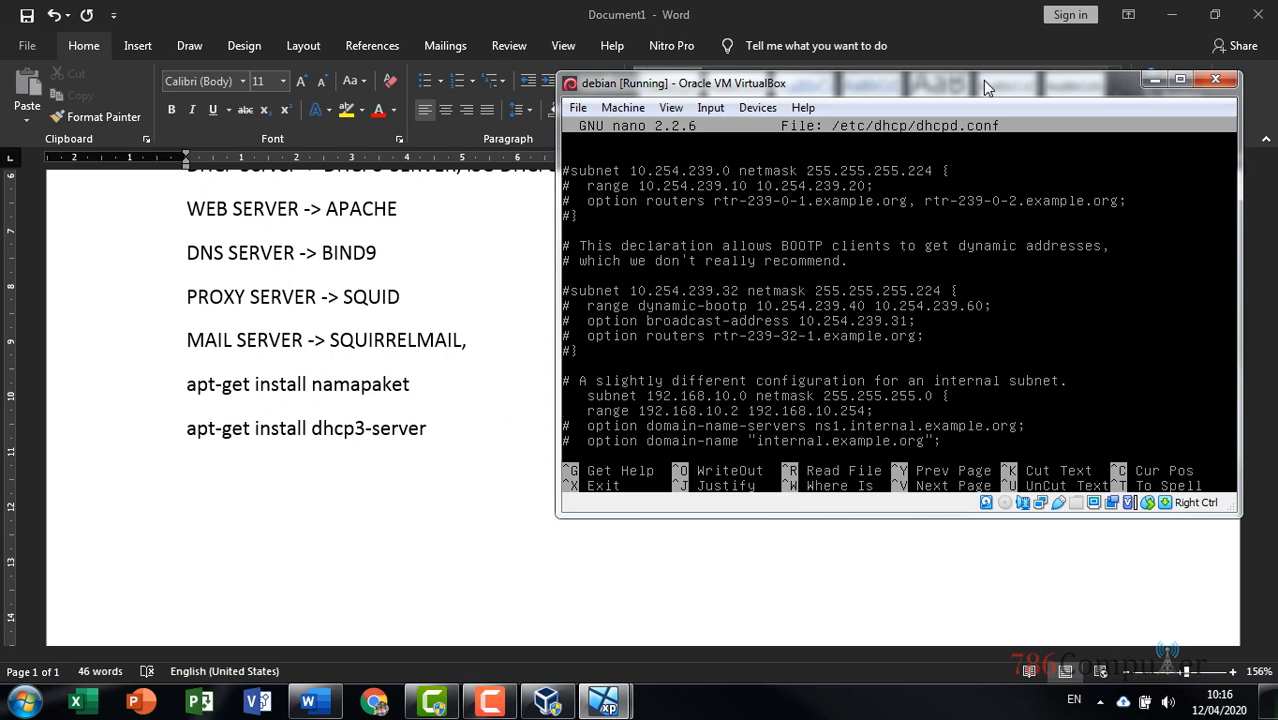
pyautogui.press('Down')
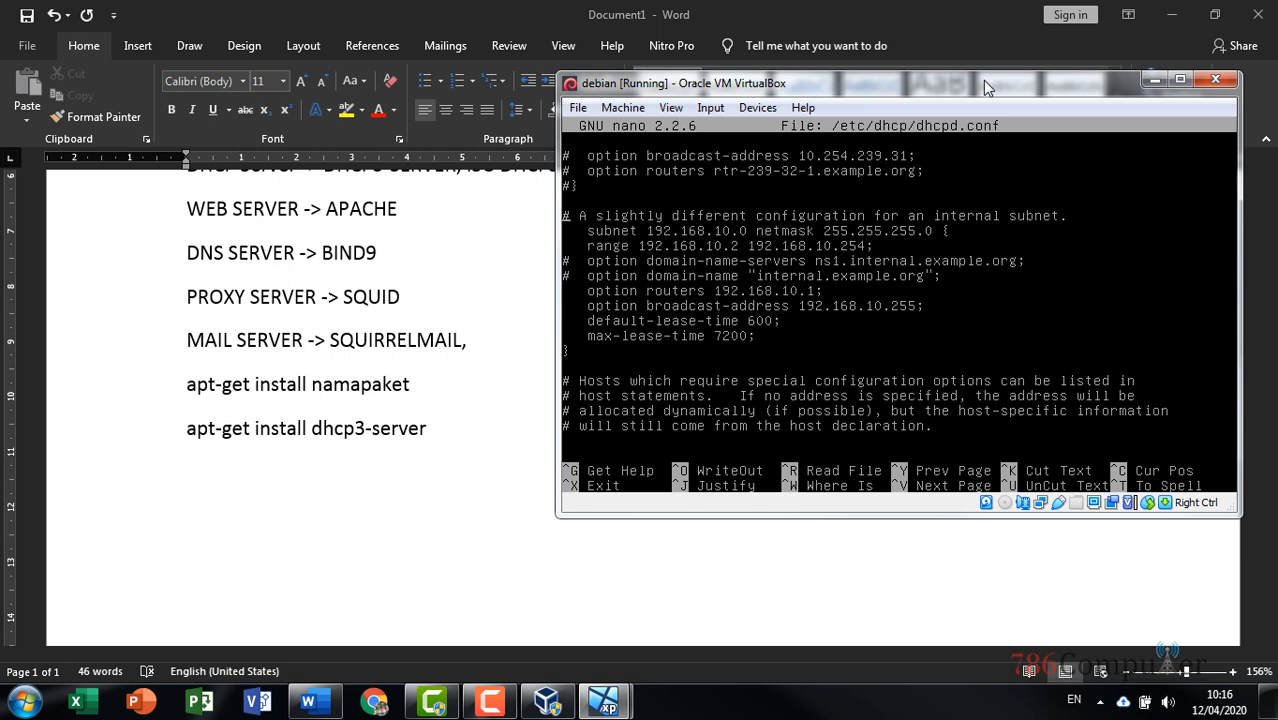
# Review the 10.254.239.32 example block and return to the subnet 192.168.10.0 line
pyautogui.press('Right')
pyautogui.press('Right')
pyautogui.press('Right')
pyautogui.press('Right')
pyautogui.press('Right')
pyautogui.press('Right')
pyautogui.press('Right')
pyautogui.press('Left')
pyautogui.press('Left')
pyautogui.press('Left')
pyautogui.press('Left')
pyautogui.press('Left')
pyautogui.press('Down')
pyautogui.press('Down')
pyautogui.press('Down')
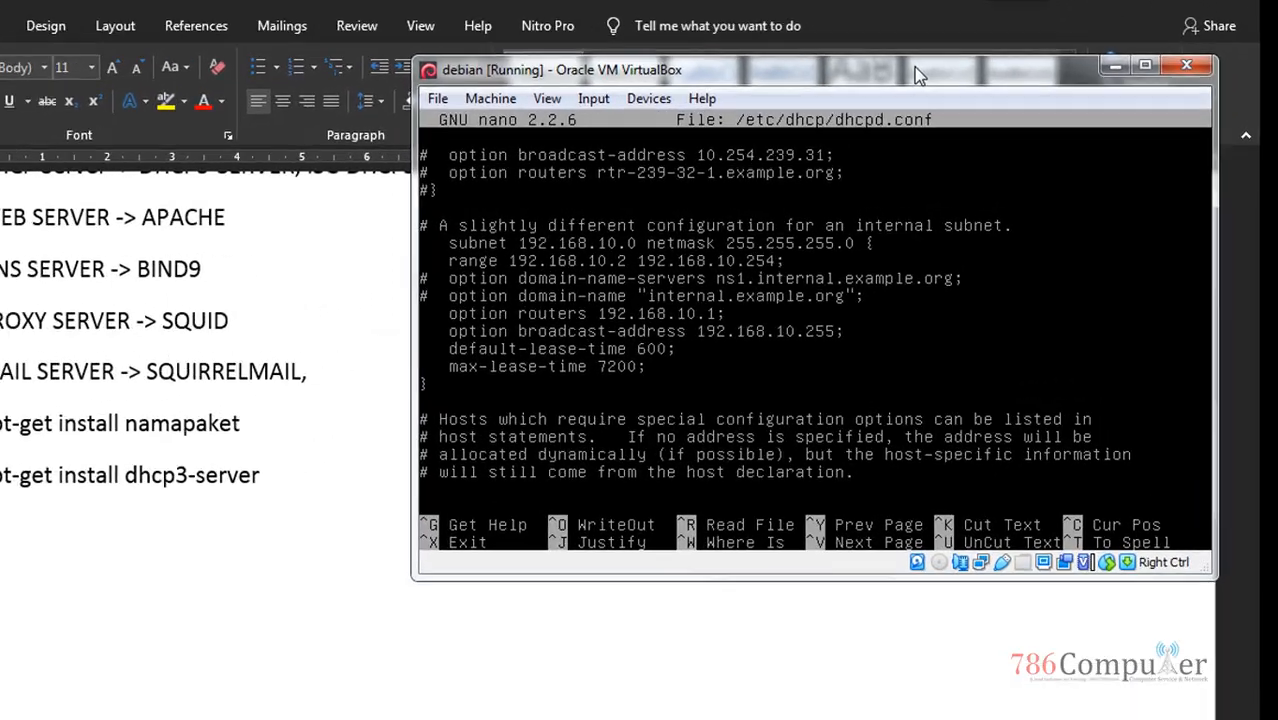
pyautogui.press('Up')
pyautogui.press('Up')
pyautogui.press('Up')
pyautogui.press('Up')
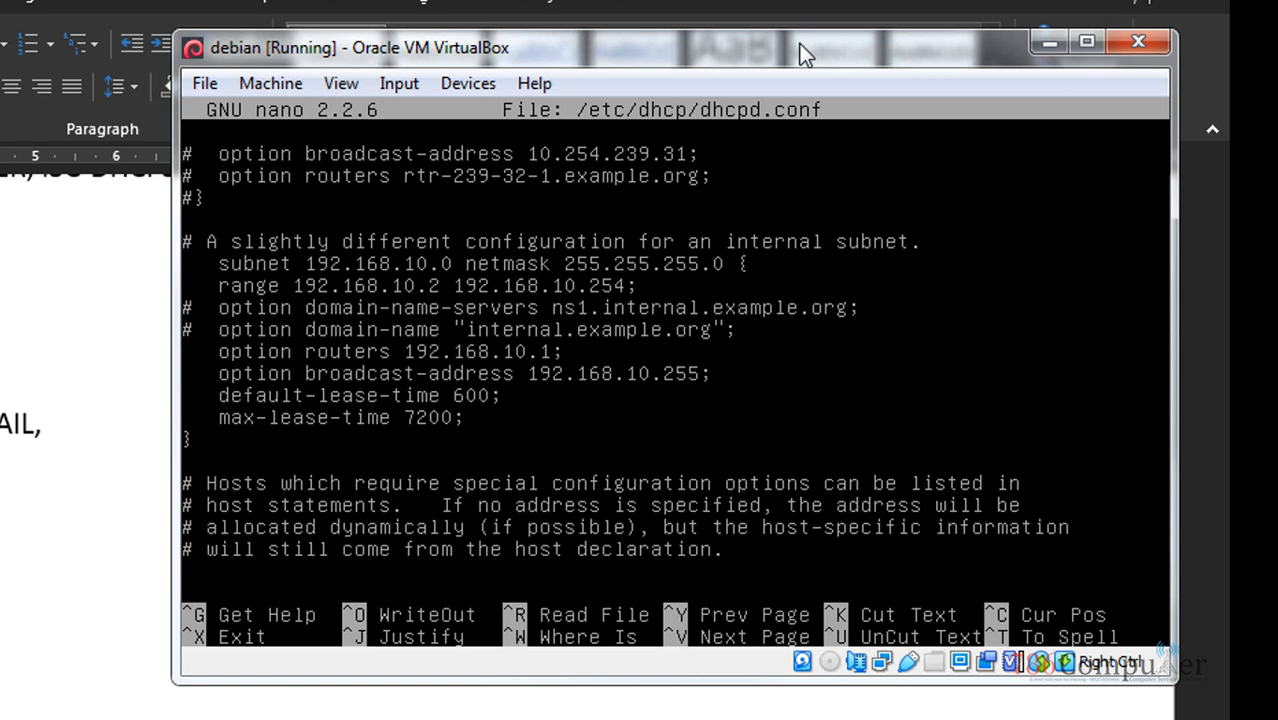
pyautogui.press('Up')
pyautogui.press('Up')
pyautogui.press('Up')
pyautogui.press('Up')
pyautogui.press('Up')
pyautogui.press('Up')
pyautogui.press('Up')
pyautogui.press('Up')
pyautogui.press('Up')
pyautogui.press('Down')
pyautogui.press('Down')
pyautogui.press('Down')
pyautogui.press('Down')
pyautogui.press('Down')
pyautogui.press('Down')
pyautogui.press('Down')
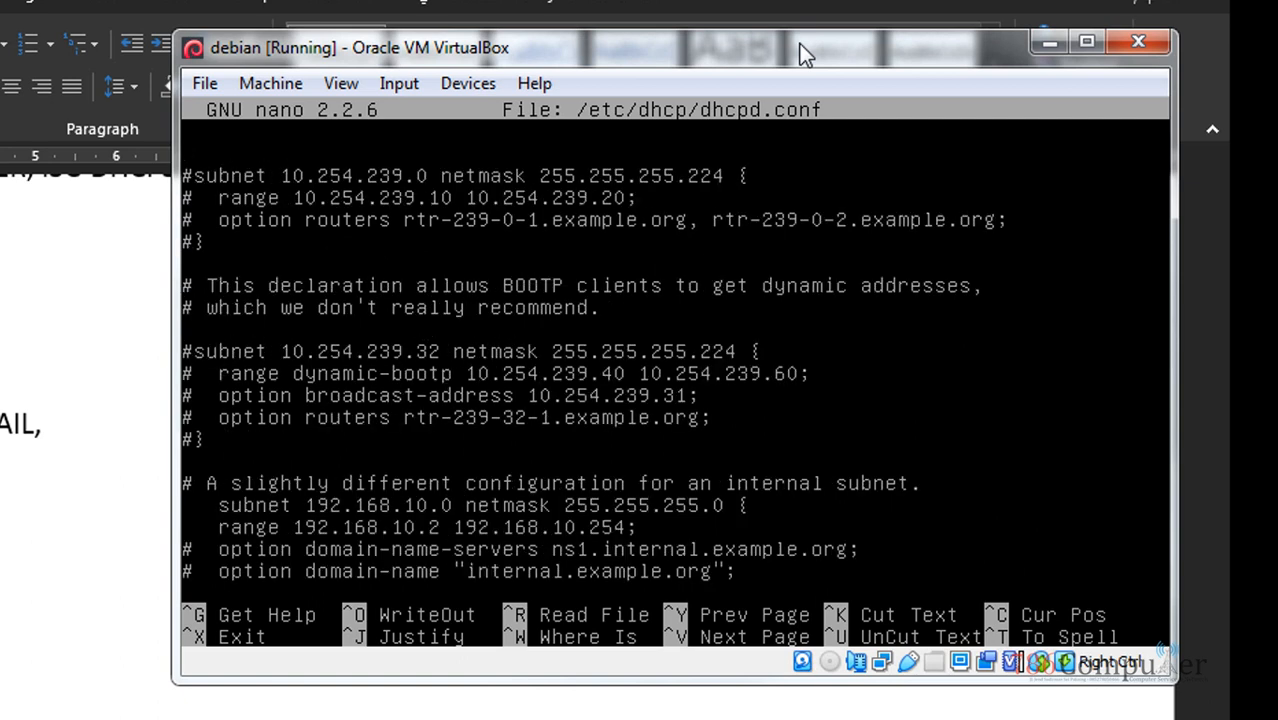
pyautogui.press('Down')
pyautogui.press('Down')
pyautogui.press('Down')
pyautogui.press('Down')
pyautogui.press('Down')
pyautogui.press('Down')
pyautogui.press('Down')
pyautogui.press('Down')
pyautogui.press('Down')
pyautogui.press('Down')
pyautogui.press('Down')
pyautogui.press('Down')
pyautogui.press('Down')
pyautogui.press('Up')
pyautogui.press('Up')
pyautogui.press('Up')
pyautogui.press('Up')
pyautogui.press('Up')
pyautogui.press('Up')
pyautogui.press('Up')
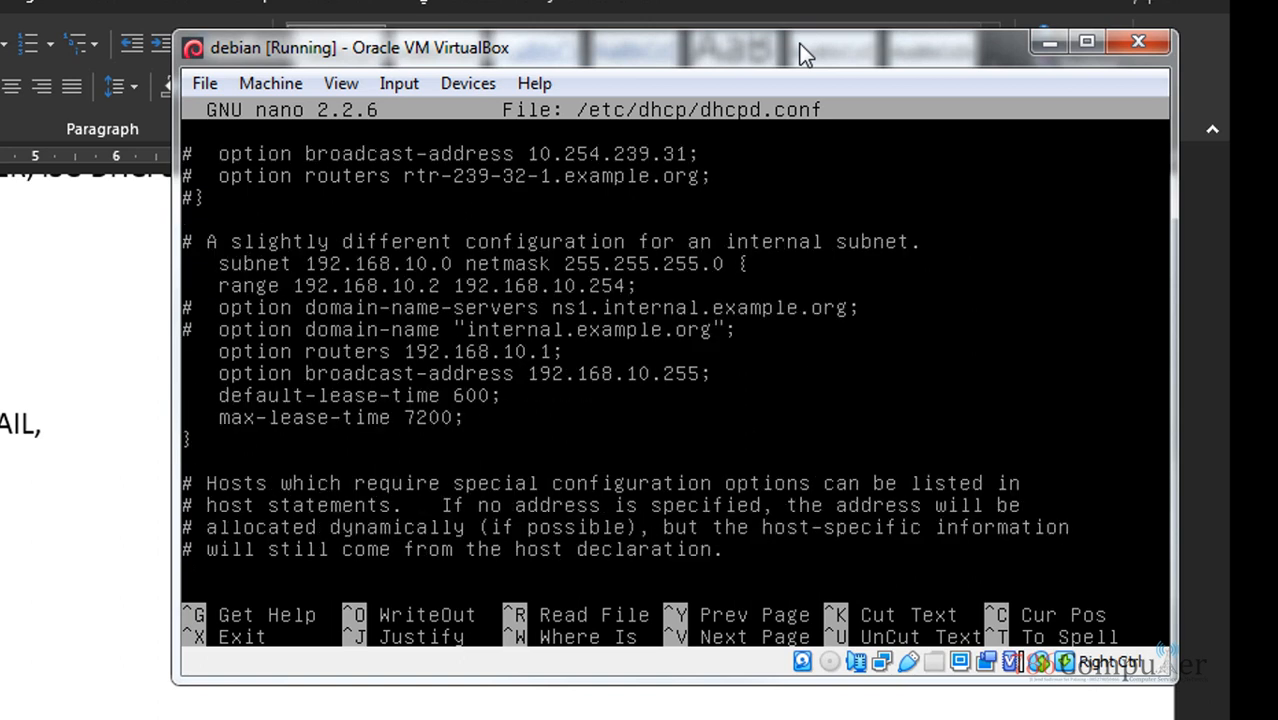
pyautogui.press('Up')
pyautogui.press('Up')
pyautogui.press('Up')
pyautogui.press('Right')
pyautogui.press('Right')
pyautogui.press('Right')
pyautogui.press('Right')
pyautogui.press('Right')
pyautogui.press('Down')
pyautogui.press('Down')
pyautogui.press('Down')
pyautogui.press('Down')
pyautogui.press('Down')
pyautogui.press('Down')
pyautogui.press('Down')
pyautogui.press('Up')
pyautogui.press('Up')
pyautogui.press('Up')
pyautogui.press('Up')
pyautogui.press('Up')
pyautogui.press('Left')
pyautogui.press('Left')
pyautogui.press('Left')
pyautogui.press('Left')
pyautogui.press('Left')
pyautogui.write('#')
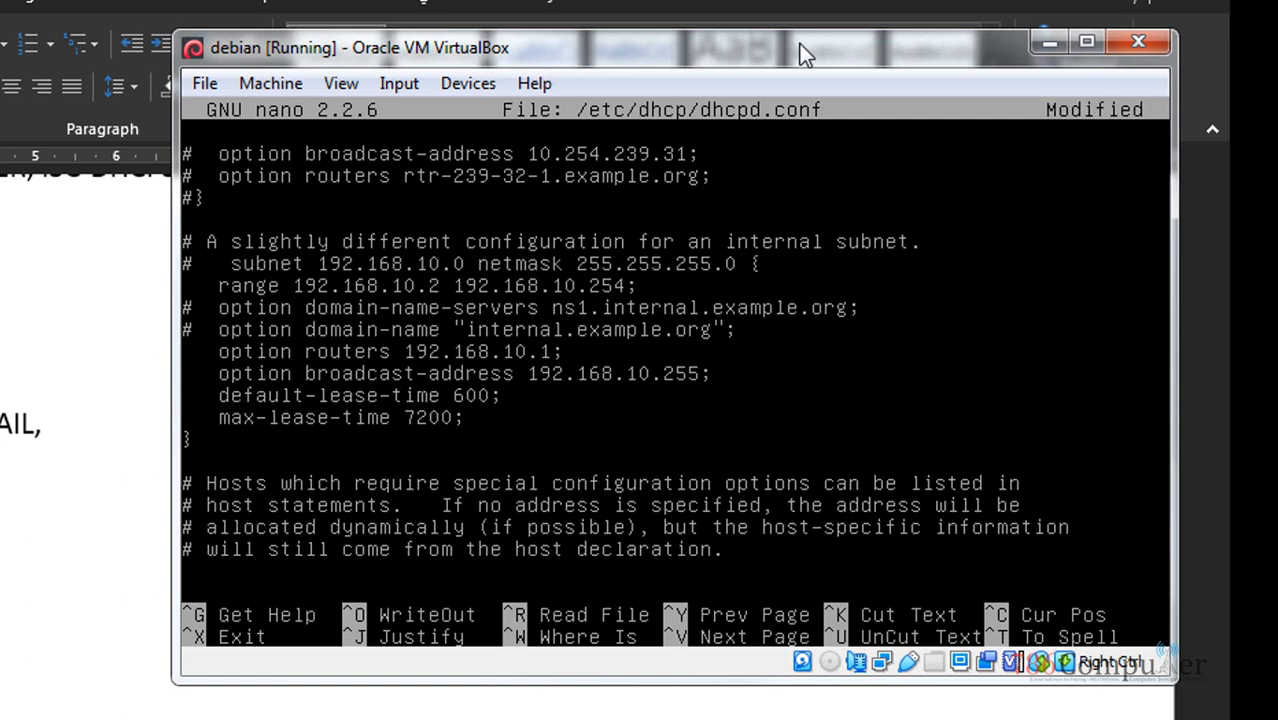
pyautogui.press('Right')
pyautogui.press('Right')
pyautogui.press('BackSpace')
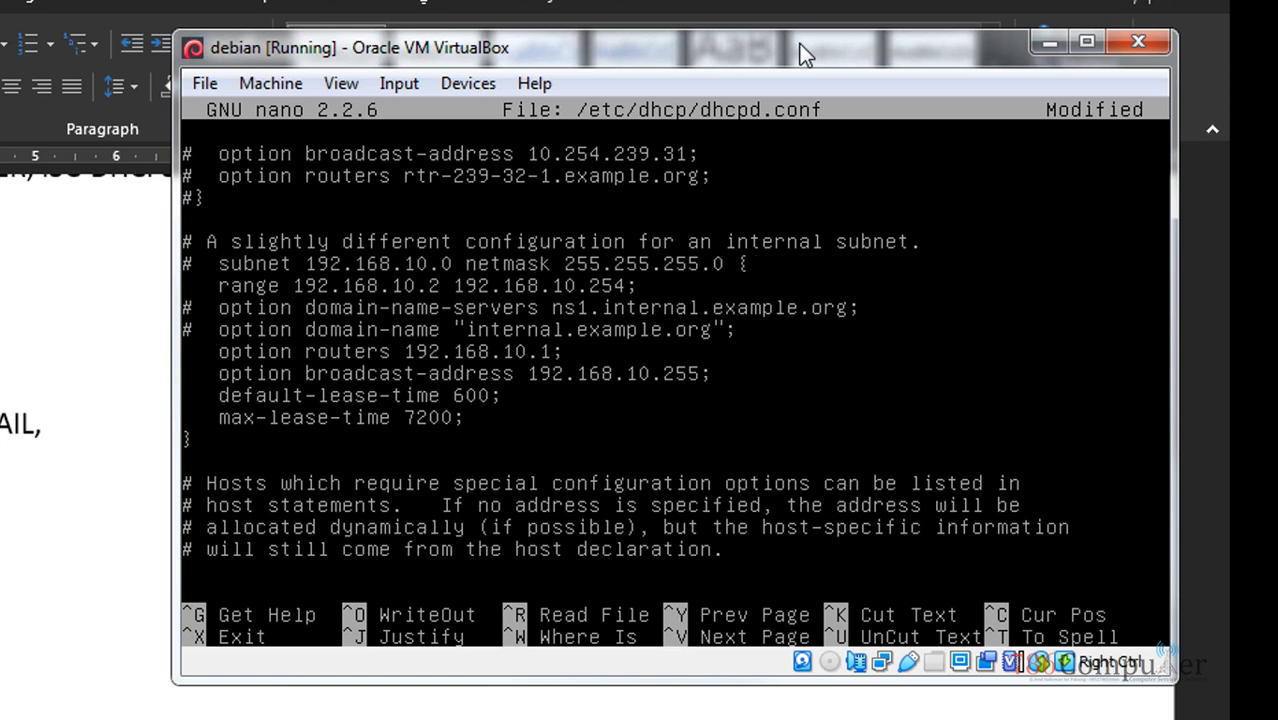
pyautogui.press('Right')
pyautogui.press('Right')
pyautogui.press('Right')
pyautogui.press('Right')
pyautogui.press('Right')
pyautogui.press('Right')
pyautogui.press('Right')
pyautogui.press('Right')
pyautogui.press('Right')
pyautogui.press('Right')
pyautogui.press('Right')
pyautogui.press('Right')
pyautogui.press('Right')
pyautogui.press('Right')
pyautogui.press('Left')
pyautogui.press('Left')
pyautogui.press('Left')
pyautogui.press('Left')
pyautogui.press('Left')
pyautogui.press('Left')
pyautogui.press('Left')
pyautogui.press('Left')
pyautogui.press('Left')
pyautogui.press('Left')
pyautogui.press('Right')
pyautogui.press('Right')
pyautogui.press('Right')
pyautogui.press('Right')
pyautogui.press('Right')
pyautogui.press('Right')
pyautogui.press('Right')
pyautogui.press('Right')
pyautogui.press('Right')
pyautogui.press('Right')
pyautogui.press('Right')
pyautogui.press('Right')
pyautogui.press('Right')
pyautogui.press('Right')
pyautogui.press('Right')
pyautogui.press('Right')
pyautogui.press('Right')
pyautogui.press('Right')
pyautogui.press('Right')
pyautogui.press('Right')
pyautogui.press('Right')
pyautogui.press('Right')
pyautogui.press('Right')
pyautogui.press('Right')
pyautogui.press('Right')
pyautogui.press('Right')
pyautogui.press('Right')
pyautogui.press('Right')
pyautogui.press('Right')
pyautogui.press('Right')
pyautogui.press('Right')
pyautogui.press('Left')
pyautogui.press('Left')
pyautogui.press('Right')
pyautogui.press('Right')
pyautogui.press('Right')
pyautogui.press('Right')
pyautogui.press('Right')
pyautogui.press('Right')
pyautogui.press('Right')
pyautogui.press('Right')
pyautogui.press('Right')
pyautogui.press('Right')
pyautogui.press('Right')
pyautogui.press('Right')
pyautogui.press('Right')
pyautogui.press('Right')
pyautogui.press('Right')
pyautogui.press('Right')
pyautogui.press('Right')
pyautogui.press('Right')
pyautogui.press('Right')
pyautogui.press('Right')
pyautogui.press('Right')
pyautogui.press('Right')
pyautogui.press('Right')
pyautogui.press('Right')
pyautogui.press('Right')
pyautogui.press('Right')
pyautogui.press('Right')
pyautogui.press('Right')
pyautogui.press('Right')
pyautogui.press('Right')
pyautogui.press('Right')
pyautogui.press('Left')
pyautogui.press('Left')
pyautogui.press('Up')
pyautogui.press('Left')
pyautogui.press('Delete')
pyautogui.press('Down')
pyautogui.press('Down')
pyautogui.press('Right')
pyautogui.press('Right')
pyautogui.press('Right')
pyautogui.press('Right')
pyautogui.press('Right')
pyautogui.press('Down')
pyautogui.press('Right')
pyautogui.press('Right')
pyautogui.press('Right')
pyautogui.press('Right')
pyautogui.press('Right')
pyautogui.press('Right')
pyautogui.press('Right')
pyautogui.press('Right')
pyautogui.press('Right')
pyautogui.press('Right')
pyautogui.press('Right')
pyautogui.press('Right')
pyautogui.press('Right')
pyautogui.press('Right')
pyautogui.press('Right')
pyautogui.press('Left')
pyautogui.press('Left')
pyautogui.press('Left')
pyautogui.press('Left')
pyautogui.press('Left')
pyautogui.press('Left')
pyautogui.press('Left')
pyautogui.press('Left')
pyautogui.press('Left')
pyautogui.press('Left')
pyautogui.press('Left')
pyautogui.press('Left')
pyautogui.press('Left')
pyautogui.press('Left')
pyautogui.press('Left')
pyautogui.press('Left')
pyautogui.press('Left')
pyautogui.press('Left')
pyautogui.press('Left')
pyautogui.press('Right')
pyautogui.press('Right')
pyautogui.press('Right')
pyautogui.press('Right')
pyautogui.press('Left')
pyautogui.press('Up')
pyautogui.press('Up')
pyautogui.press('Right')
pyautogui.press('Left')
pyautogui.press('Right')
# Remove the stray # before the closing brace and review the internal subnet block
pyautogui.write('#')
pyautogui.press('BackSpace')
pyautogui.press('Up')
pyautogui.press('Up')
pyautogui.press('Up')
pyautogui.press('Up')
pyautogui.press('Down')
pyautogui.press('Down')
pyautogui.press('Down')
pyautogui.press('Down')
pyautogui.press('Down')
pyautogui.press('Down')
pyautogui.press('Down')
pyautogui.press('Down')
pyautogui.press('Down')
pyautogui.press('Down')
pyautogui.press('Down')
pyautogui.press('Down')
pyautogui.press('Down')
pyautogui.press('Down')
pyautogui.press('Down')
pyautogui.press('Down')
pyautogui.press('Down')
pyautogui.press('Down')
pyautogui.press('Down')
pyautogui.press('Down')
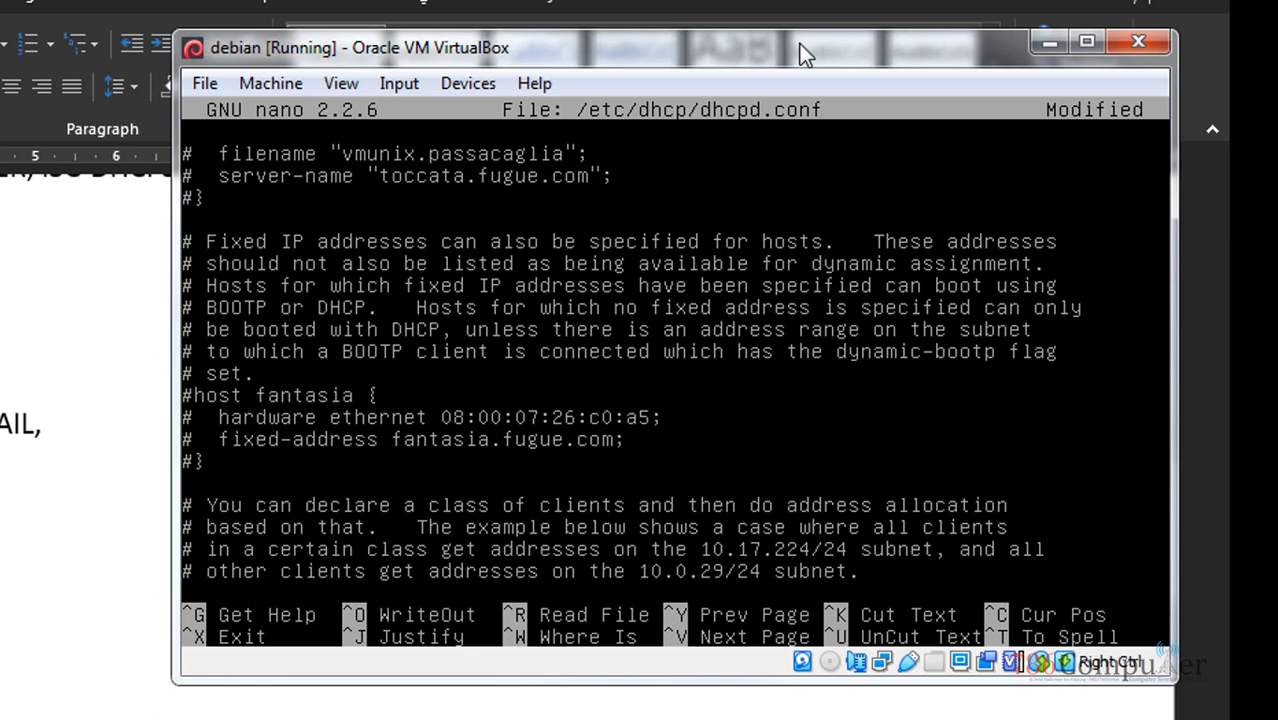
pyautogui.press('Down')
pyautogui.press('Down')
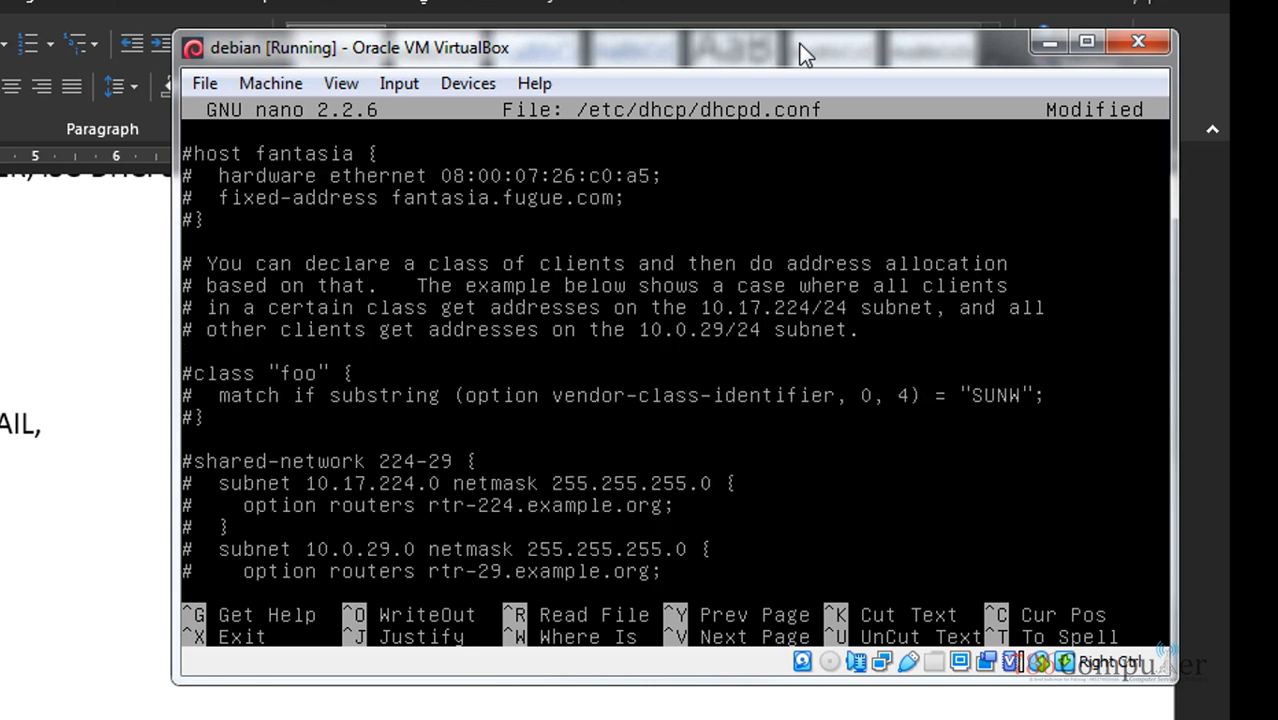
pyautogui.press('Down')
pyautogui.press('Down')
pyautogui.press('Up')
pyautogui.press('Up')
pyautogui.press('Up')
pyautogui.press('Up')
pyautogui.press('Up')
pyautogui.press('Up')
pyautogui.press('Up')
pyautogui.press('Up')
pyautogui.press('Up')
pyautogui.press('Up')
pyautogui.press('Up')
pyautogui.press('Up')
pyautogui.press('Up')
pyautogui.press('Up')
pyautogui.press('Up')
pyautogui.press('Up')
pyautogui.press('Up')
pyautogui.press('Up')
pyautogui.press('Up')
pyautogui.press('Up')
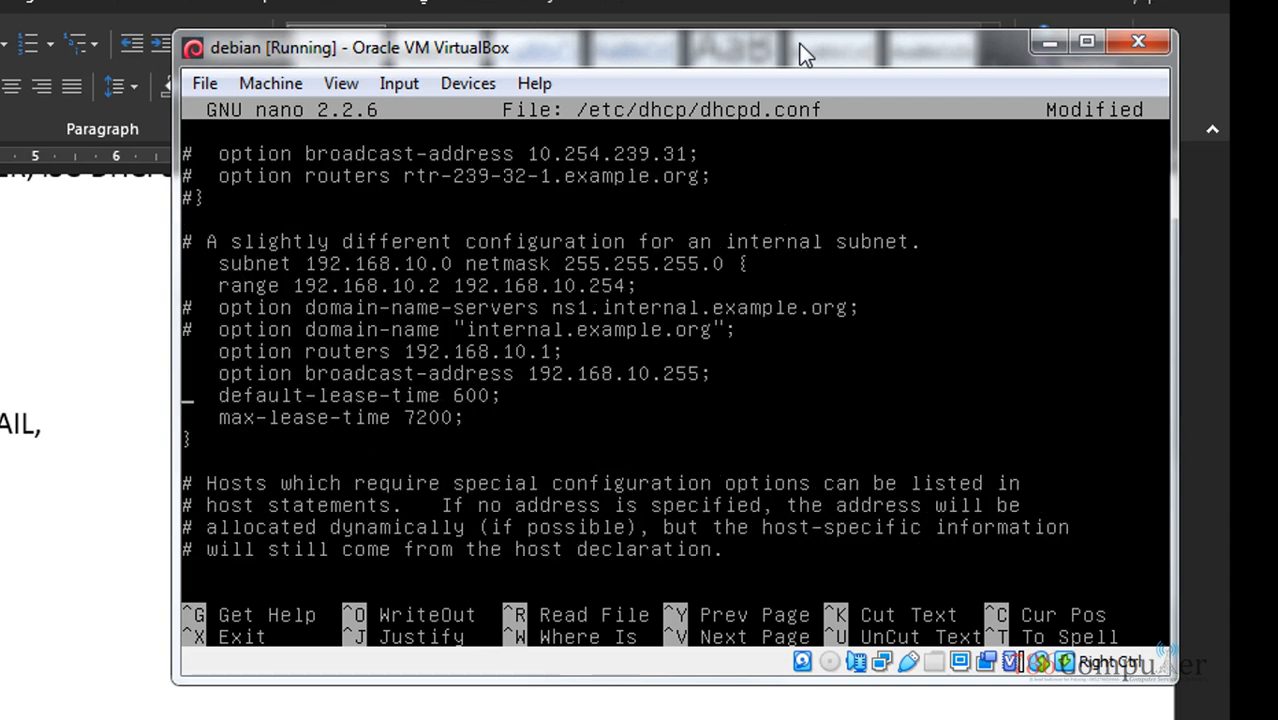
pyautogui.press('Down')
# Write the changes to /etc/dhcp/dhcpd.conf, exit nano, and start typing /etc/
pyautogui.hotkey('ctrl', 'o')
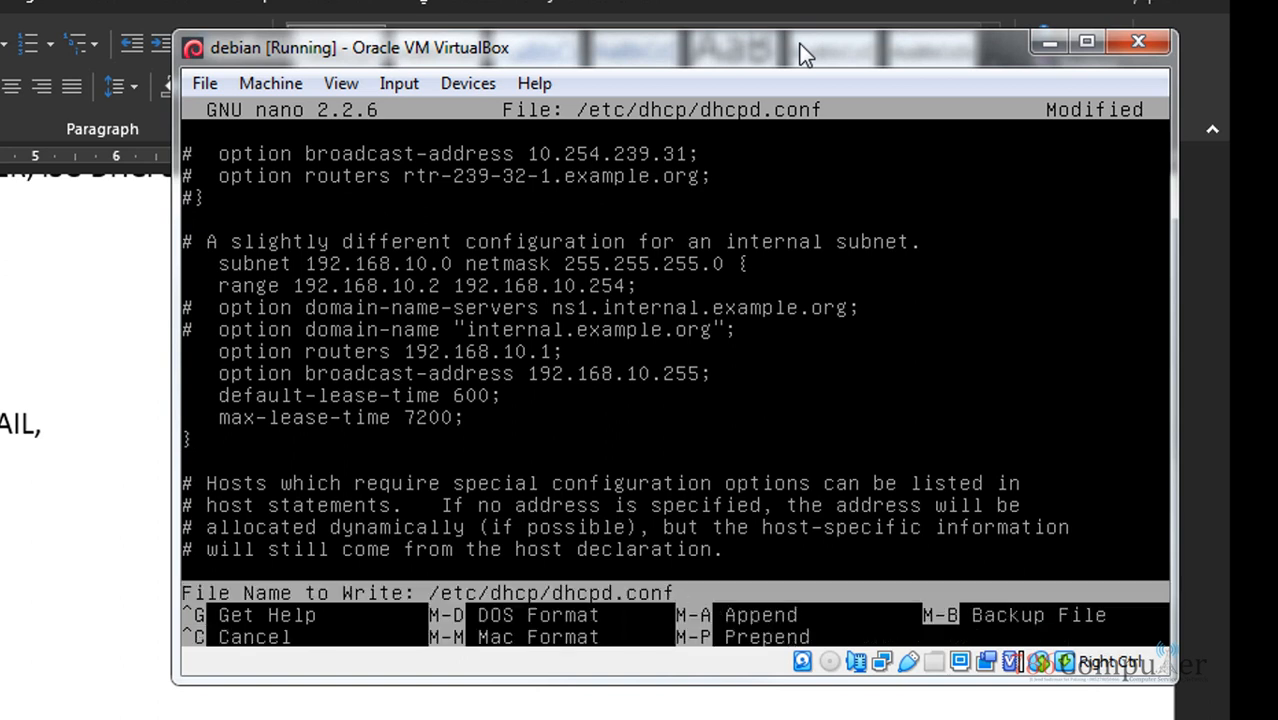
pyautogui.press('Return')
pyautogui.hotkey('ctrl', 'x')
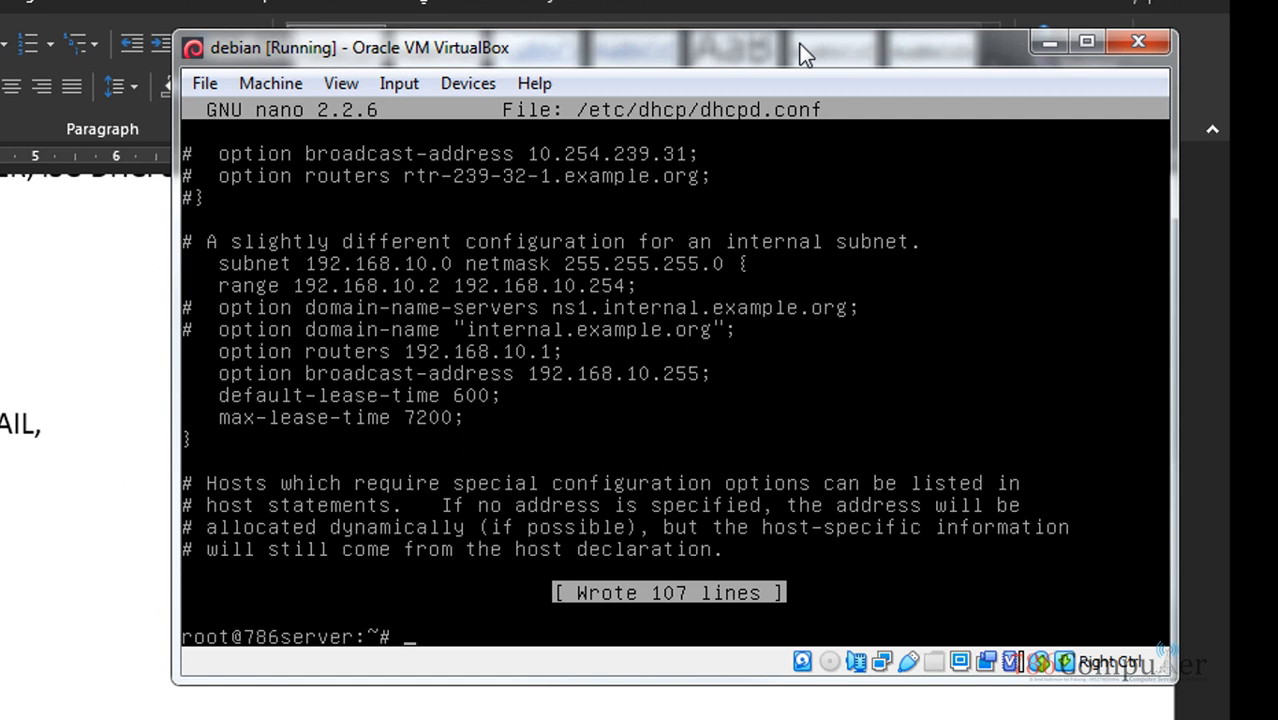
pyautogui.write('/etc/')
# Glance at the Word notes, then bring the Debian server VM back to the front
pyautogui.click(85, 300)
pyautogui.scroll(4, 590, 440)
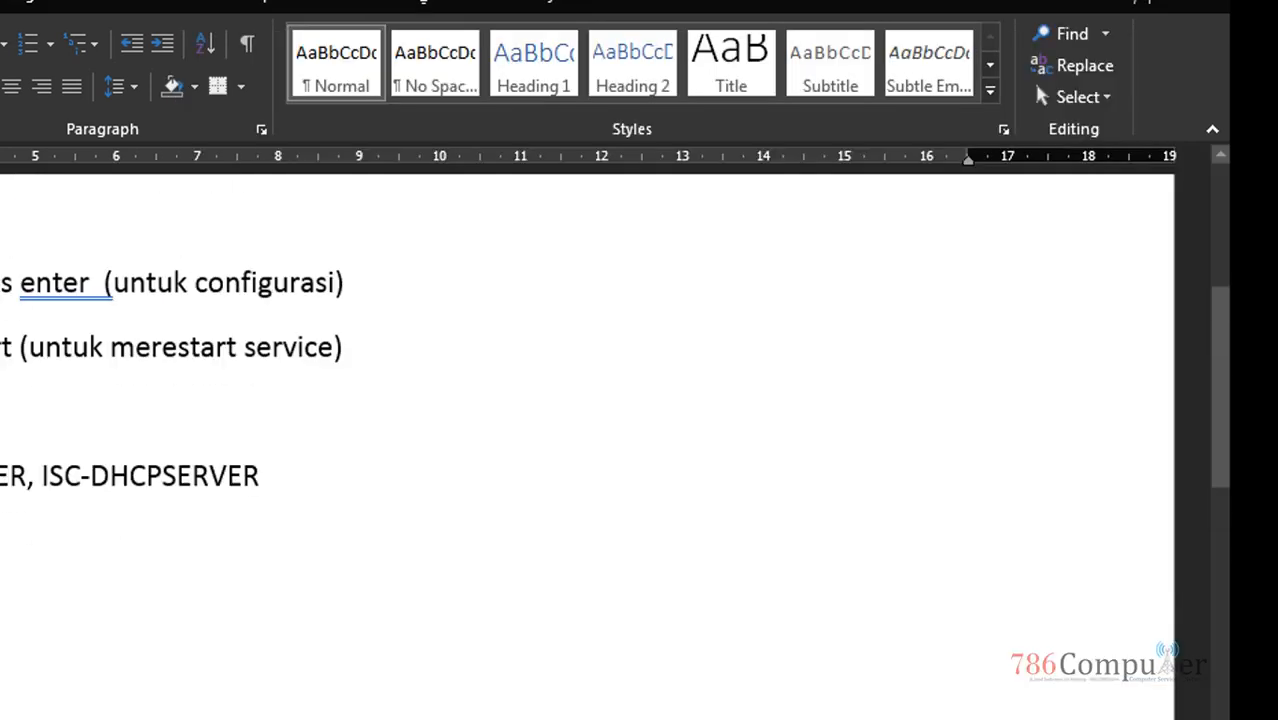
pyautogui.scroll(-2, 590, 440)
pyautogui.click(246, 718)
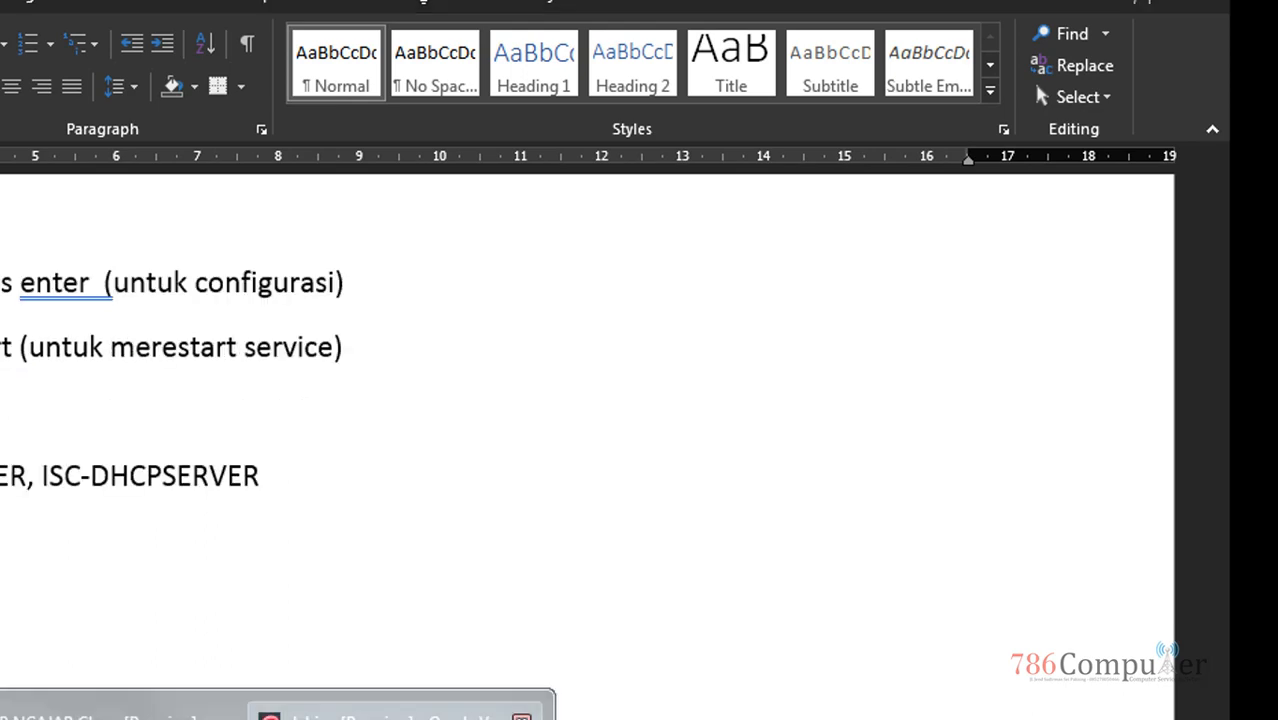
pyautogui.click(390, 716)
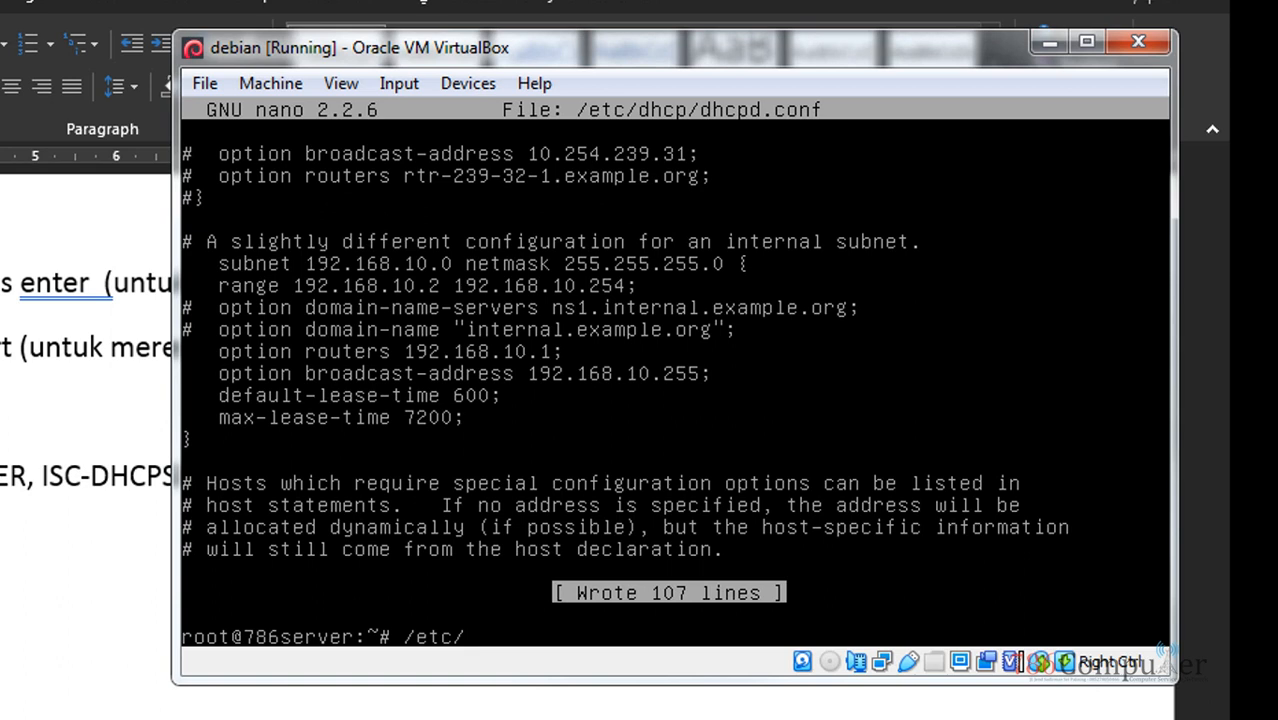
# Run /etc/init.d/isc-dhcp-server restart on the Debian VM using Tab completion
pyautogui.write('/etc/init.d/')
pyautogui.write('isc')
pyautogui.press('Tab')
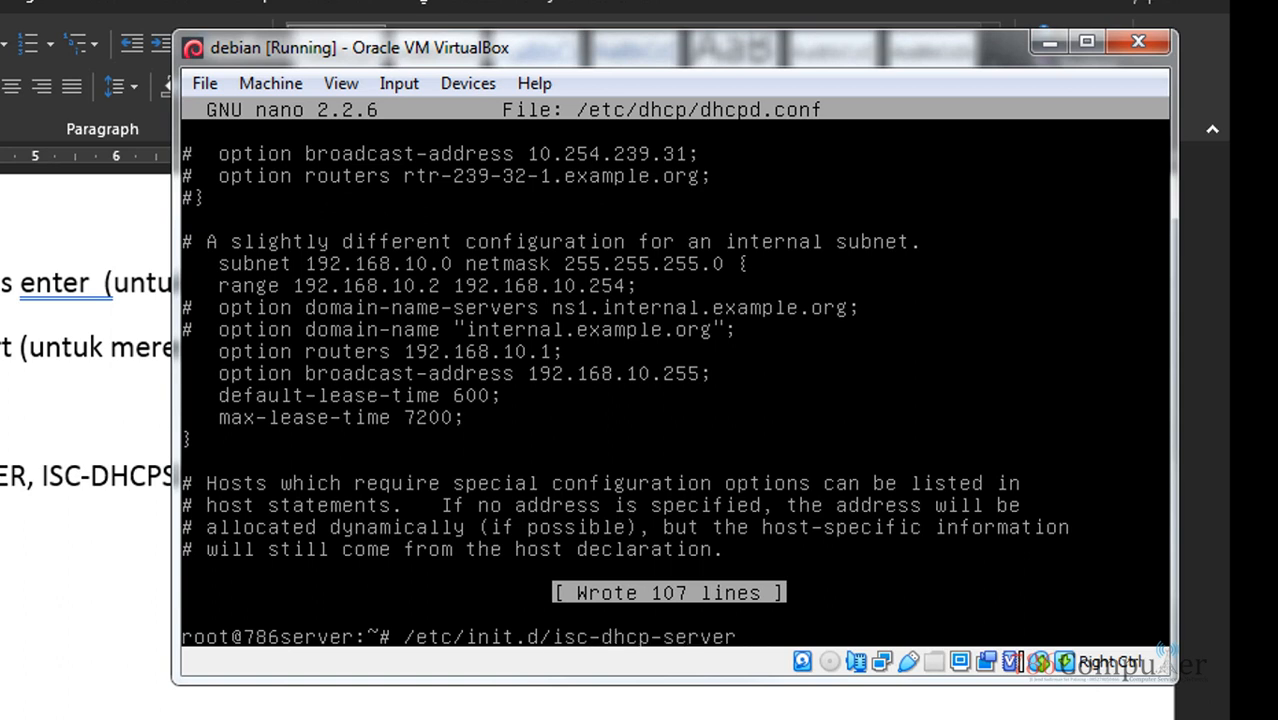
pyautogui.press('BackSpace')
pyautogui.press('BackSpace')
pyautogui.press('BackSpace')
pyautogui.press('BackSpace')
pyautogui.press('BackSpace')
pyautogui.press('BackSpace')
pyautogui.press('BackSpace')
pyautogui.press('BackSpace')
pyautogui.press('BackSpace')
pyautogui.press('BackSpace')
pyautogui.press('BackSpace')
pyautogui.press('BackSpace')
pyautogui.press('BackSpace')
pyautogui.press('BackSpace')
pyautogui.press('BackSpace')
pyautogui.press('BackSpace')
pyautogui.press('BackSpace')
pyautogui.write('/isc')
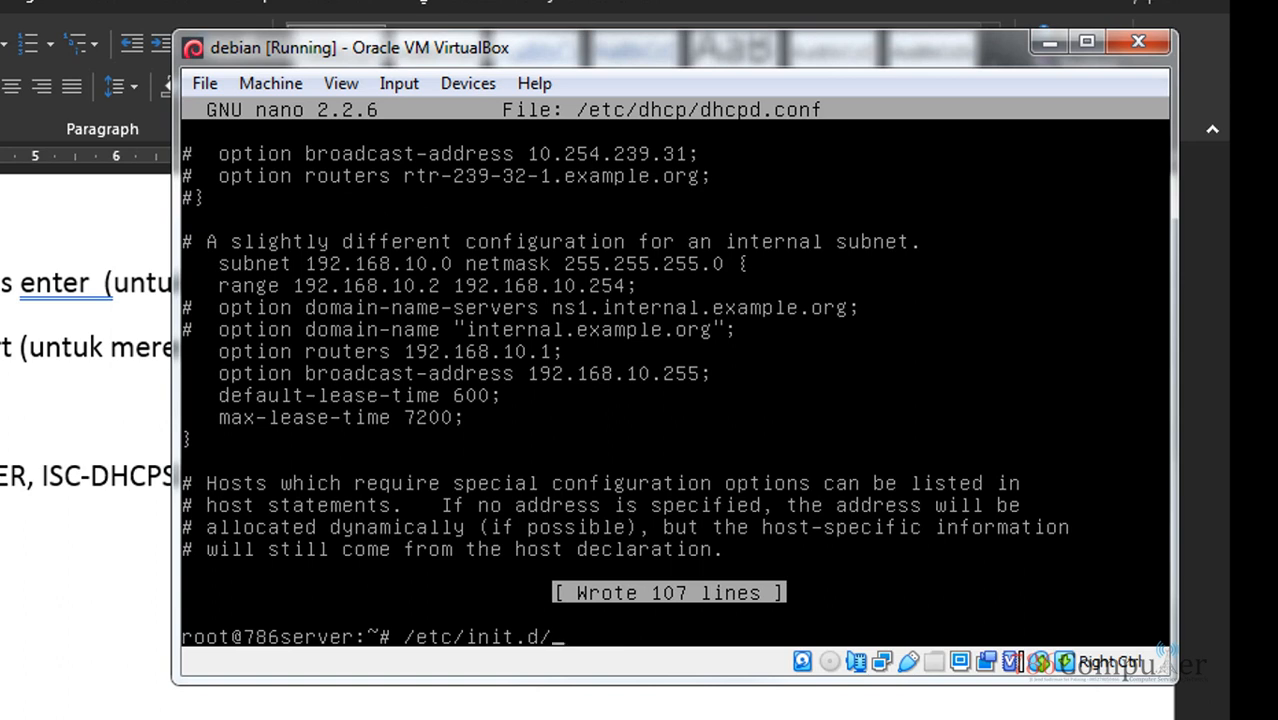
pyautogui.press('Tab')
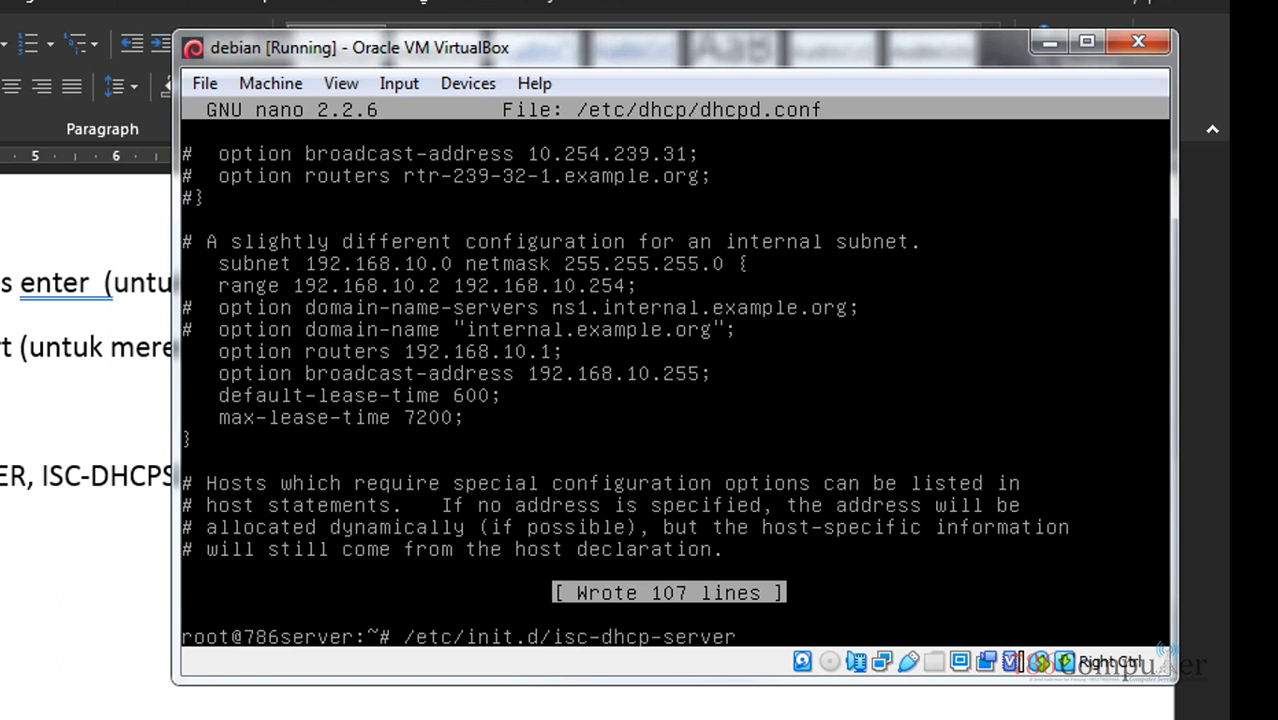
pyautogui.write('restart')
pyautogui.press('Return')
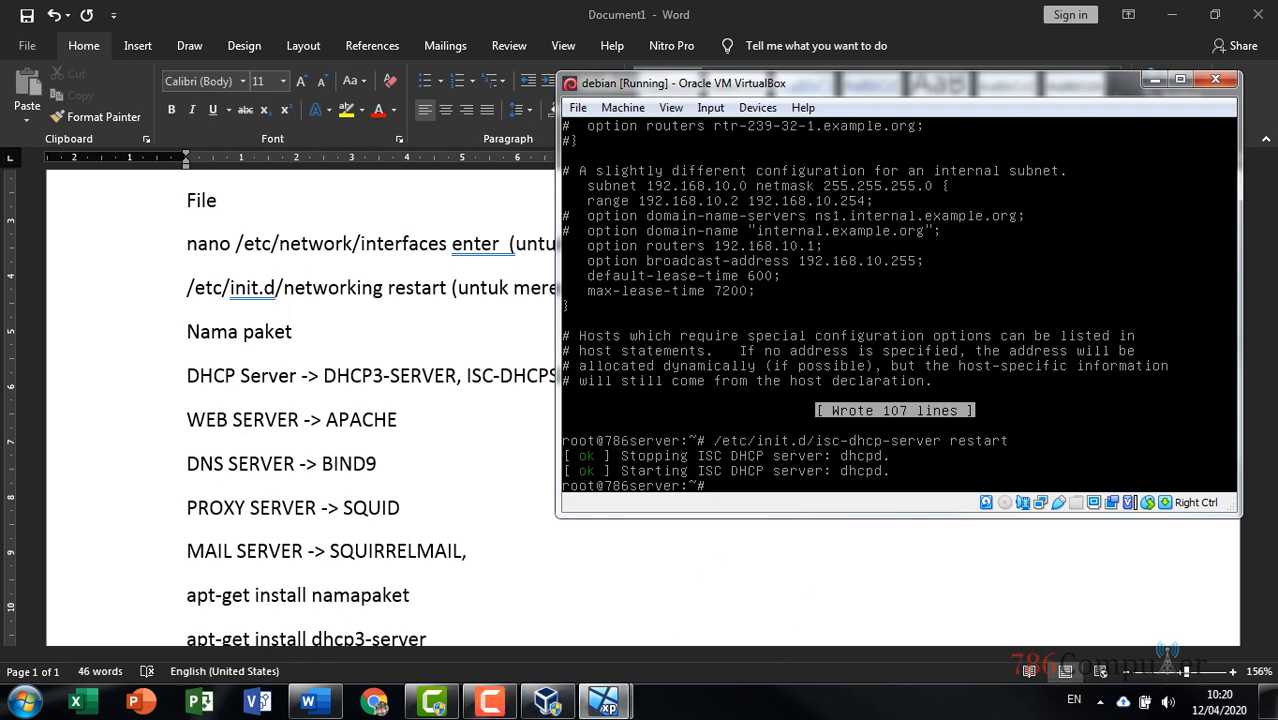
# Bring the XP client VM to the front and open its desktop context menu
pyautogui.moveTo(790, 86); pyautogui.dragTo(816, 98)
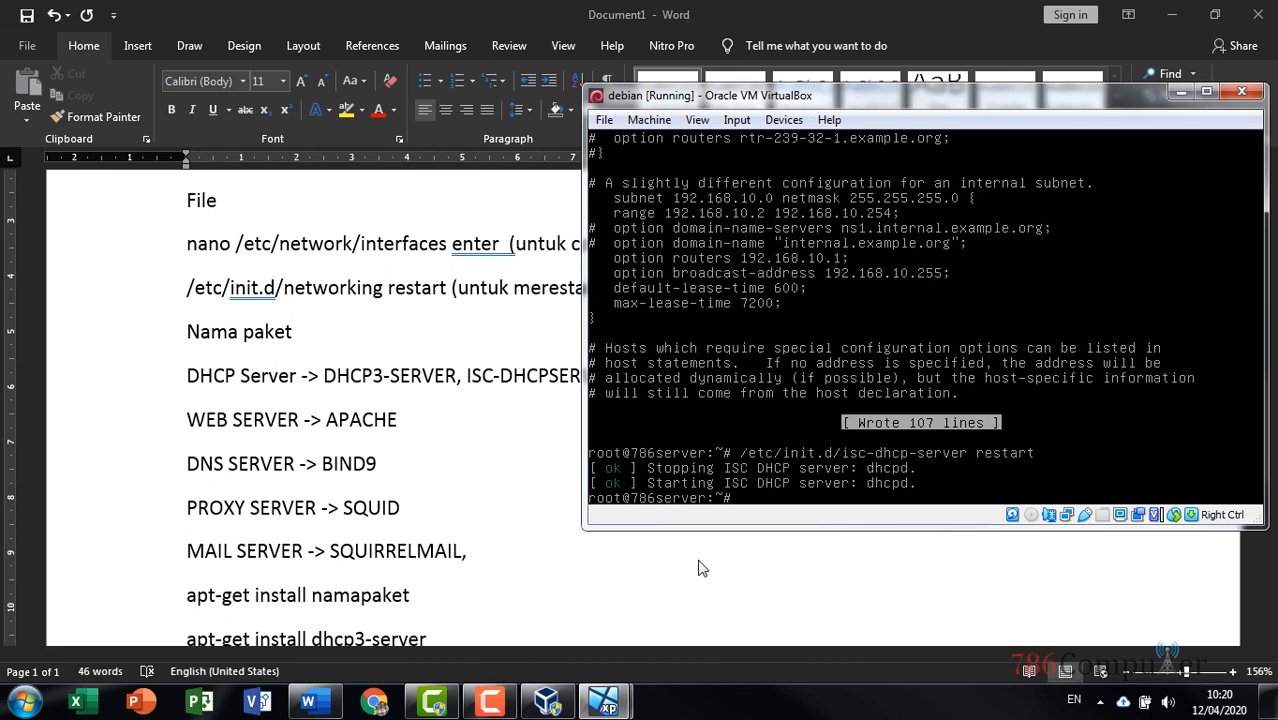
pyautogui.moveTo(605, 702)
pyautogui.click(528, 600)
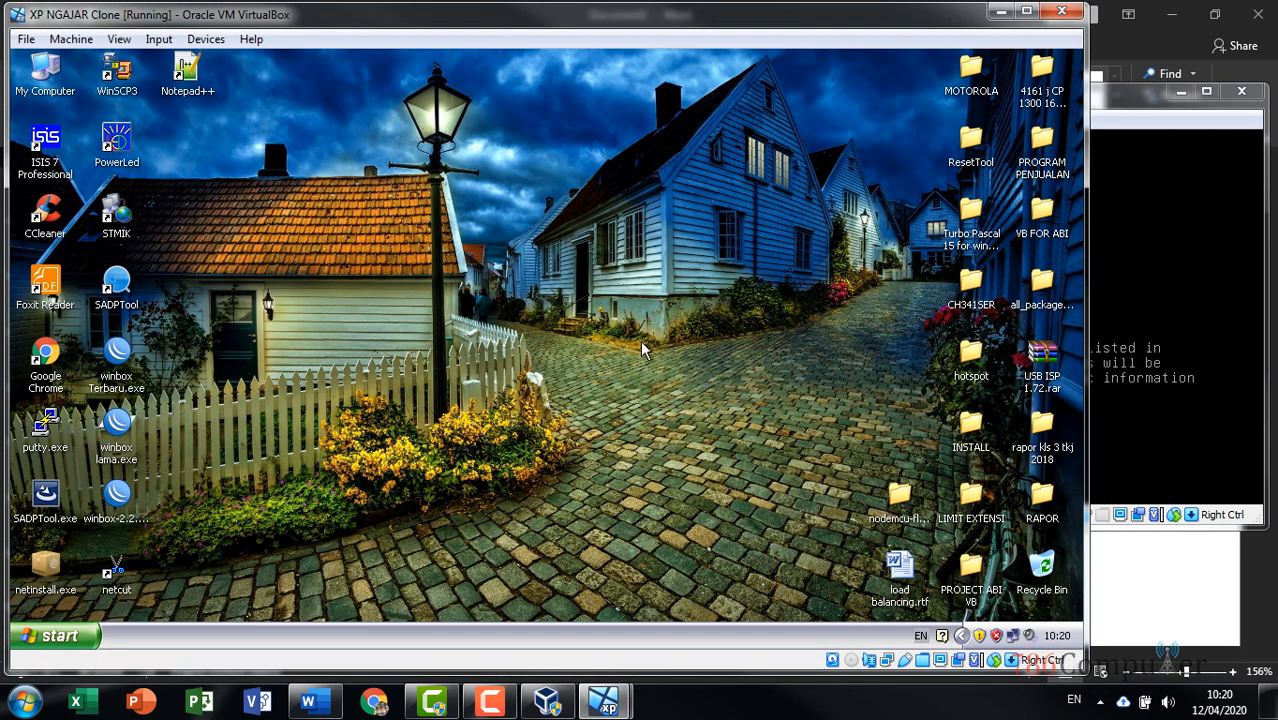
pyautogui.rightClick(642, 348)
# Open the Internet Protocol (TCP/IP) properties of the XP Local Area Connection
pyautogui.click(672, 365)
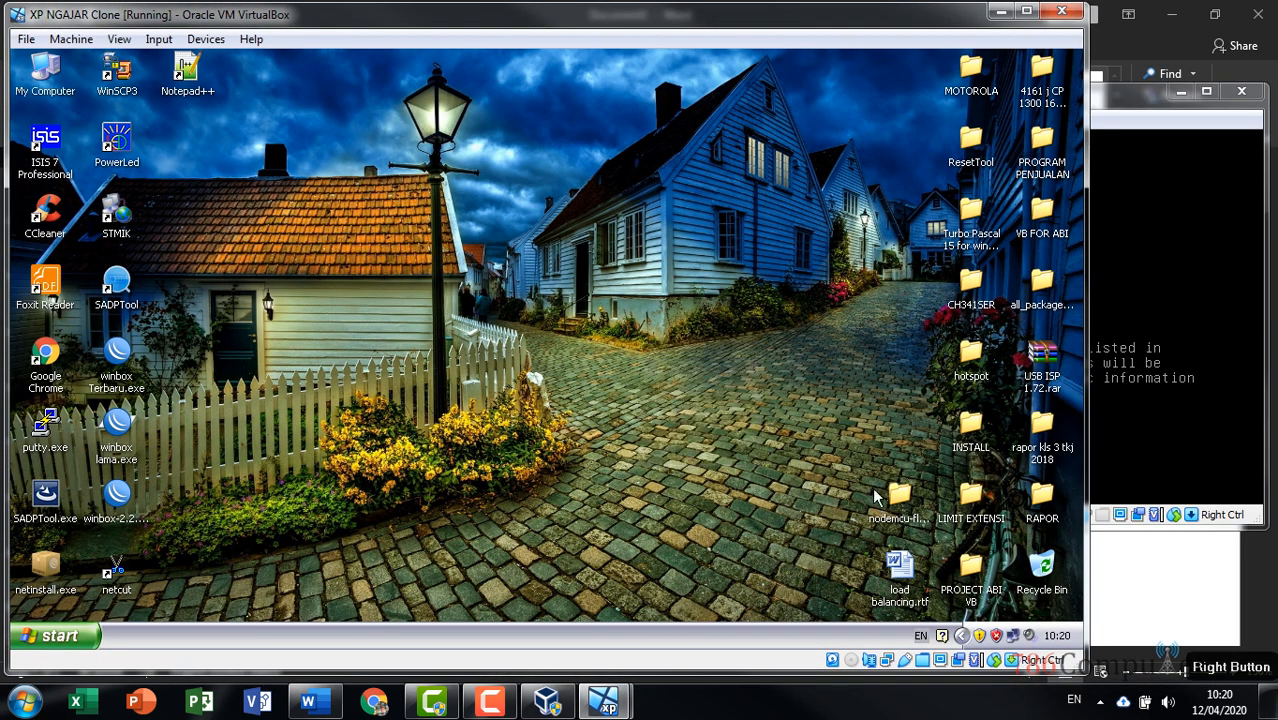
pyautogui.doubleClick(1013, 636)
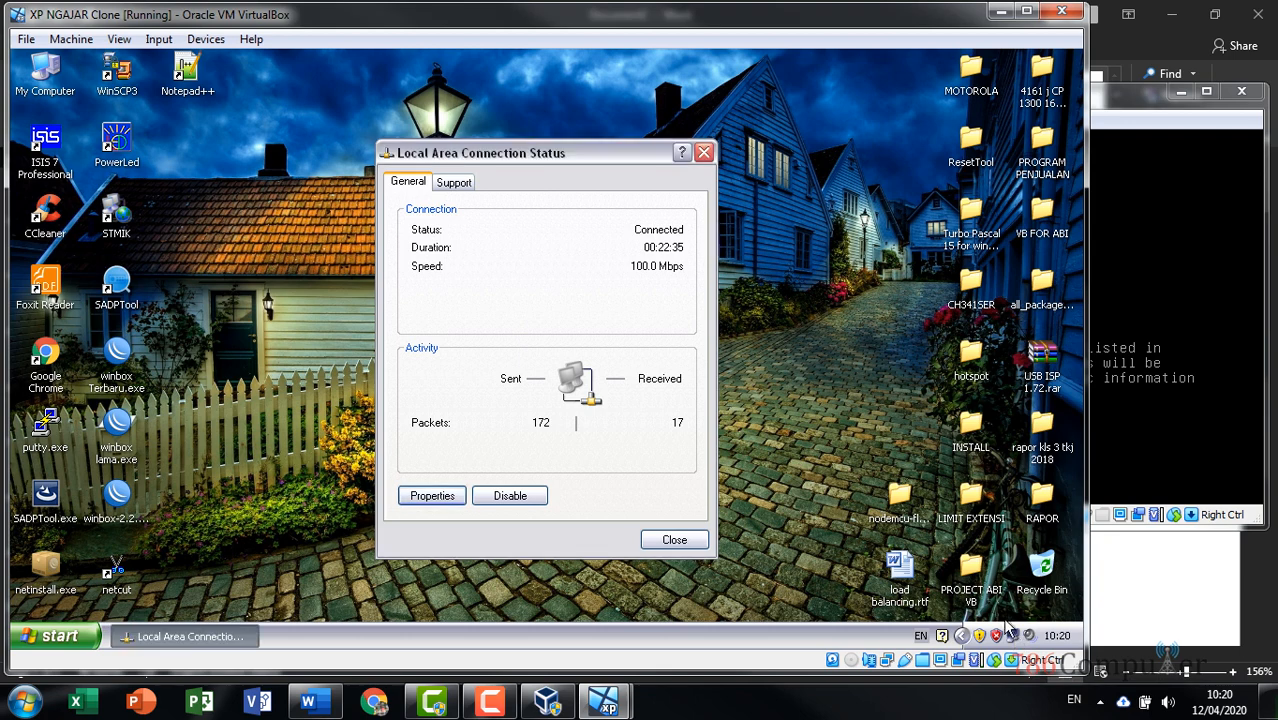
pyautogui.click(432, 497)
pyautogui.click(204, 300)
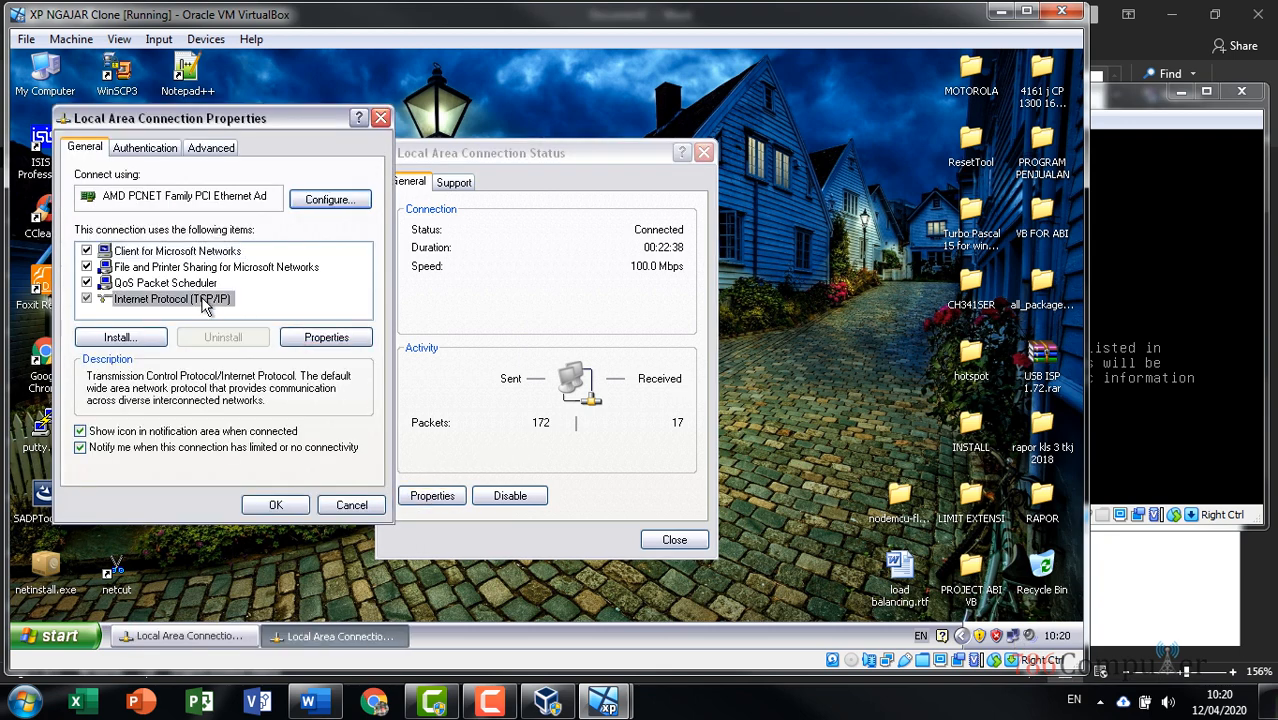
pyautogui.doubleClick(204, 300)
pyautogui.moveTo(318, 188); pyautogui.dragTo(784, 104)
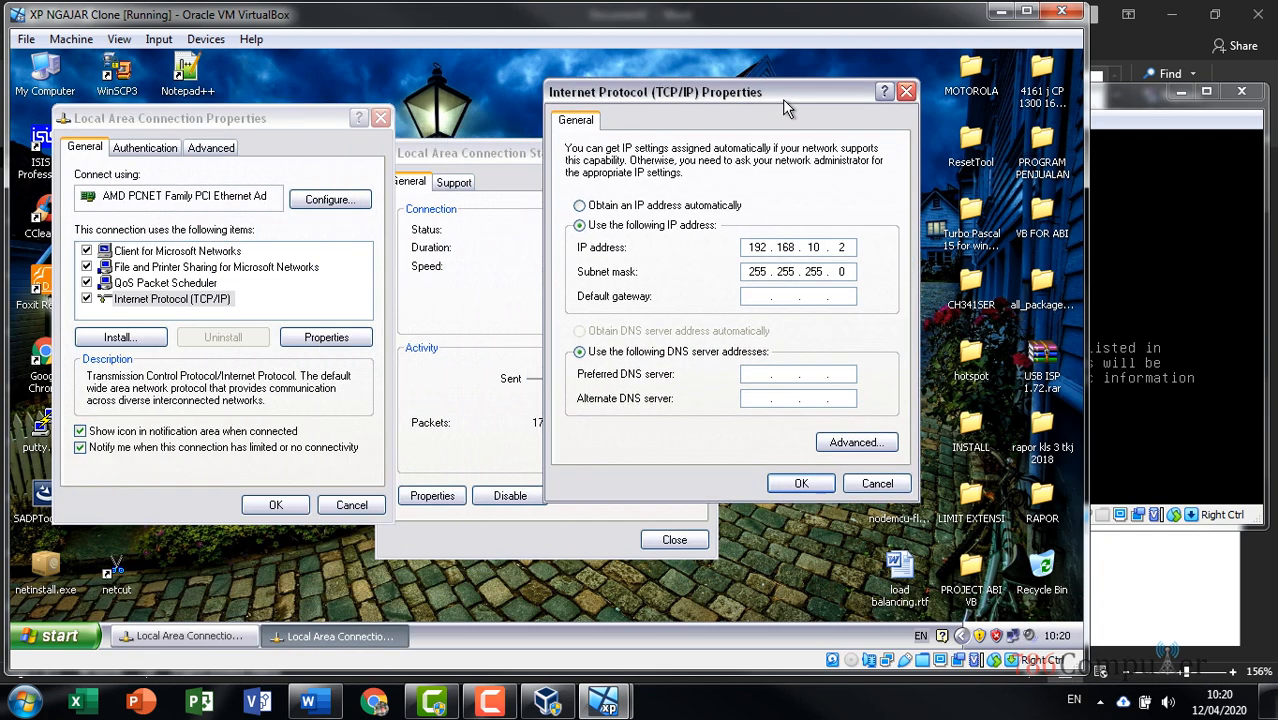
# Select Obtain an IP address and DNS server automatically, confirm, and reopen the connection status
pyautogui.click(579, 205)
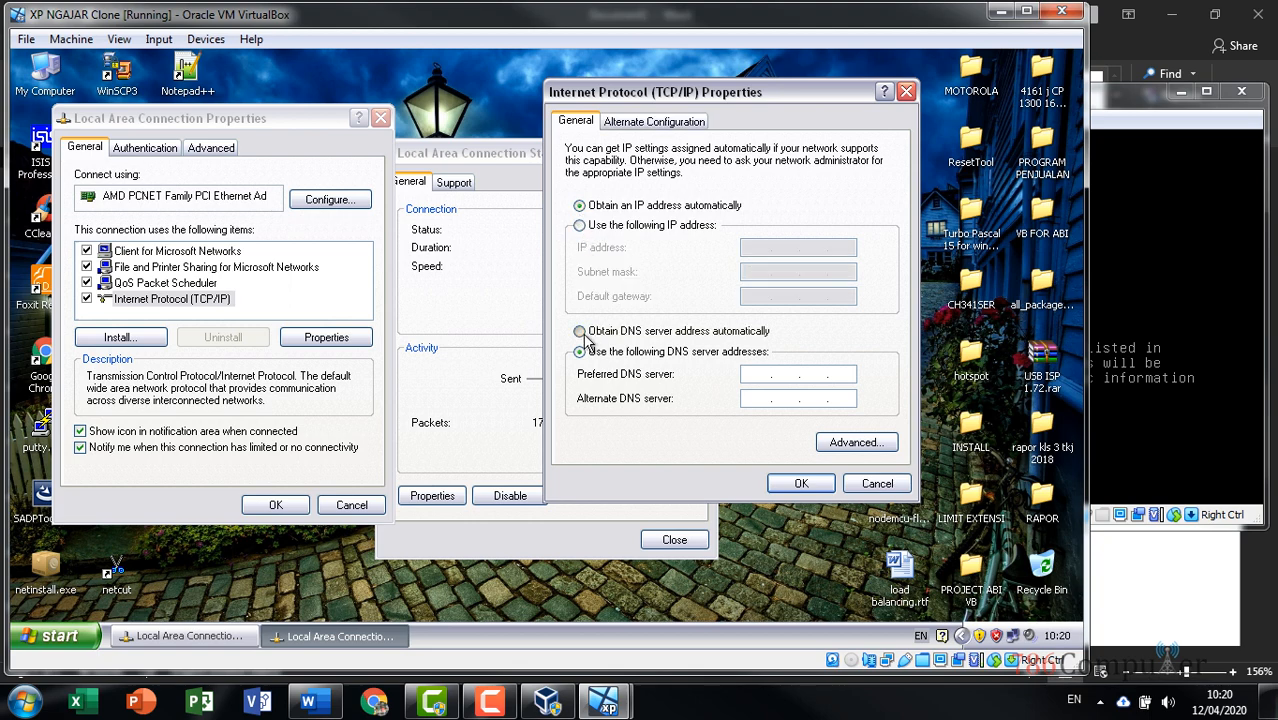
pyautogui.click(580, 332)
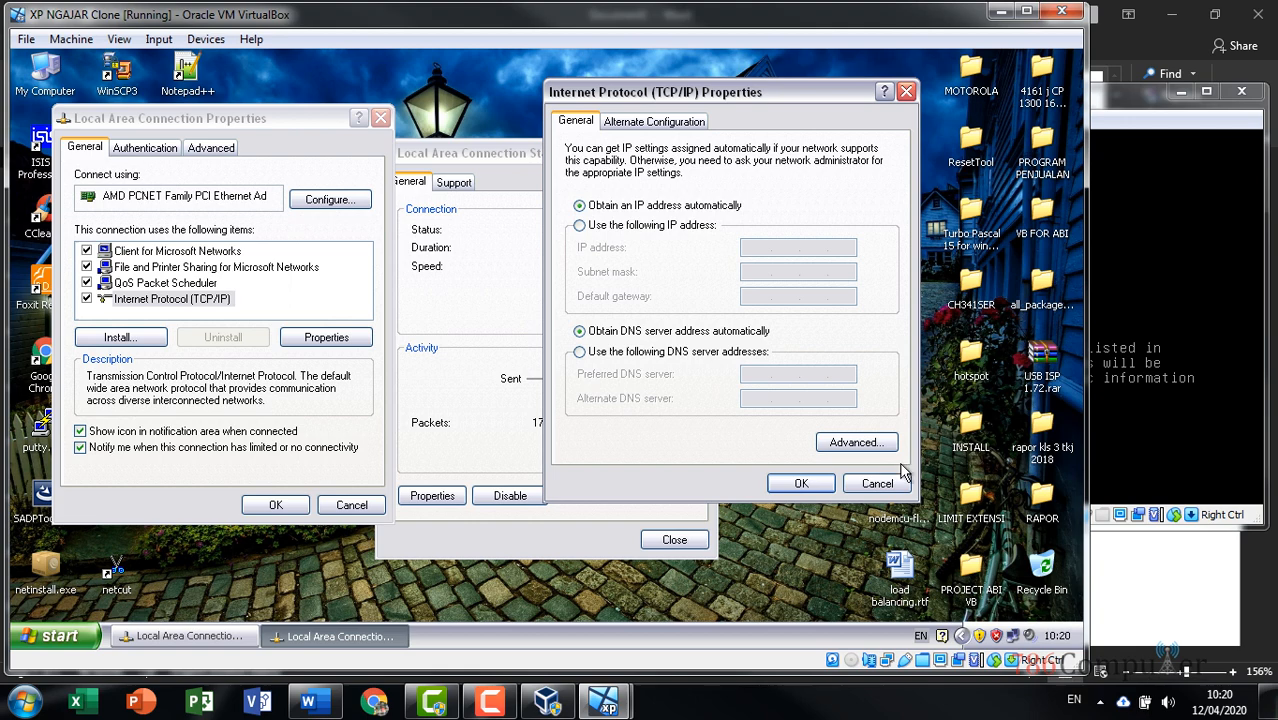
pyautogui.click(805, 483)
pyautogui.click(673, 539)
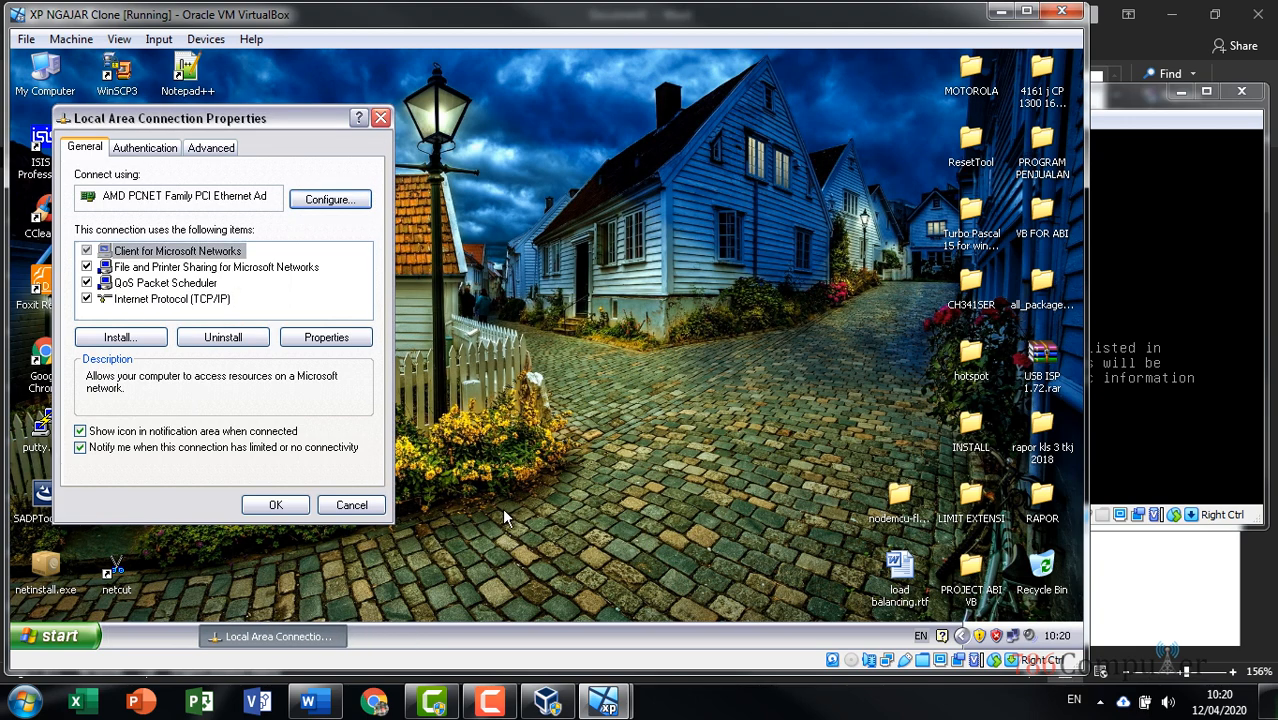
pyautogui.click(278, 506)
pyautogui.doubleClick(1012, 638)
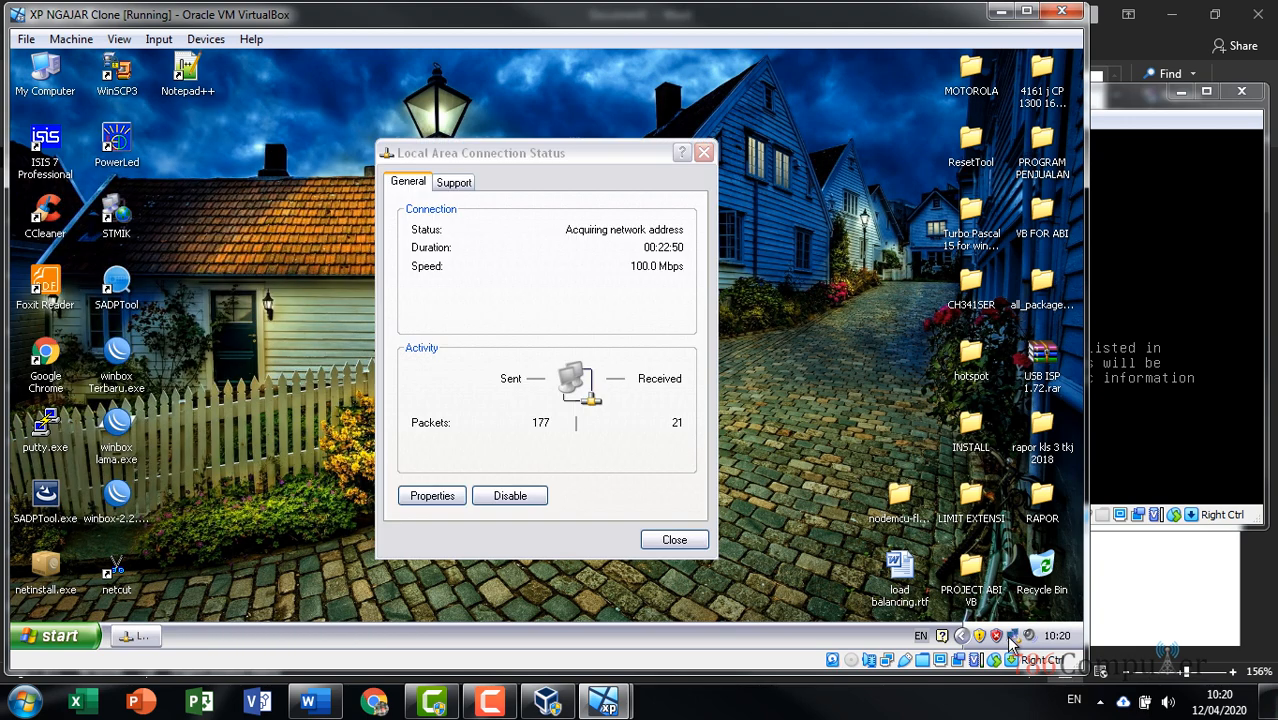
# Verify the DHCP address 192.168.10.2 and the automatic TCP/IP settings, then switch to Debian
pyautogui.click(450, 184)
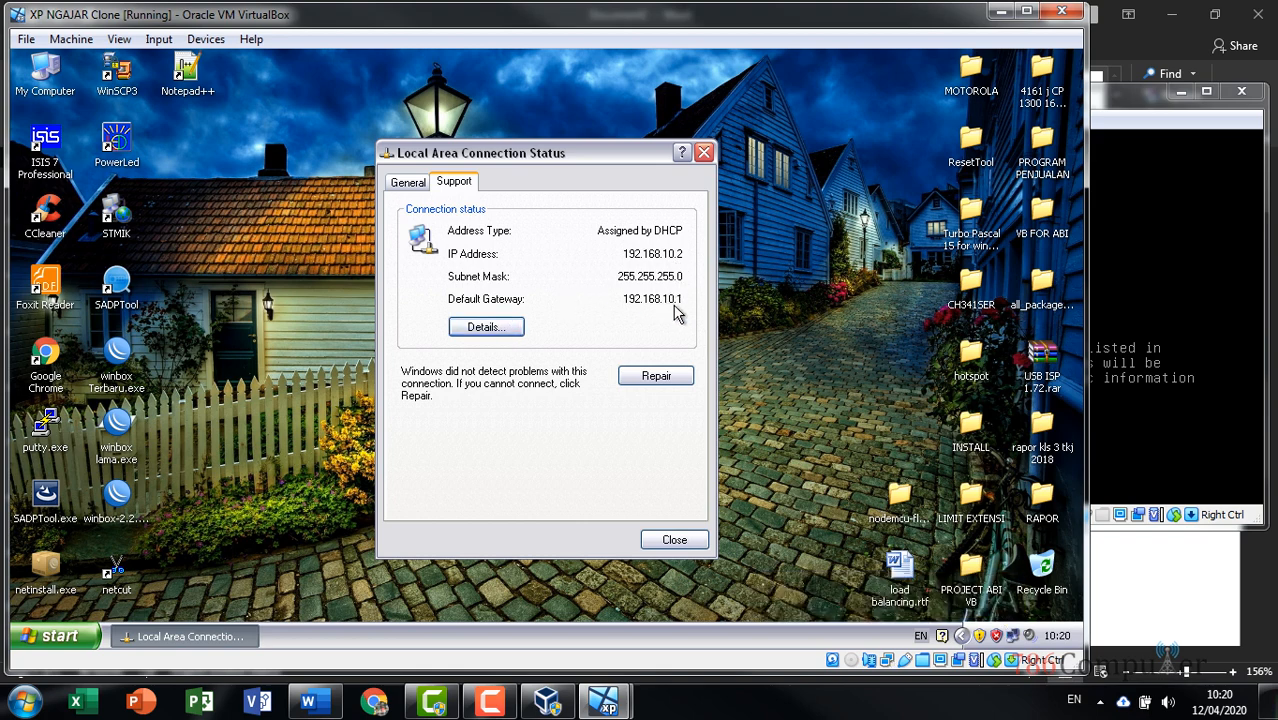
pyautogui.click(404, 181)
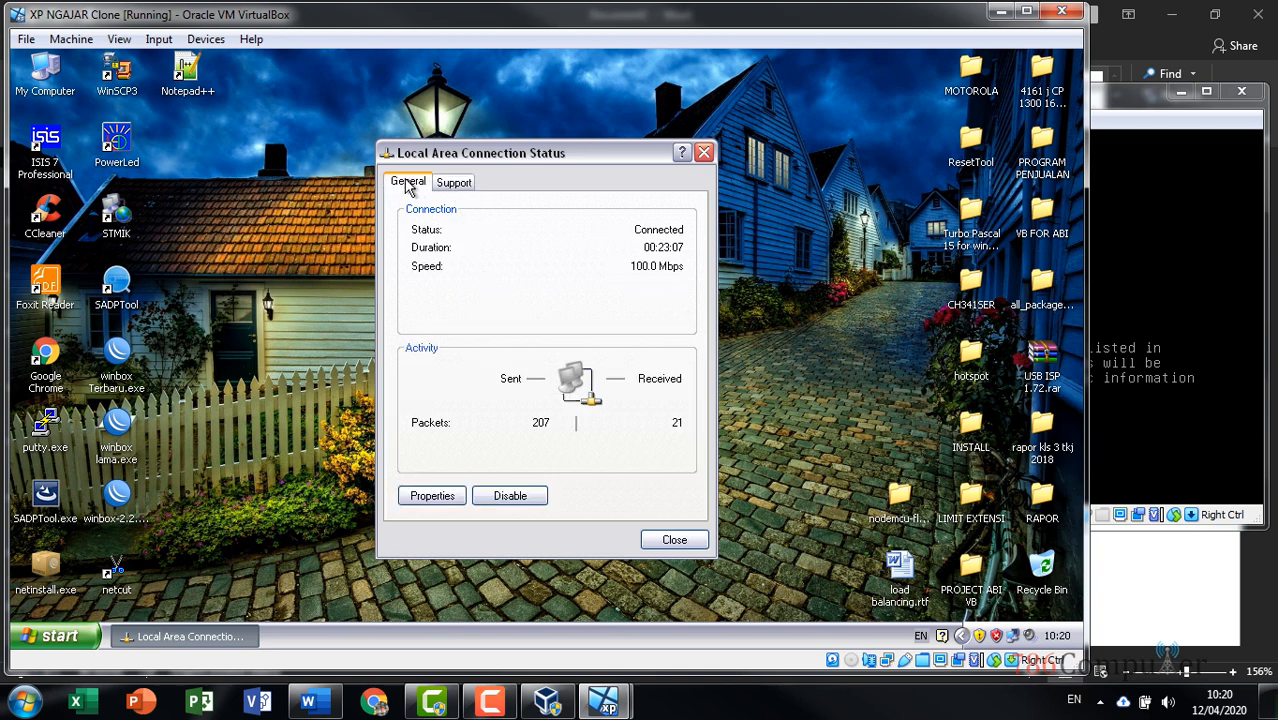
pyautogui.click(458, 492)
pyautogui.doubleClick(281, 353)
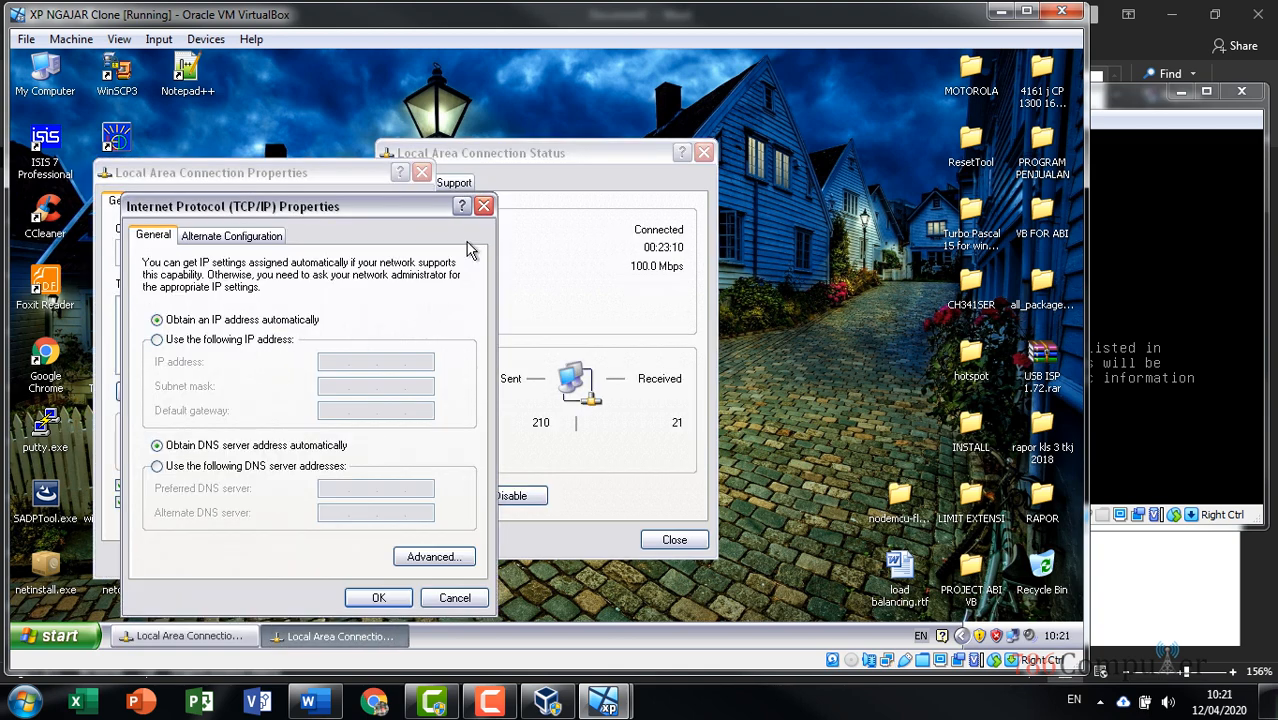
pyautogui.click(484, 207)
pyautogui.click(421, 172)
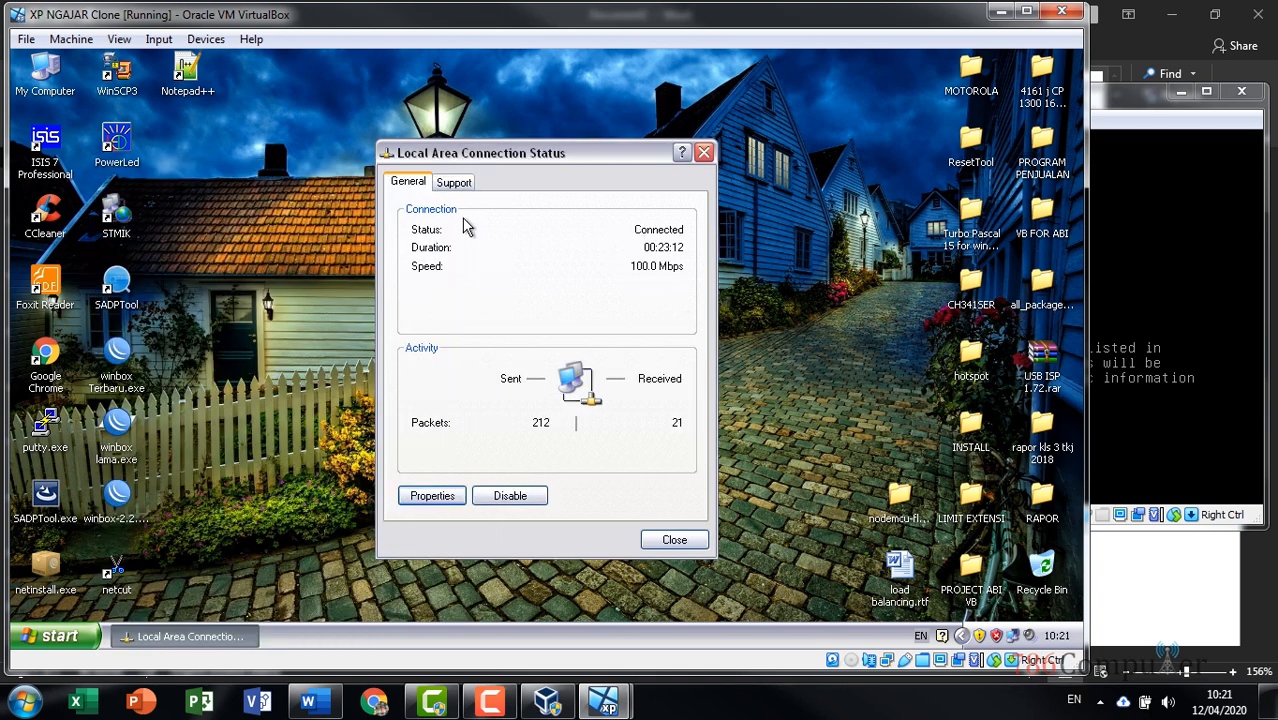
pyautogui.click(454, 181)
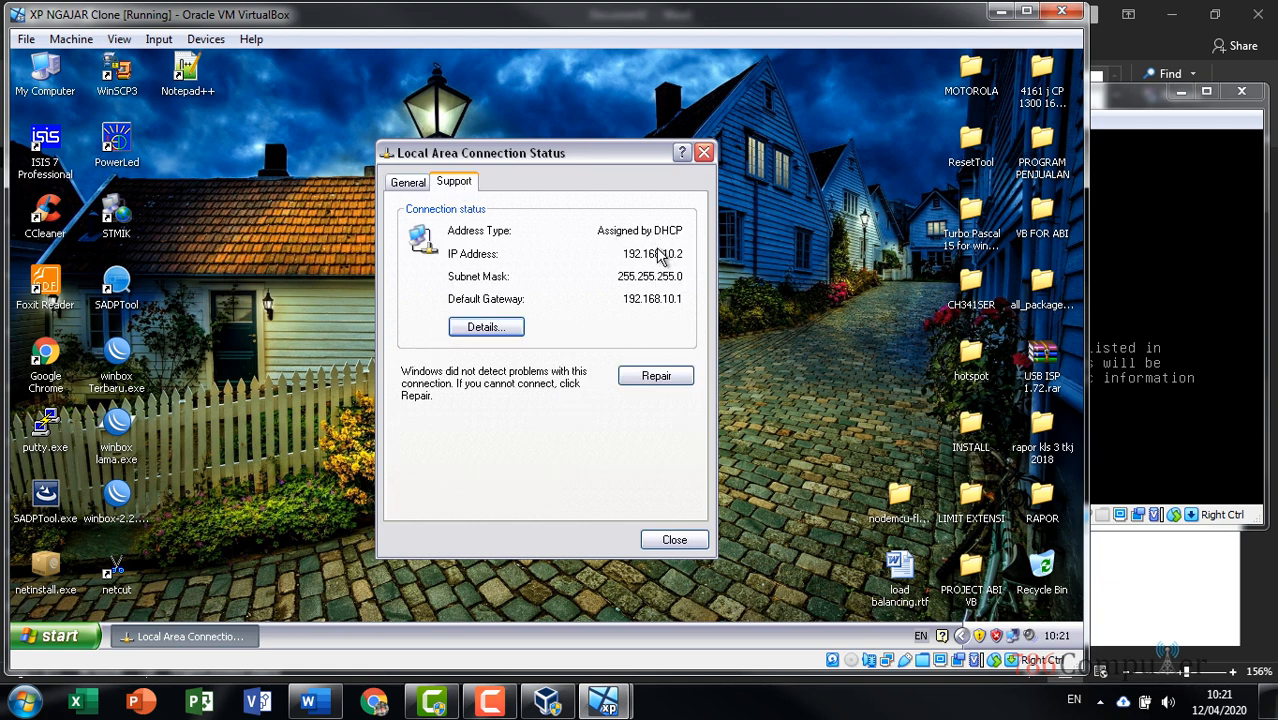
pyautogui.click(1117, 107)
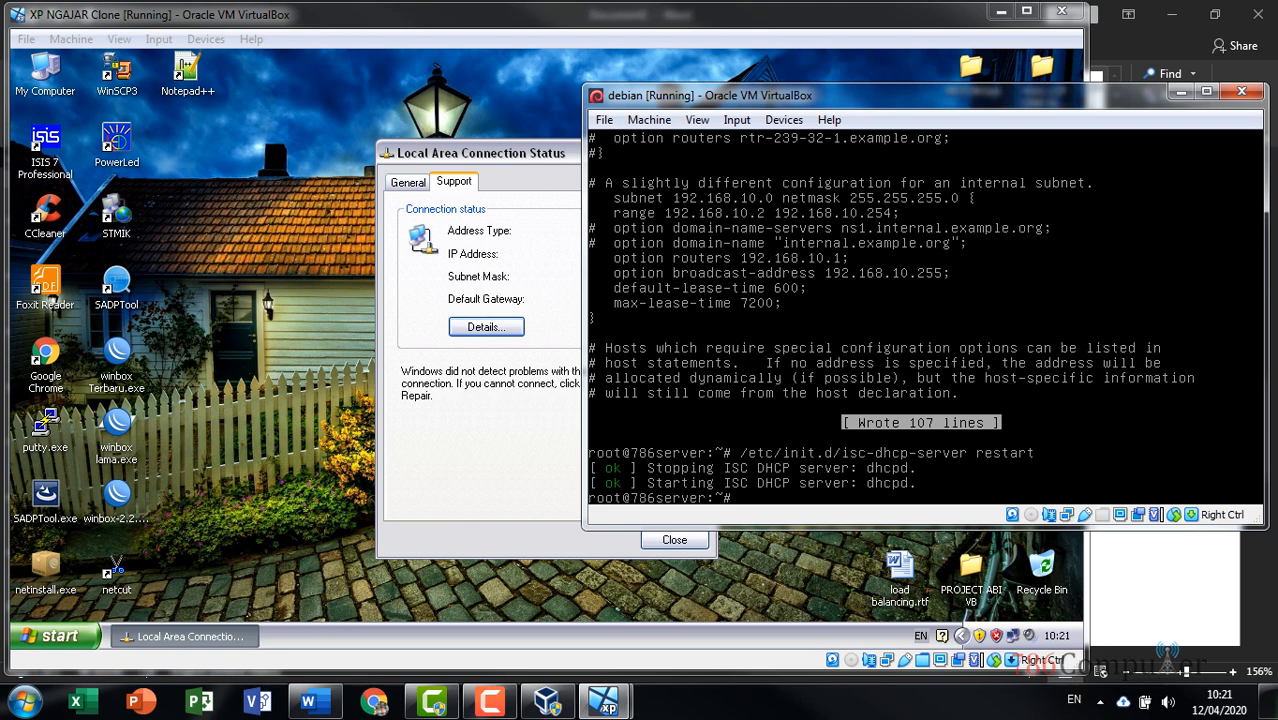
# Stop the DHCP server with /etc/init.d/isc-dhcp-server stop
pyautogui.press('Up')
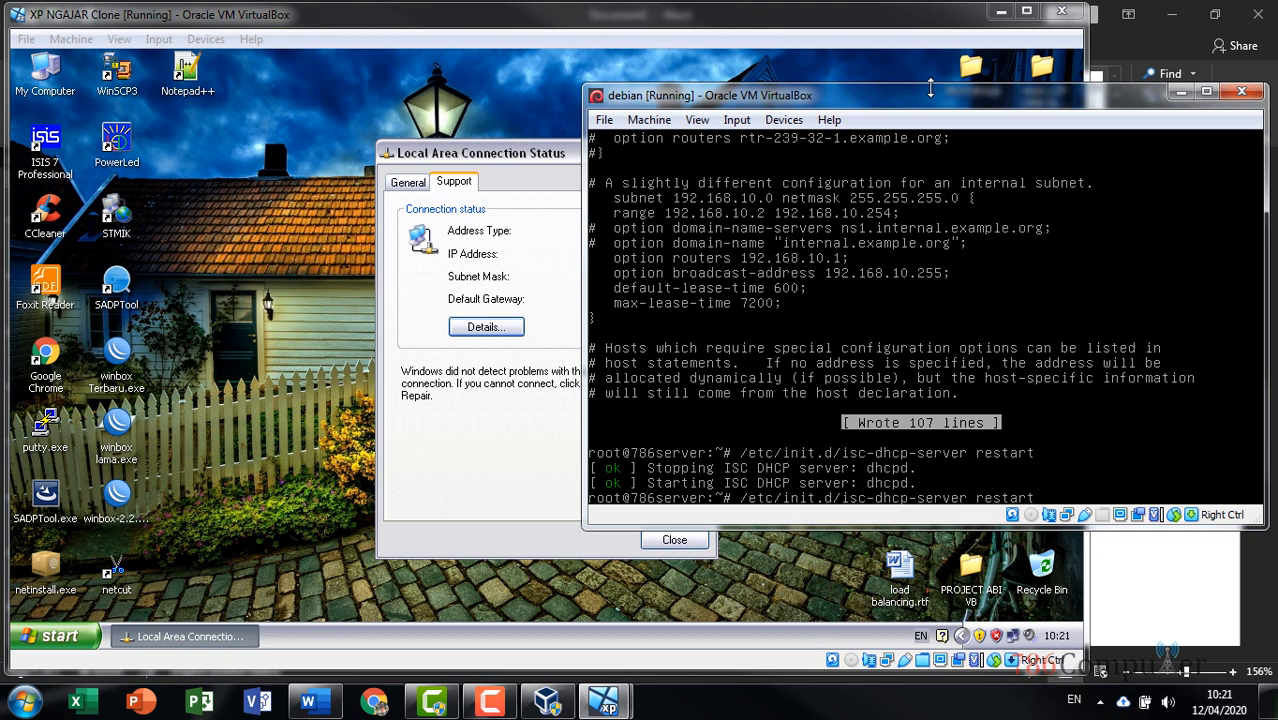
pyautogui.press('BackSpace')
pyautogui.press('BackSpace')
pyautogui.press('BackSpace')
pyautogui.press('BackSpace')
pyautogui.press('BackSpace')
pyautogui.press('BackSpace')
pyautogui.press('BackSpace')
pyautogui.press('BackSpace')
pyautogui.write('stop')
pyautogui.press('Return')
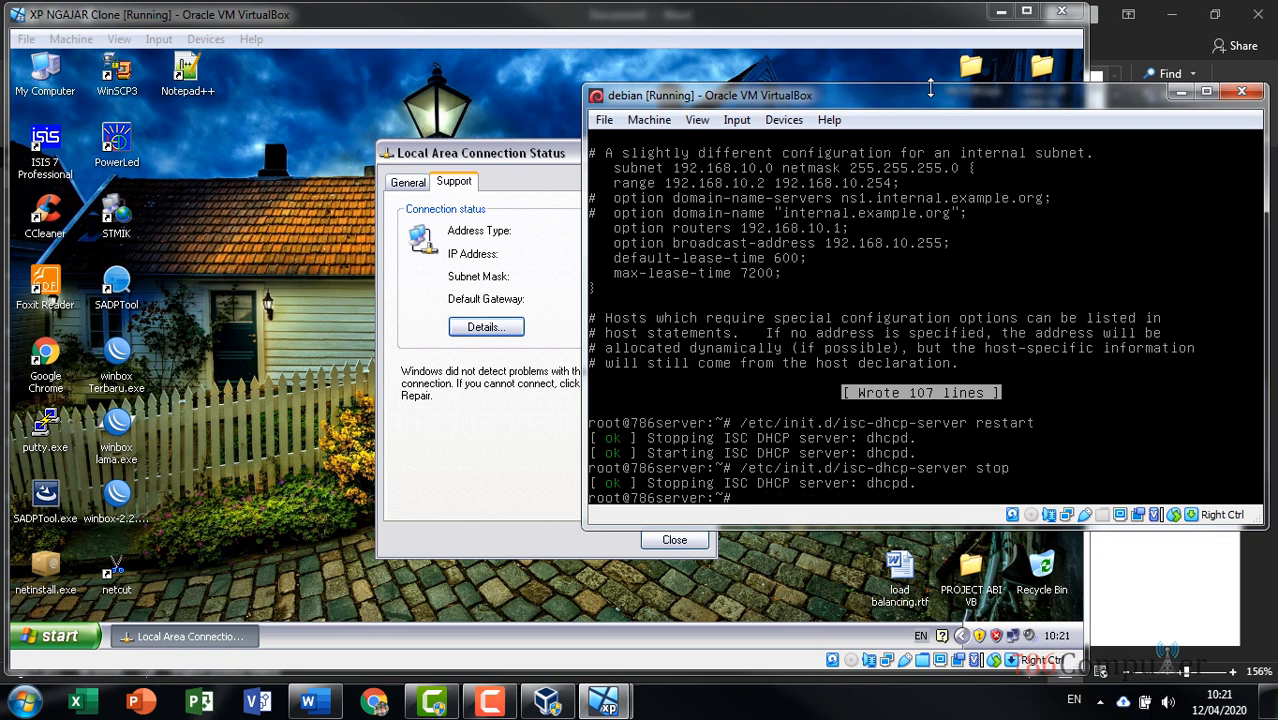
# Run Repair on the XP client's connection to try renewing its IP address
pyautogui.click(490, 152)
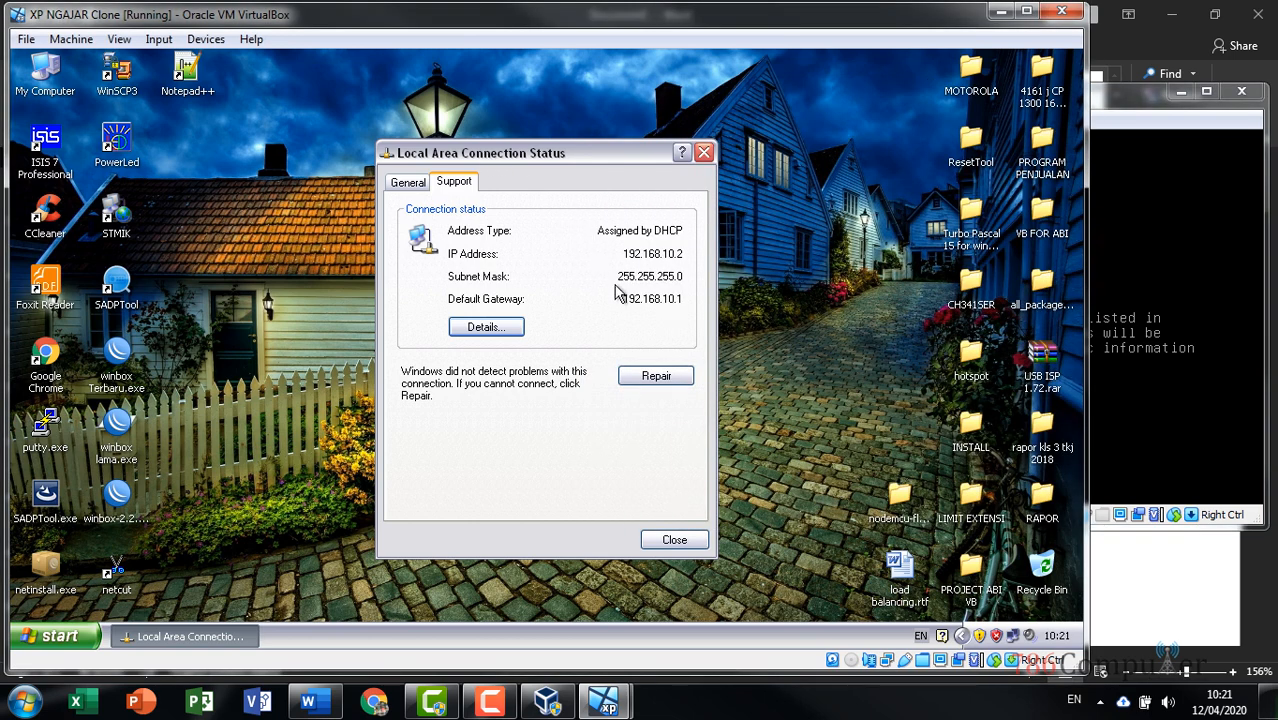
pyautogui.click(641, 377)
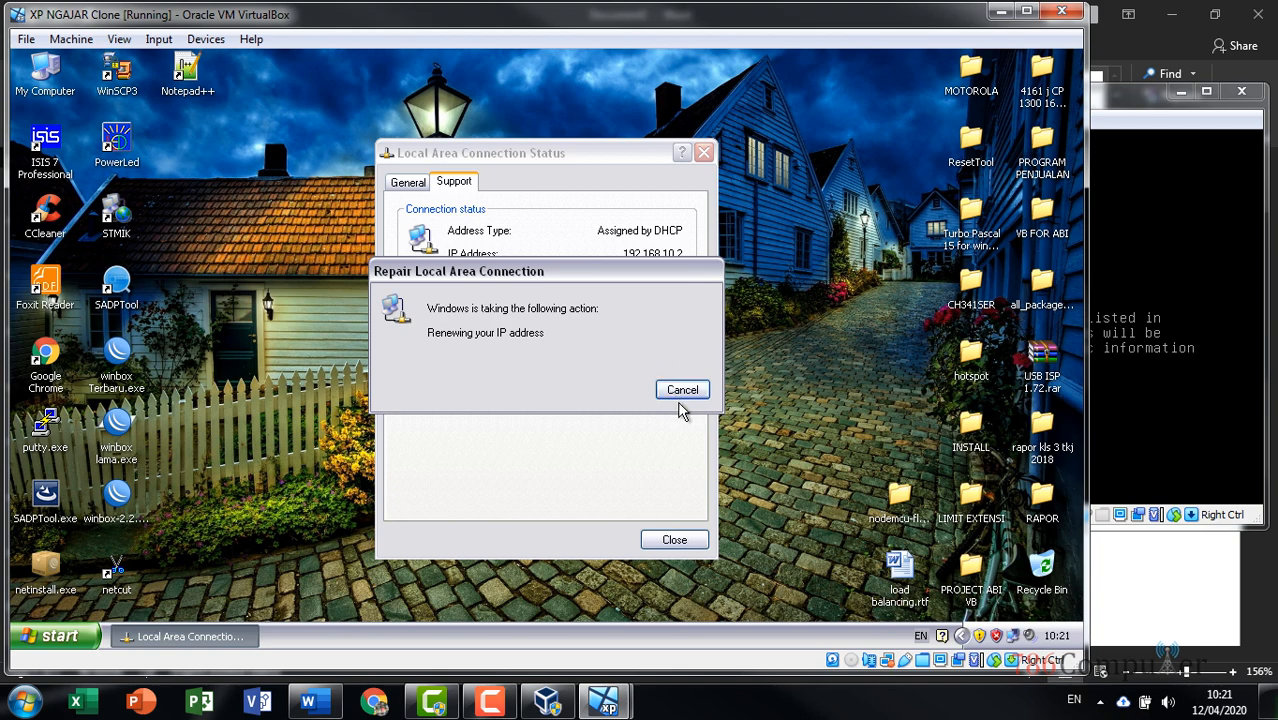
pyautogui.click(1144, 120)
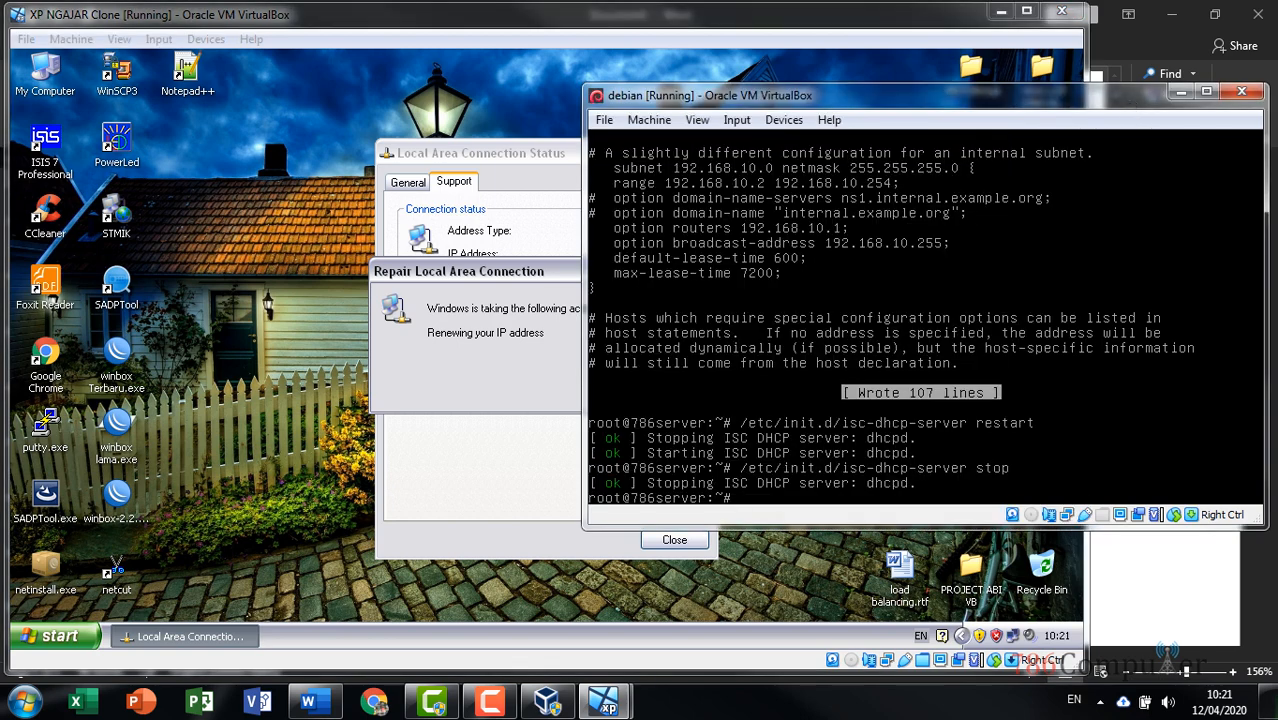
pyautogui.click(453, 272)
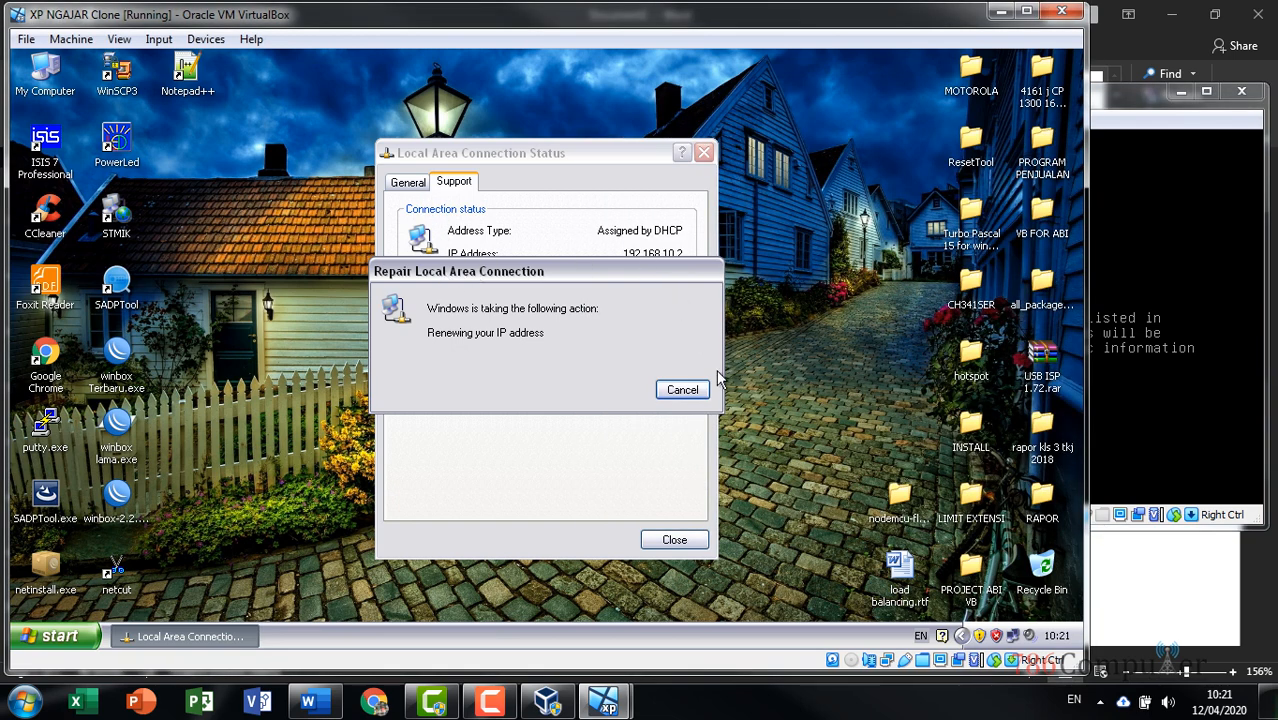
pyautogui.moveTo(696, 277); pyautogui.dragTo(420, 135)
pyautogui.rightClick(930, 114)
pyautogui.click(734, 175)
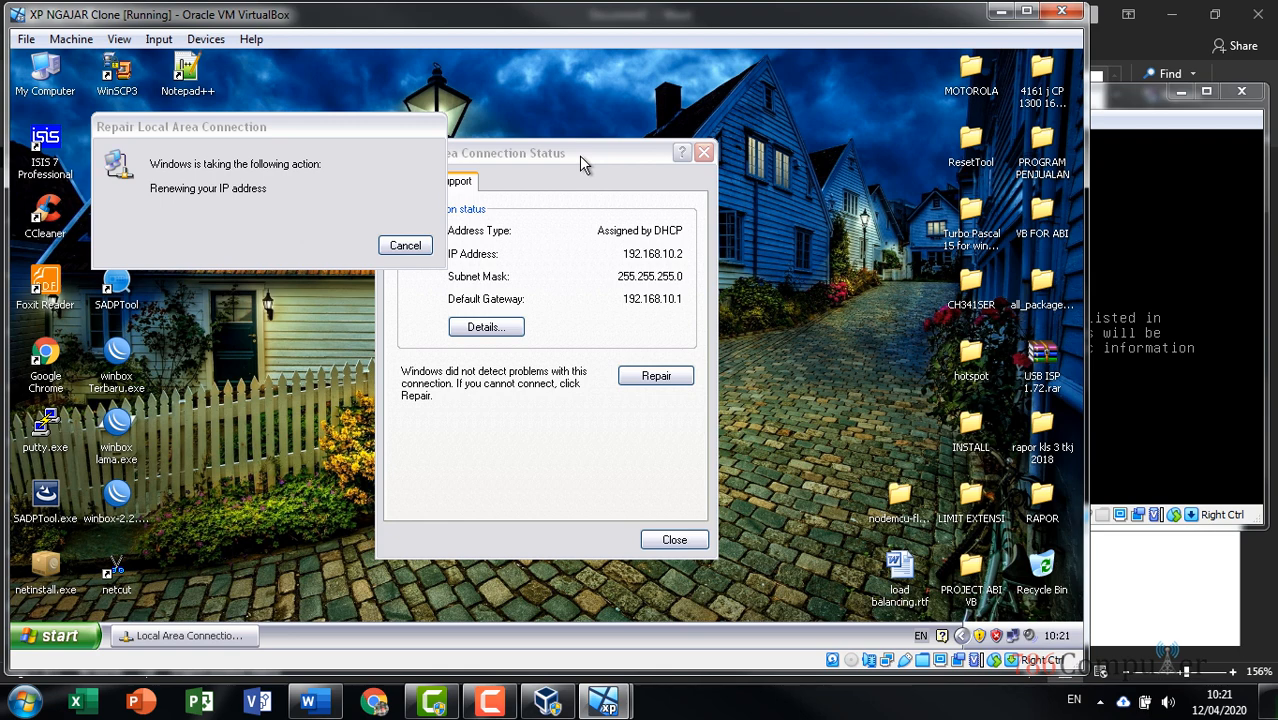
pyautogui.moveTo(374, 128); pyautogui.dragTo(462, 119)
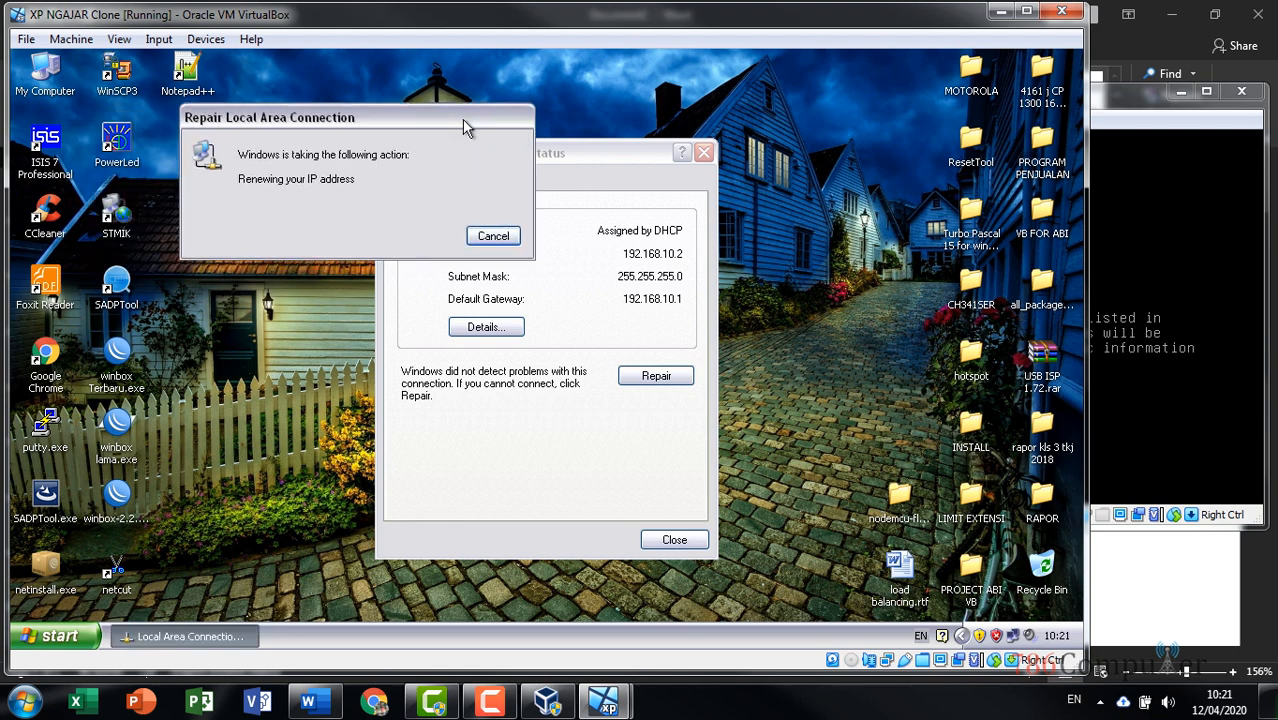
# Start the DHCP server on Debian with /etc/init.d/isc-dhcp-server start
pyautogui.click(1105, 100)
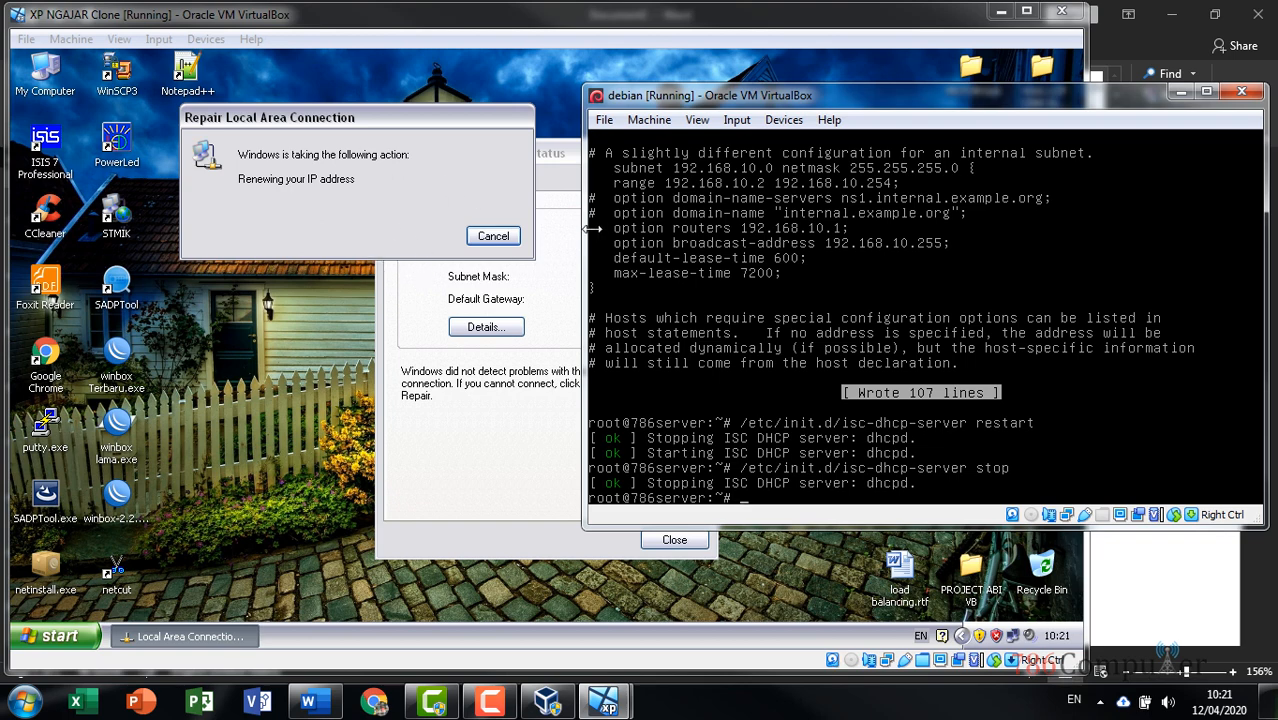
pyautogui.press('Up')
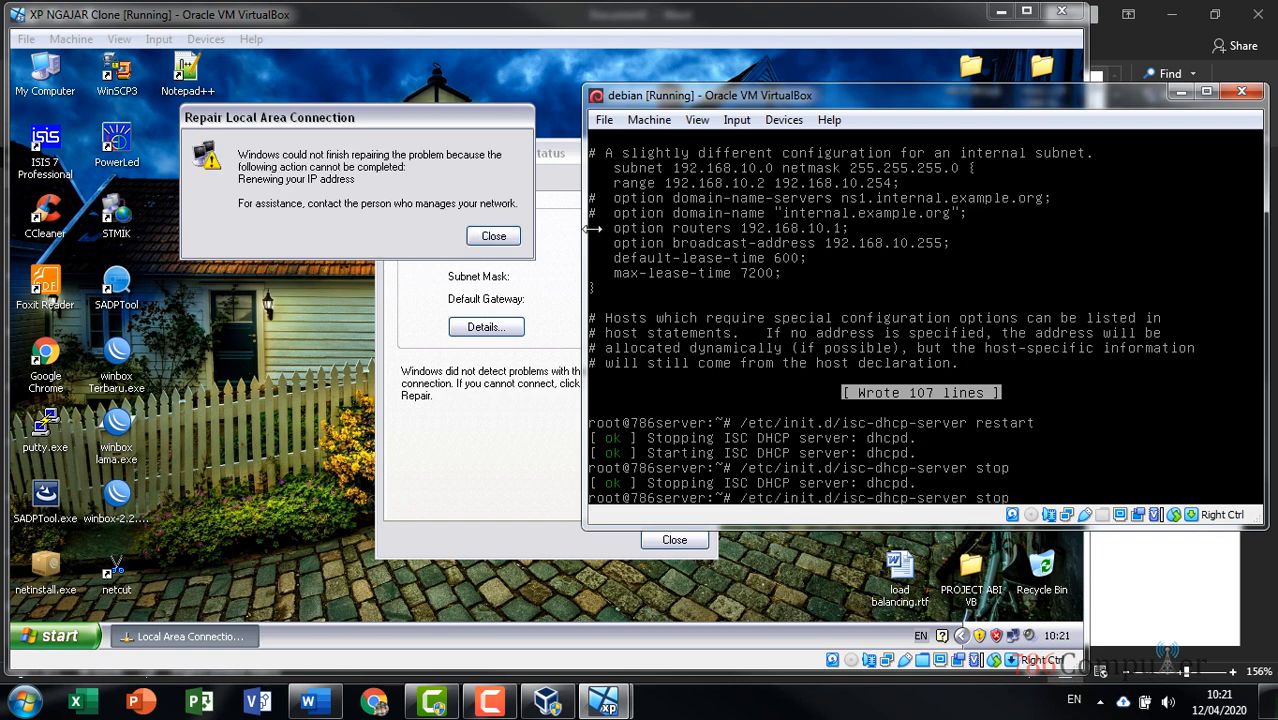
pyautogui.press('BackSpace')
pyautogui.press('BackSpace')
pyautogui.press('BackSpace')
pyautogui.write('tart')
pyautogui.press('Return')
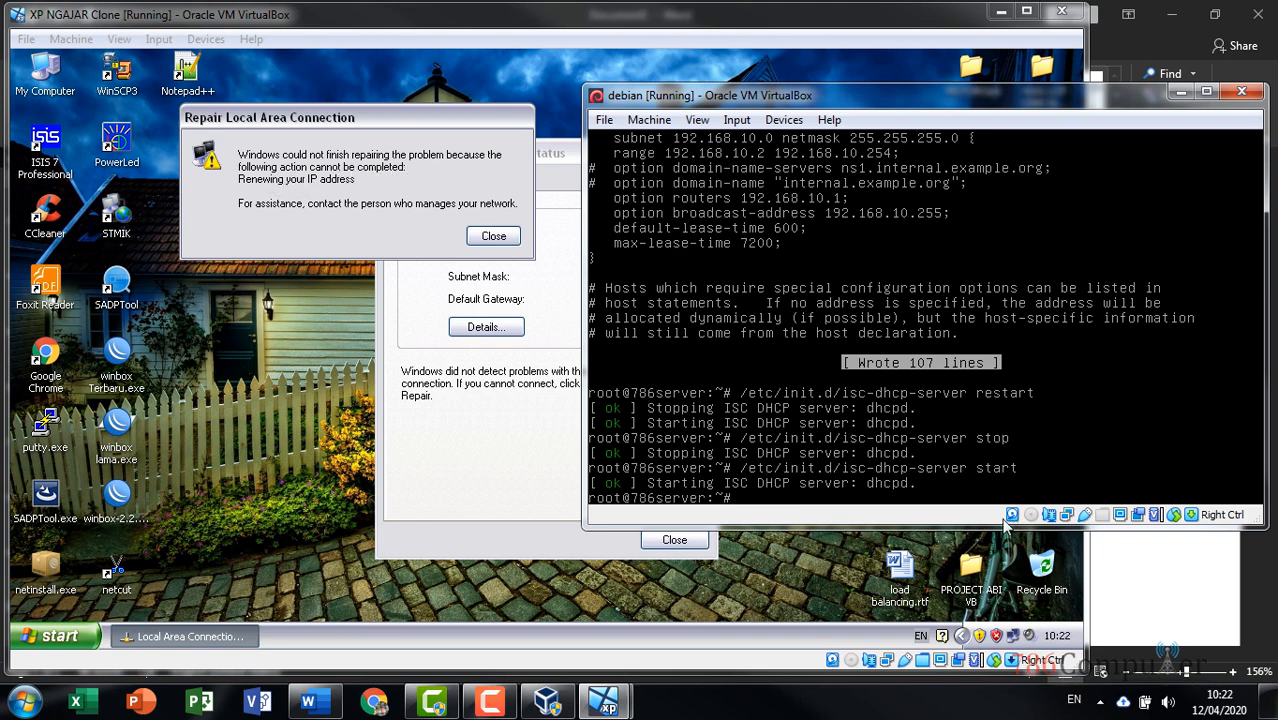
# Dismiss the failed repair, retry it to obtain 192.168.10.2, and close the status window
pyautogui.click(493, 236)
pyautogui.click(651, 377)
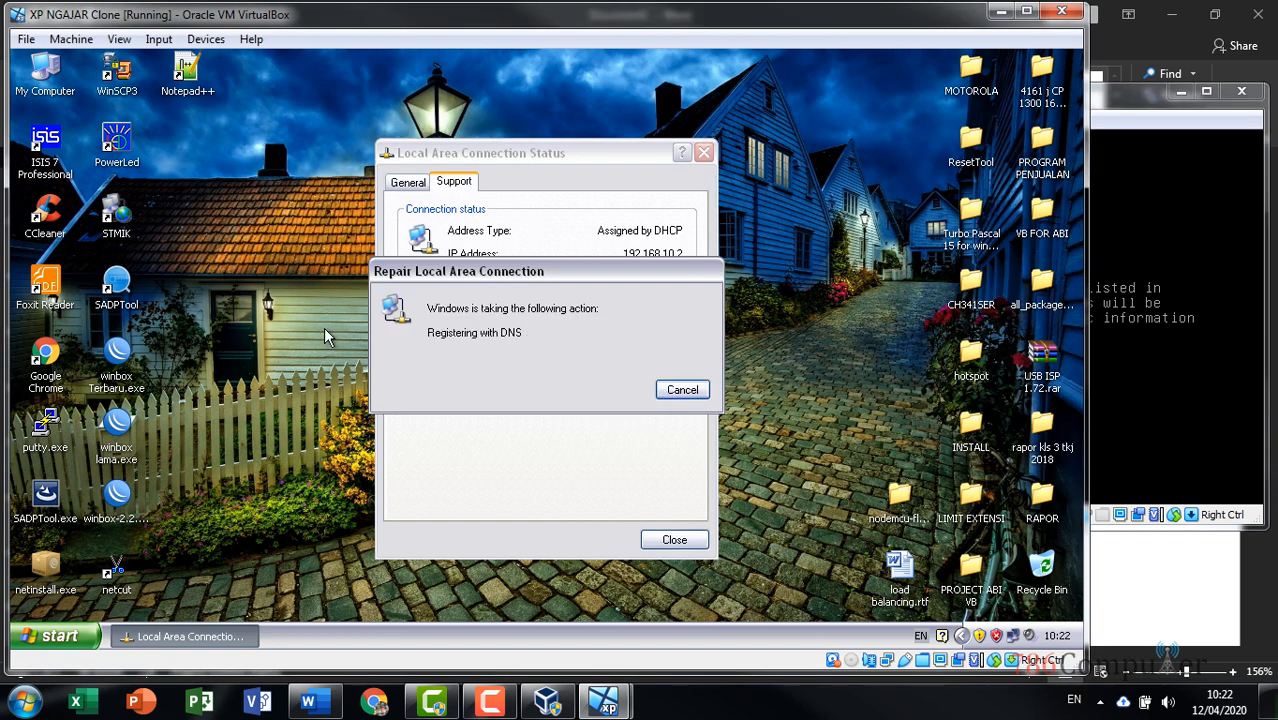
pyautogui.click(683, 390)
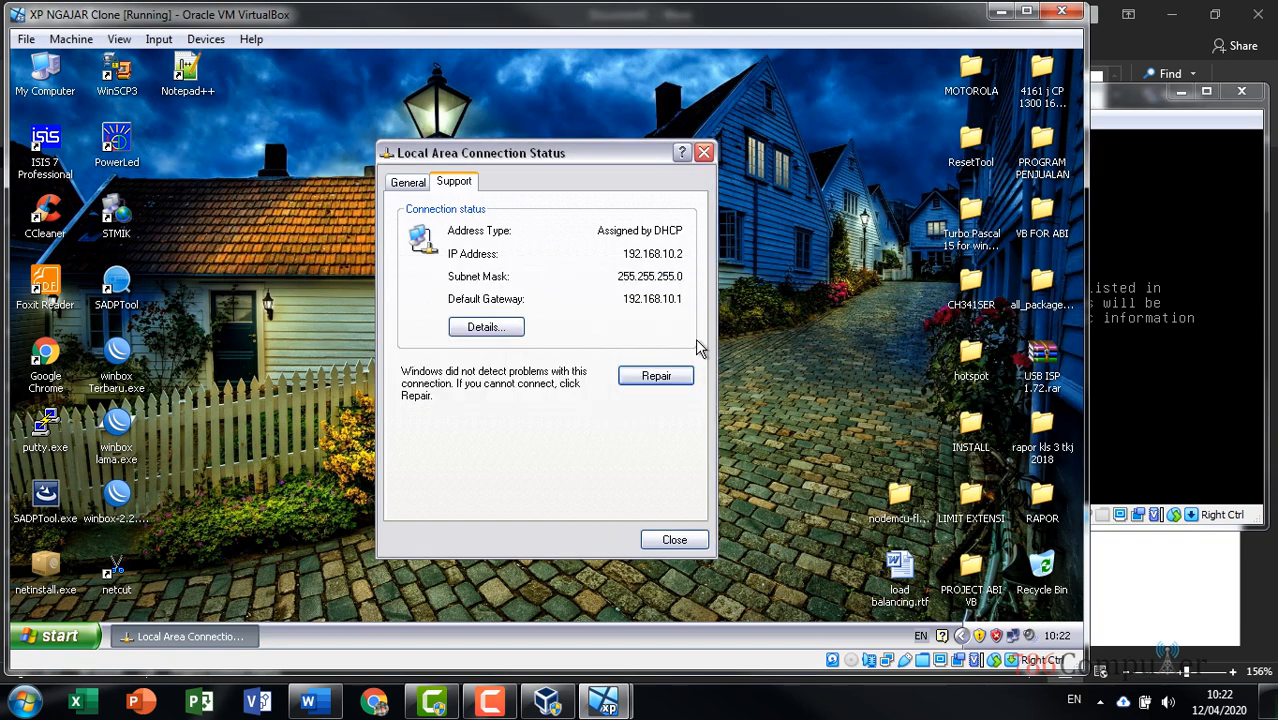
pyautogui.click(1130, 100)
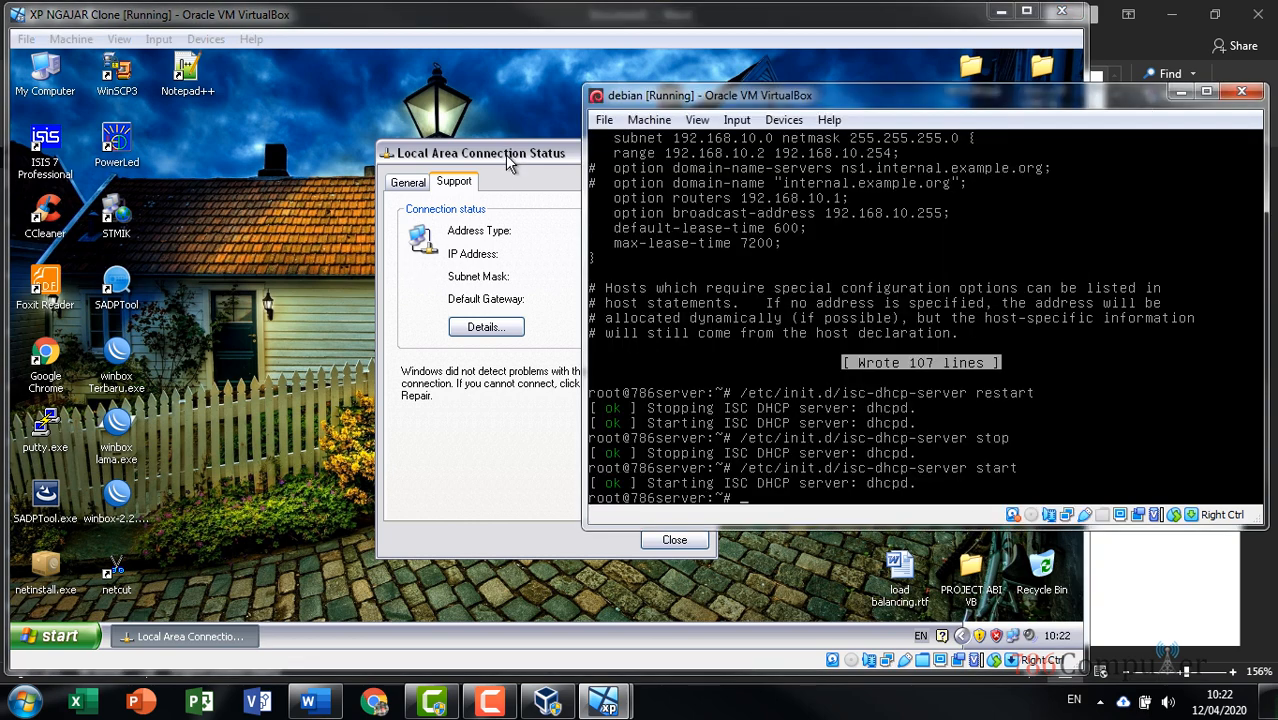
pyautogui.moveTo(510, 155); pyautogui.dragTo(348, 127)
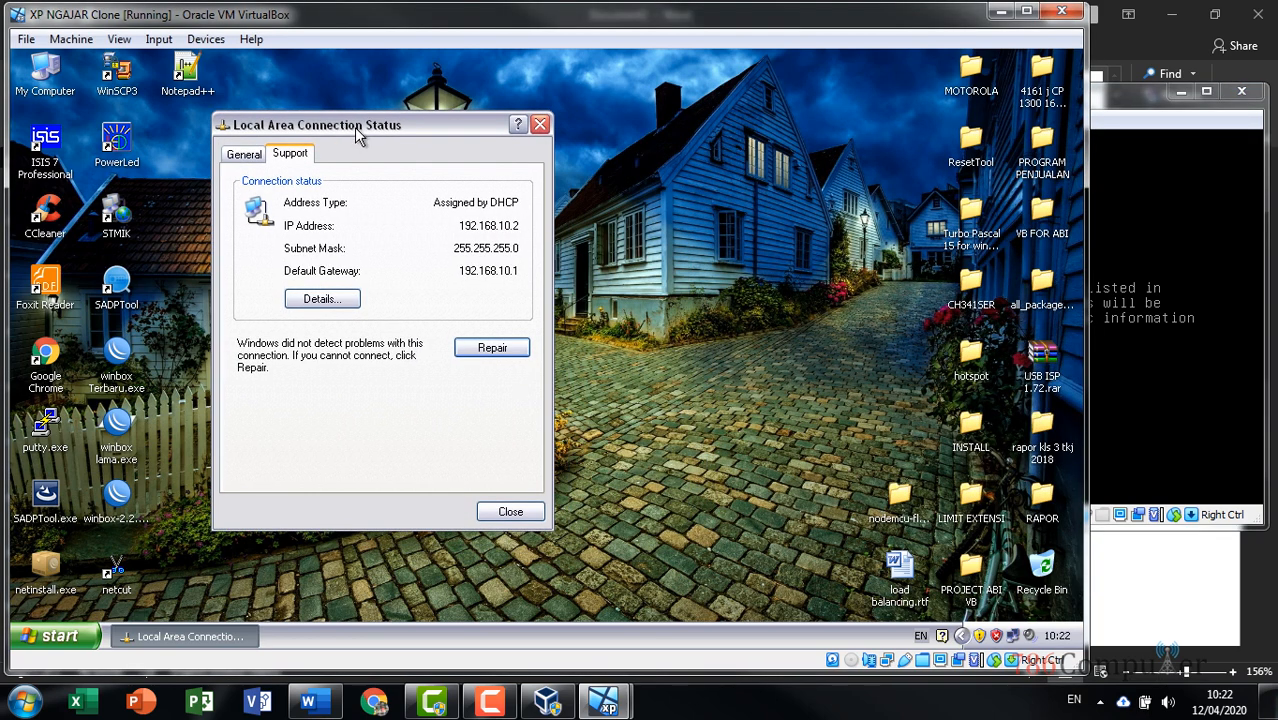
pyautogui.click(1138, 100)
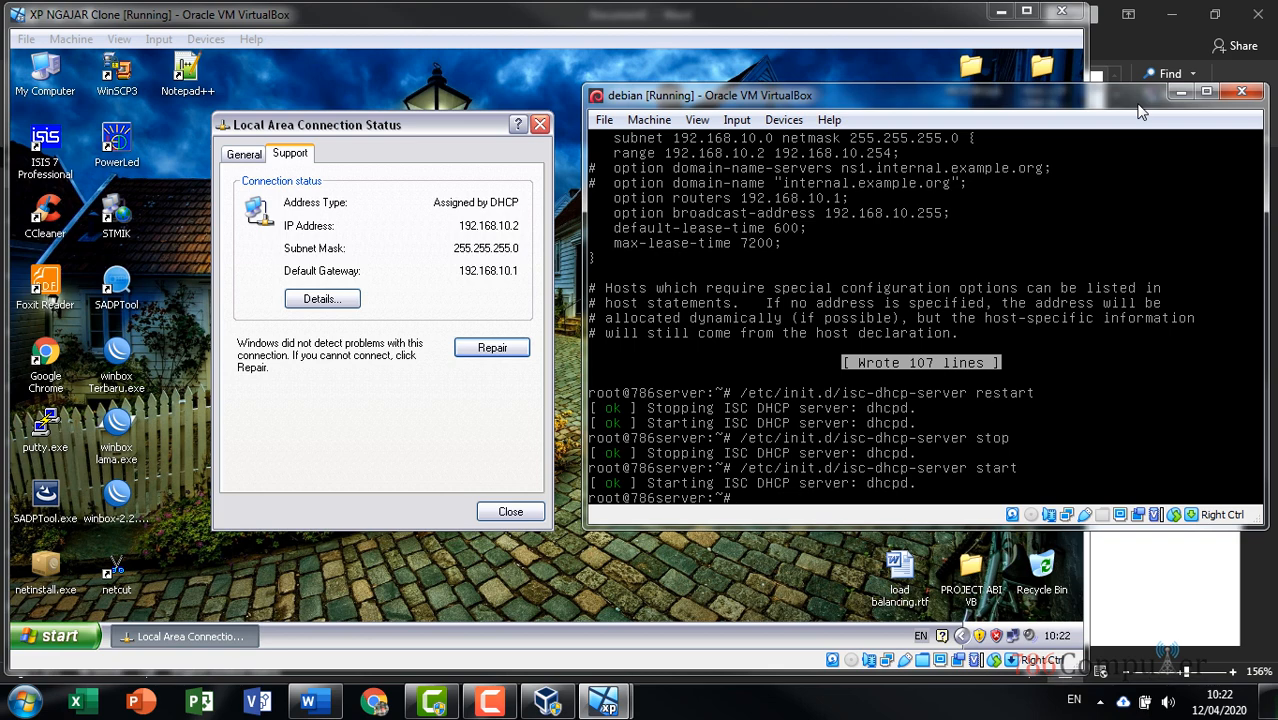
pyautogui.click(540, 124)
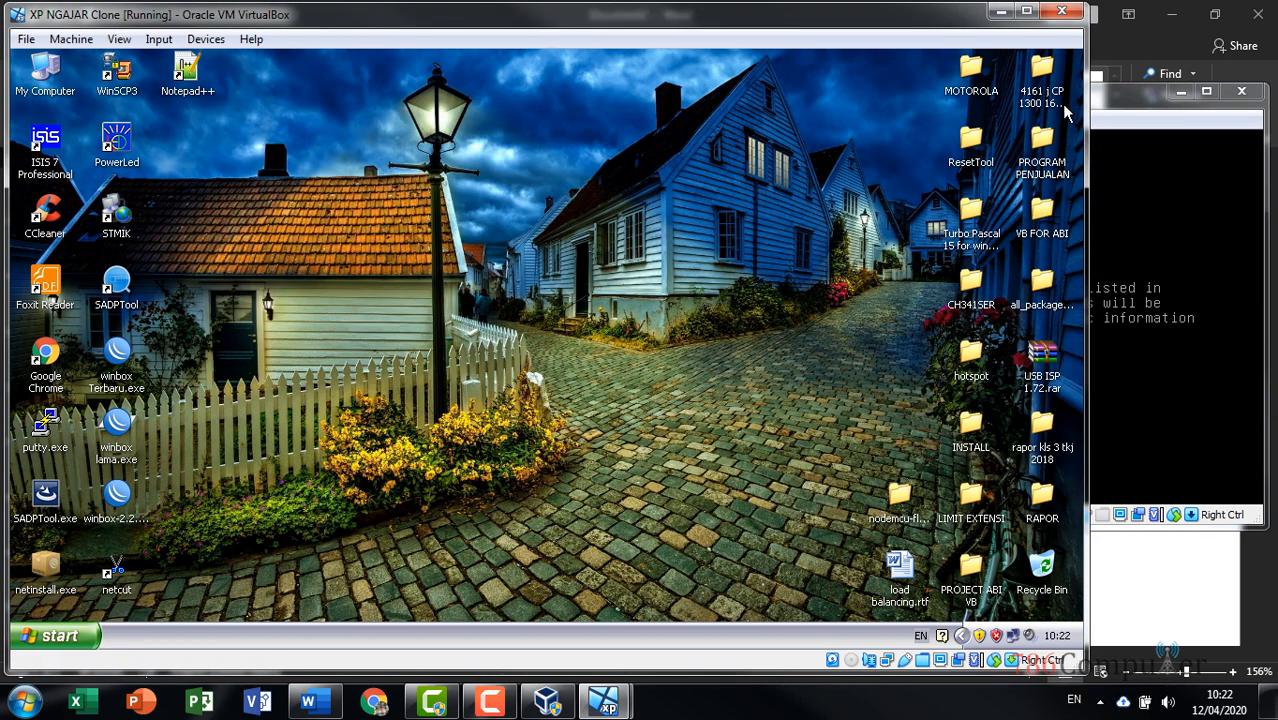
pyautogui.click(1110, 100)
# Shut down the XP client via Start > Turn Off Computer > Turn Off
pyautogui.click(59, 636)
pyautogui.click(281, 601)
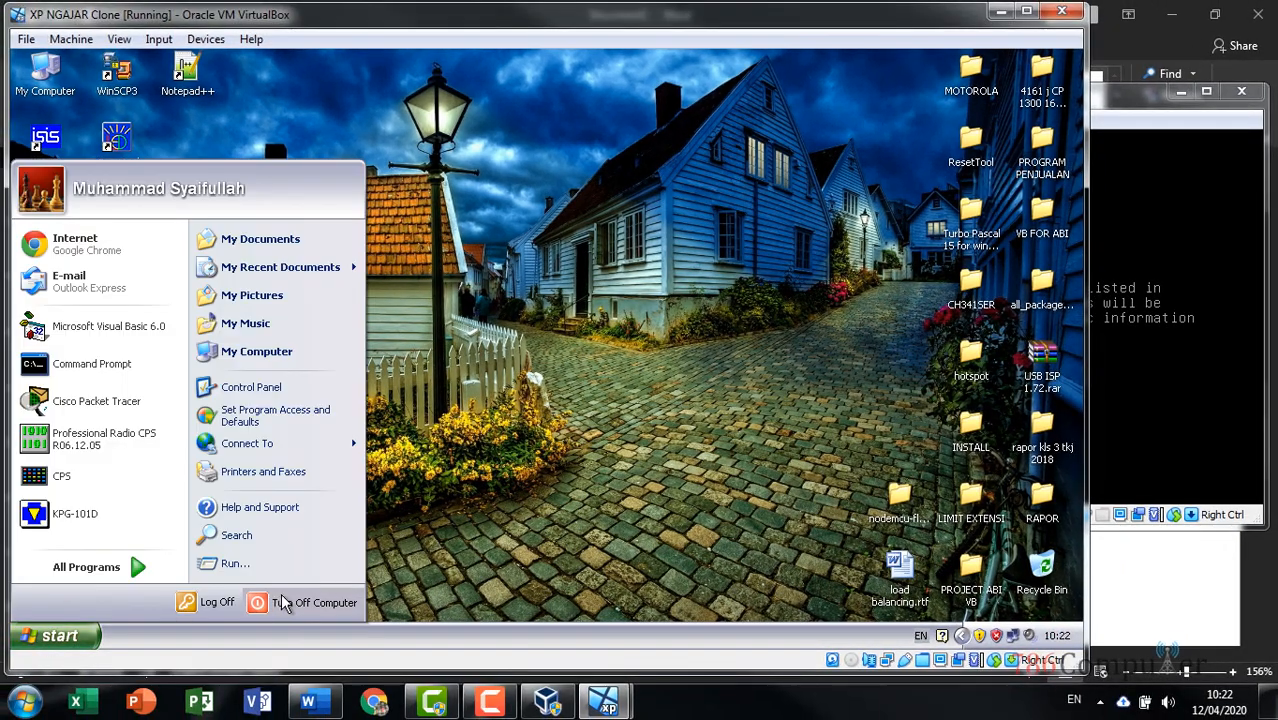
pyautogui.click(550, 284)
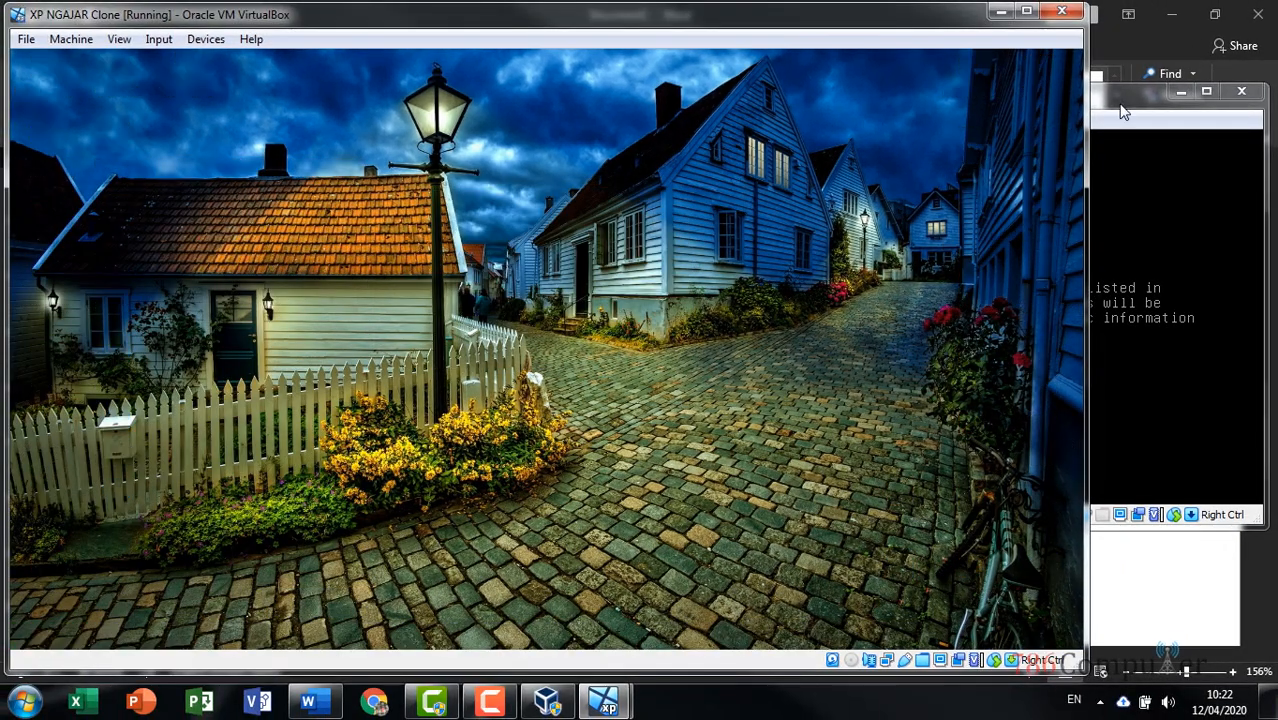
pyautogui.click(1120, 107)
# Append 'init 0' as a new last line after 'apt-get install dhcp3-server' in the Word notes, then minimize Word
pyautogui.click(1144, 563)
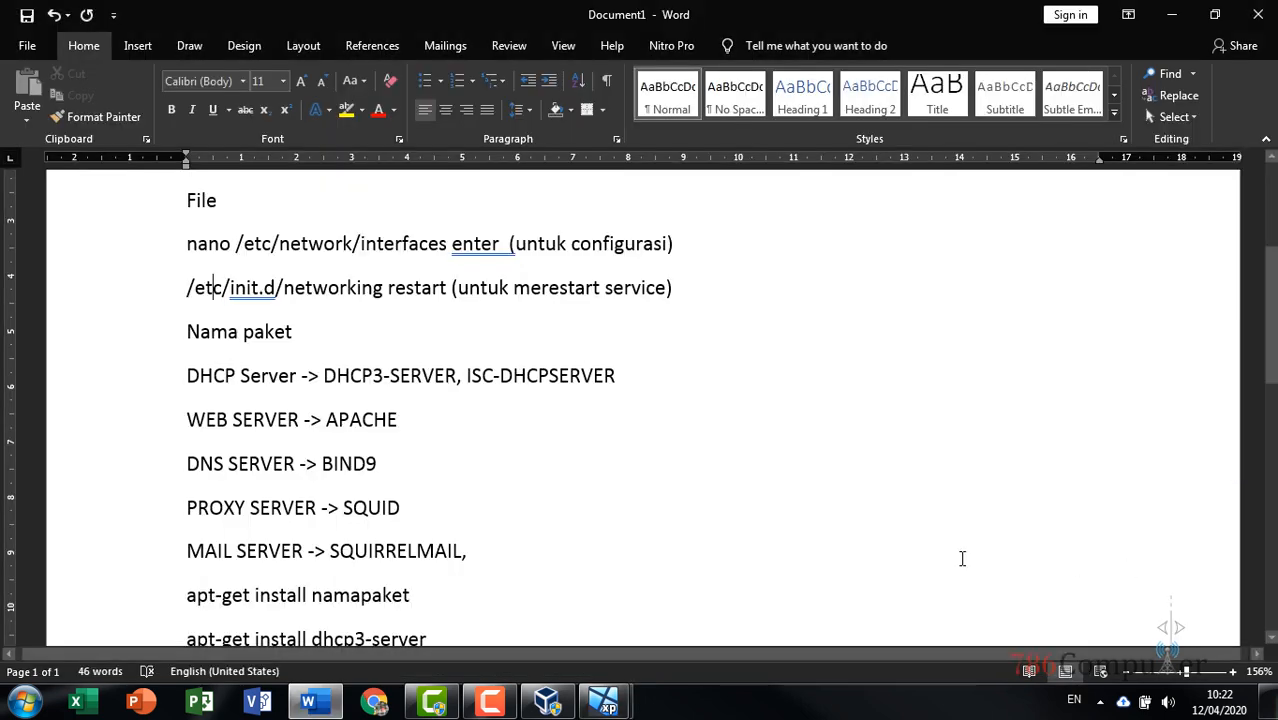
pyautogui.scroll(-5, 508, 536)
pyautogui.scroll(5, 471, 528)
pyautogui.scroll(-3, 470, 529)
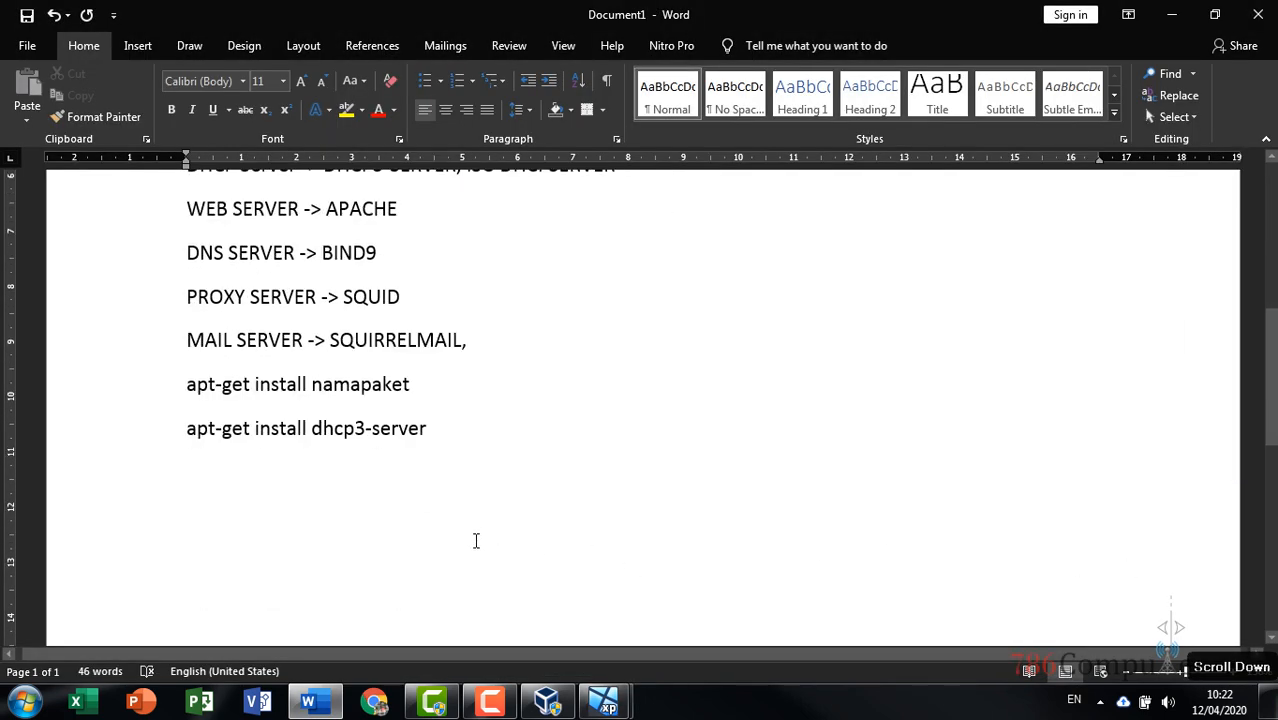
pyautogui.click(490, 432)
pyautogui.press('Return')
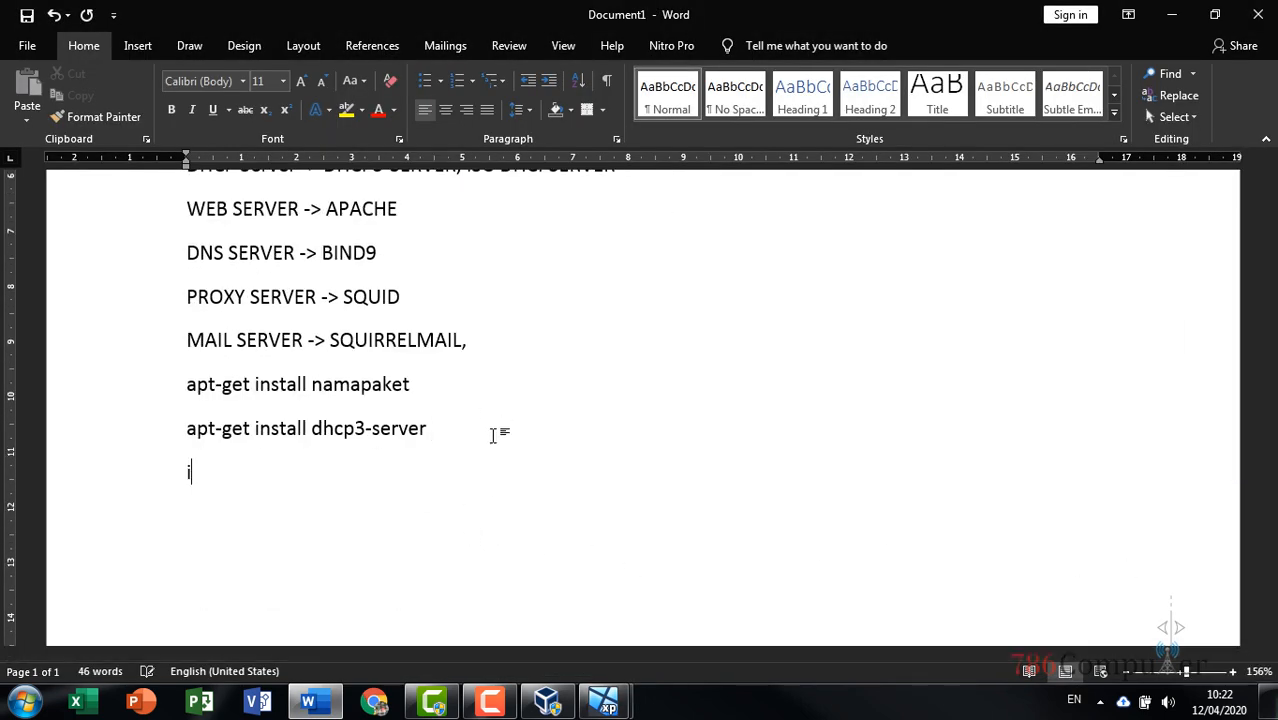
pyautogui.write('init 0')
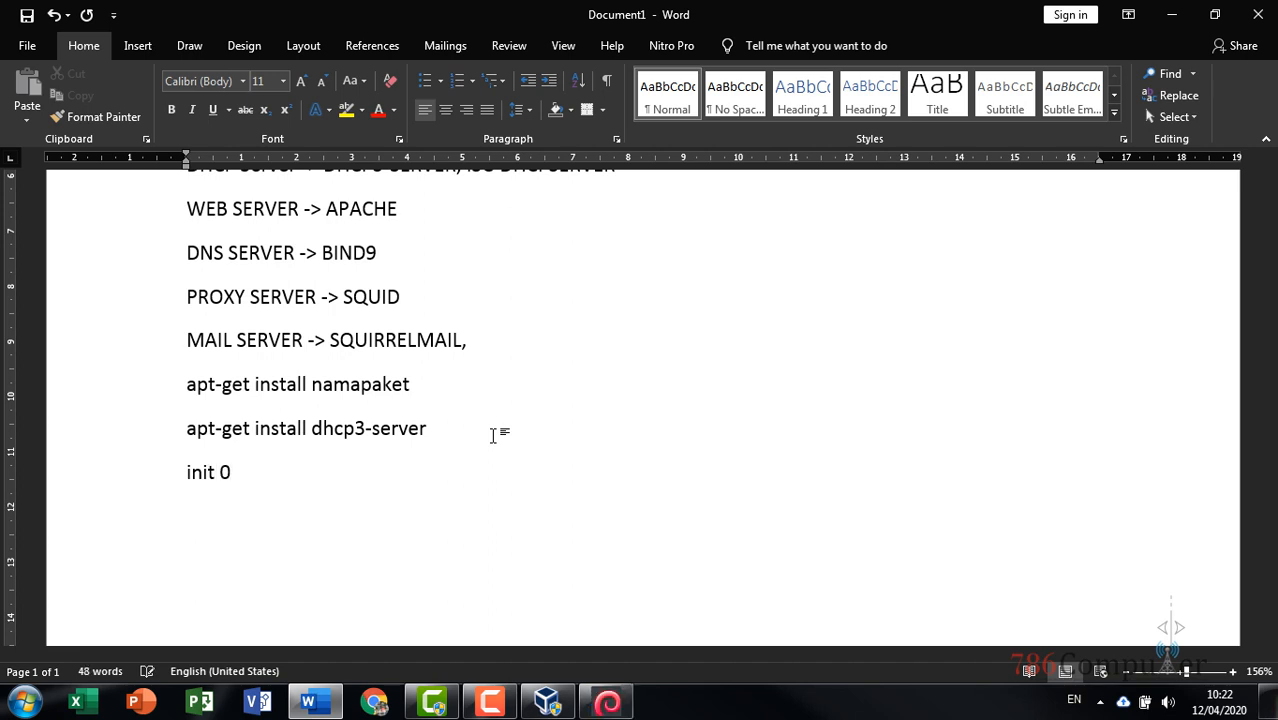
pyautogui.click(1186, 17)
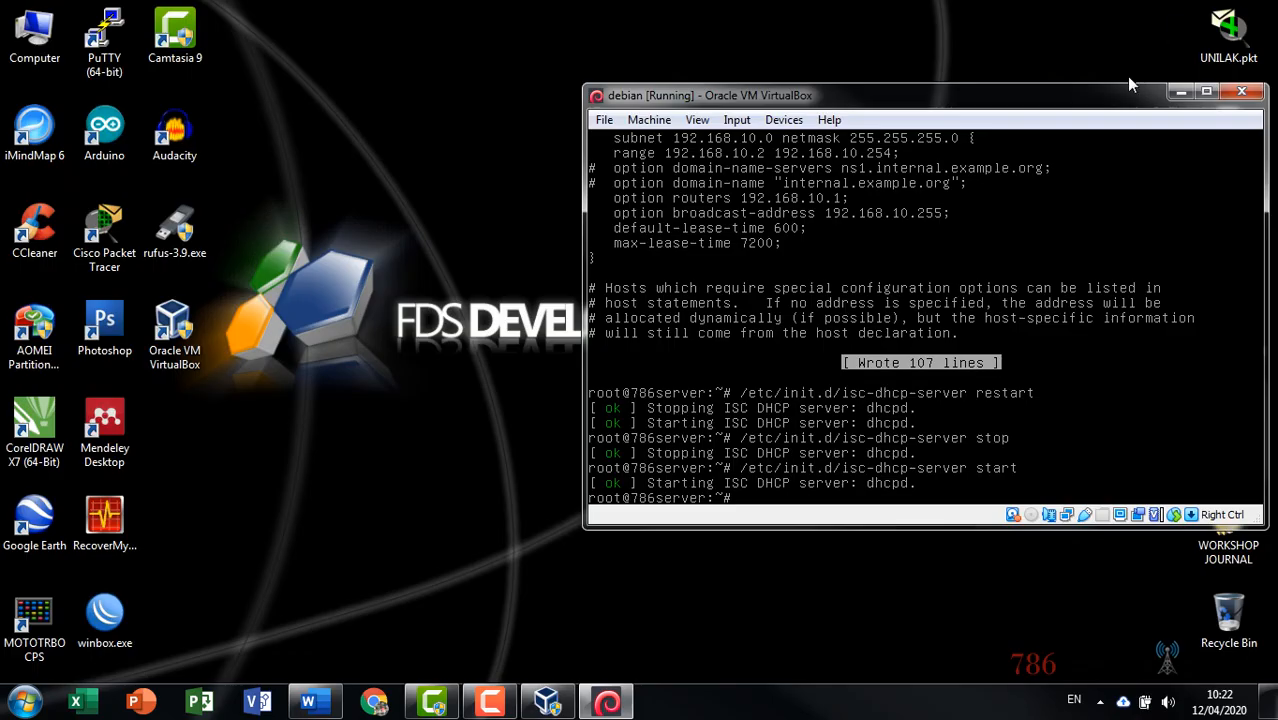
# Run 'init 0' in the Debian terminal to bring the server to runlevel 0
pyautogui.write('in')
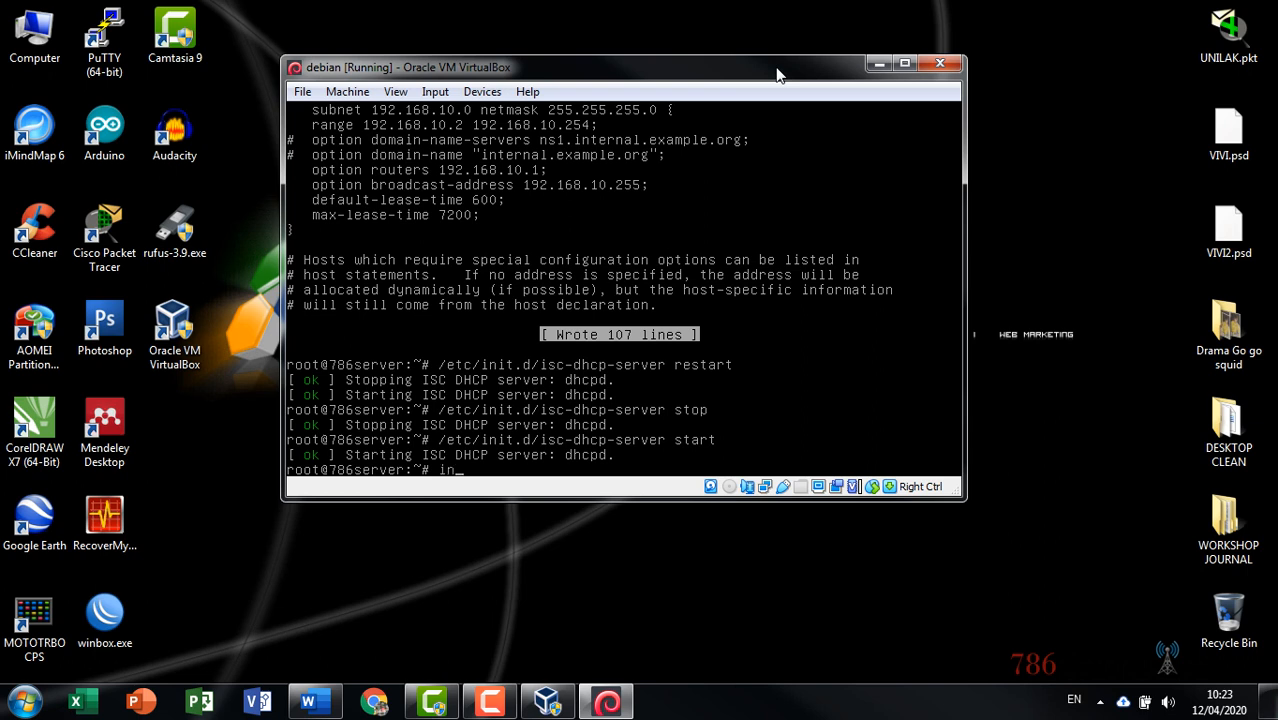
pyautogui.write('it 0')
pyautogui.press('Return')
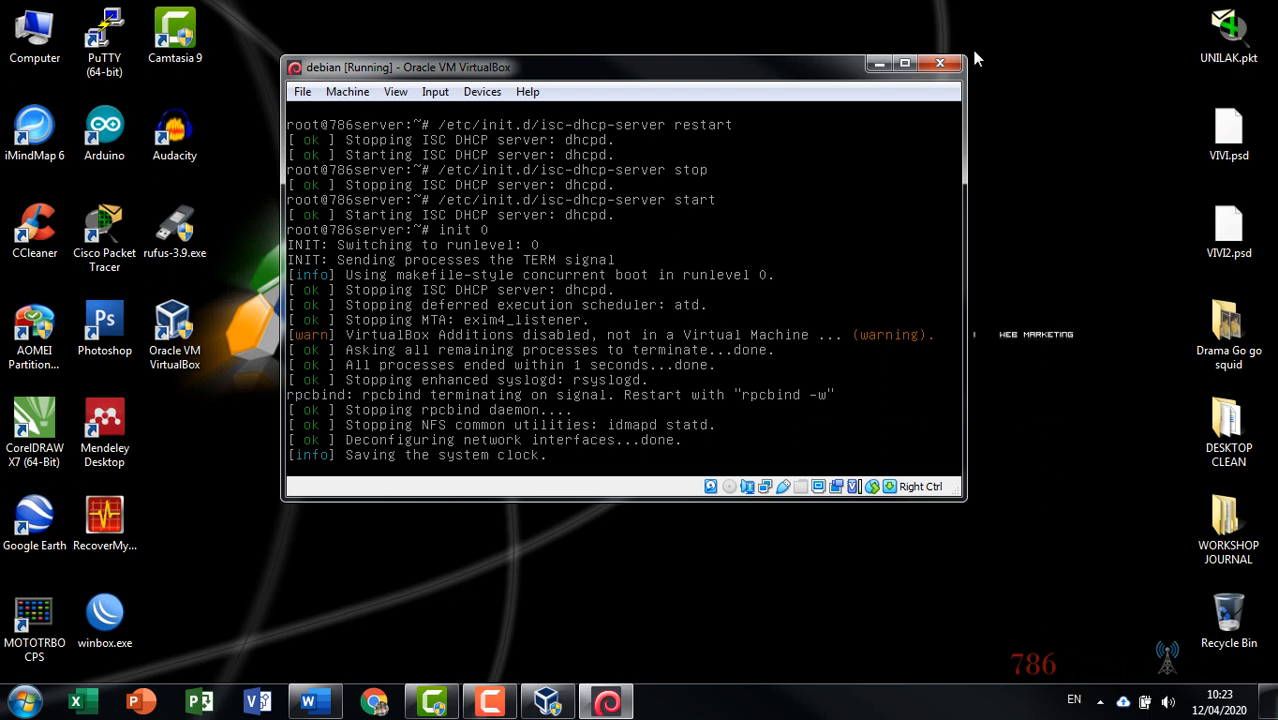